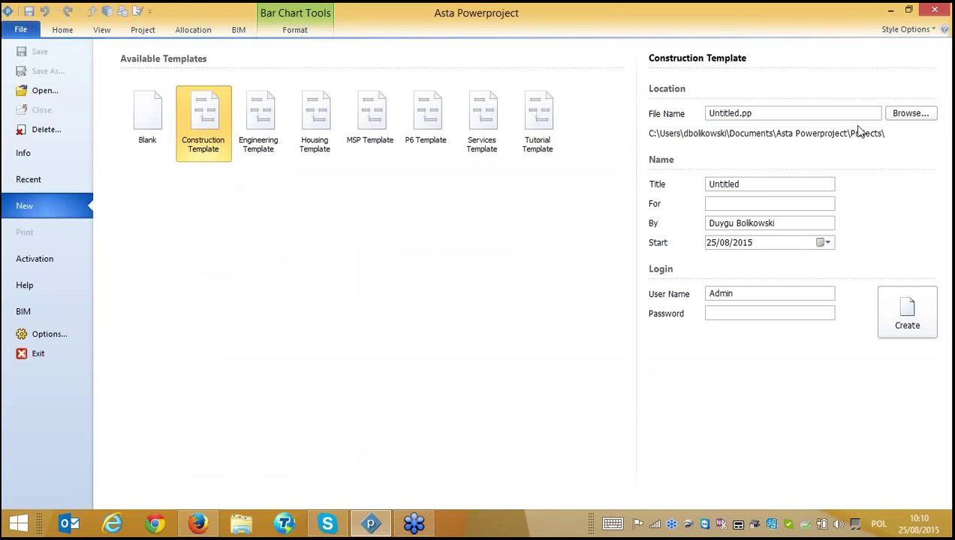
Set the new project's file location to the Desktop with the file name CostTraining.
{"action": "left_click", "coordinate": [910, 115]}
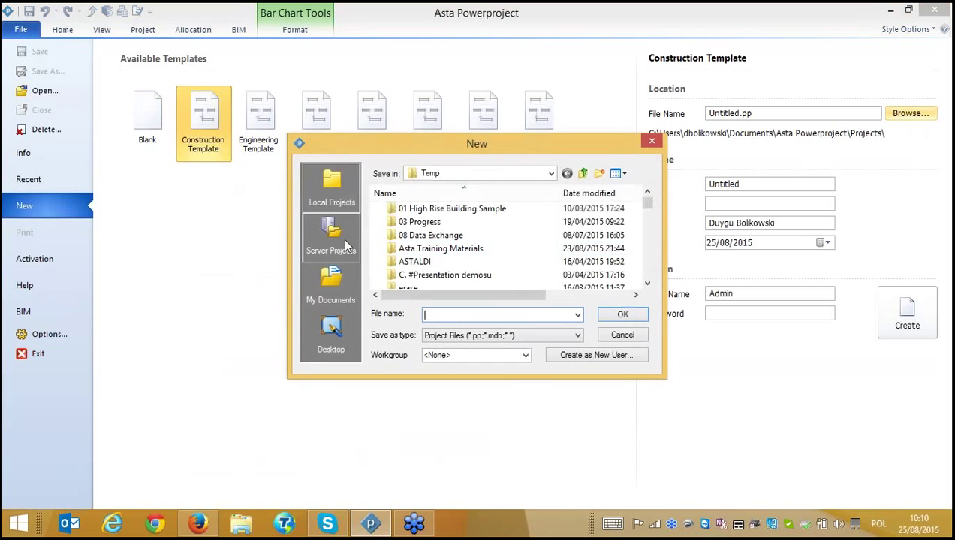
{"action": "left_click", "coordinate": [332, 330]}
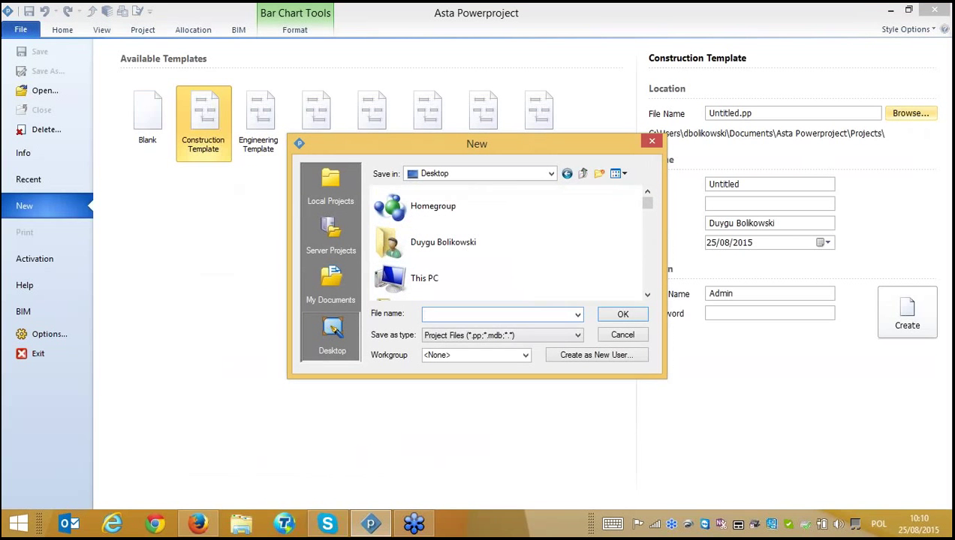
{"action": "type", "text": "Cost Train"}
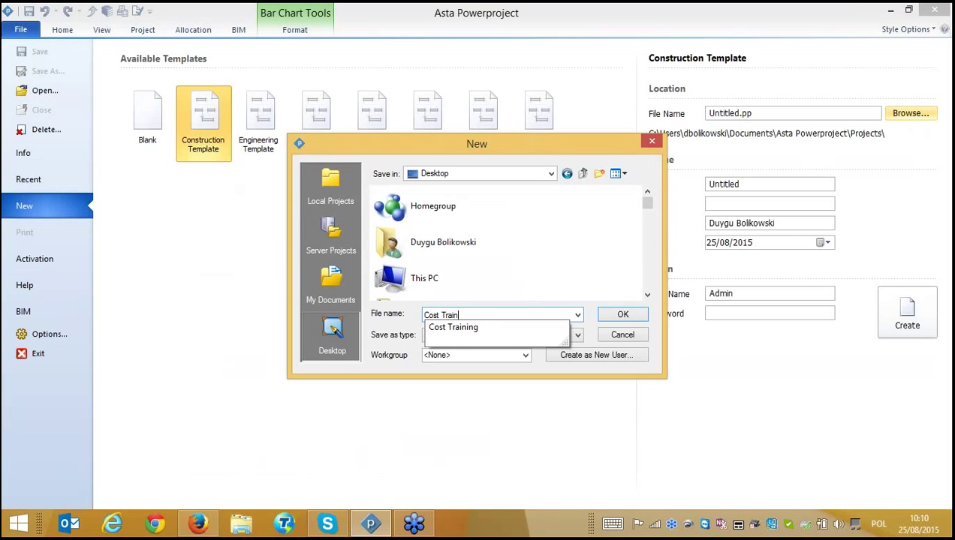
{"action": "type", "text": "ing"}
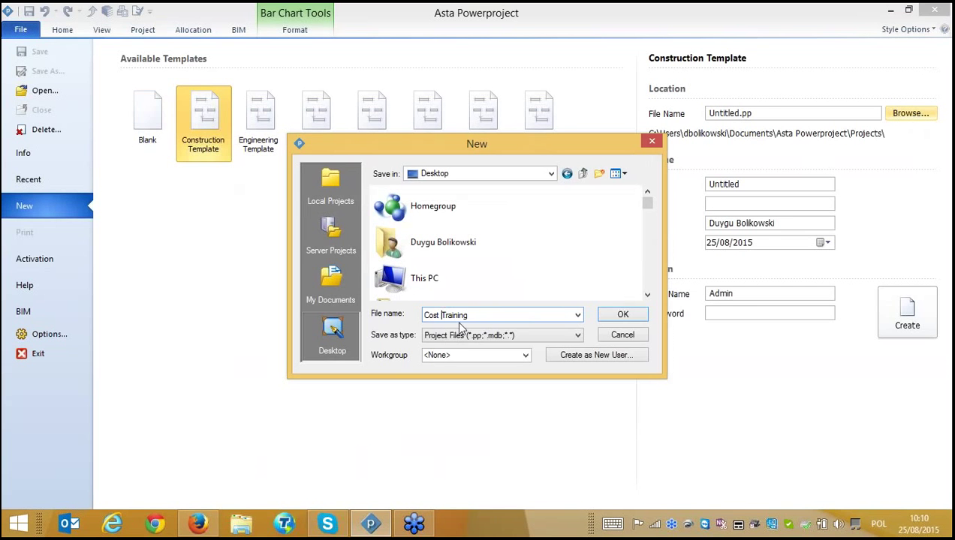
{"action": "key", "text": "BackSpace"}
{"action": "left_click", "coordinate": [605, 318]}
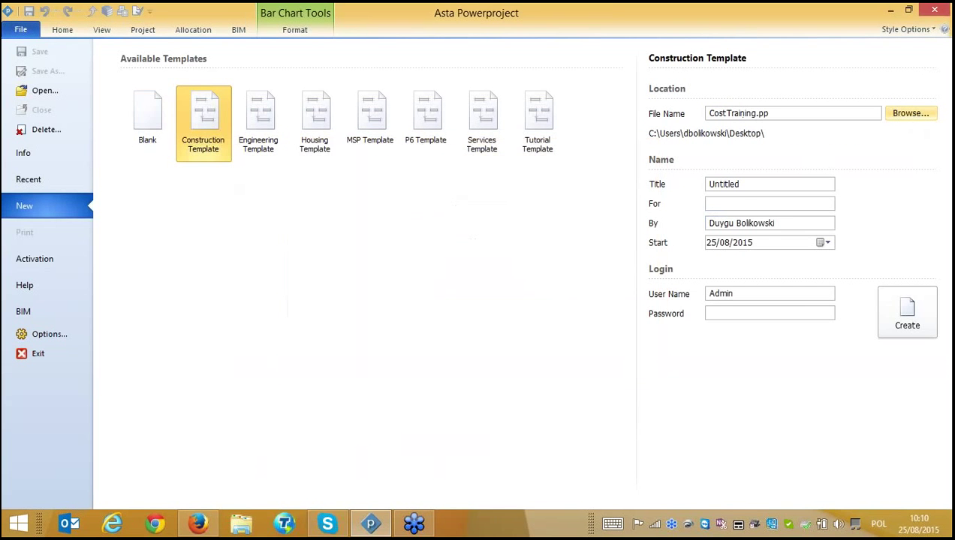
Title the project FND, set its start date to 07/09/2015 and create it from the Construction Template.
{"action": "key", "text": "Tab"}
{"action": "type", "text": "FND"}
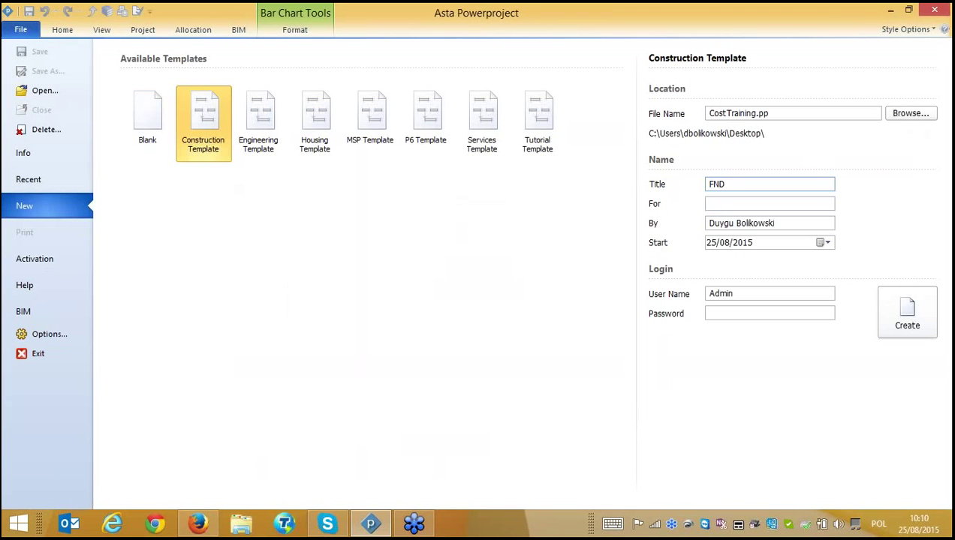
{"action": "left_click", "coordinate": [736, 202]}
{"action": "left_click", "coordinate": [829, 245]}
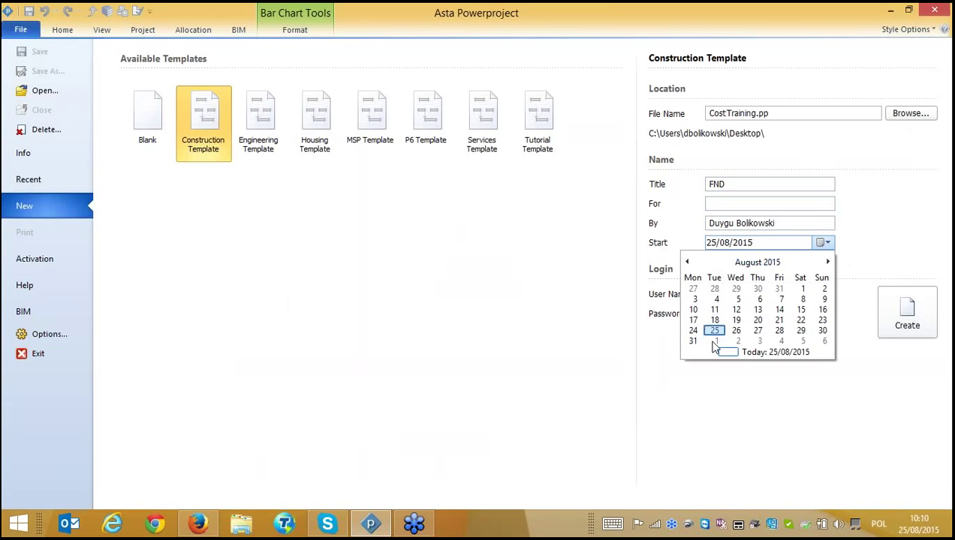
{"action": "left_click", "coordinate": [826, 263]}
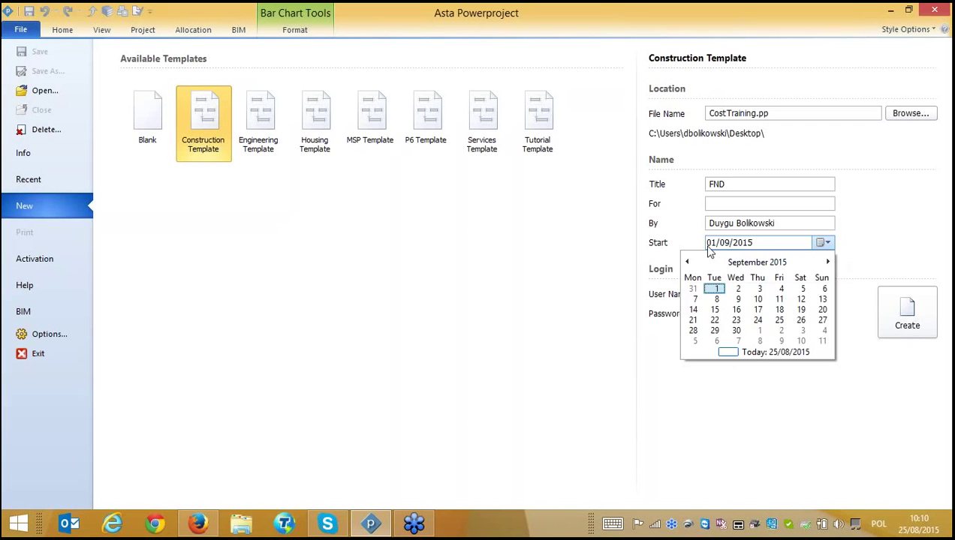
{"action": "left_click", "coordinate": [695, 298]}
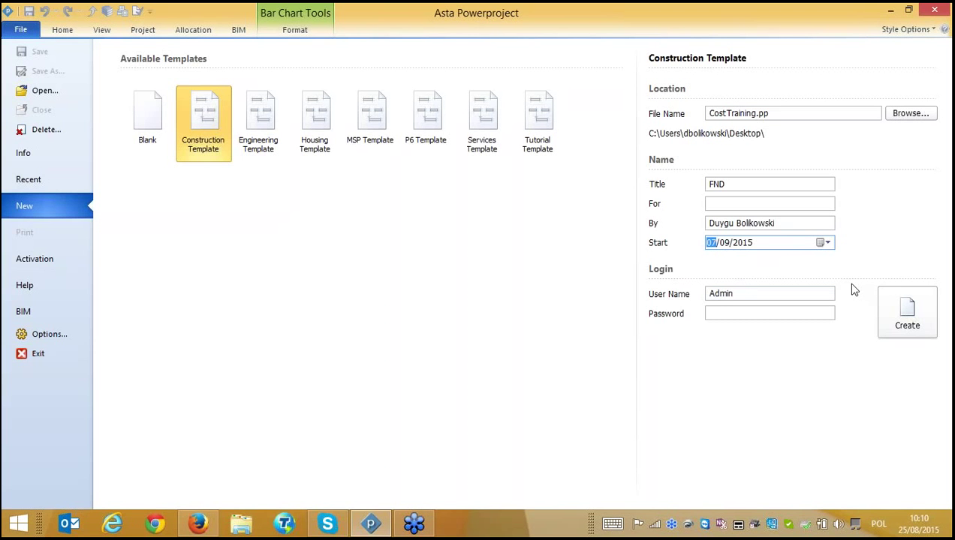
{"action": "left_click", "coordinate": [909, 314]}
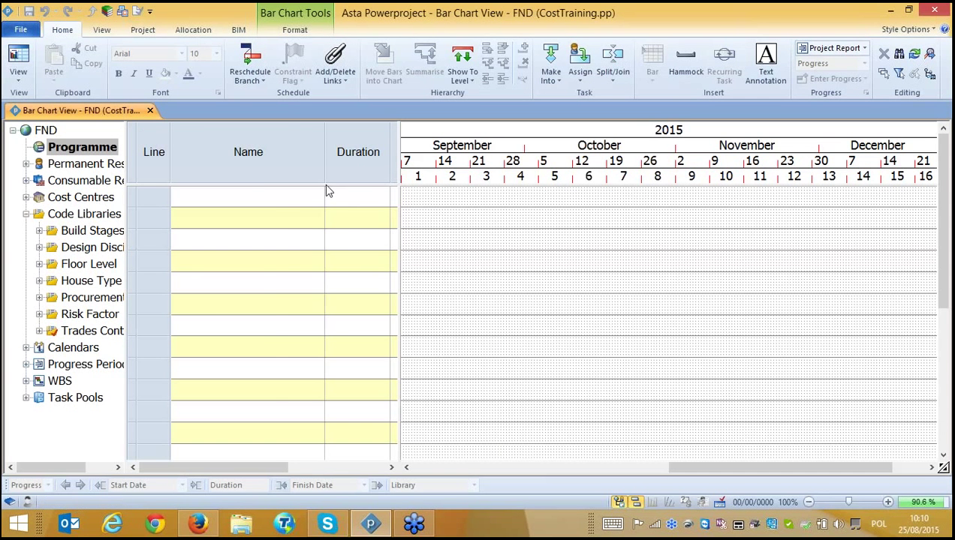
Narrow the Name and Start columns of the bar chart table and widen the project tree until its entry names fit.
{"action": "left_click_drag", "start_coordinate": [326, 187], "coordinate": [241, 192]}
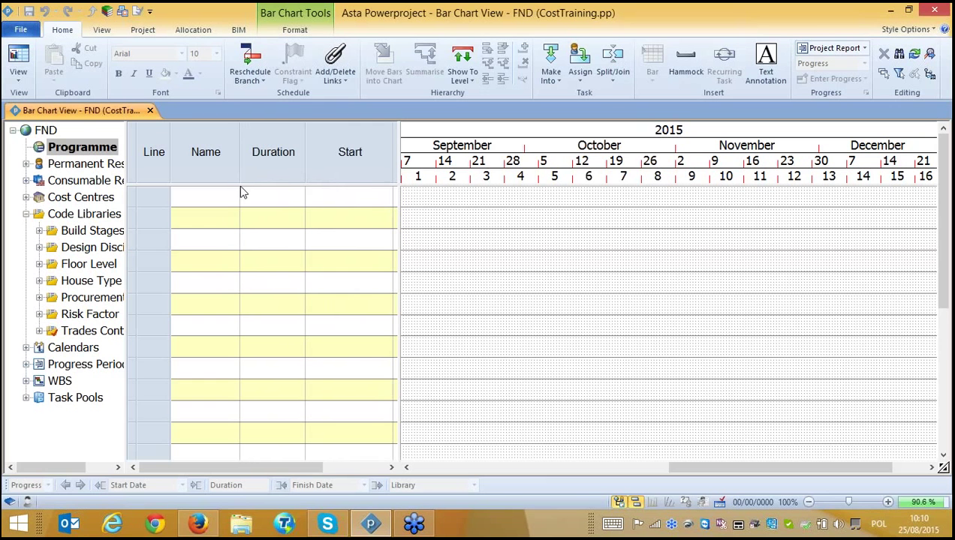
{"action": "left_click_drag", "start_coordinate": [389, 166], "coordinate": [368, 167]}
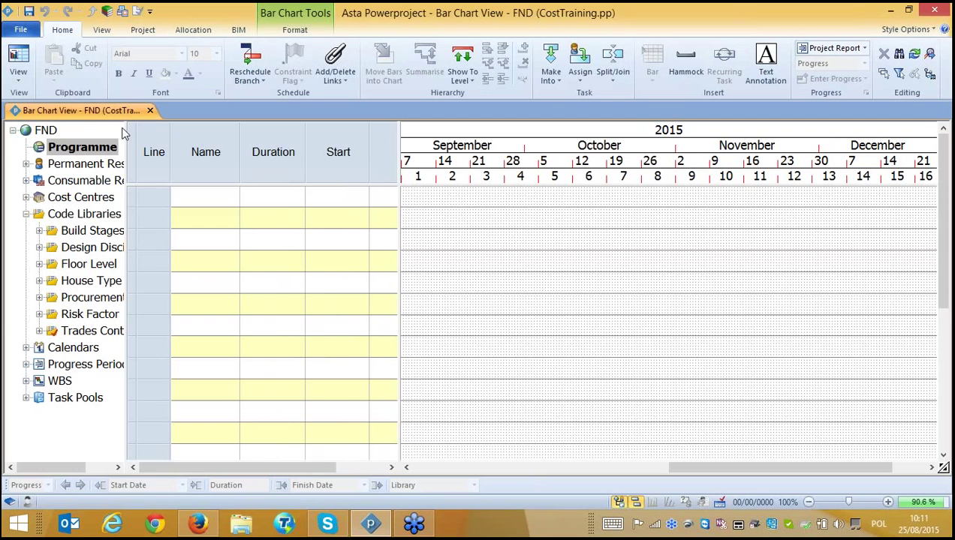
{"action": "left_click_drag", "start_coordinate": [126, 132], "coordinate": [187, 128]}
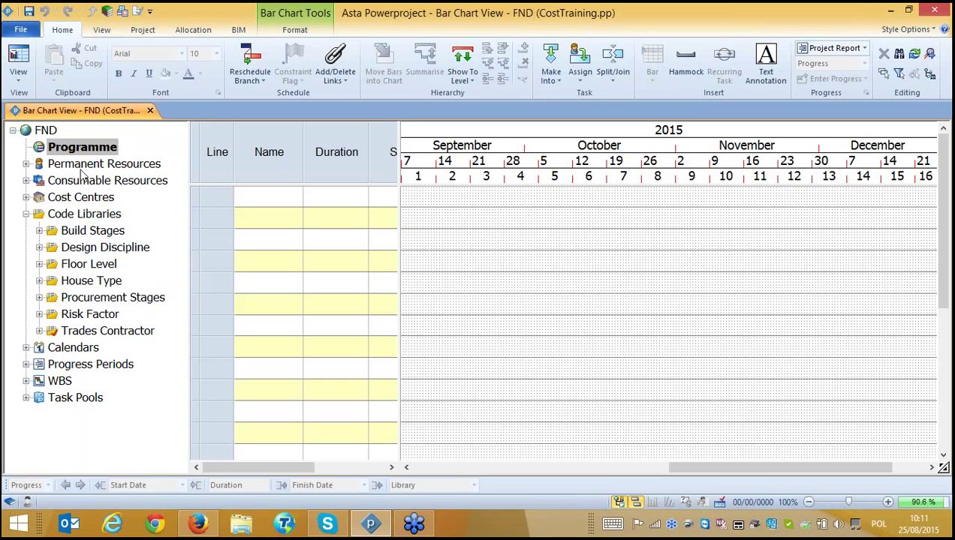
Examine the permanent resources, consumable resources and cost centres in the project tree, including Site Resources and Project Costs.
{"action": "left_click", "coordinate": [27, 164]}
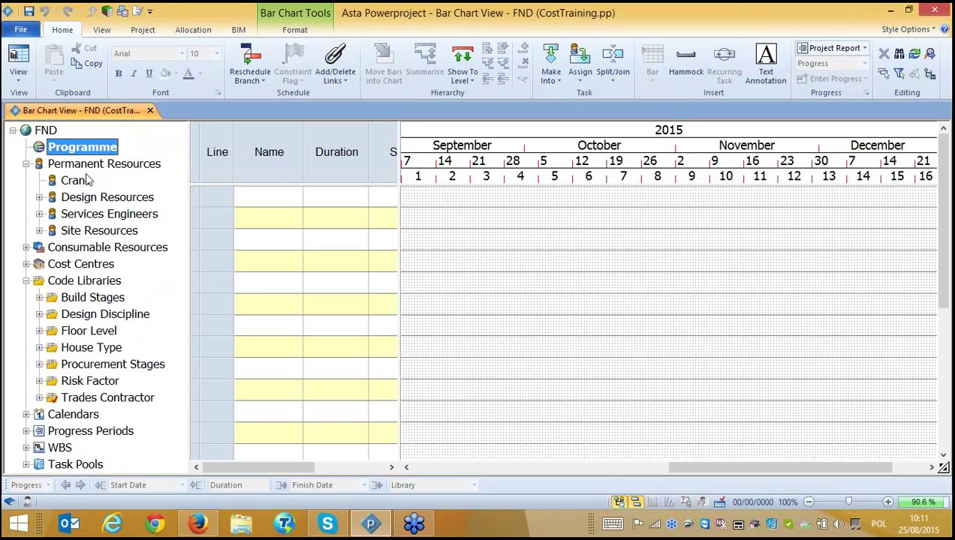
{"action": "left_click", "coordinate": [39, 230]}
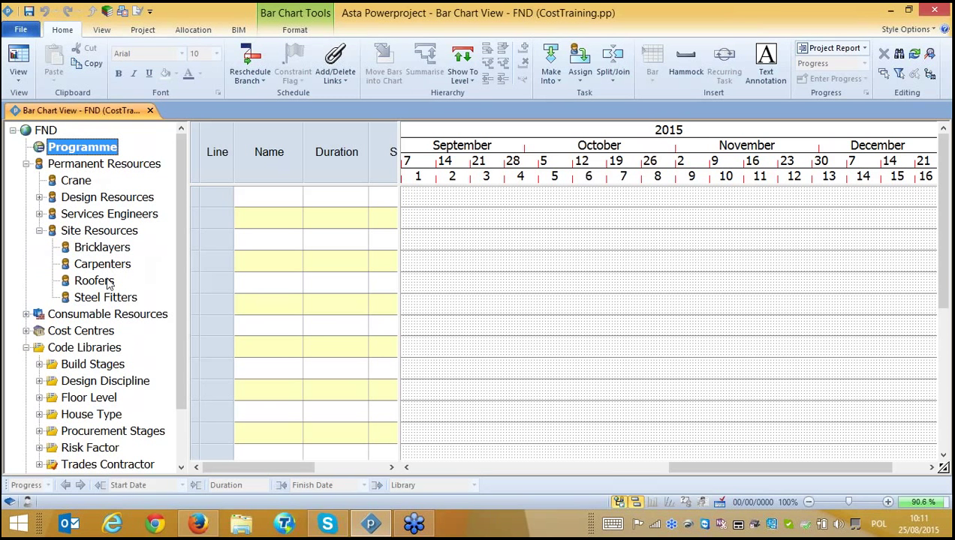
{"action": "left_click", "coordinate": [40, 232]}
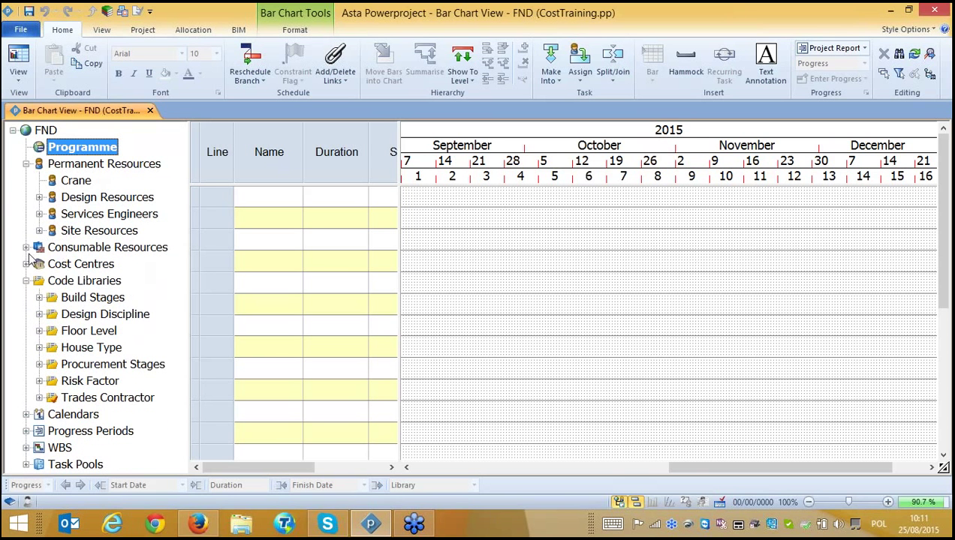
{"action": "left_click", "coordinate": [27, 249]}
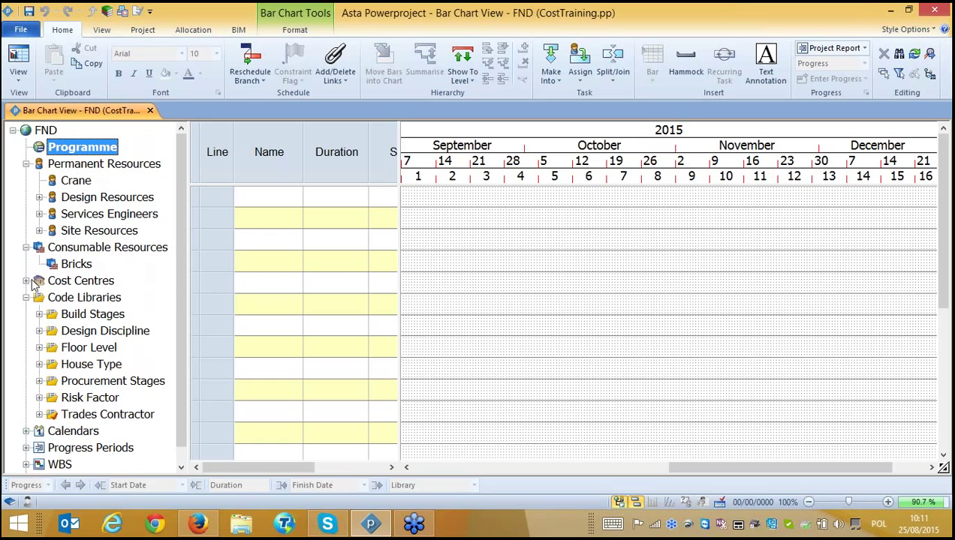
{"action": "left_click", "coordinate": [26, 282]}
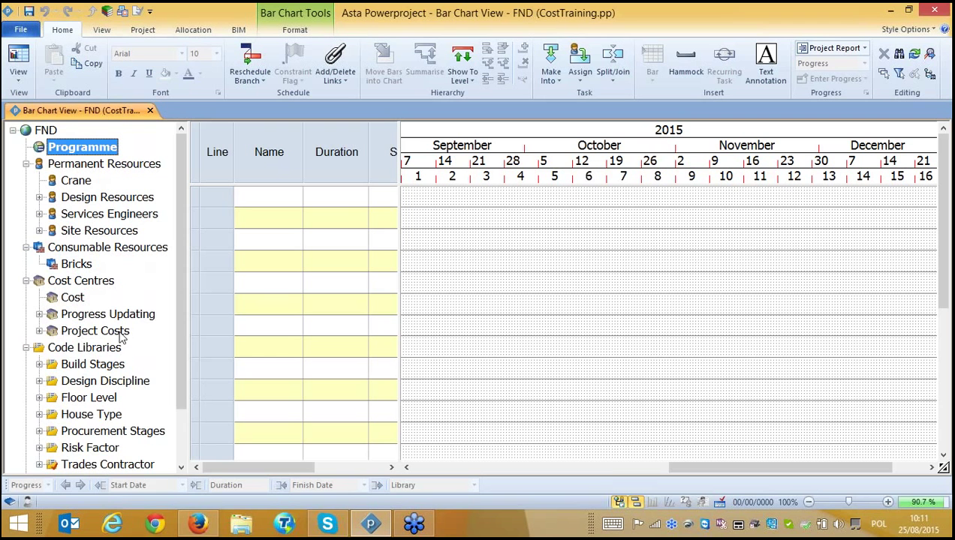
{"action": "left_click", "coordinate": [40, 331]}
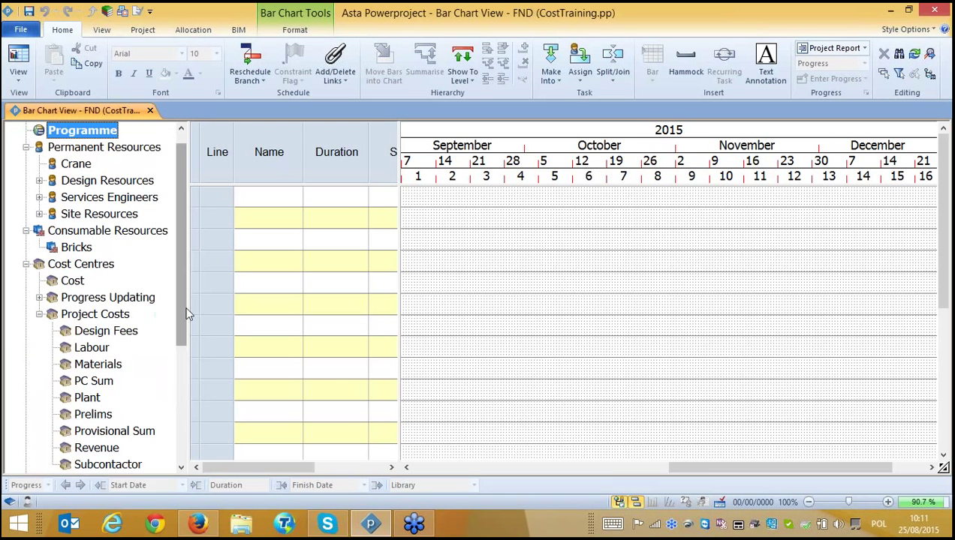
{"action": "left_click_drag", "start_coordinate": [179, 311], "coordinate": [179, 347]}
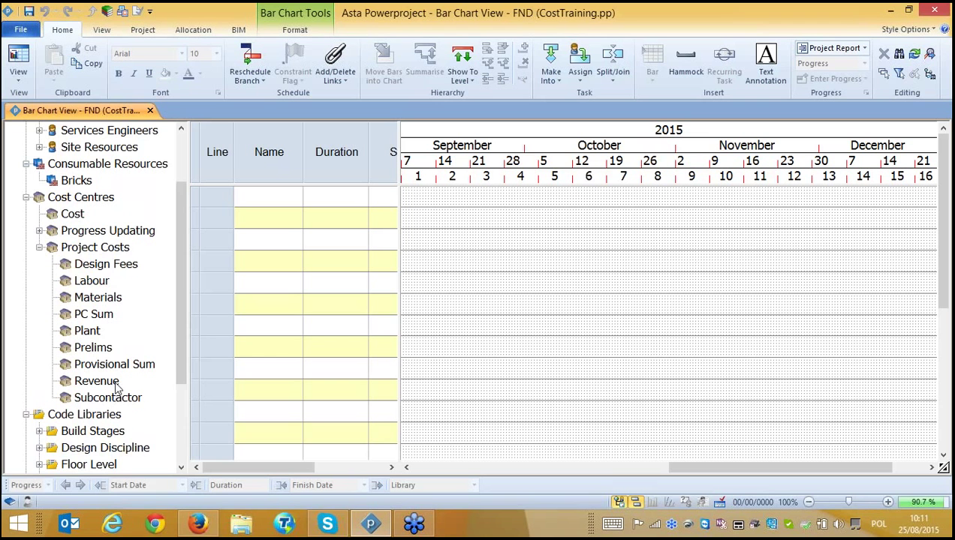
{"action": "scroll", "coordinate": [121, 277], "scroll_direction": "up", "scroll_amount": 1}
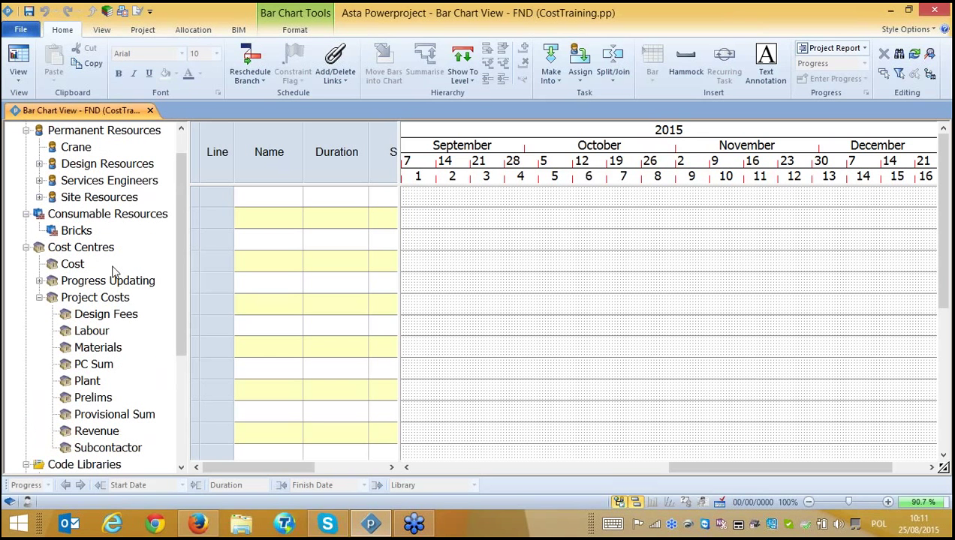
Open the Library Explorer and add a new cost centre named FND Costs to the Cost Centre library.
{"action": "left_click", "coordinate": [101, 30]}
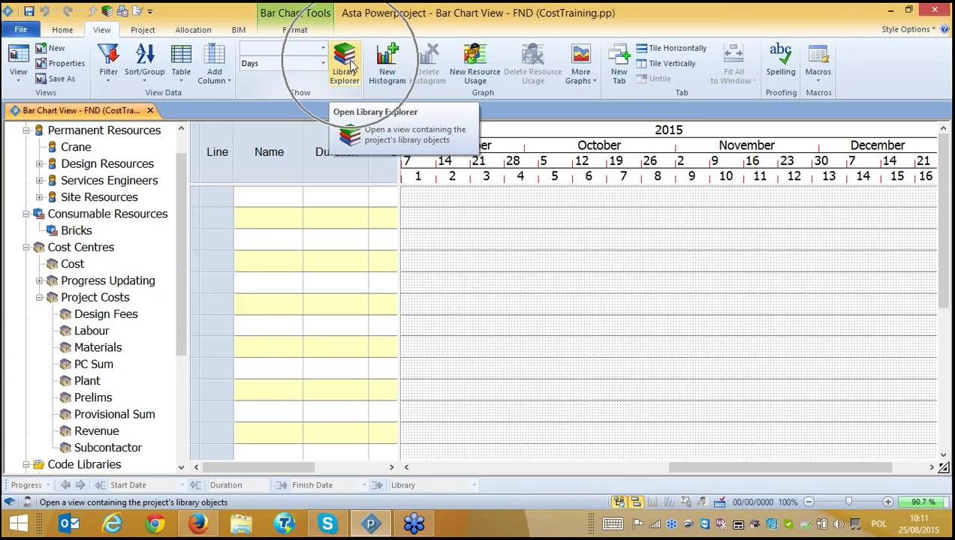
{"action": "left_click", "coordinate": [108, 12]}
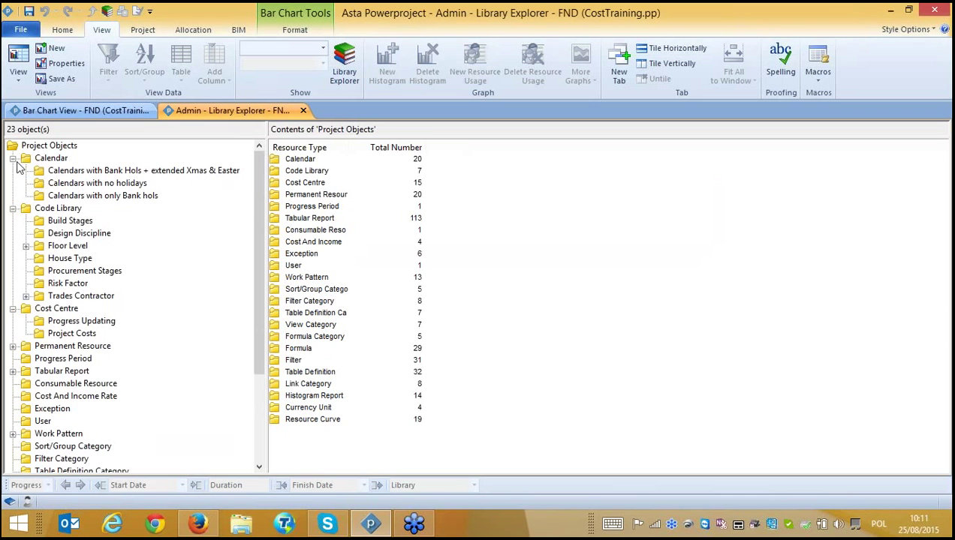
{"action": "left_click", "coordinate": [52, 309]}
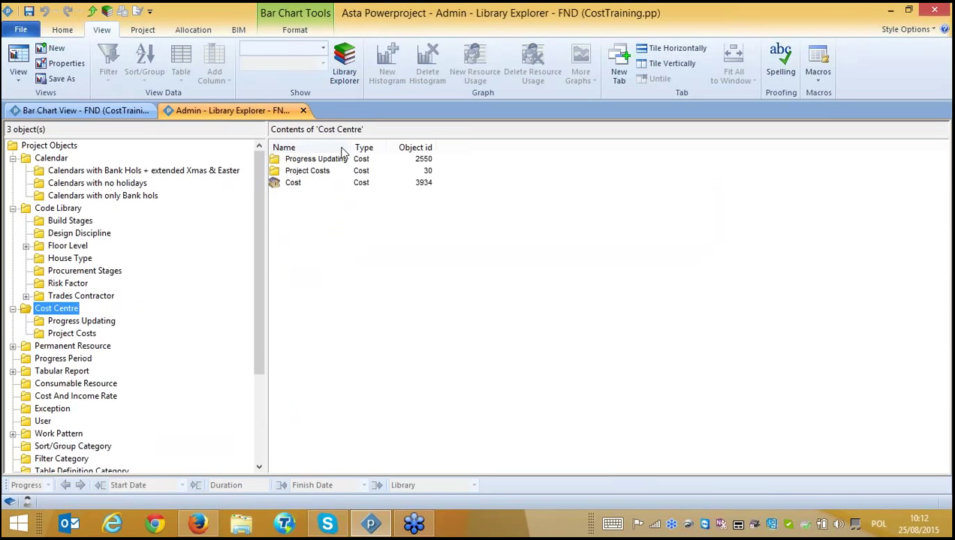
{"action": "left_click_drag", "start_coordinate": [352, 147], "coordinate": [382, 148]}
{"action": "left_click", "coordinate": [314, 202]}
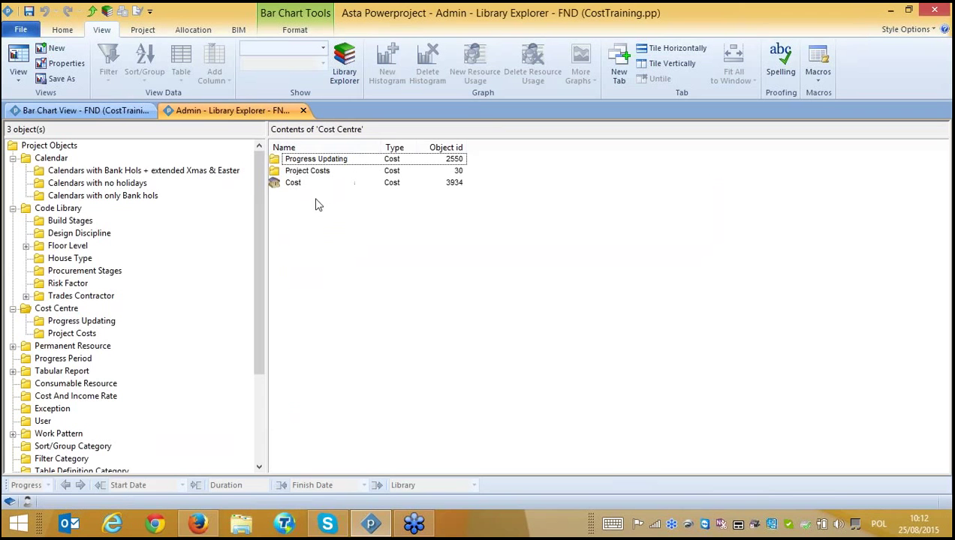
{"action": "left_click", "coordinate": [313, 197]}
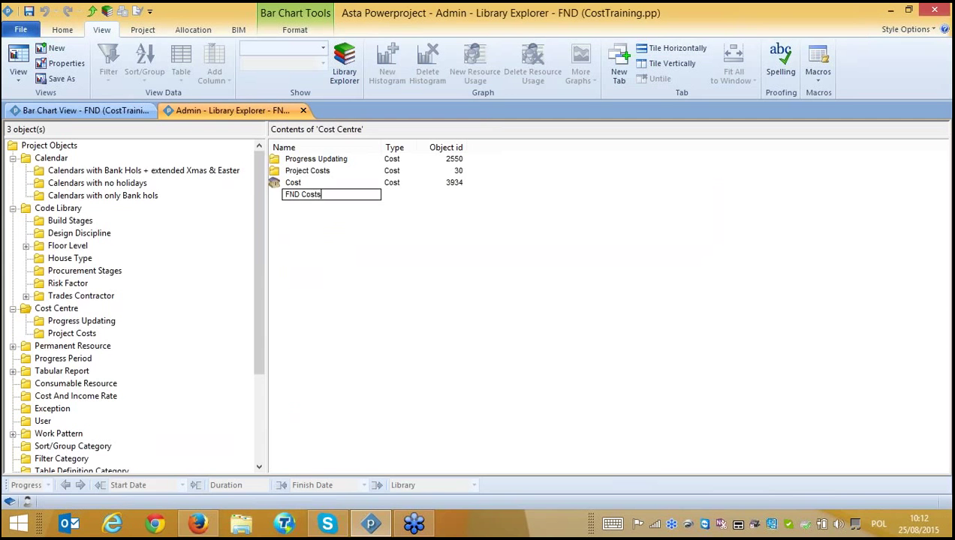
{"action": "key", "text": "Return"}
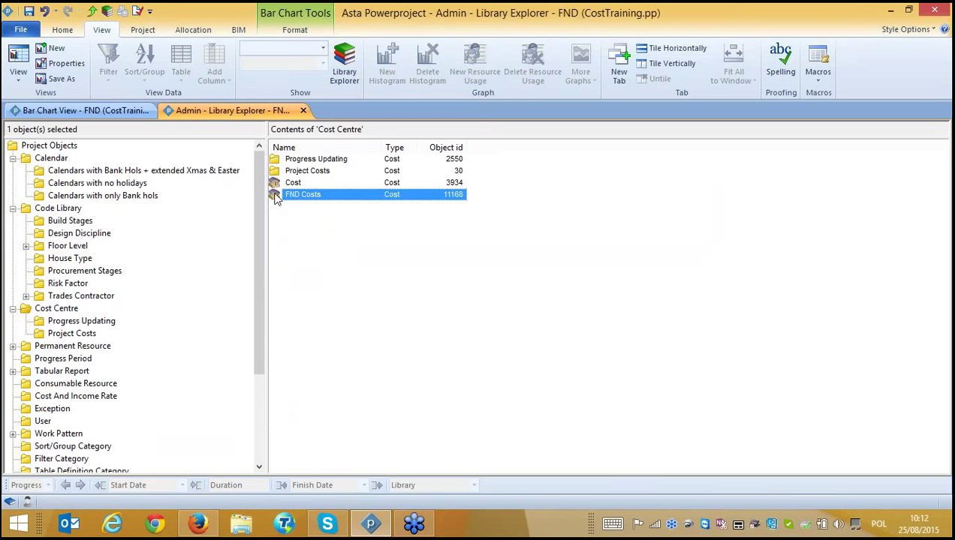
Turn the FND Costs cost centre into a folder and add a cost centre named Office Rent inside it.
{"action": "right_click", "coordinate": [276, 196]}
{"action": "left_click", "coordinate": [316, 281]}
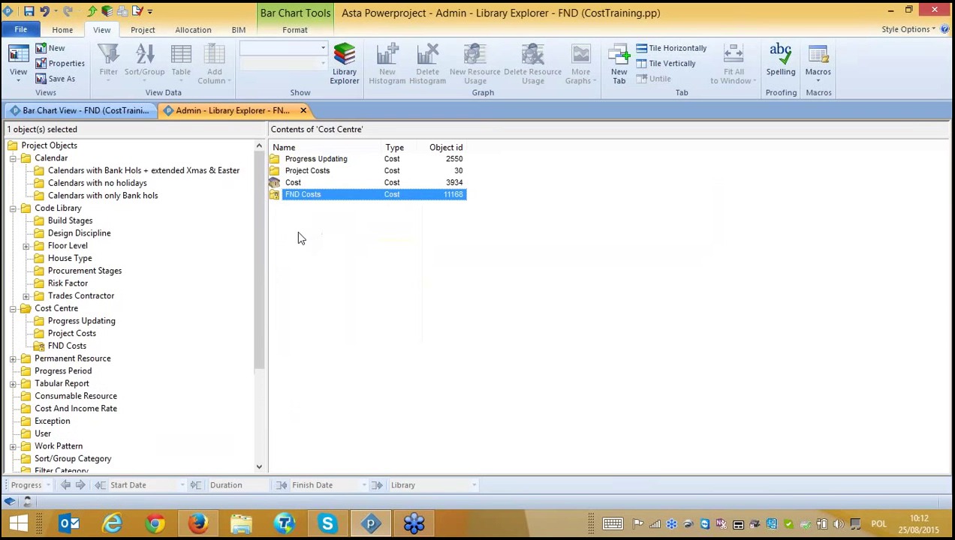
{"action": "double_click", "coordinate": [275, 198]}
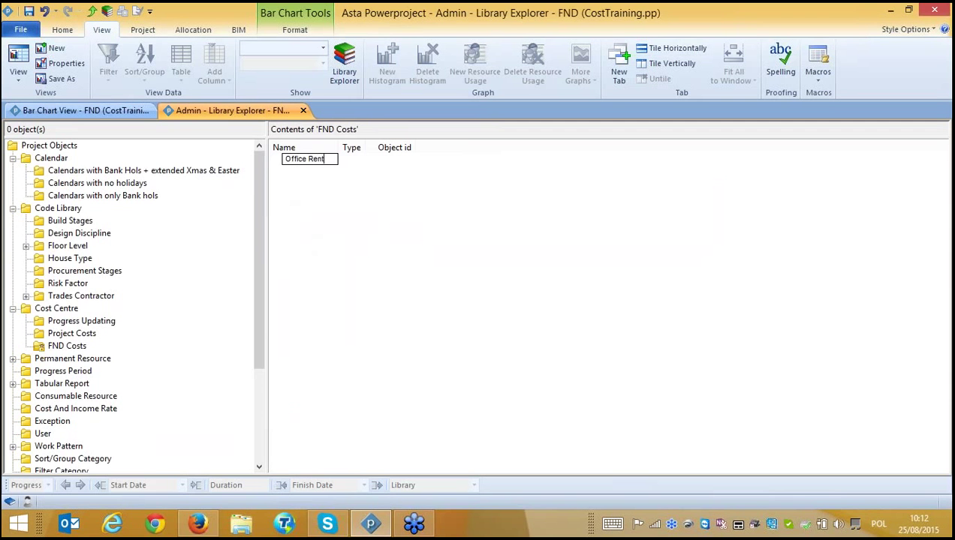
{"action": "key", "text": "Return"}
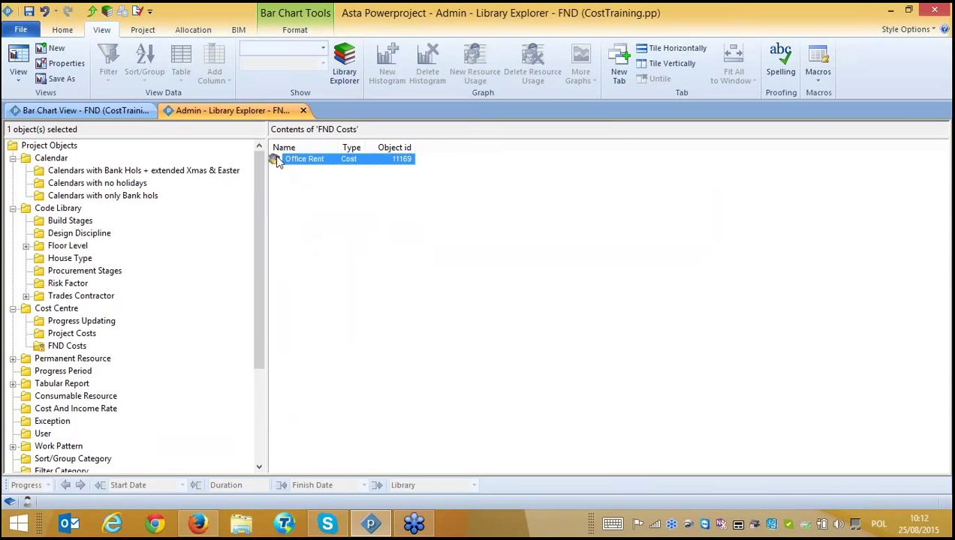
Review the default assignment settings in the Office Rent cost centre's properties.
{"action": "double_click", "coordinate": [277, 160]}
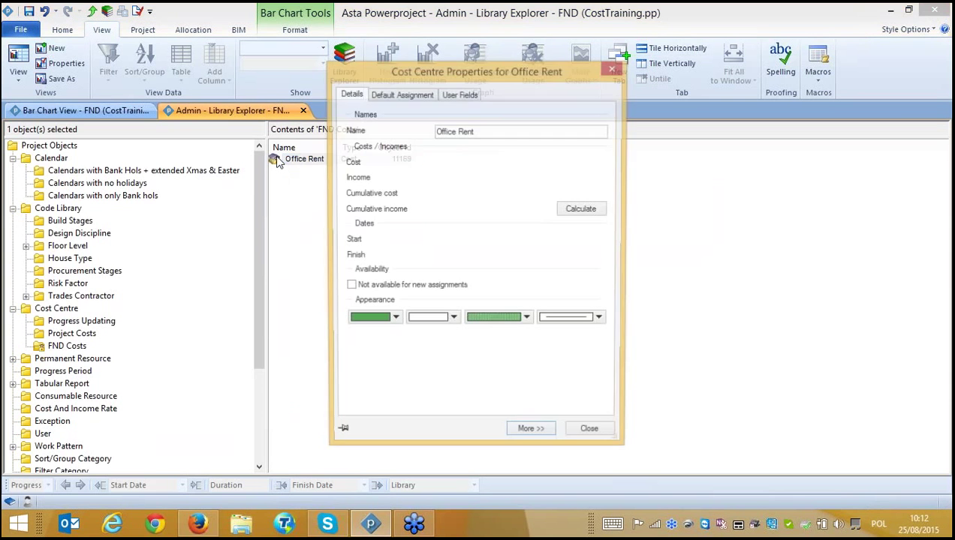
{"action": "left_click", "coordinate": [412, 96]}
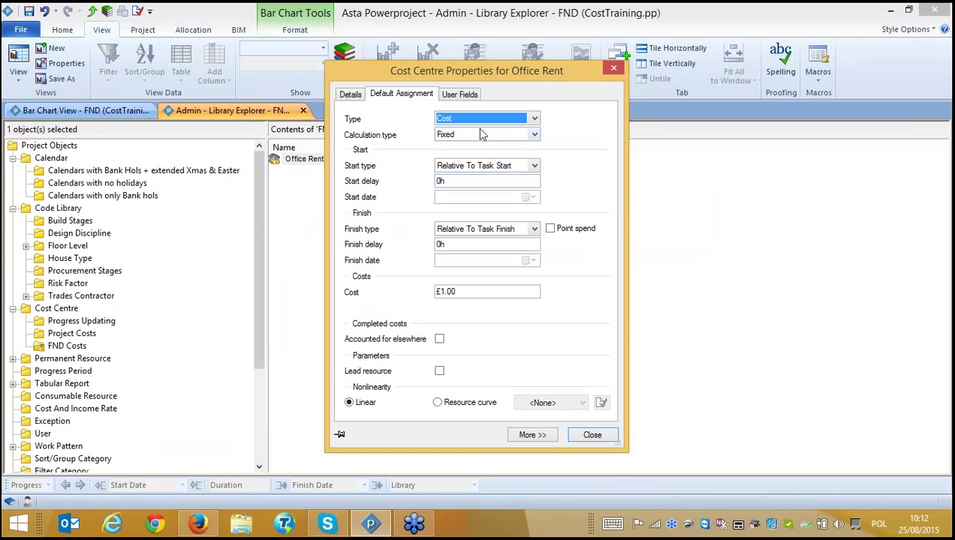
{"action": "left_click", "coordinate": [614, 70]}
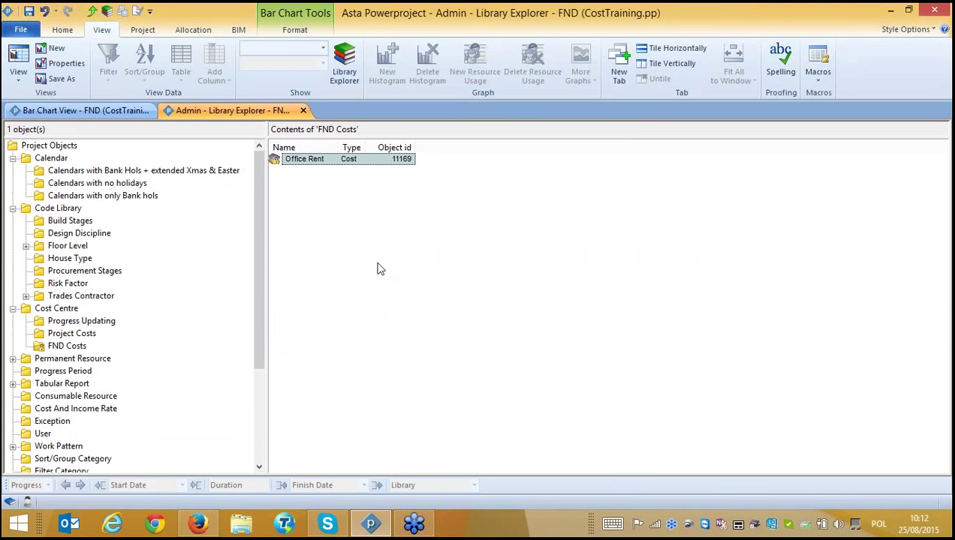
Return to the bar chart view and collapse the Project Costs branch in the project tree.
{"action": "left_click", "coordinate": [100, 110]}
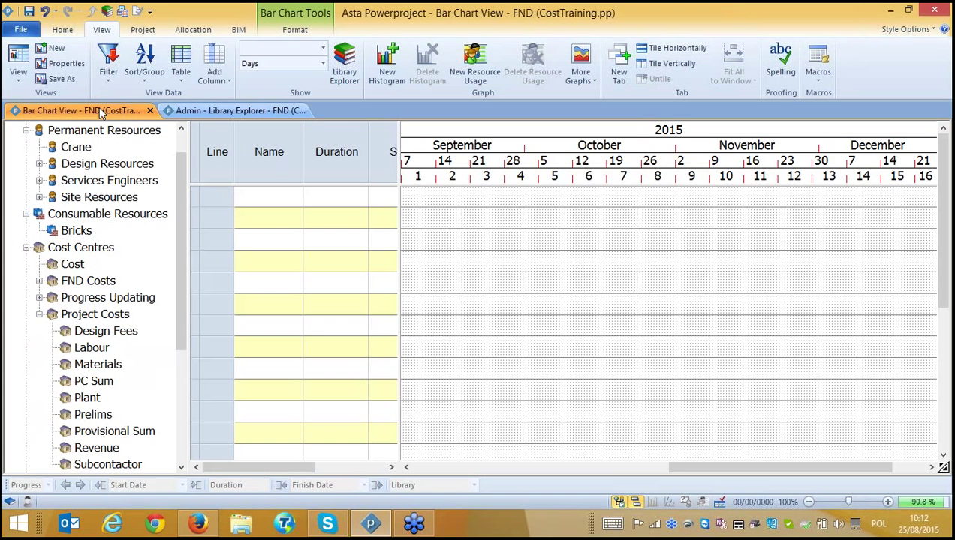
{"action": "left_click", "coordinate": [39, 313]}
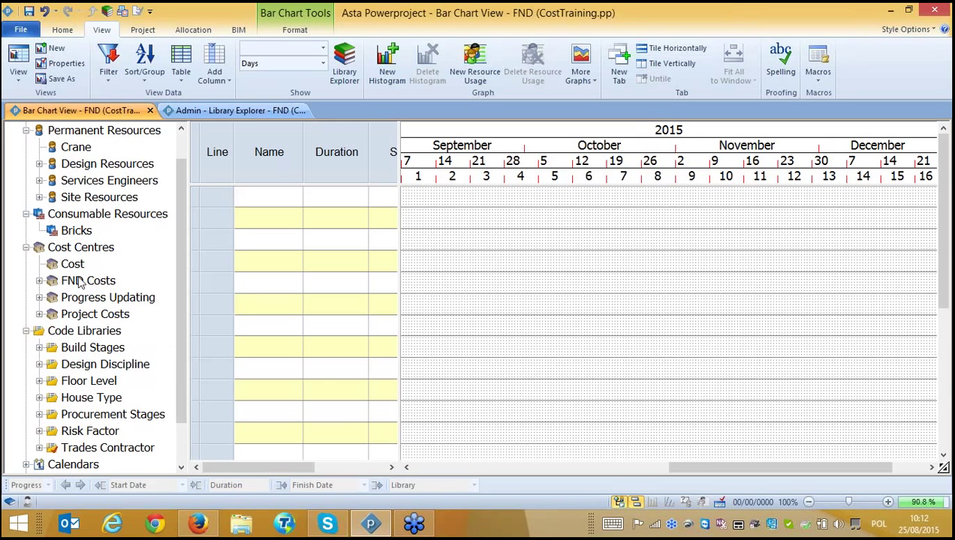
Check the contents of FND Costs, and collapse the Consumable Resources and Permanent Resources branches in the project tree.
{"action": "left_click", "coordinate": [40, 281]}
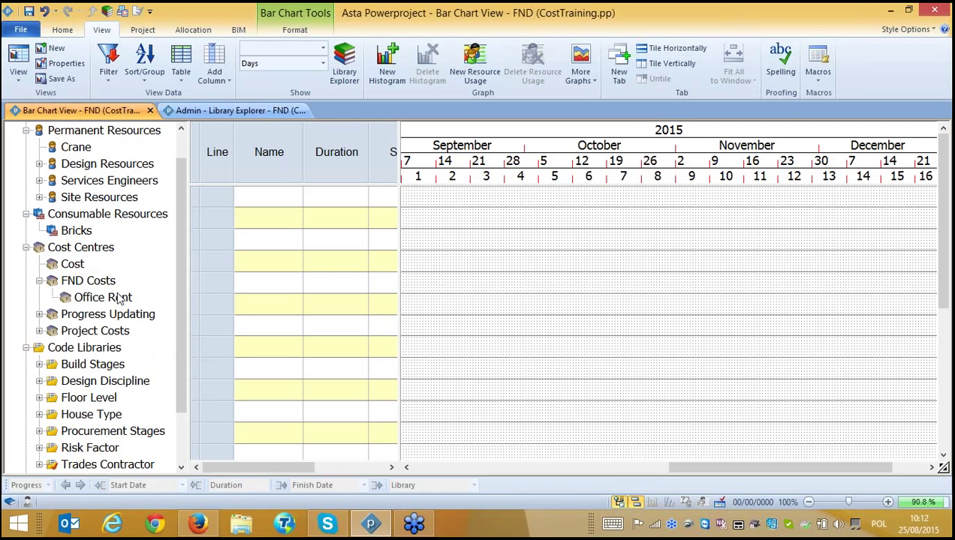
{"action": "left_click", "coordinate": [40, 281]}
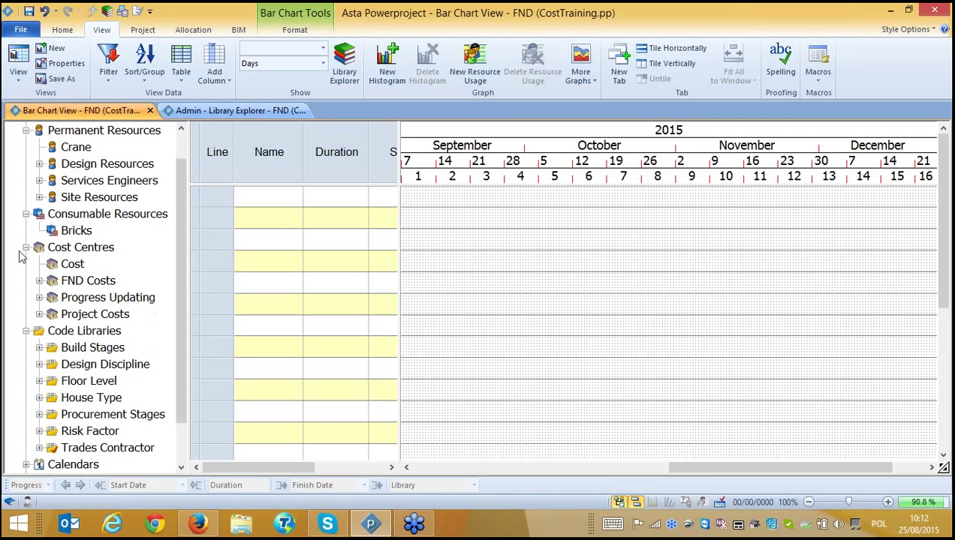
{"action": "left_click", "coordinate": [27, 214]}
{"action": "scroll", "coordinate": [39, 173], "scroll_direction": "up", "scroll_amount": 1}
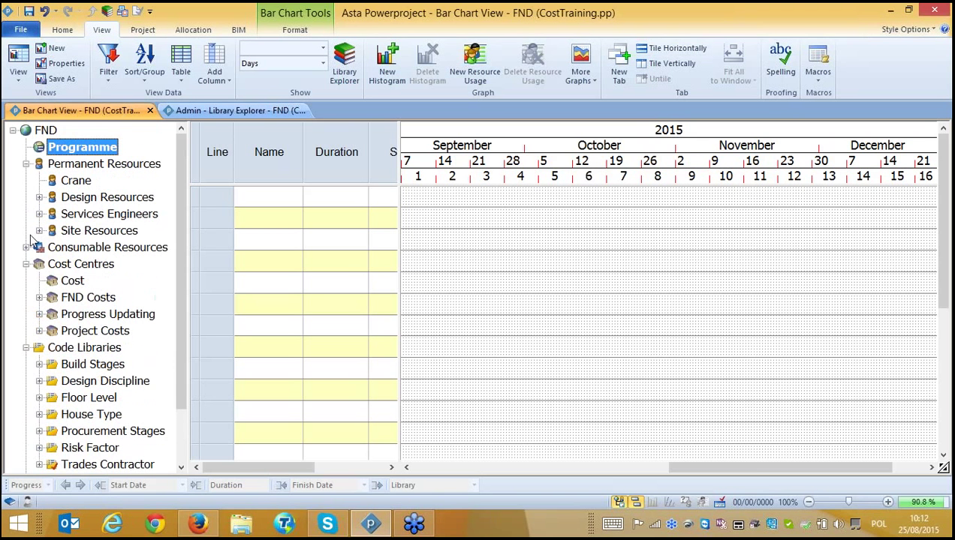
{"action": "left_click", "coordinate": [27, 164]}
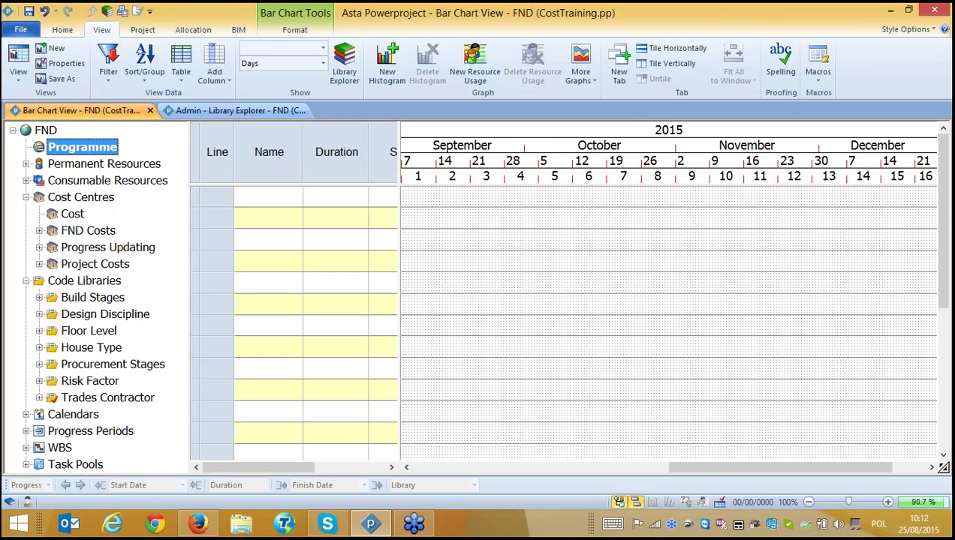
Draw a task about 12 days long from 7 September 2015 on line 1 and widen the table area to show the Finish column.
{"action": "left_click_drag", "start_coordinate": [718, 473], "coordinate": [659, 471]}
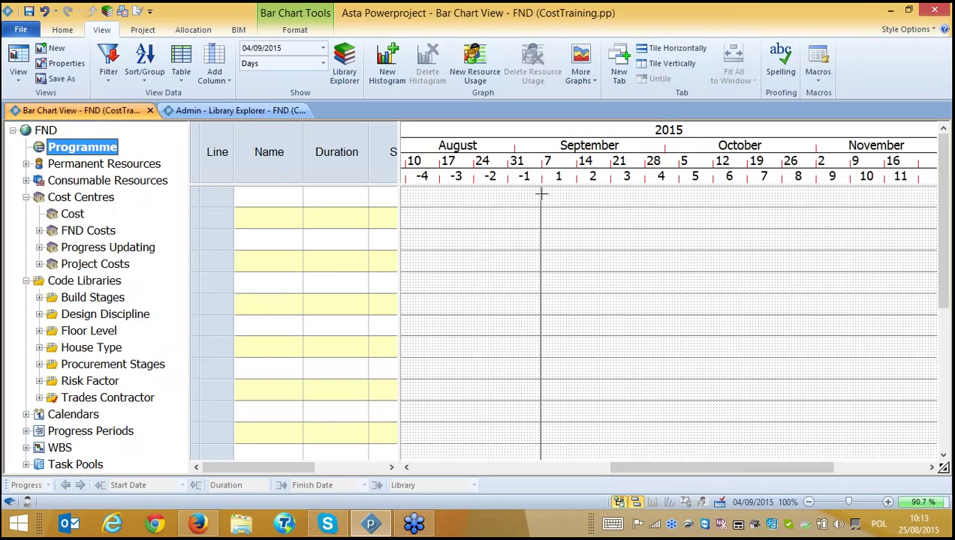
{"action": "mouse_move", "coordinate": [542, 194]}
{"action": "left_mouse_down"}
{"action": "mouse_move", "coordinate": [661, 198]}
{"action": "mouse_move", "coordinate": [593, 204]}
{"action": "left_mouse_up"}
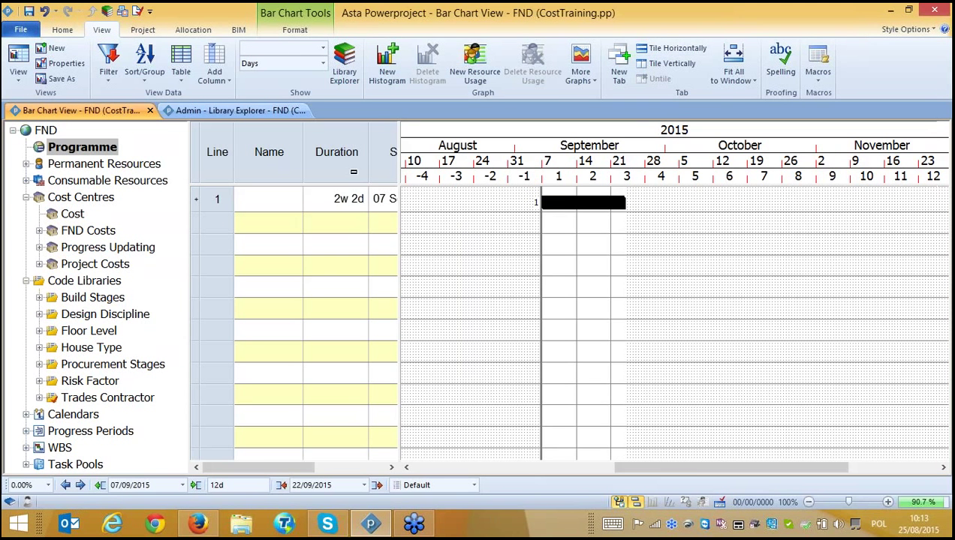
{"action": "left_click_drag", "start_coordinate": [394, 151], "coordinate": [530, 151]}
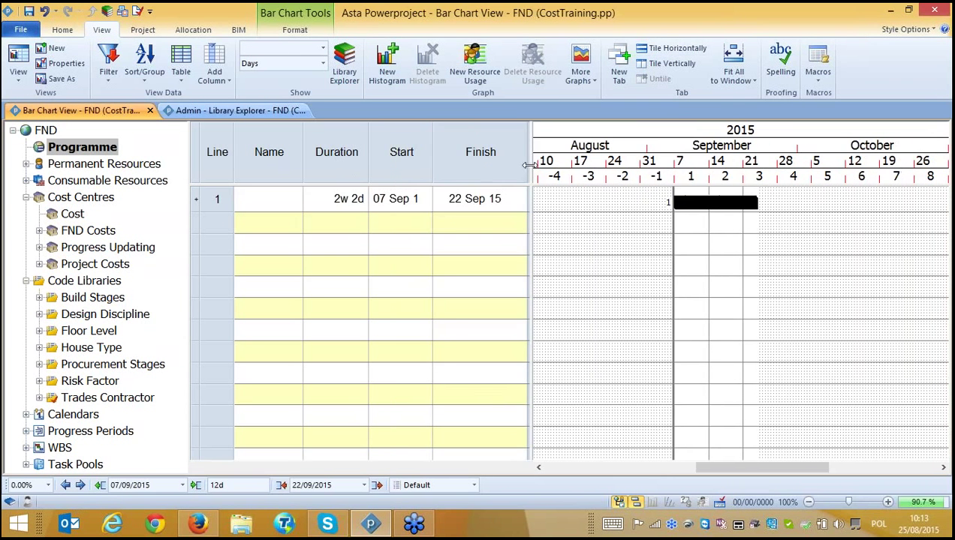
Set the Duration column's override time unit to Day in the table definition.
{"action": "left_click", "coordinate": [314, 150]}
{"action": "right_click", "coordinate": [315, 149]}
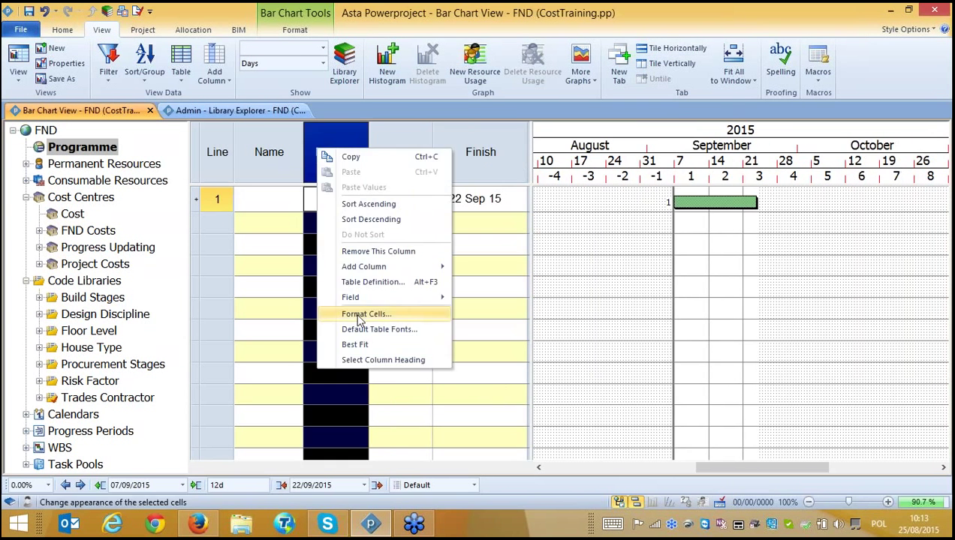
{"action": "left_click", "coordinate": [380, 283]}
{"action": "left_click", "coordinate": [643, 315]}
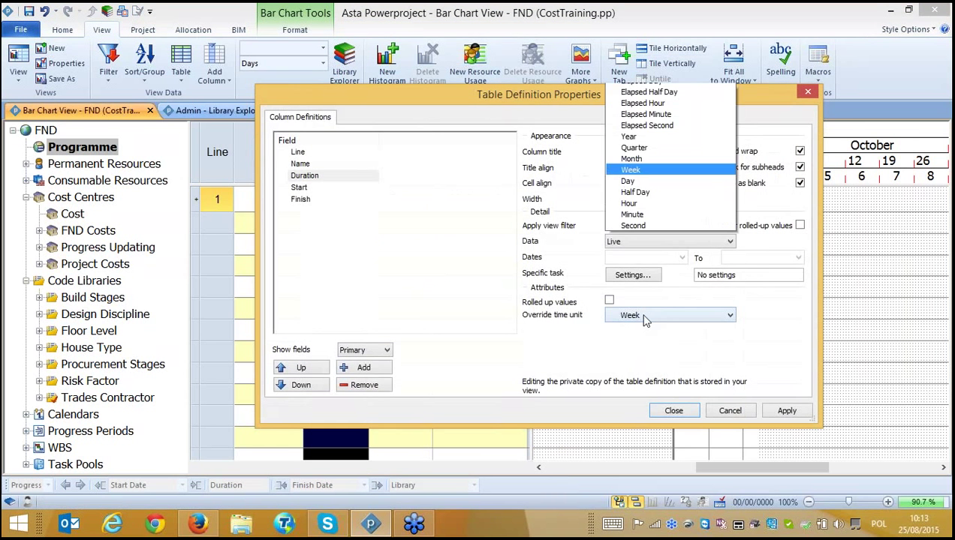
{"action": "left_click", "coordinate": [640, 257]}
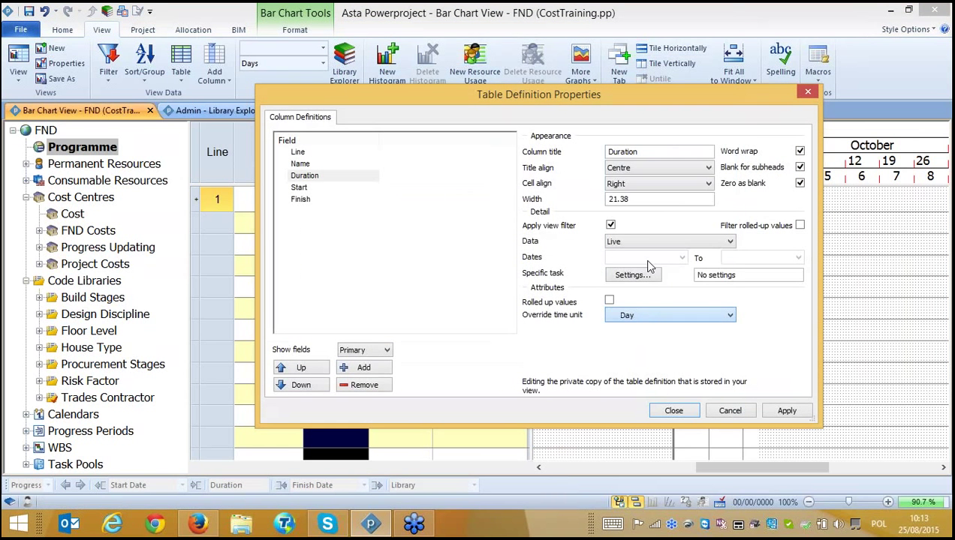
{"action": "left_click", "coordinate": [676, 411]}
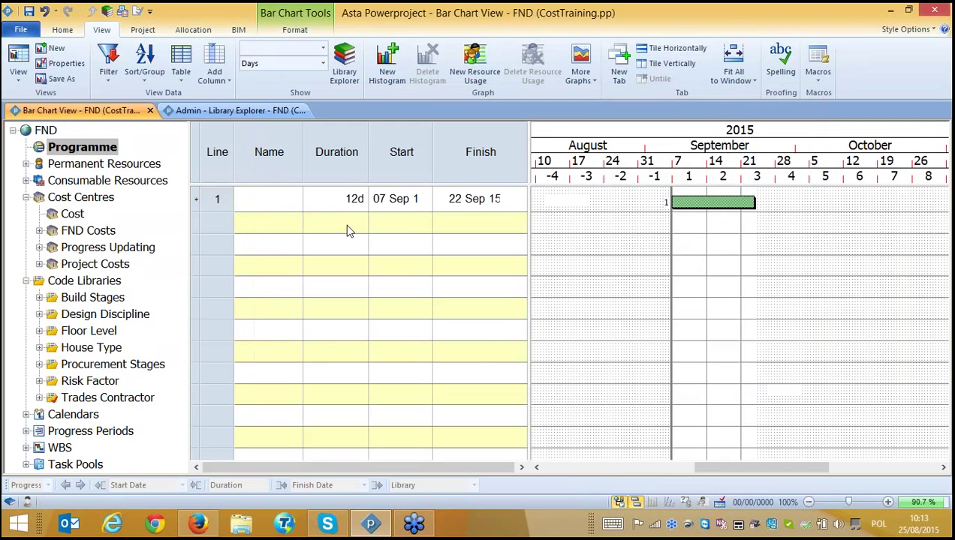
Set the line 1 task's duration to 10d and name it Task A.
{"action": "left_click", "coordinate": [344, 204]}
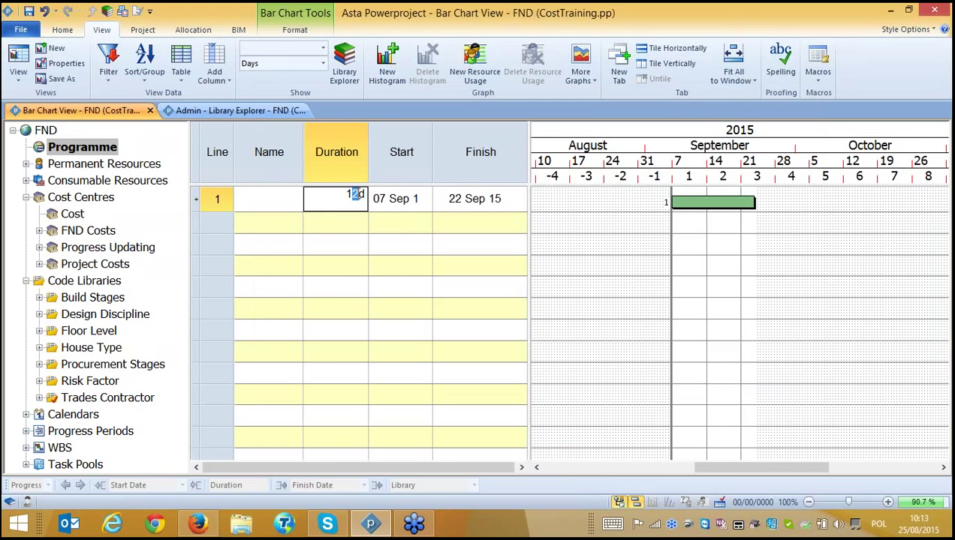
{"action": "type", "text": "0"}
{"action": "key", "text": "Return"}
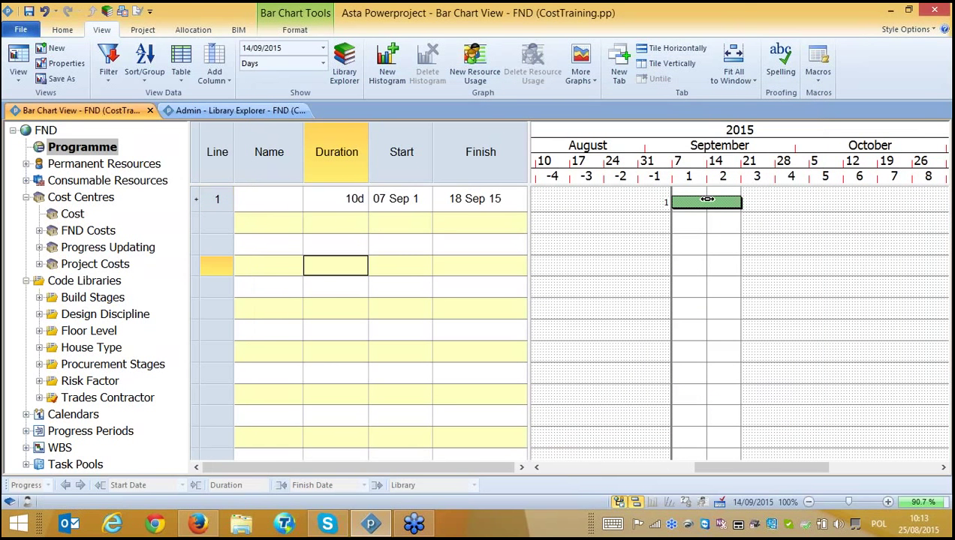
{"action": "left_click", "coordinate": [285, 200]}
{"action": "type", "text": "T"}
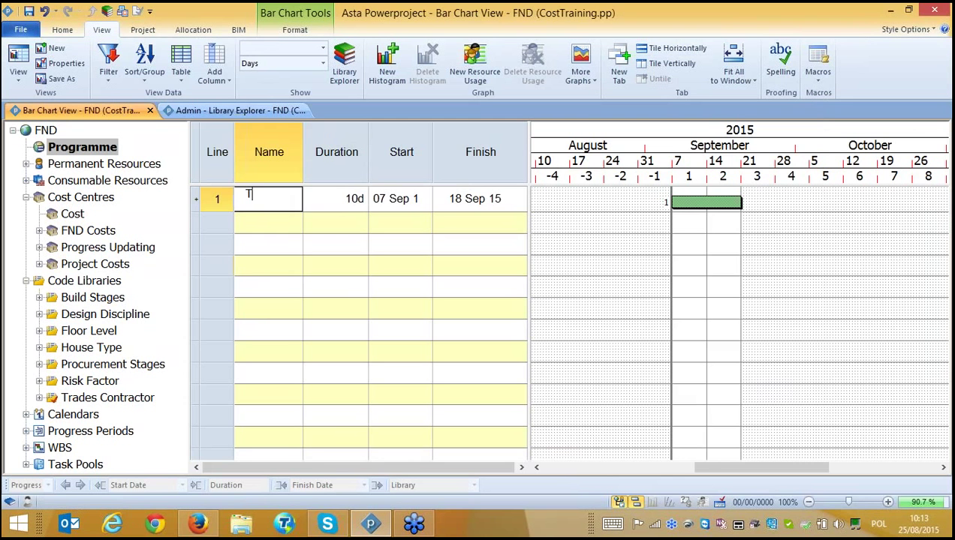
{"action": "type", "text": "ask A"}
{"action": "left_click", "coordinate": [630, 302]}
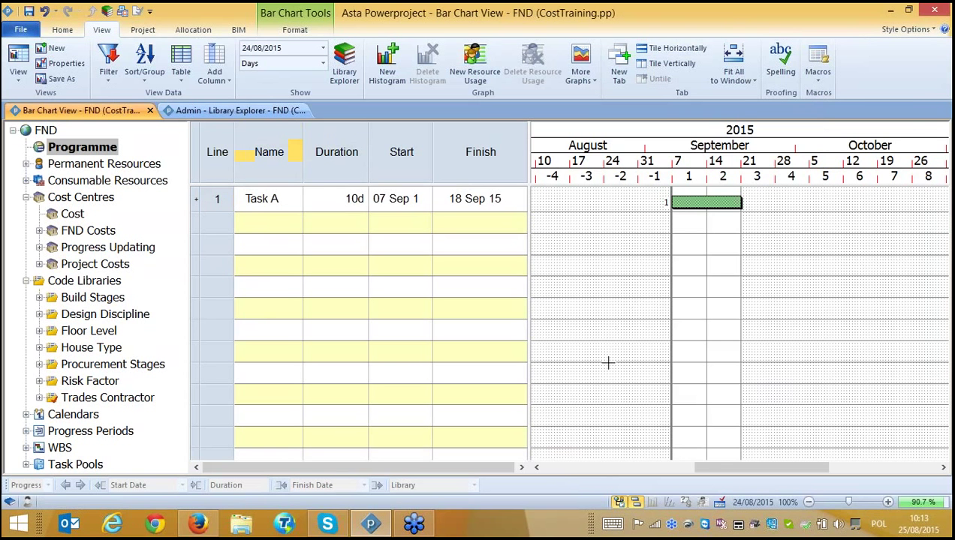
Assign the Project Costs cost centre to the Task A bar and show cost allocations in the bar chart.
{"action": "left_click_drag", "start_coordinate": [699, 469], "coordinate": [707, 470]}
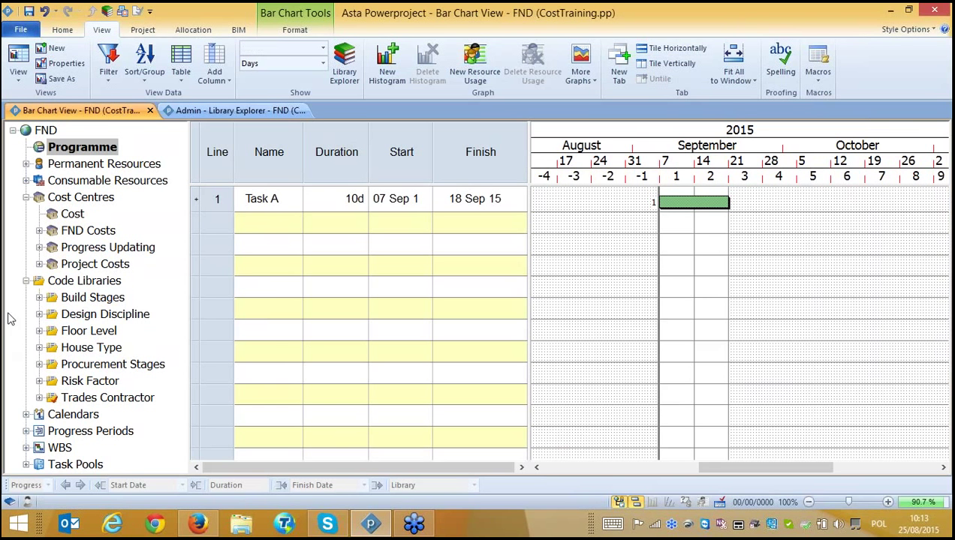
{"action": "left_click", "coordinate": [27, 281]}
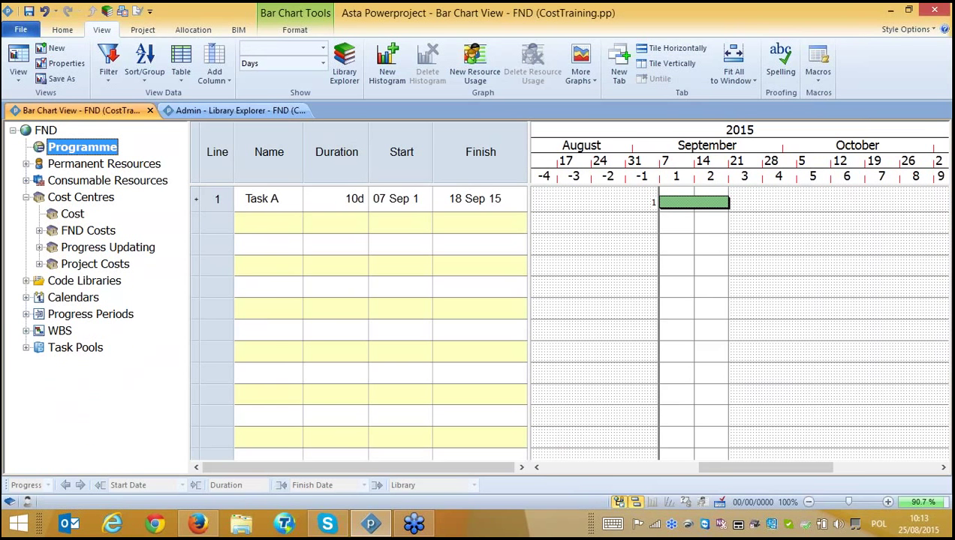
{"action": "left_click", "coordinate": [117, 266]}
{"action": "left_click_drag", "start_coordinate": [117, 268], "coordinate": [685, 209]}
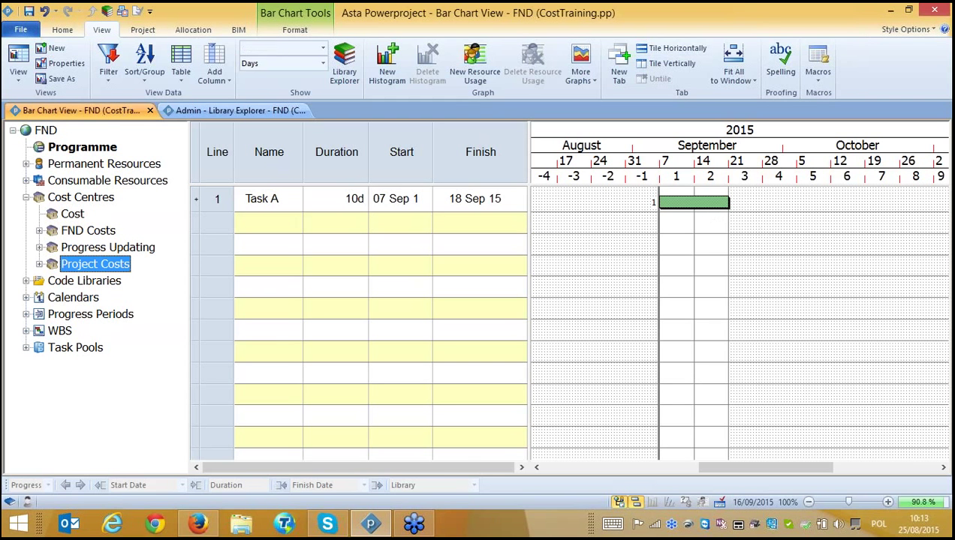
{"action": "left_click", "coordinate": [292, 32]}
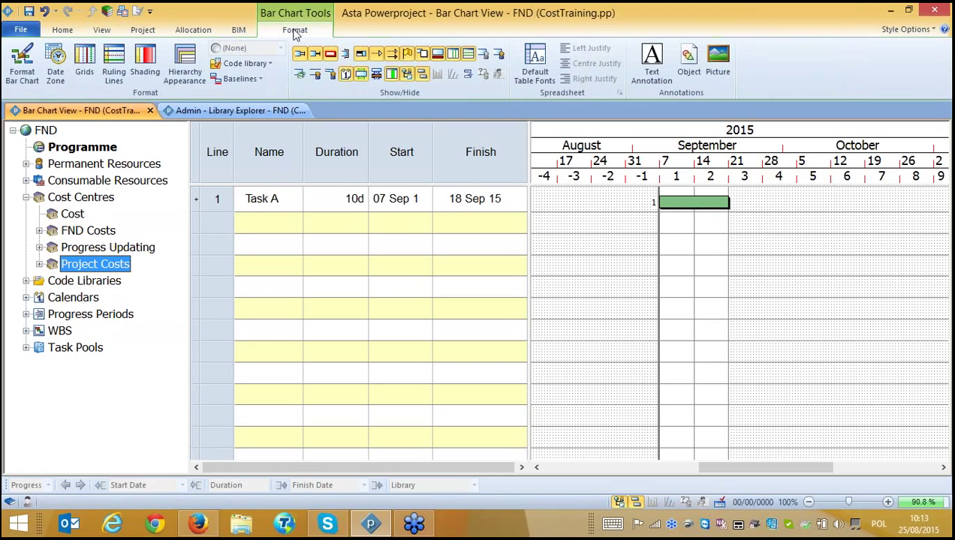
{"action": "left_click", "coordinate": [299, 78]}
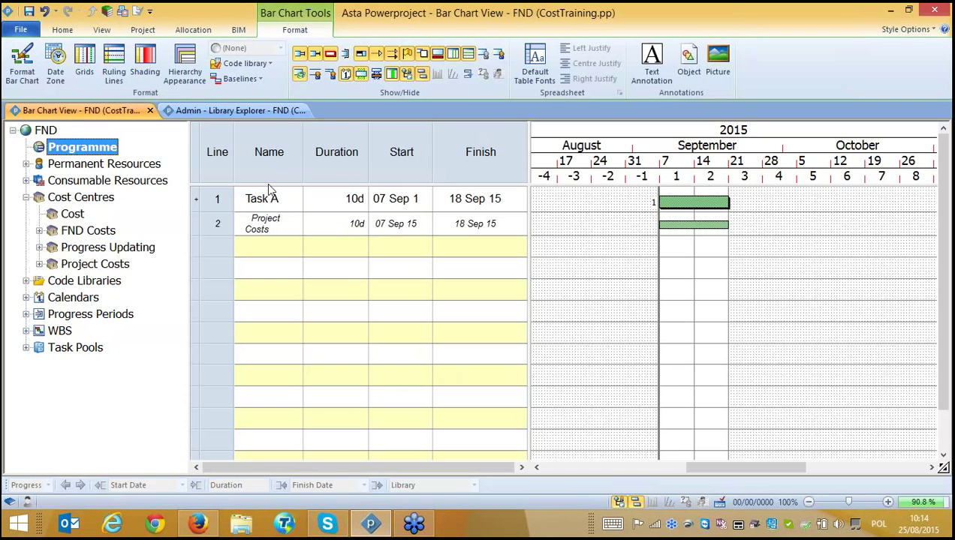
Widen the Start column to fit the full dates and enlarge the table area beyond the Finish column.
{"action": "left_click", "coordinate": [267, 154]}
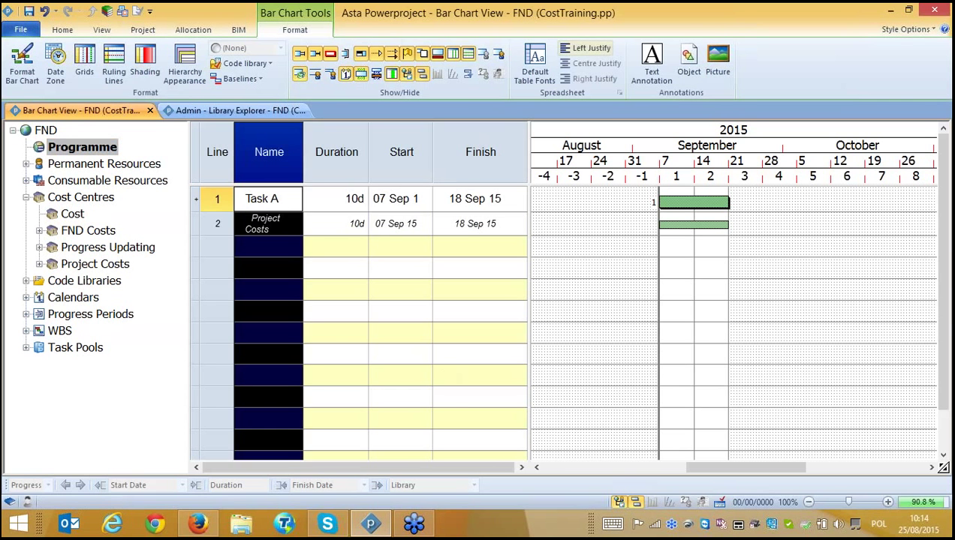
{"action": "left_click", "coordinate": [337, 142]}
{"action": "left_click", "coordinate": [393, 143]}
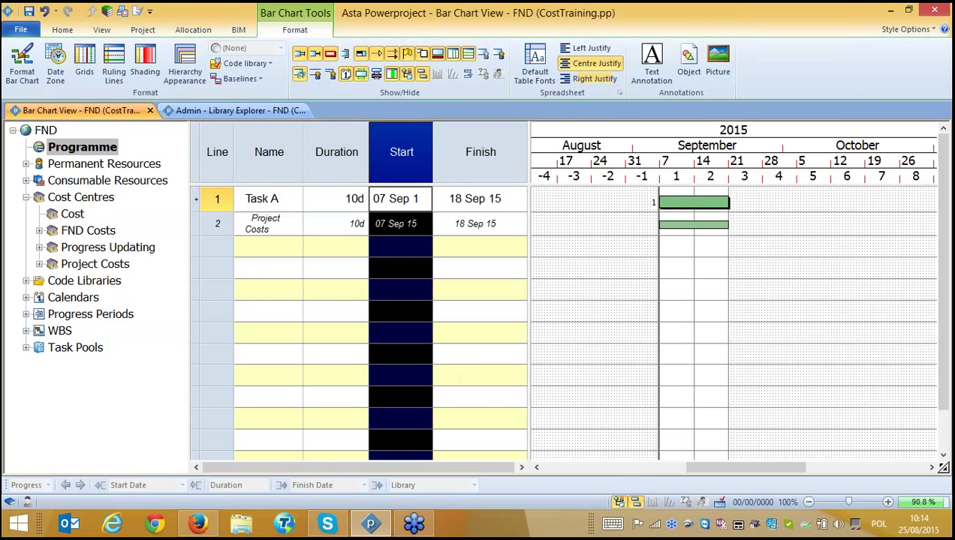
{"action": "left_click_drag", "start_coordinate": [432, 136], "coordinate": [444, 136]}
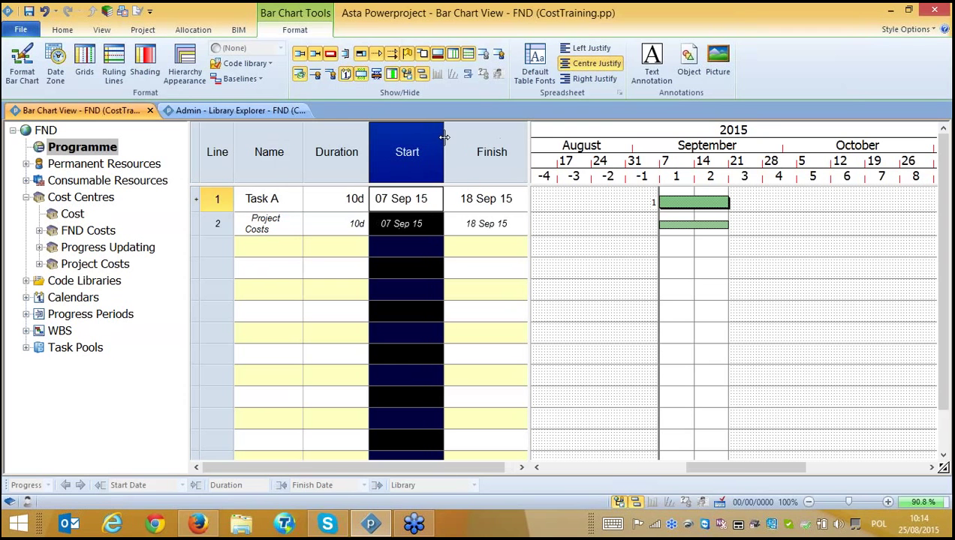
{"action": "left_click_drag", "start_coordinate": [530, 141], "coordinate": [620, 141]}
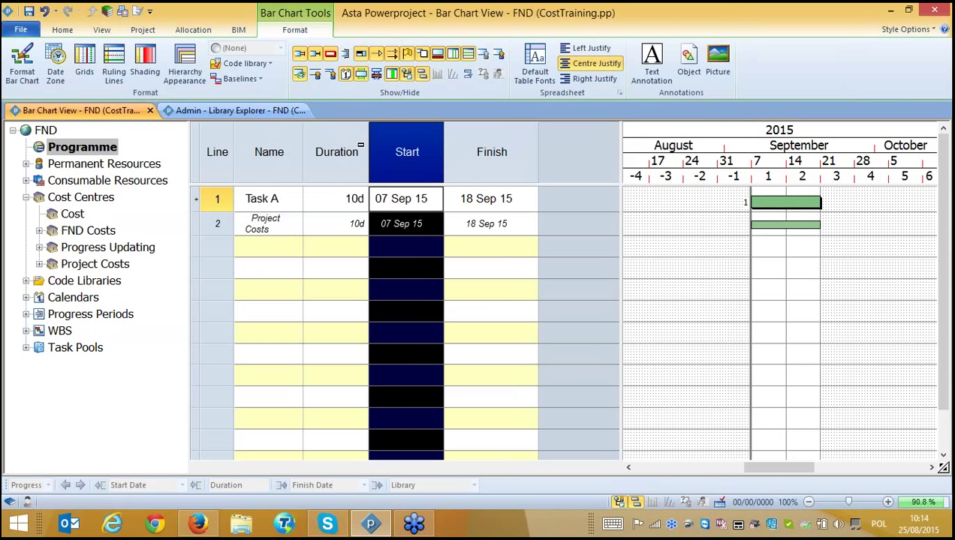
Add a Cost column between the Name and Duration columns, keeping its default attributes.
{"action": "right_click", "coordinate": [329, 136]}
{"action": "mouse_move", "coordinate": [376, 259]}
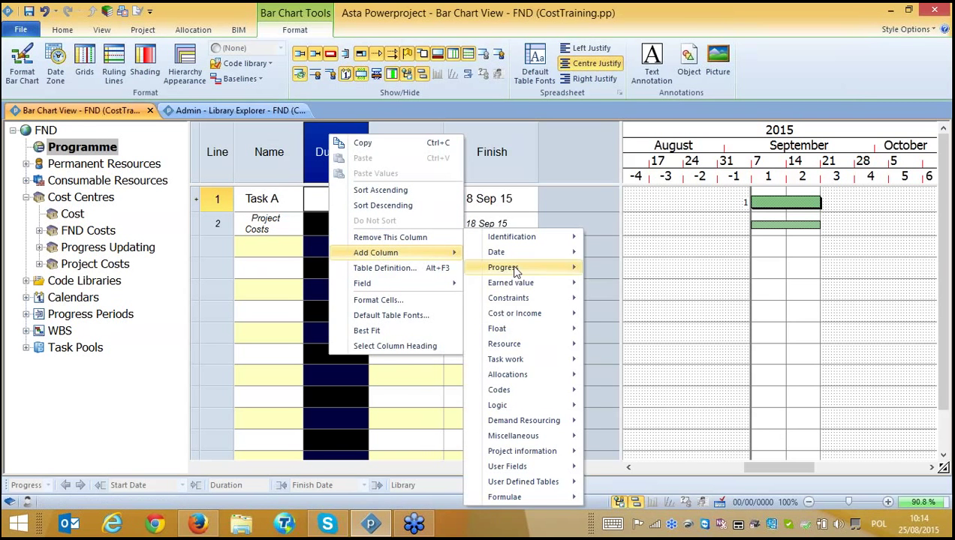
{"action": "mouse_move", "coordinate": [528, 315]}
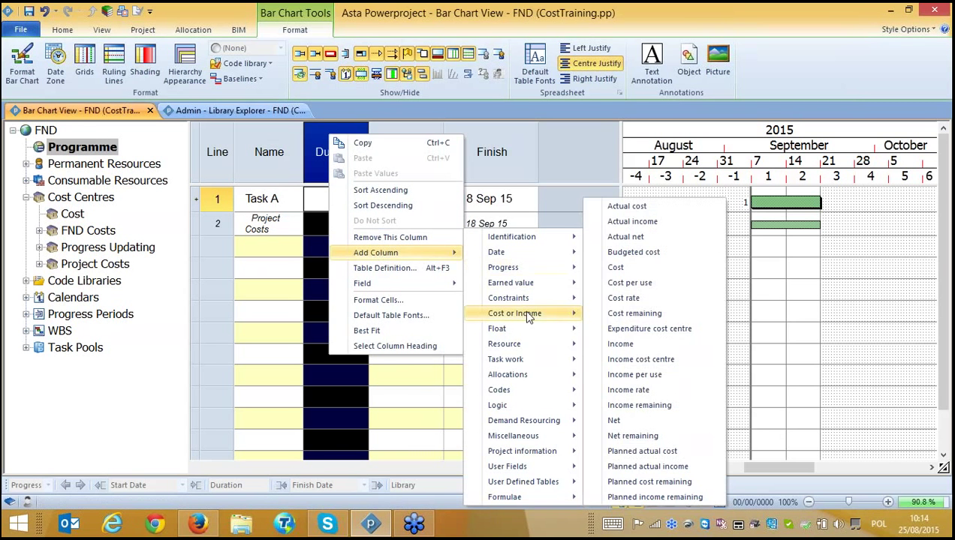
{"action": "left_click", "coordinate": [638, 268]}
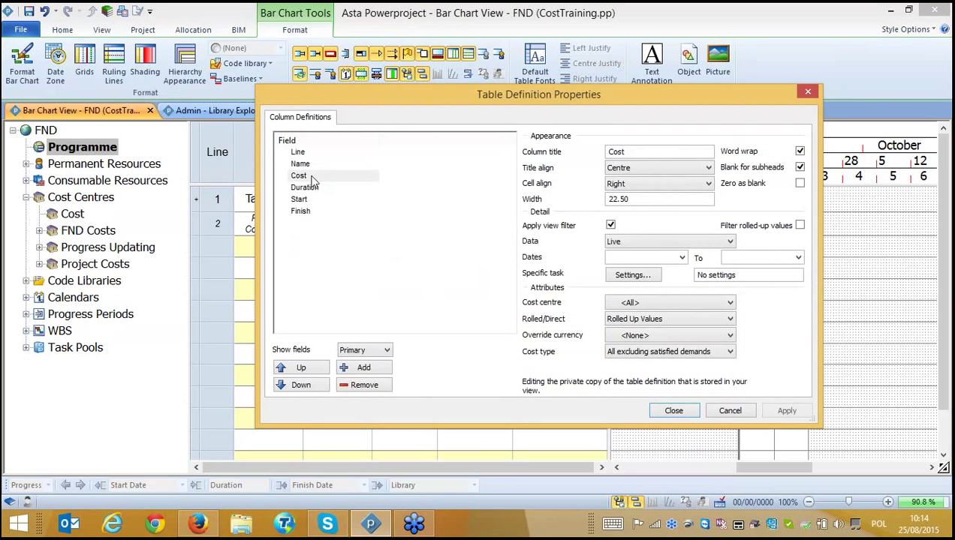
{"action": "left_click", "coordinate": [685, 413]}
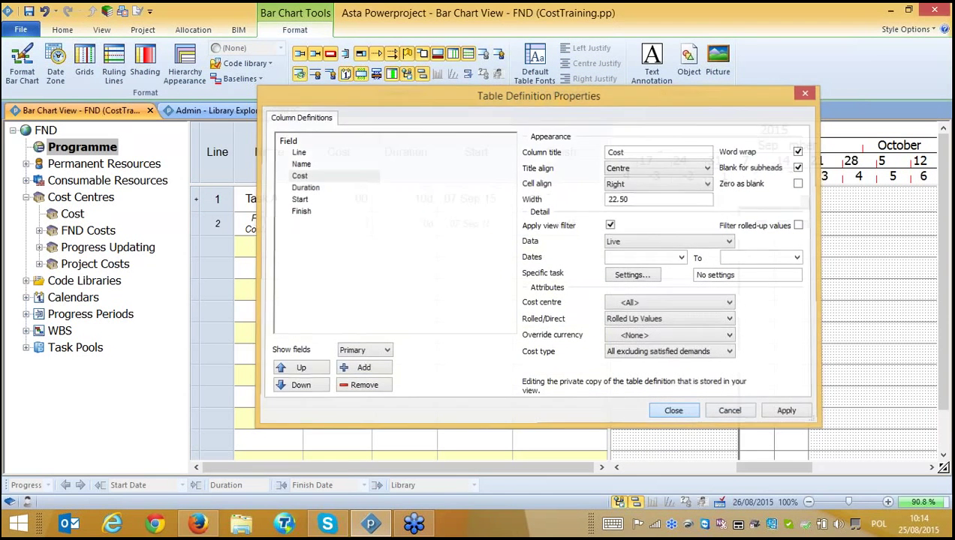
Add Income and Net columns, in that order, between the Name and Cost columns.
{"action": "right_click", "coordinate": [340, 158]}
{"action": "mouse_move", "coordinate": [375, 277]}
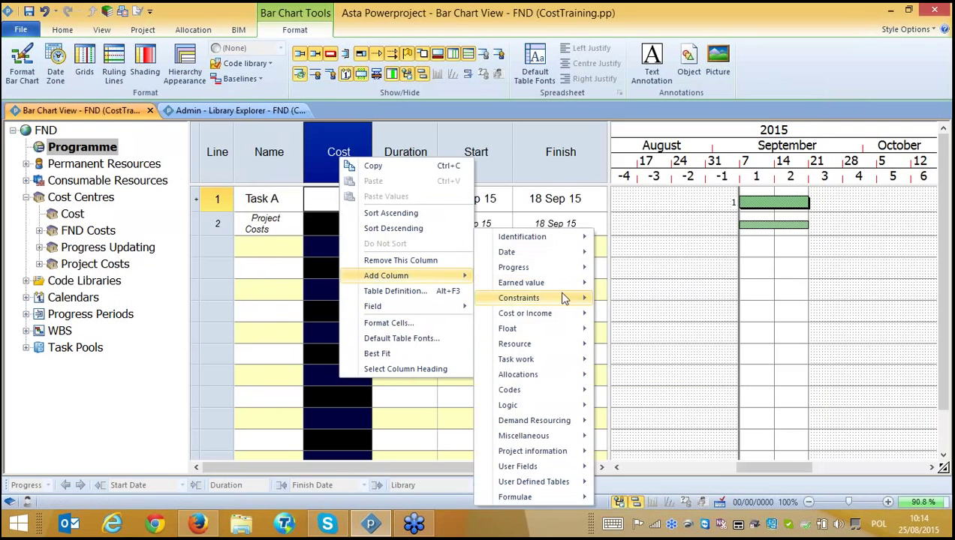
{"action": "mouse_move", "coordinate": [552, 313]}
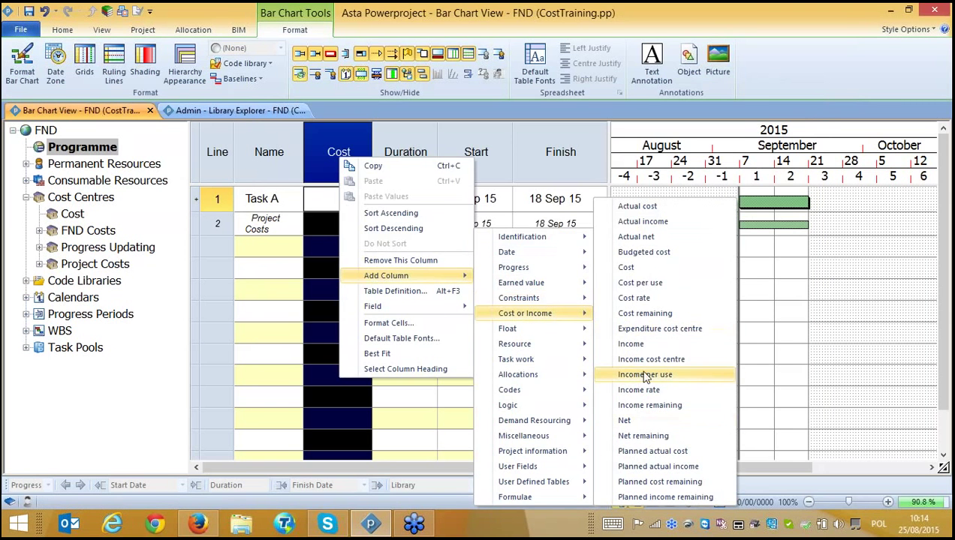
{"action": "left_click", "coordinate": [630, 344]}
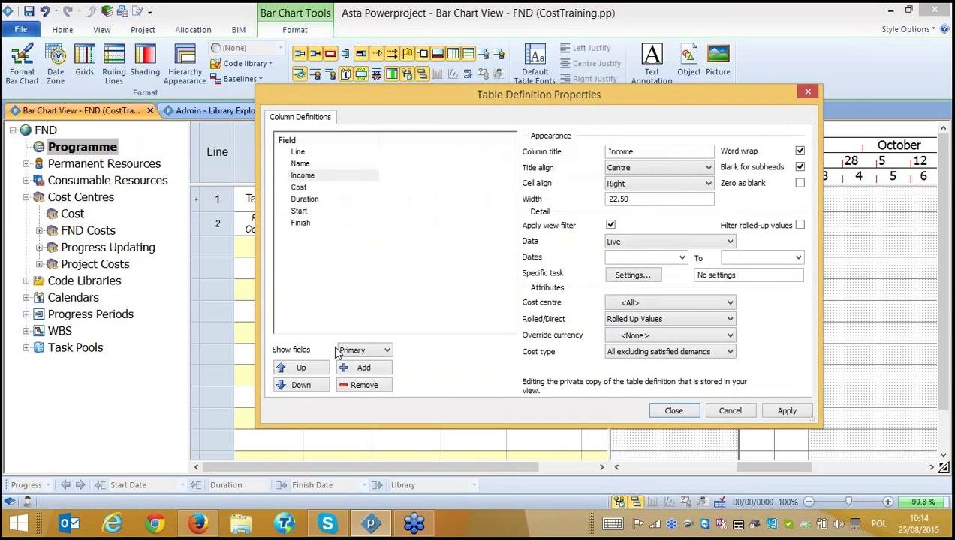
{"action": "left_click", "coordinate": [347, 368]}
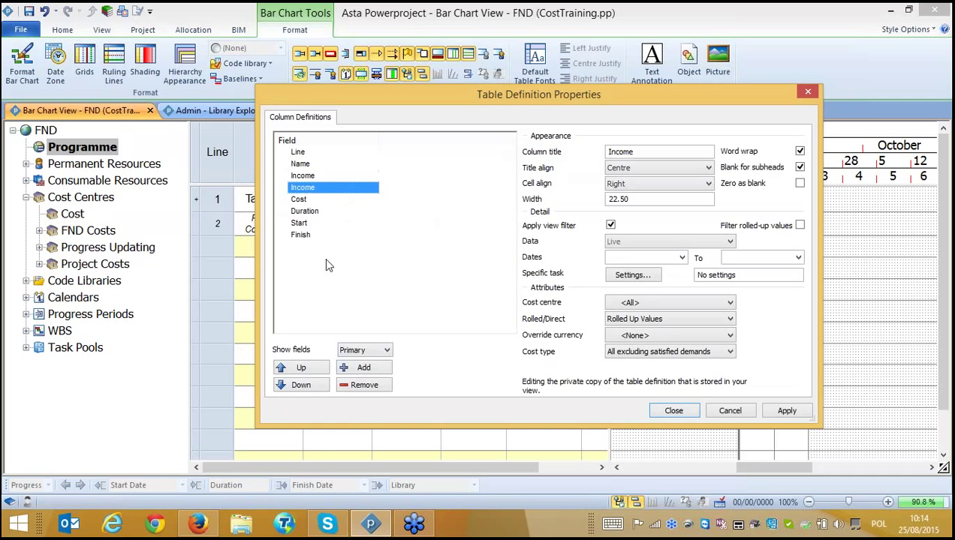
{"action": "left_click", "coordinate": [315, 191]}
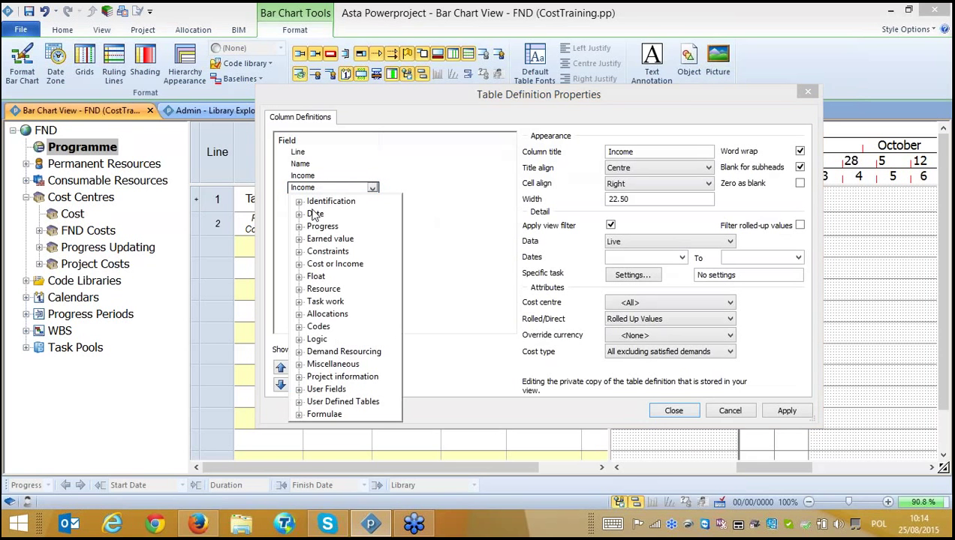
{"action": "left_click", "coordinate": [299, 264]}
{"action": "left_click", "coordinate": [327, 389]}
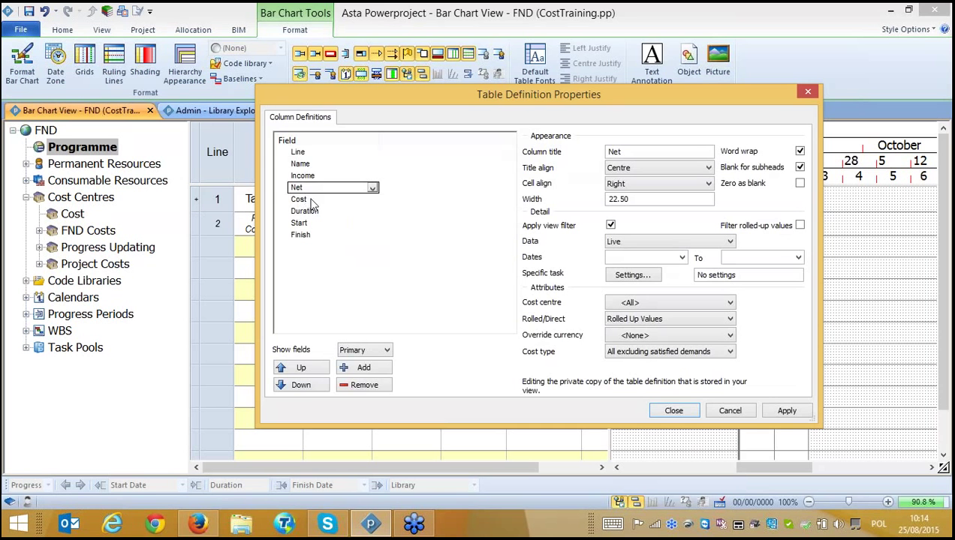
{"action": "left_click", "coordinate": [673, 412]}
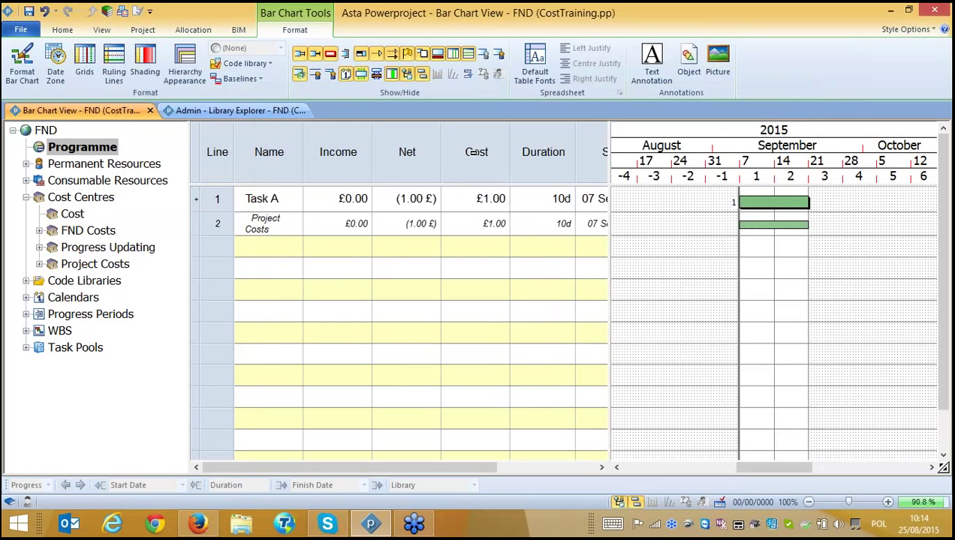
Move the Cost column directly after Name, ahead of Income, and narrow the table area so it ends at the Net column.
{"action": "left_click", "coordinate": [466, 173]}
{"action": "left_click_drag", "start_coordinate": [473, 138], "coordinate": [331, 153]}
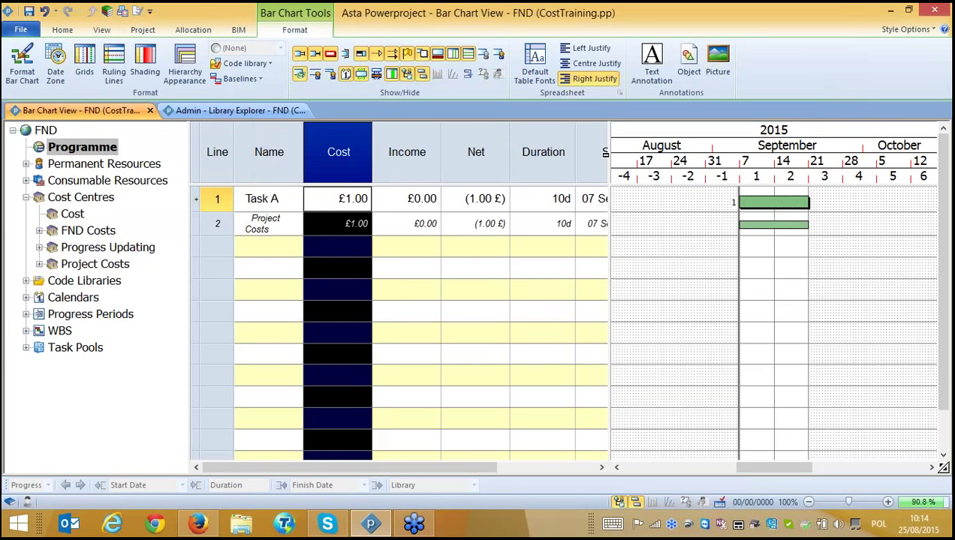
{"action": "left_click_drag", "start_coordinate": [608, 154], "coordinate": [443, 227]}
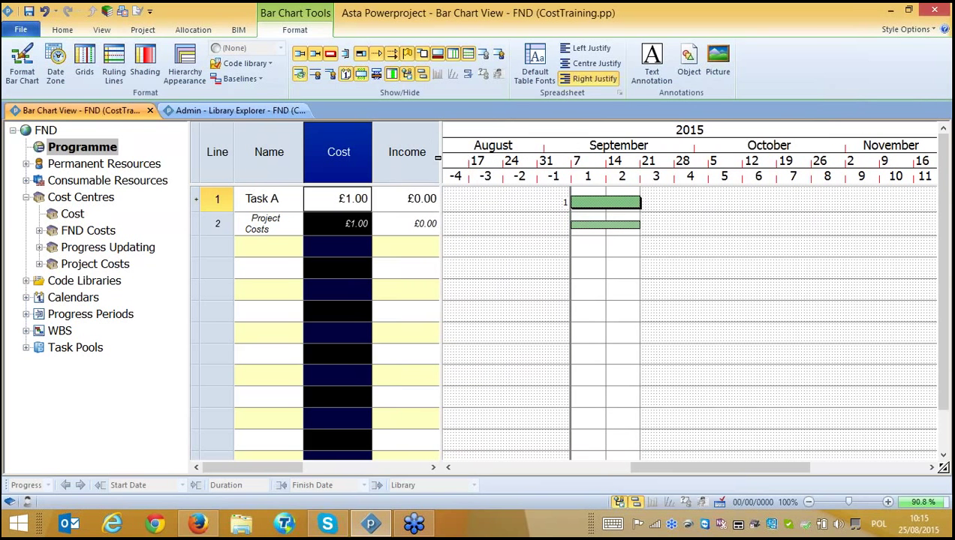
{"action": "left_click_drag", "start_coordinate": [442, 184], "coordinate": [508, 184]}
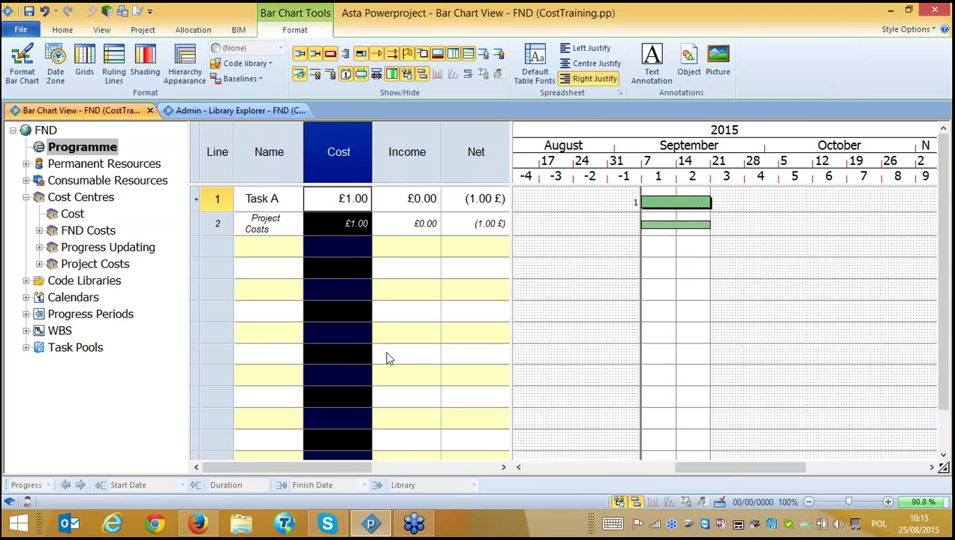
{"action": "left_click", "coordinate": [587, 303]}
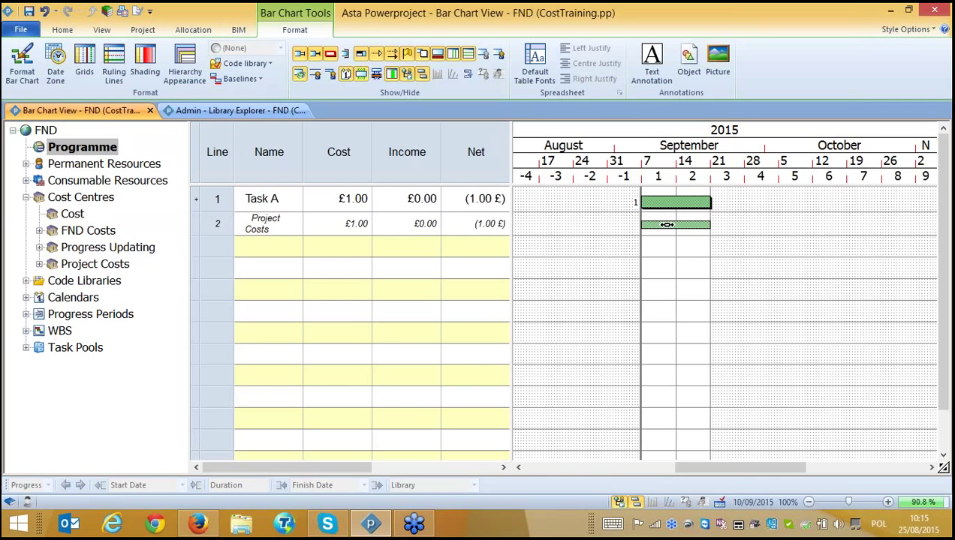
Check the default assignment settings in the properties of the Project Costs cost centre.
{"action": "right_click", "coordinate": [120, 267]}
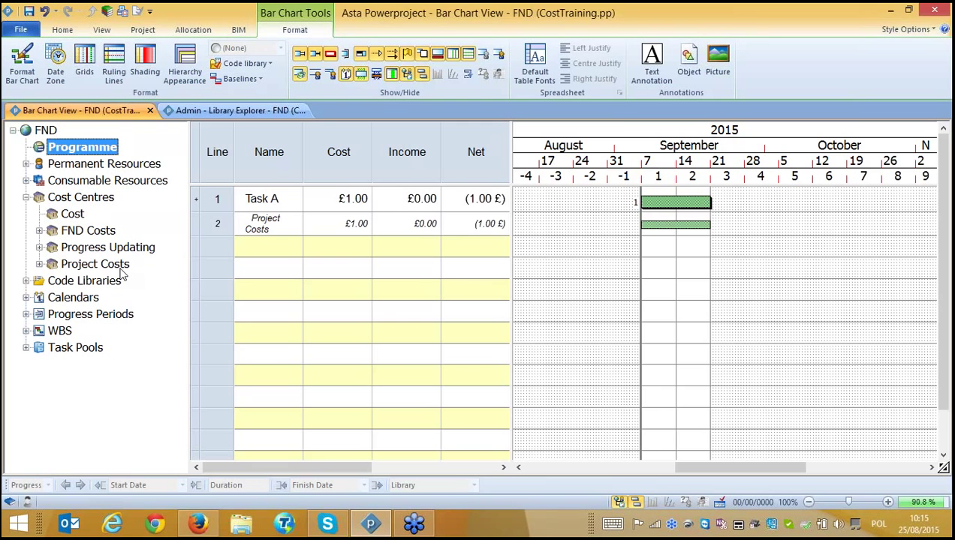
{"action": "left_click", "coordinate": [170, 404]}
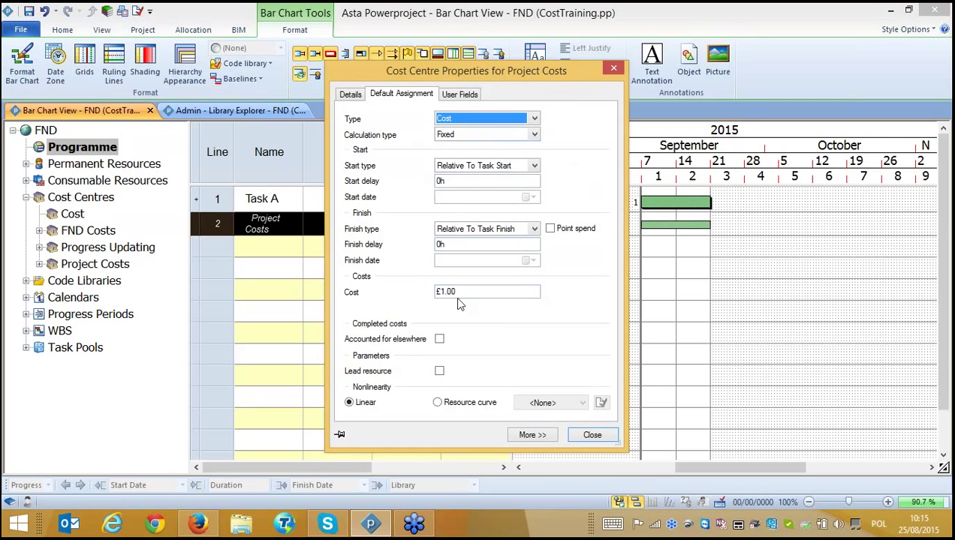
{"action": "left_click", "coordinate": [614, 69]}
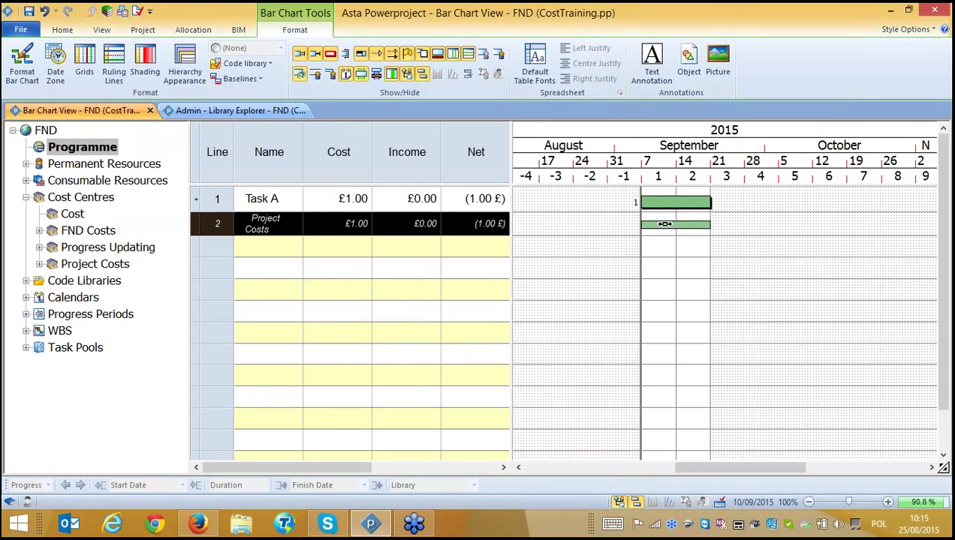
Open the properties of Task A's Project Costs allocation and review its details and cost allocation settings.
{"action": "left_click", "coordinate": [664, 224]}
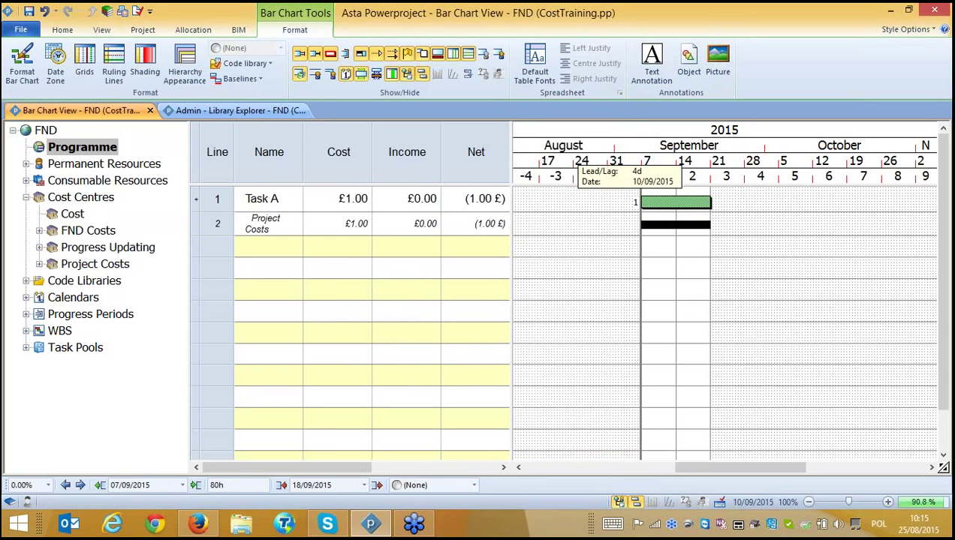
{"action": "double_click", "coordinate": [678, 224]}
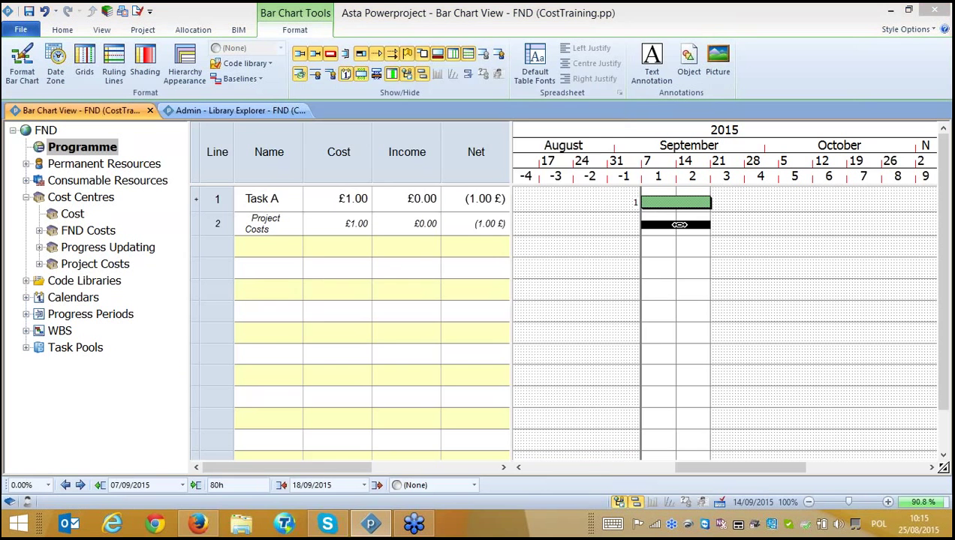
{"action": "left_click_drag", "start_coordinate": [579, 94], "coordinate": [448, 161]}
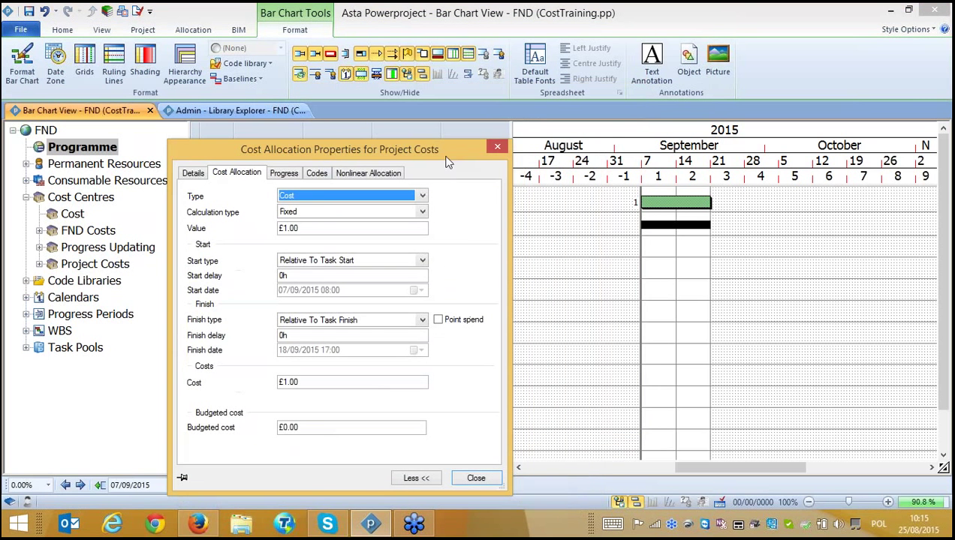
{"action": "left_click", "coordinate": [192, 174]}
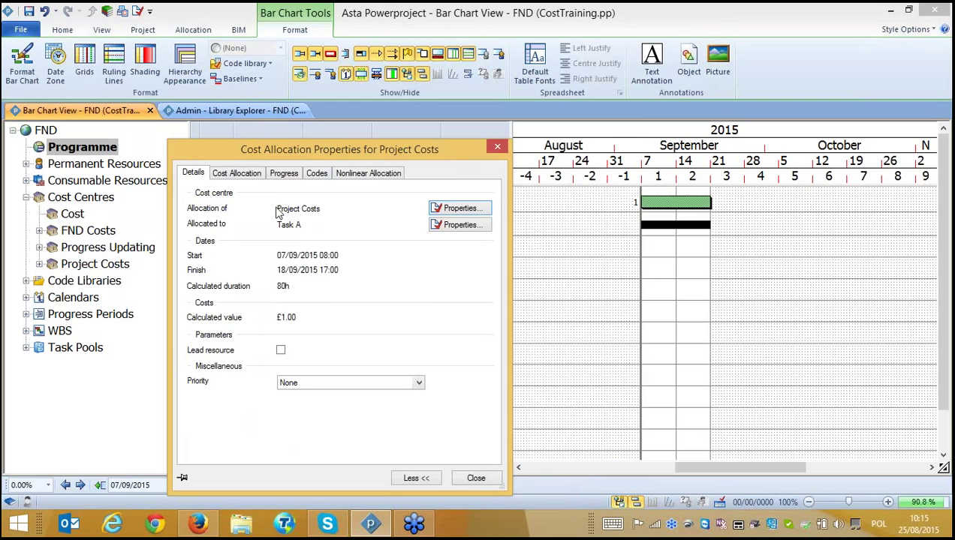
{"action": "left_click_drag", "start_coordinate": [277, 211], "coordinate": [332, 213]}
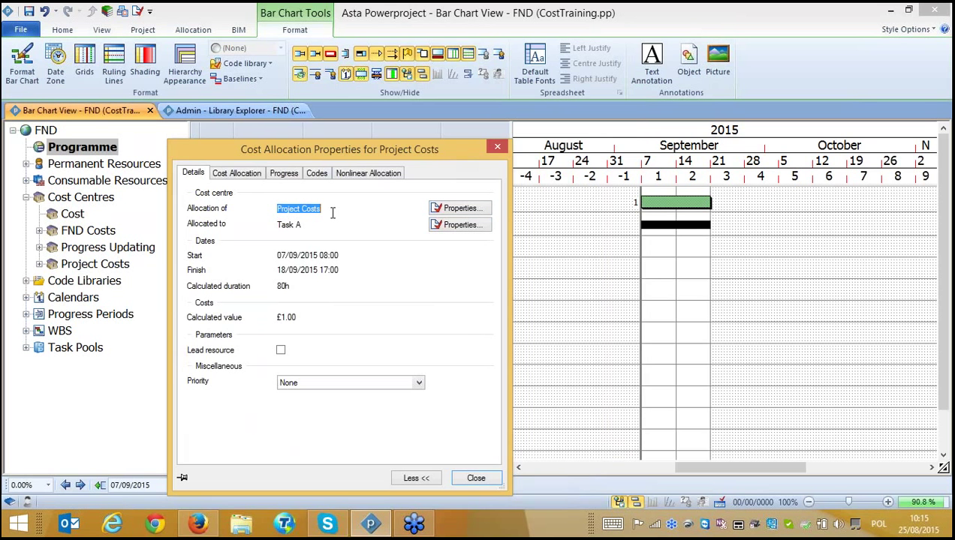
{"action": "left_click", "coordinate": [250, 174]}
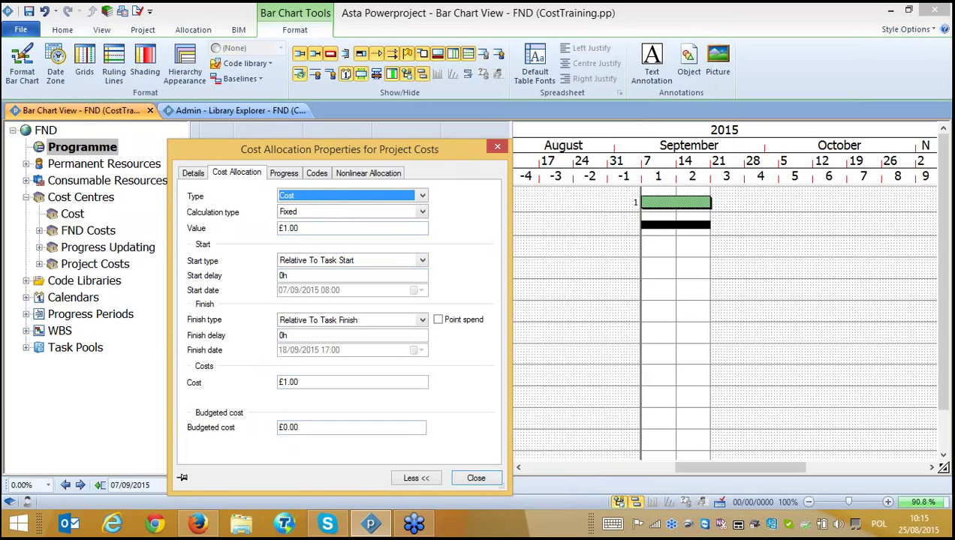
Keep the allocation's type as Cost and calculation type as Fixed, and set its cost to £1,000.
{"action": "left_click", "coordinate": [422, 197]}
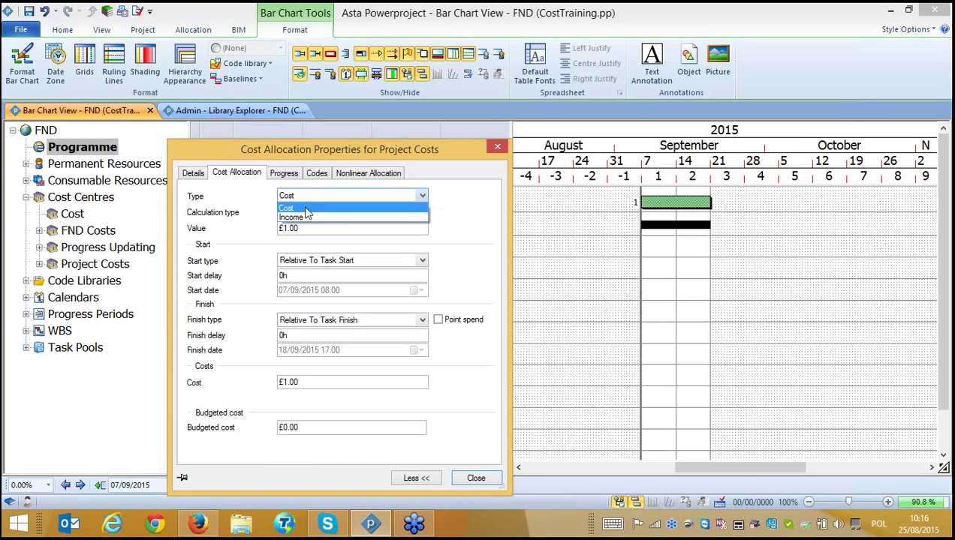
{"action": "left_click", "coordinate": [306, 208]}
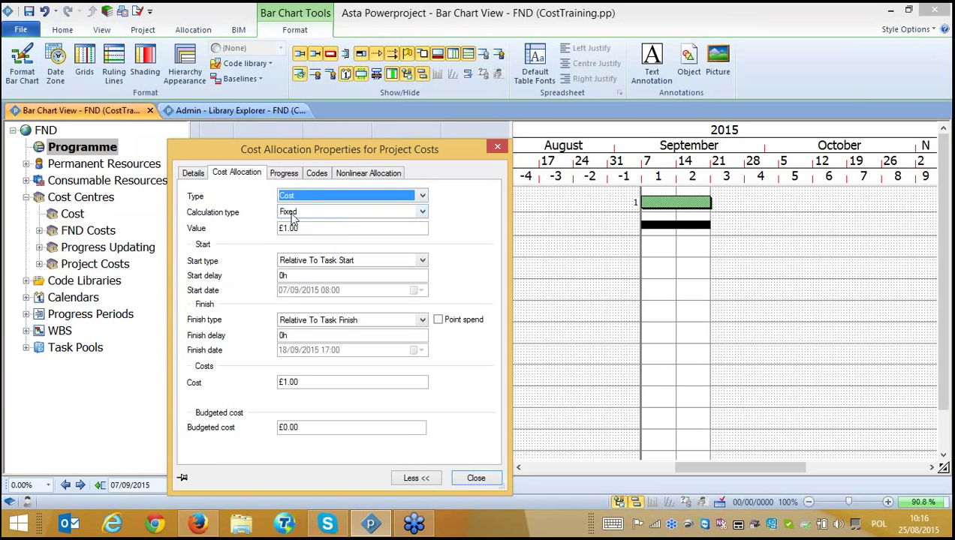
{"action": "left_click", "coordinate": [422, 214]}
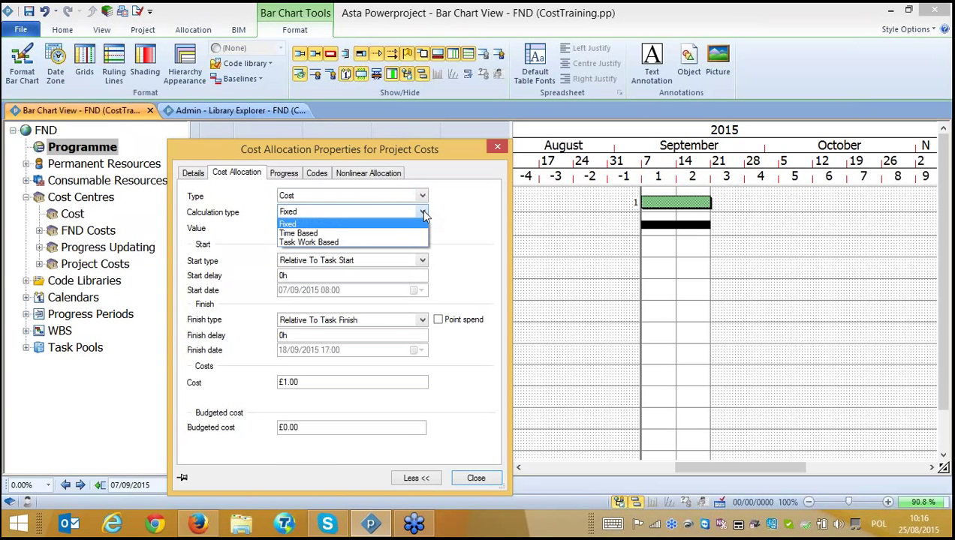
{"action": "left_click", "coordinate": [337, 225]}
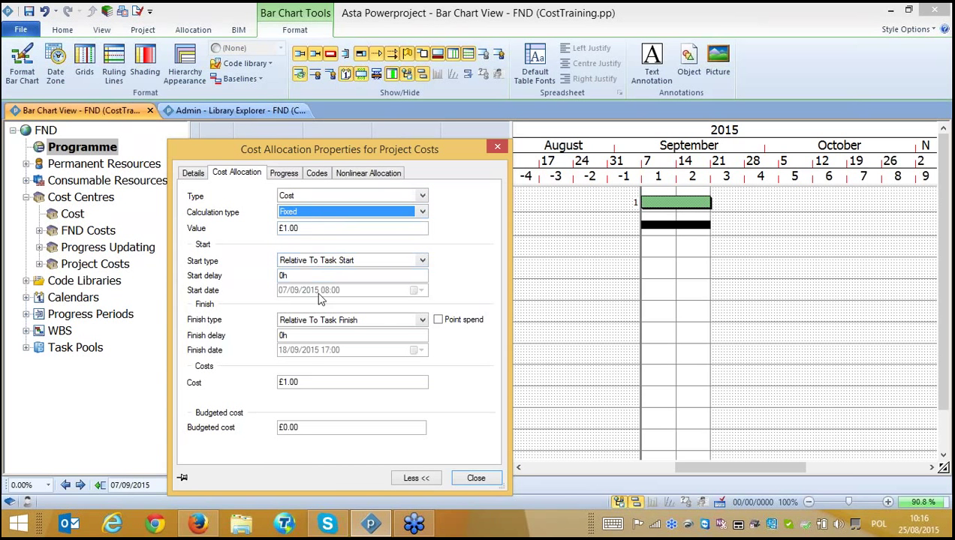
{"action": "left_click", "coordinate": [289, 382]}
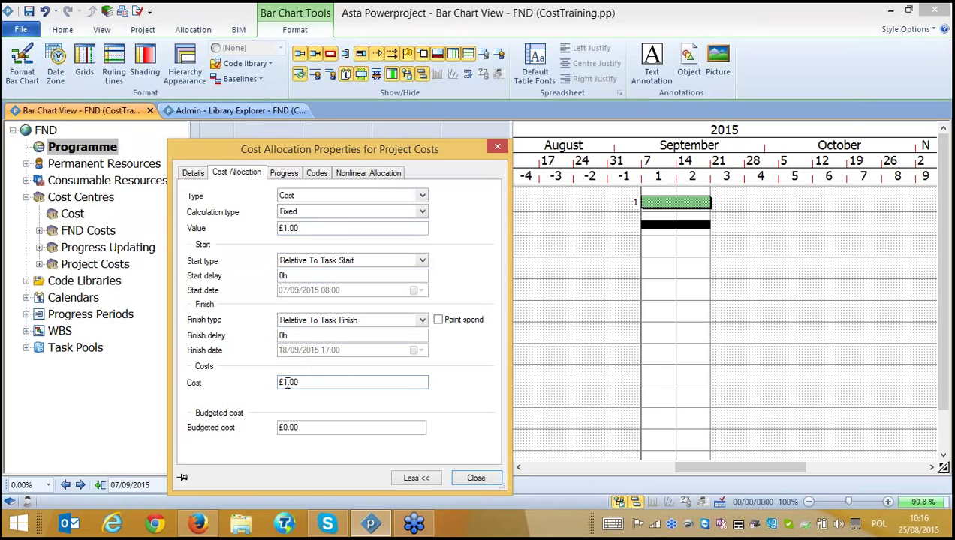
{"action": "type", "text": "000"}
{"action": "left_click", "coordinate": [483, 481]}
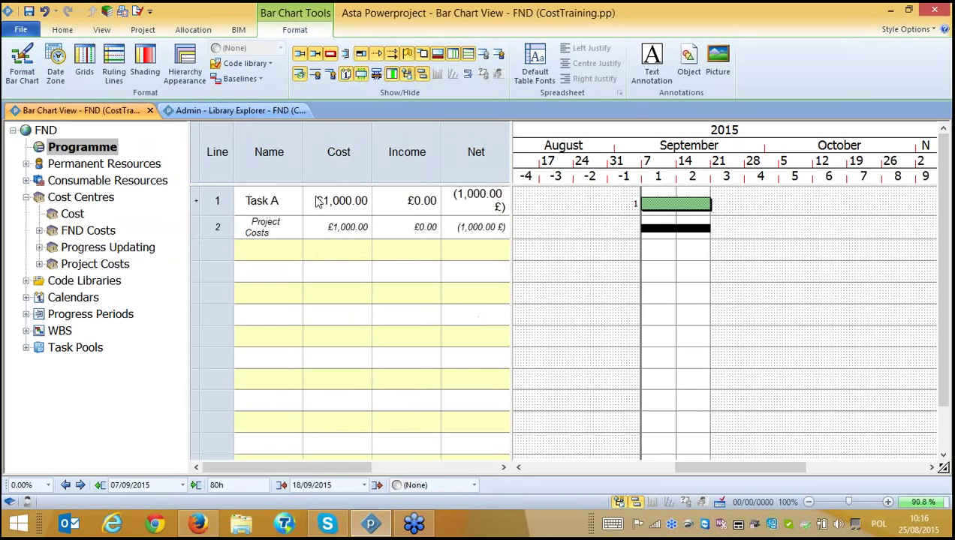
Change Task A's cost to £2,000 directly in the table's Cost column.
{"action": "left_click", "coordinate": [349, 228]}
{"action": "left_click", "coordinate": [328, 199]}
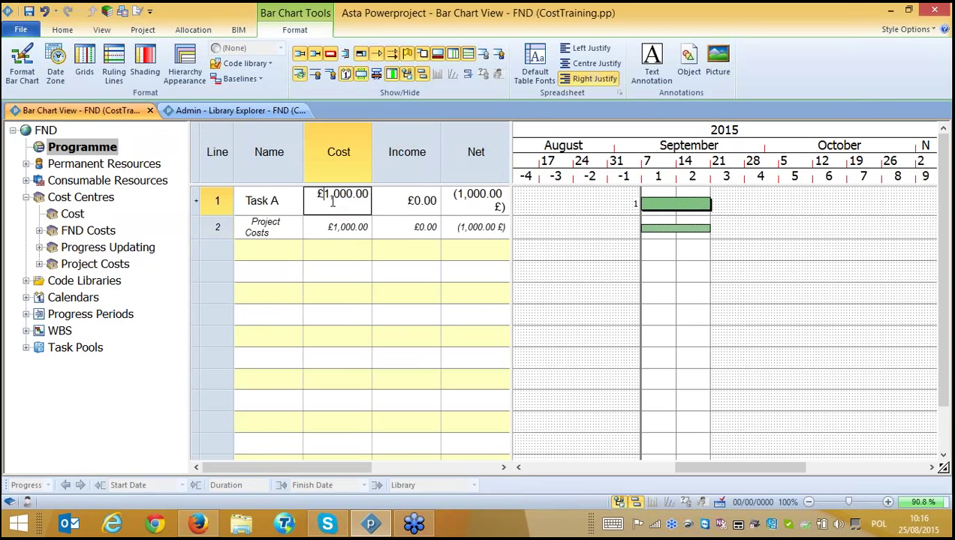
{"action": "left_click_drag", "start_coordinate": [322, 197], "coordinate": [328, 202]}
{"action": "type", "text": "2"}
{"action": "left_click", "coordinate": [362, 276]}
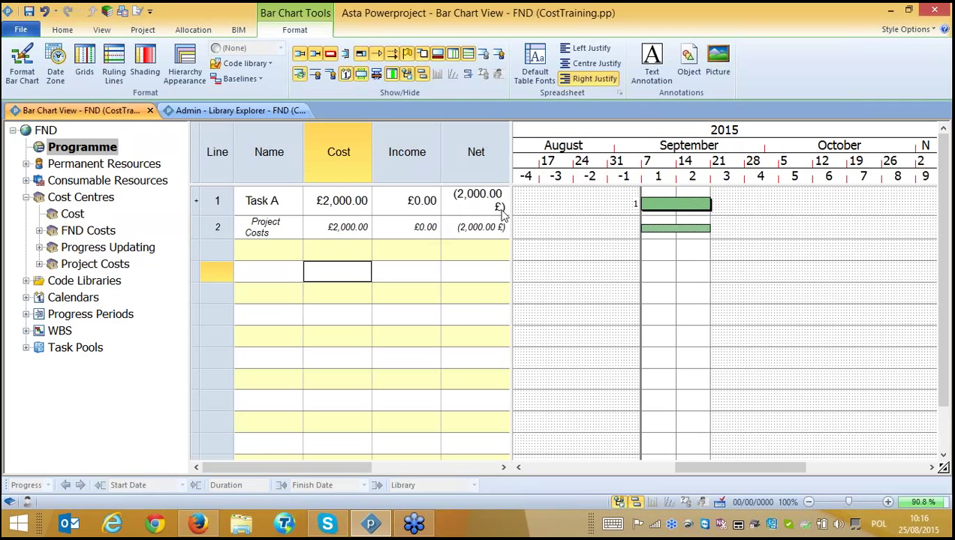
{"action": "left_click", "coordinate": [669, 269]}
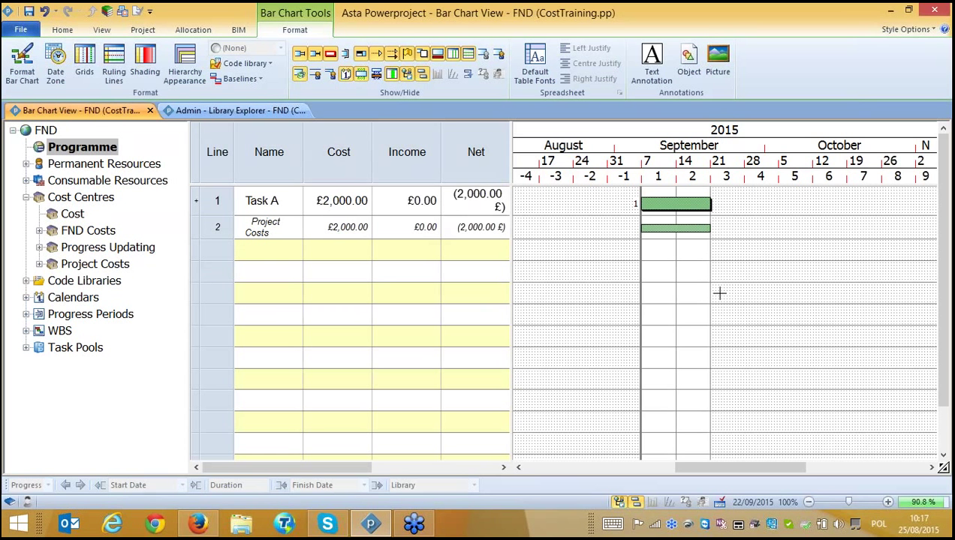
Add a new histogram below the bar chart and enlarge its pane and row height.
{"action": "left_click", "coordinate": [103, 30]}
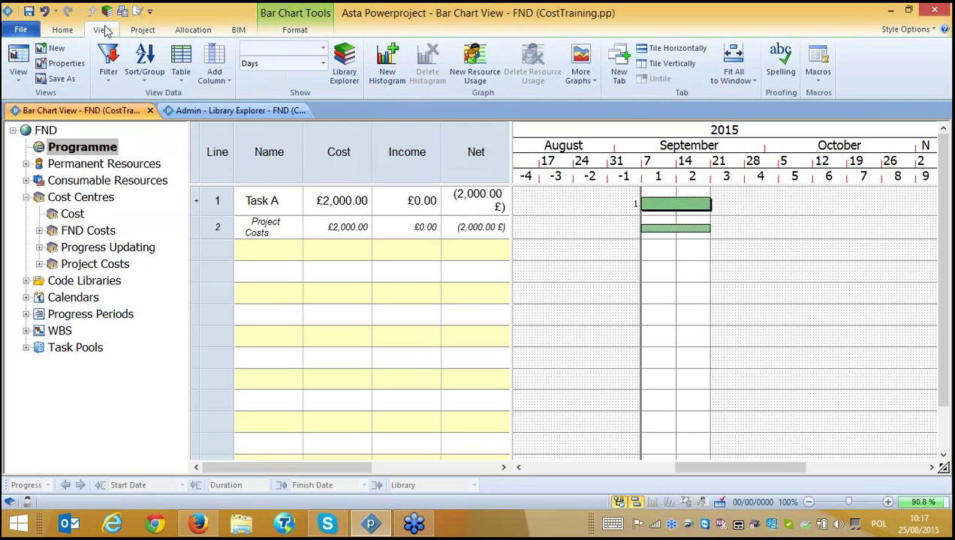
{"action": "left_click", "coordinate": [388, 69]}
{"action": "left_click_drag", "start_coordinate": [403, 391], "coordinate": [405, 354]}
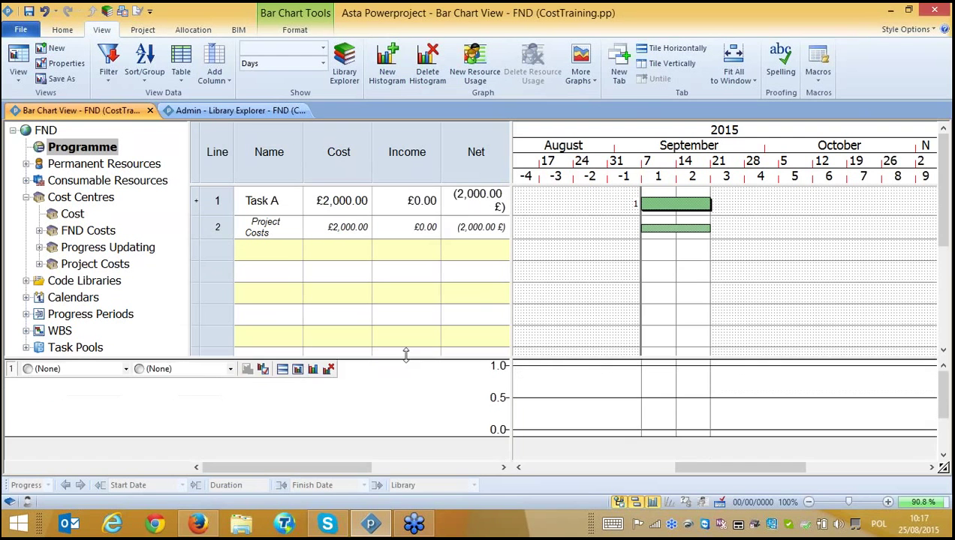
{"action": "left_click_drag", "start_coordinate": [397, 438], "coordinate": [390, 457]}
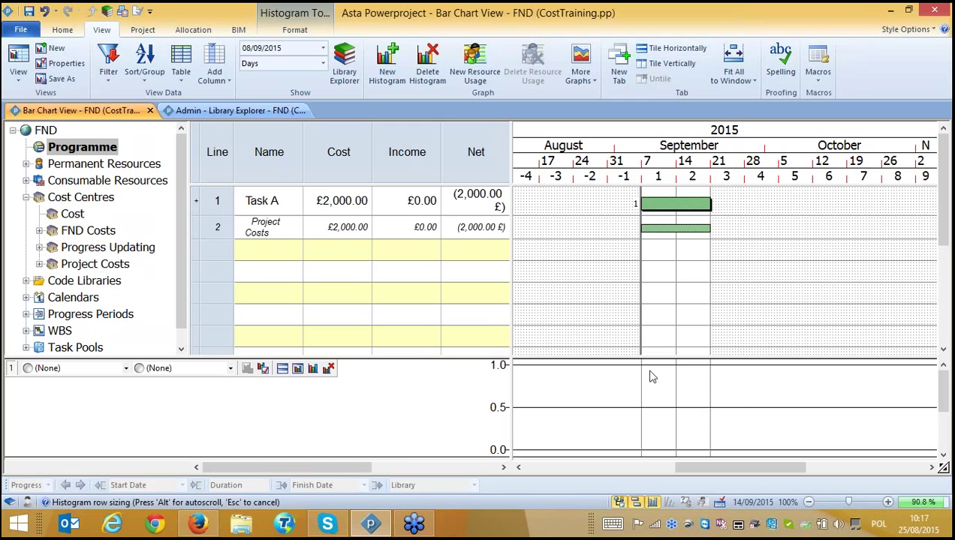
{"action": "left_click", "coordinate": [712, 415]}
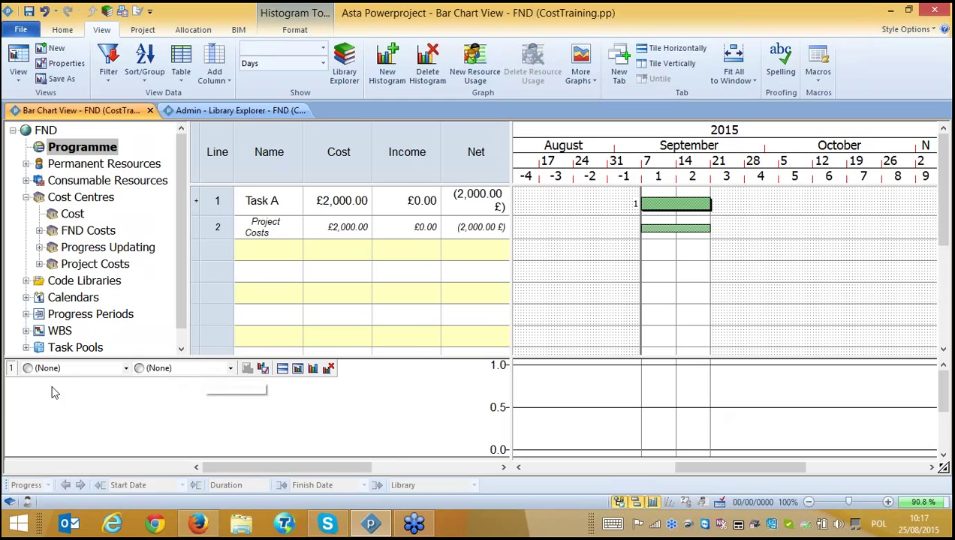
Set the histogram to the Project Costs cost centre with the Monthly Costs report, and enlarge it to show the monthly figures.
{"action": "left_click", "coordinate": [127, 368]}
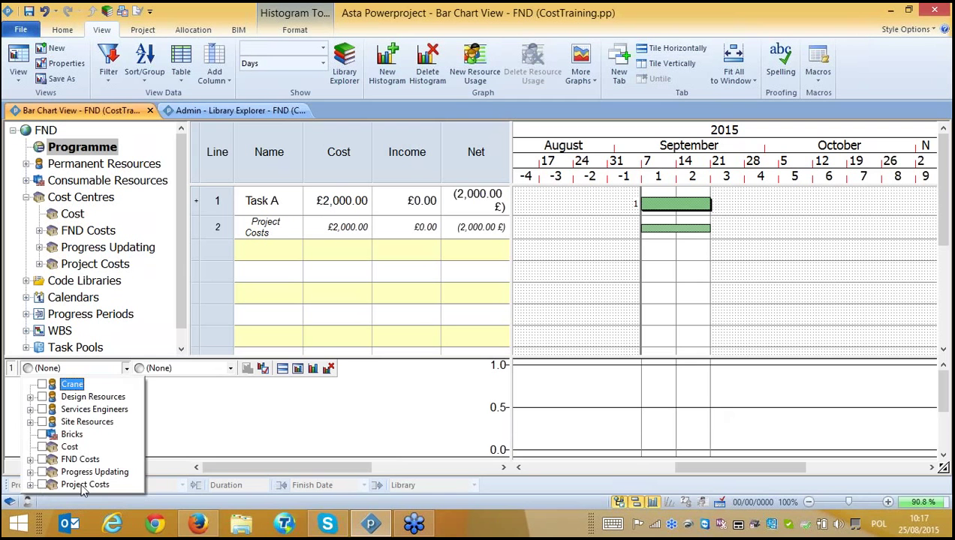
{"action": "left_click", "coordinate": [42, 484]}
{"action": "left_click", "coordinate": [167, 440]}
{"action": "left_click", "coordinate": [232, 369]}
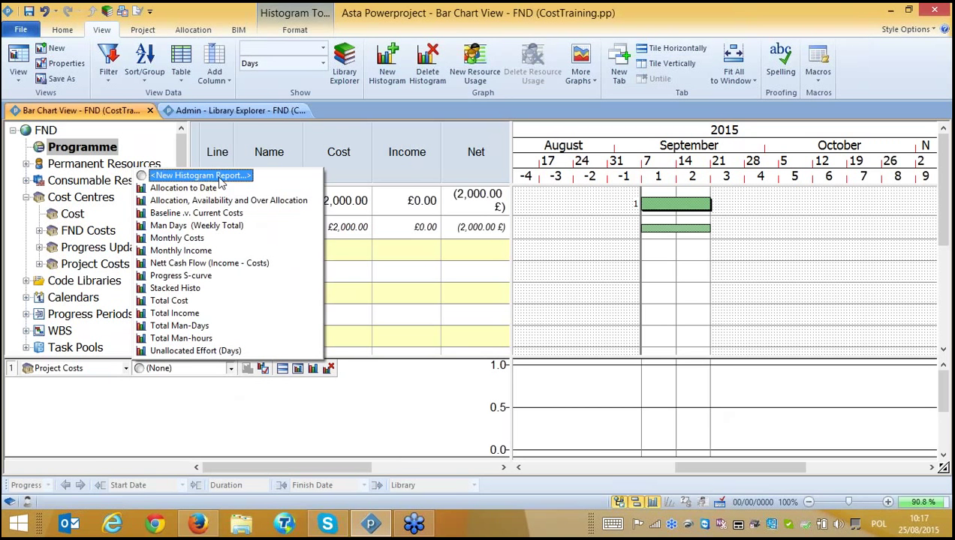
{"action": "left_click", "coordinate": [192, 240]}
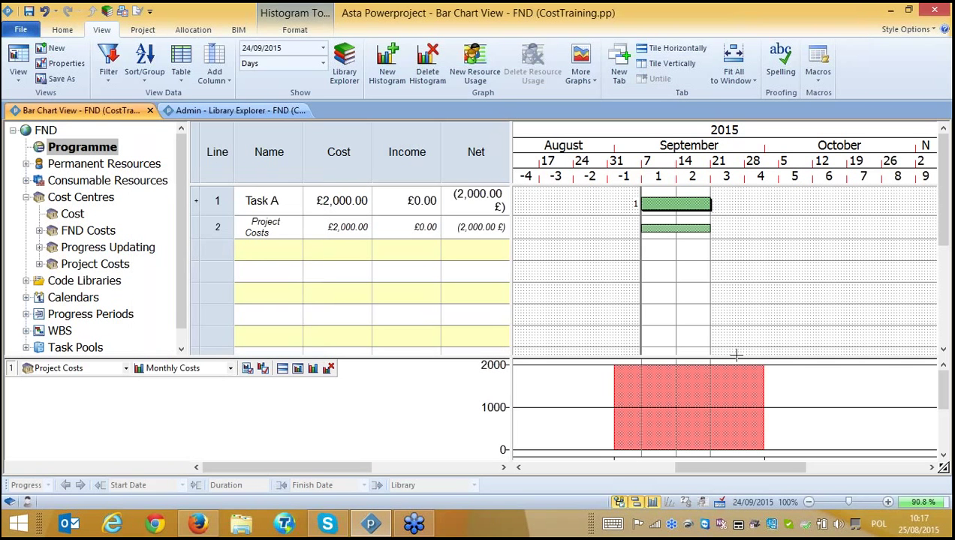
{"action": "left_click_drag", "start_coordinate": [736, 357], "coordinate": [729, 323]}
{"action": "left_click_drag", "start_coordinate": [708, 425], "coordinate": [748, 444]}
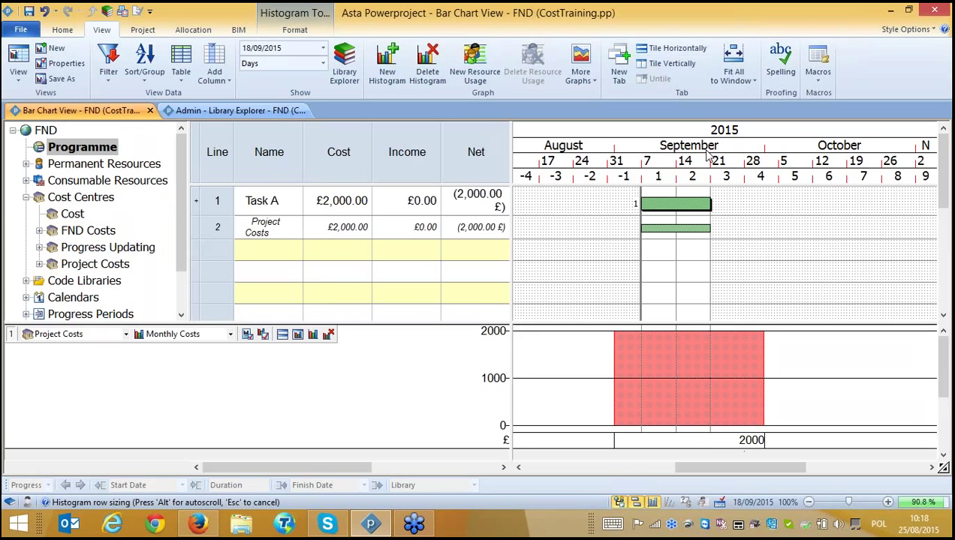
Stretch Task A's bar into the week of 12 October 2015, and shorten it back to the week of 5 October.
{"action": "left_click", "coordinate": [710, 204]}
{"action": "left_click_drag", "start_coordinate": [710, 205], "coordinate": [820, 205]}
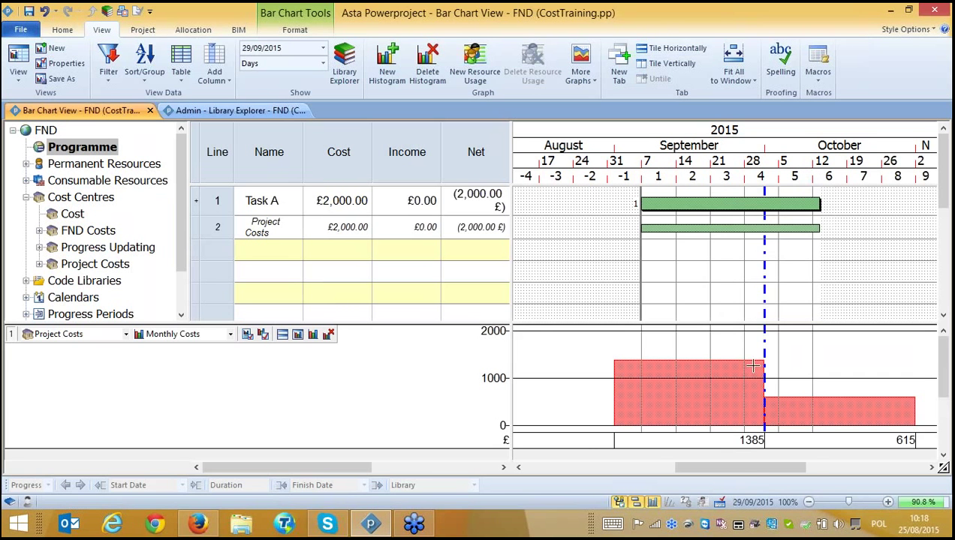
{"action": "left_click_drag", "start_coordinate": [749, 467], "coordinate": [763, 467]}
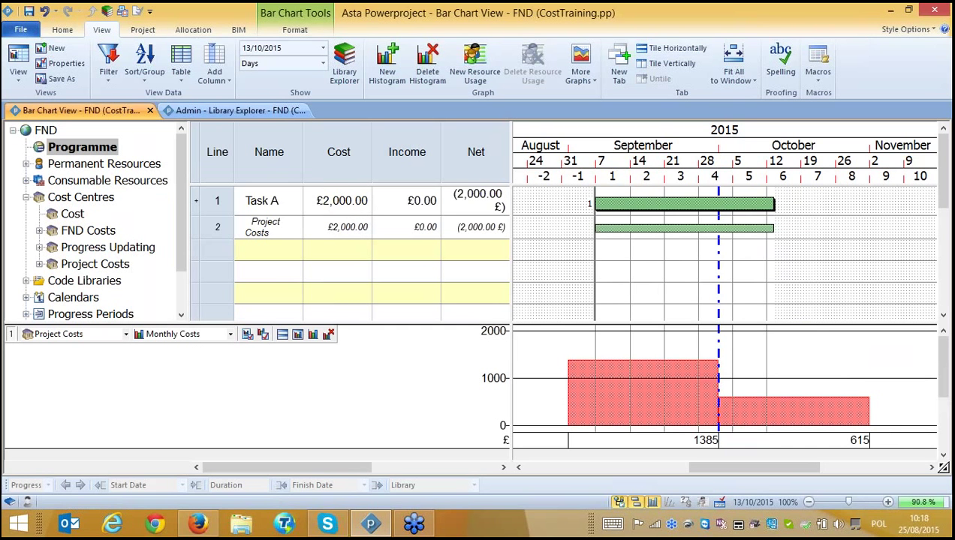
{"action": "left_click_drag", "start_coordinate": [772, 202], "coordinate": [753, 203]}
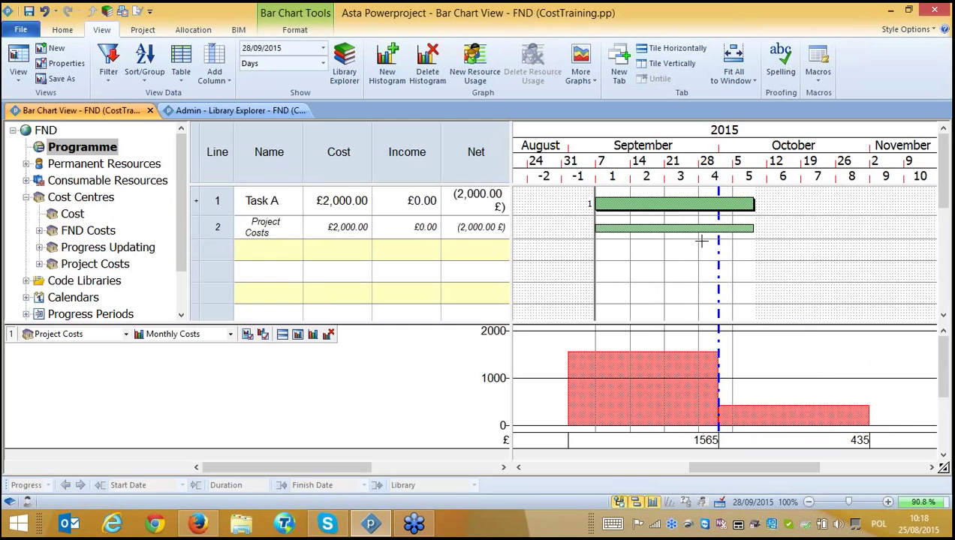
Add a second histogram showing the Project Costs cost centre with the Total Cost report, and slightly reduce the histogram pane's height.
{"action": "left_click", "coordinate": [314, 335]}
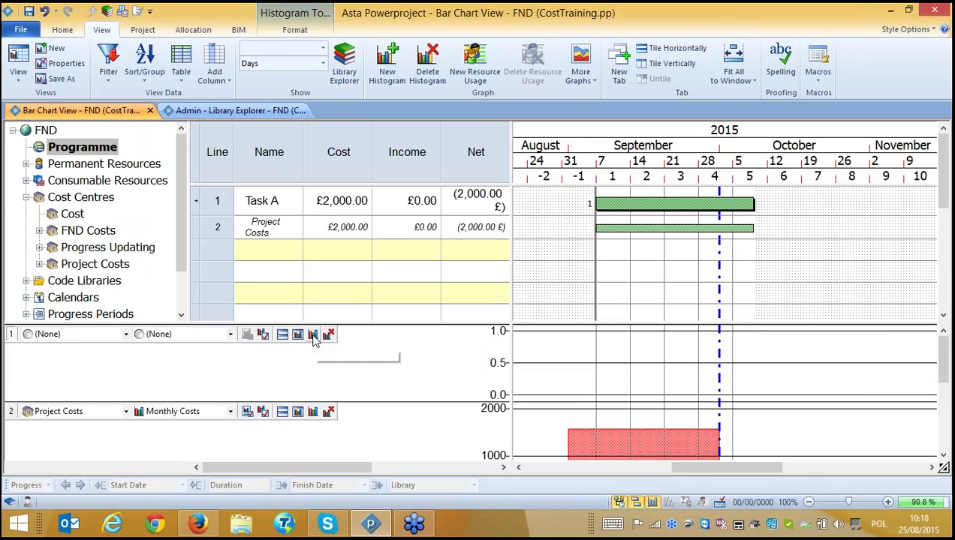
{"action": "left_click", "coordinate": [126, 334]}
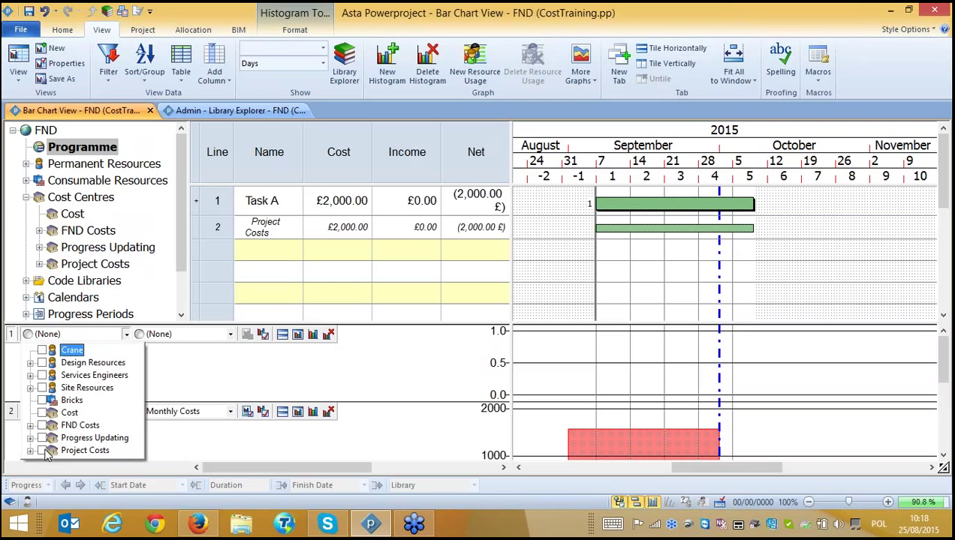
{"action": "left_click", "coordinate": [42, 452]}
{"action": "left_click", "coordinate": [230, 334]}
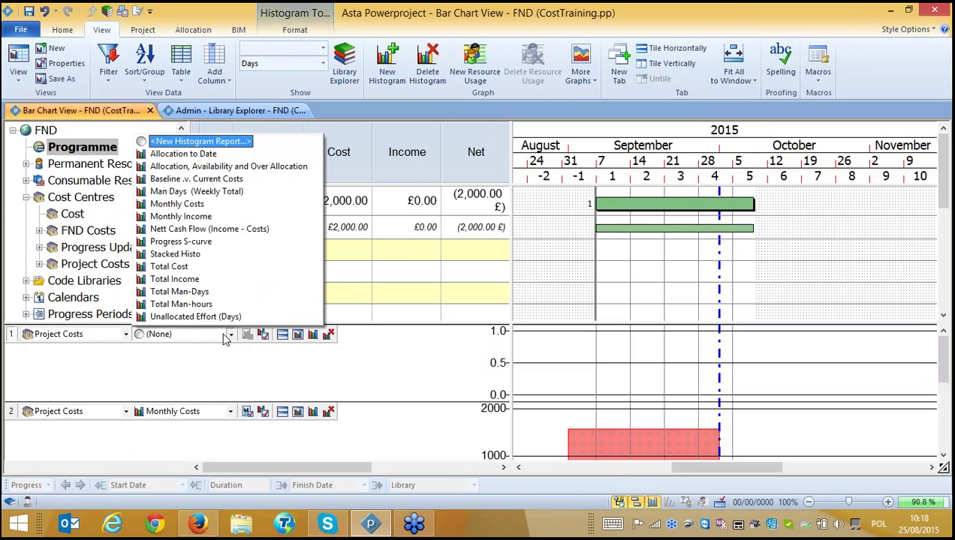
{"action": "left_click", "coordinate": [211, 268]}
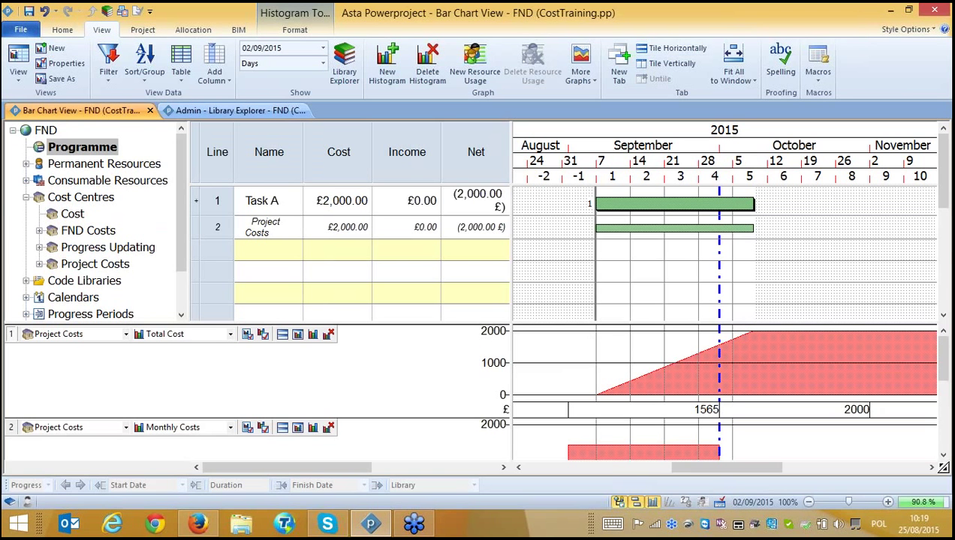
{"action": "left_click_drag", "start_coordinate": [570, 326], "coordinate": [572, 341]}
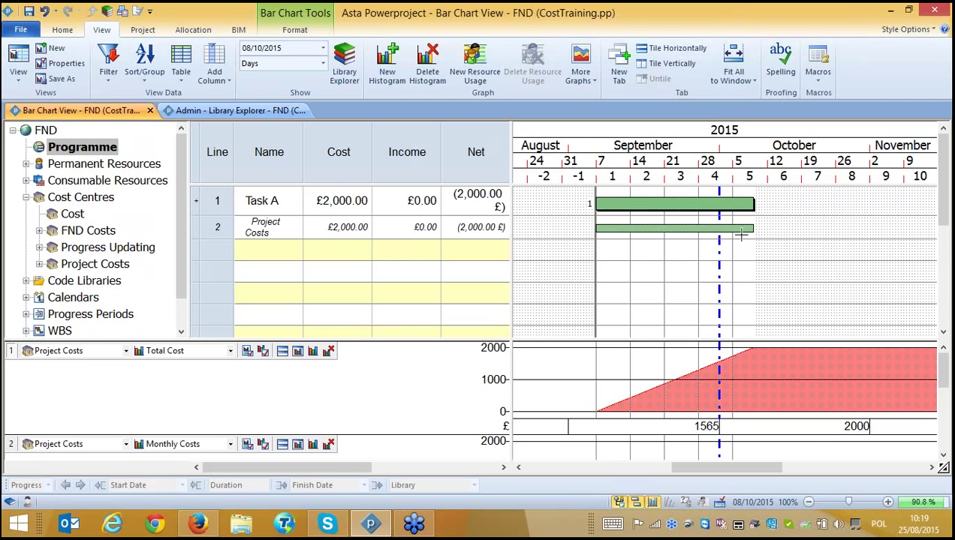
Move Task A's Project Costs allocation bar to start on 21/09/2015 and shorten it to finish on 12/10/2015.
{"action": "left_click", "coordinate": [642, 228]}
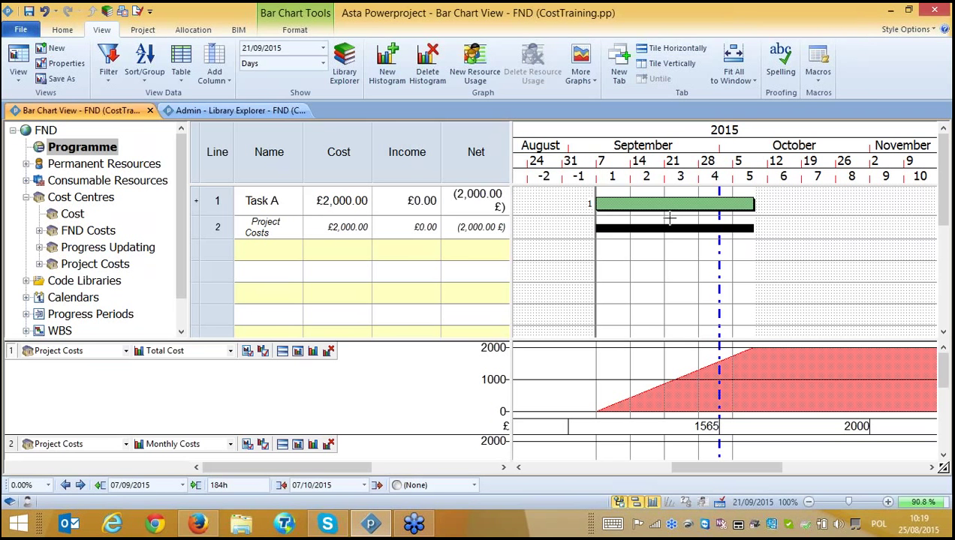
{"action": "left_click_drag", "start_coordinate": [669, 225], "coordinate": [730, 227]}
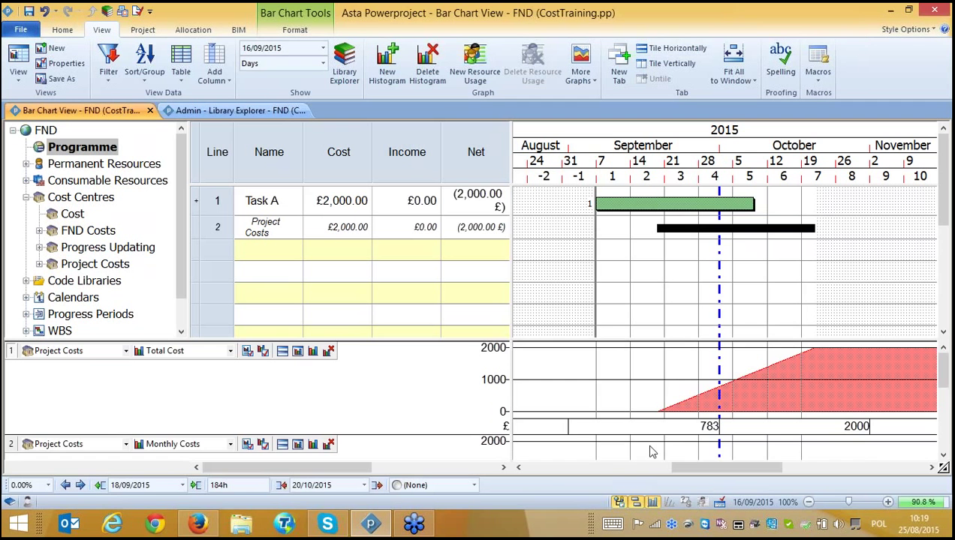
{"action": "left_click_drag", "start_coordinate": [647, 444], "coordinate": [650, 420]}
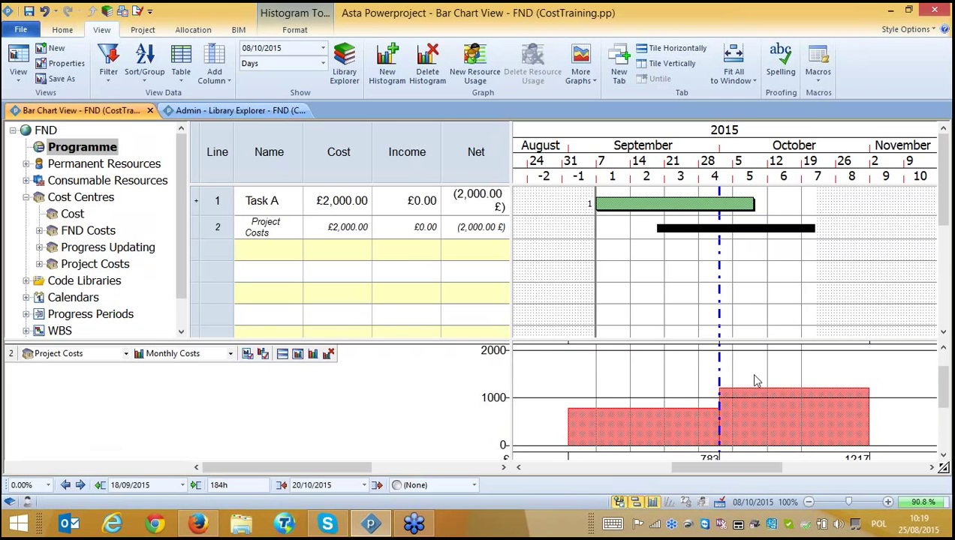
{"action": "scroll", "coordinate": [747, 394], "scroll_direction": "down", "scroll_amount": 1}
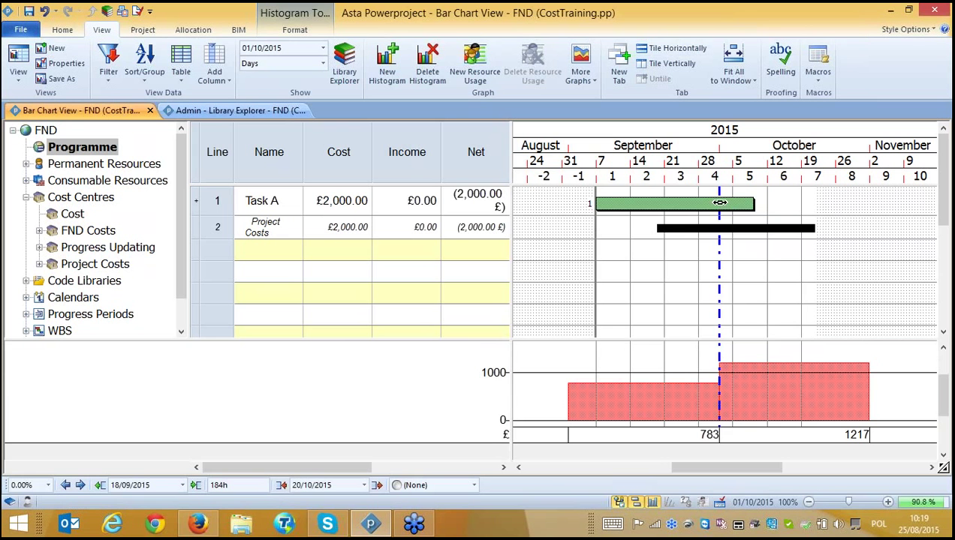
{"action": "left_click_drag", "start_coordinate": [703, 229], "coordinate": [710, 230]}
{"action": "left_click_drag", "start_coordinate": [821, 228], "coordinate": [774, 230]}
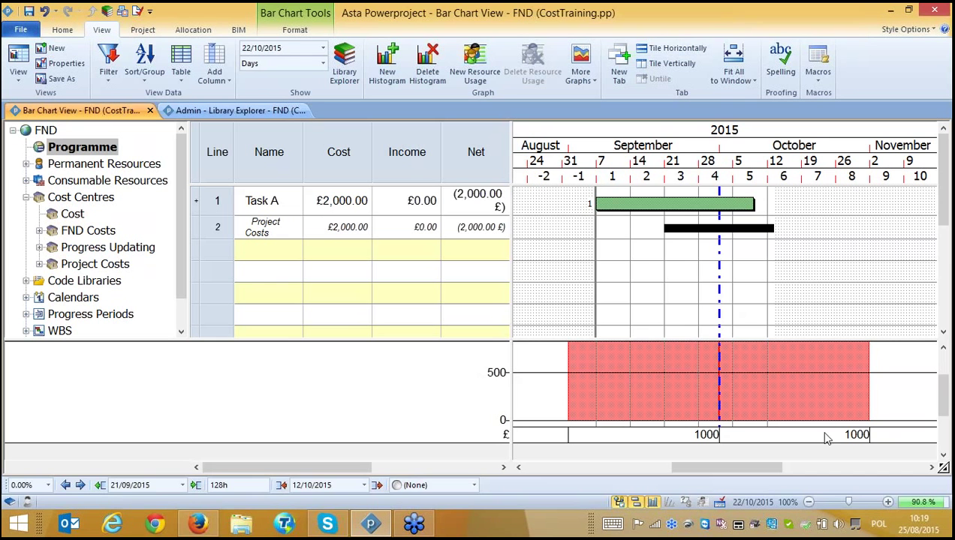
{"action": "left_click", "coordinate": [782, 295]}
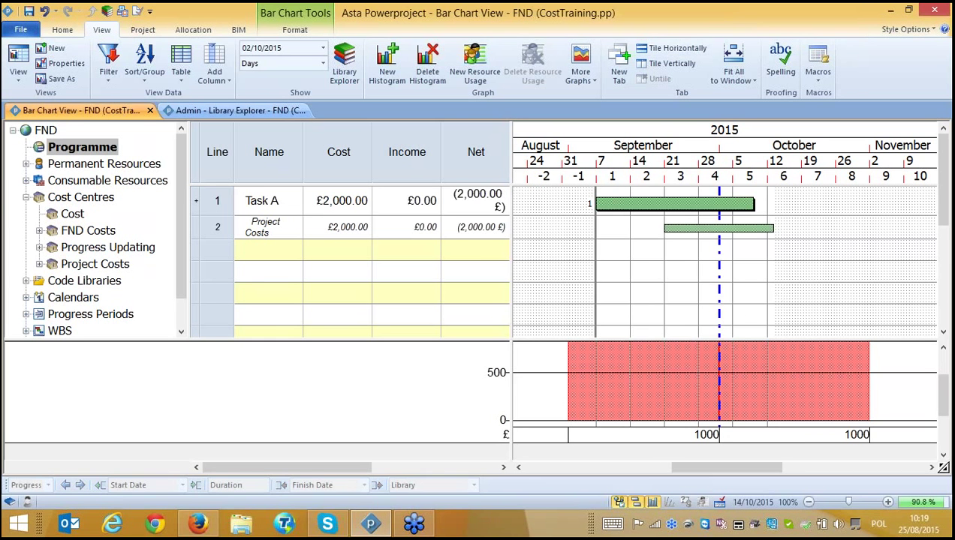
Set the Project Costs allocation's start delay and finish delay to 5d each in its cost allocation properties.
{"action": "double_click", "coordinate": [741, 227]}
{"action": "left_click_drag", "start_coordinate": [458, 151], "coordinate": [417, 97]}
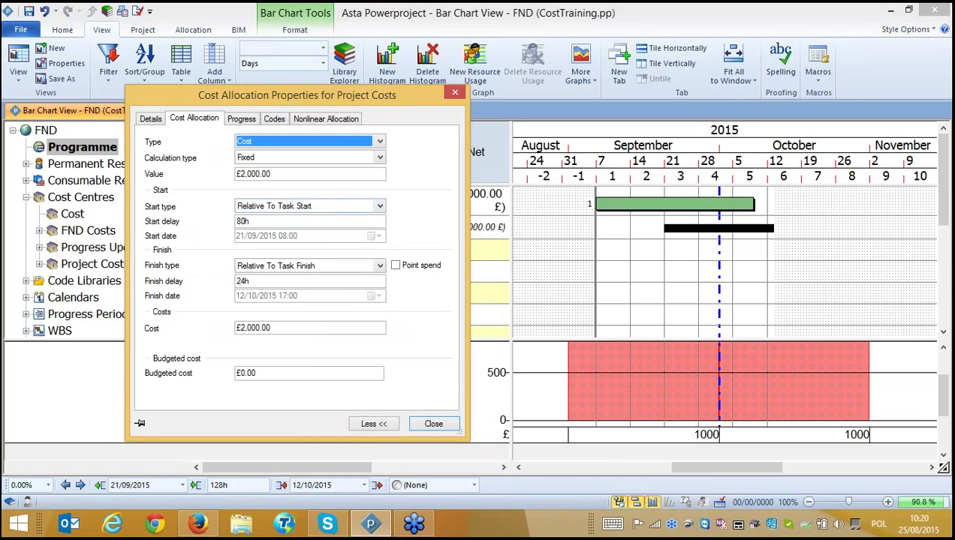
{"action": "left_click", "coordinate": [261, 221]}
{"action": "type", "text": "5d"}
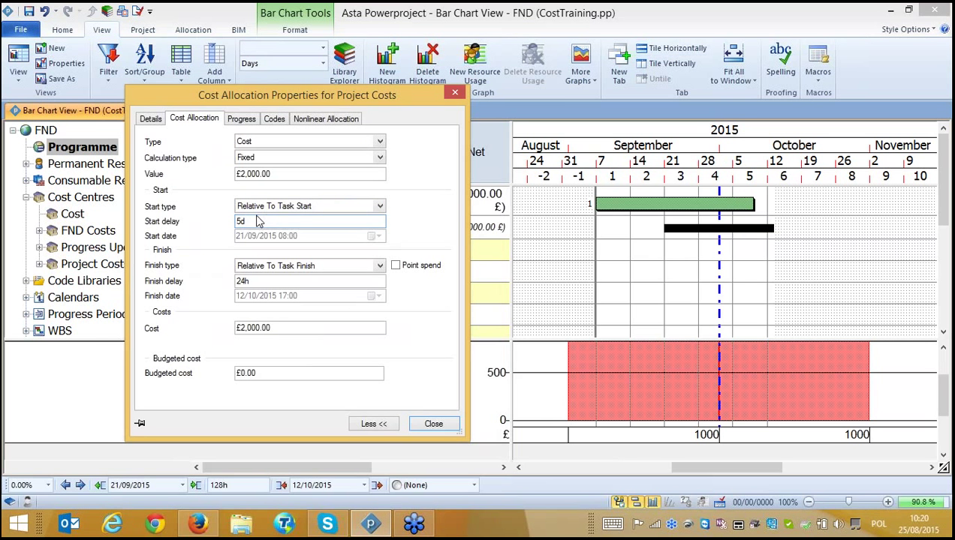
{"action": "left_click_drag", "start_coordinate": [240, 222], "coordinate": [252, 222]}
{"action": "left_click", "coordinate": [236, 282]}
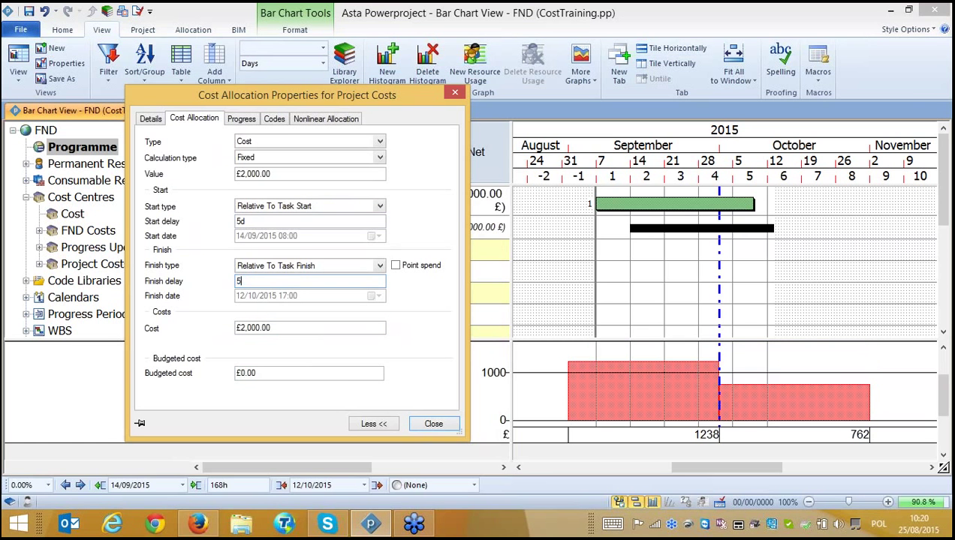
{"action": "key", "text": "Tab"}
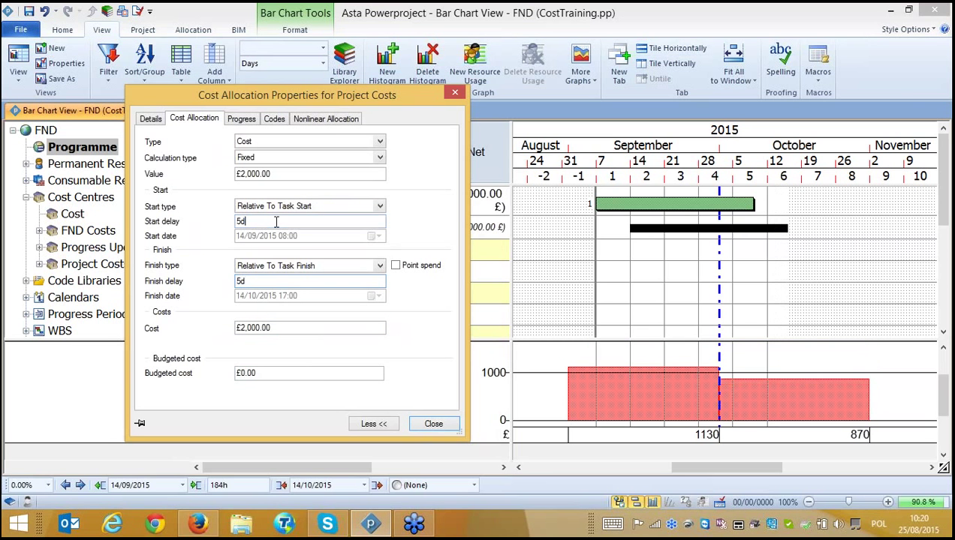
{"action": "left_click", "coordinate": [433, 424]}
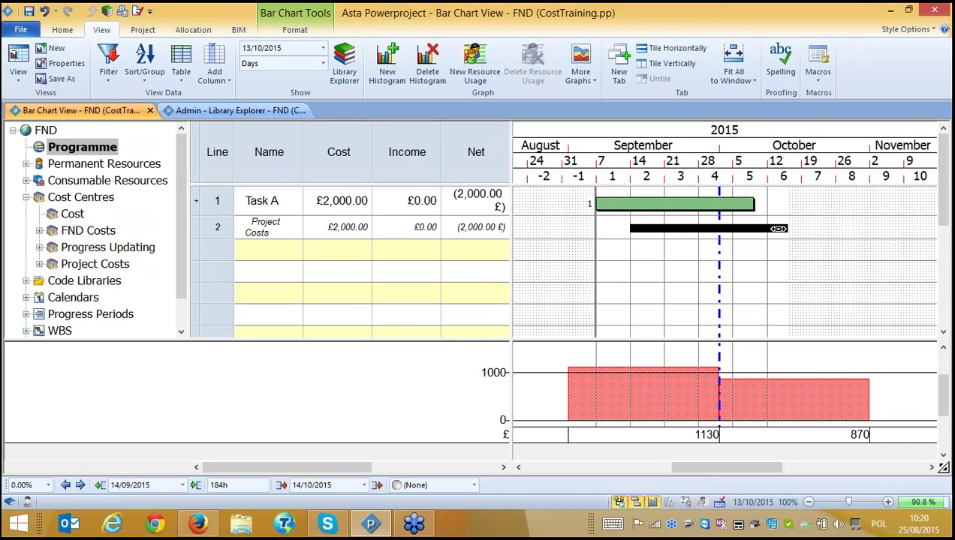
Stretch Task A's bar to finish on 19/10/2015, and shorten it back to finish on 08/10/2015.
{"action": "left_click", "coordinate": [720, 205]}
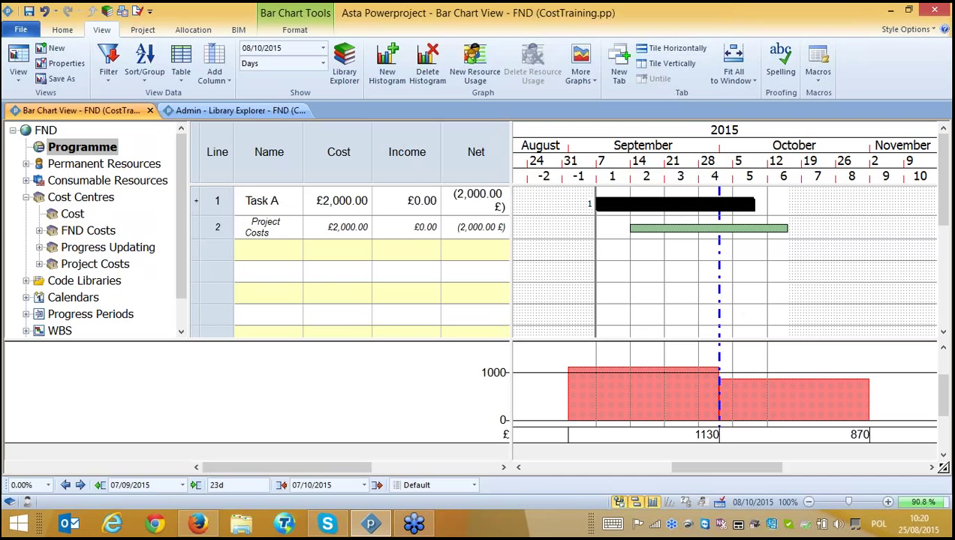
{"action": "left_click_drag", "start_coordinate": [757, 205], "coordinate": [809, 205]}
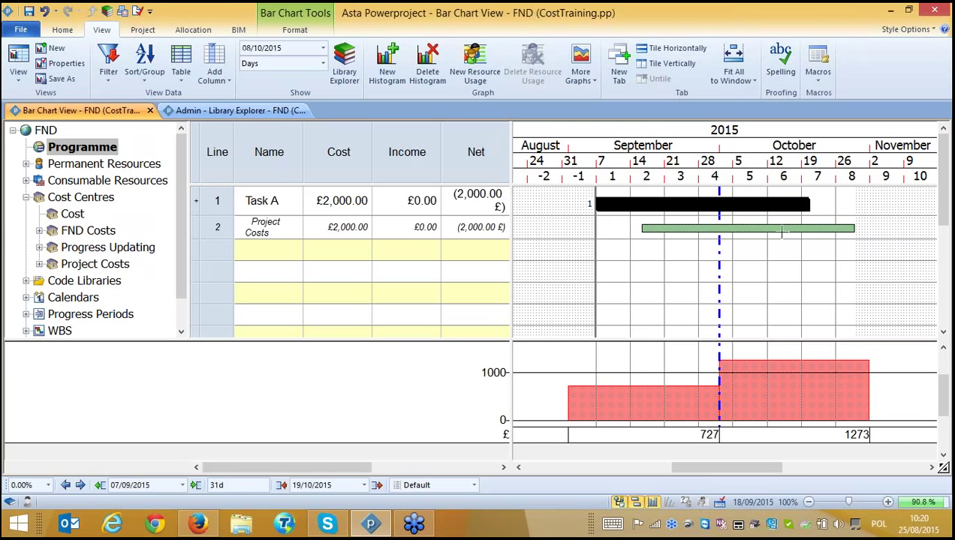
{"action": "left_click_drag", "start_coordinate": [808, 204], "coordinate": [760, 214]}
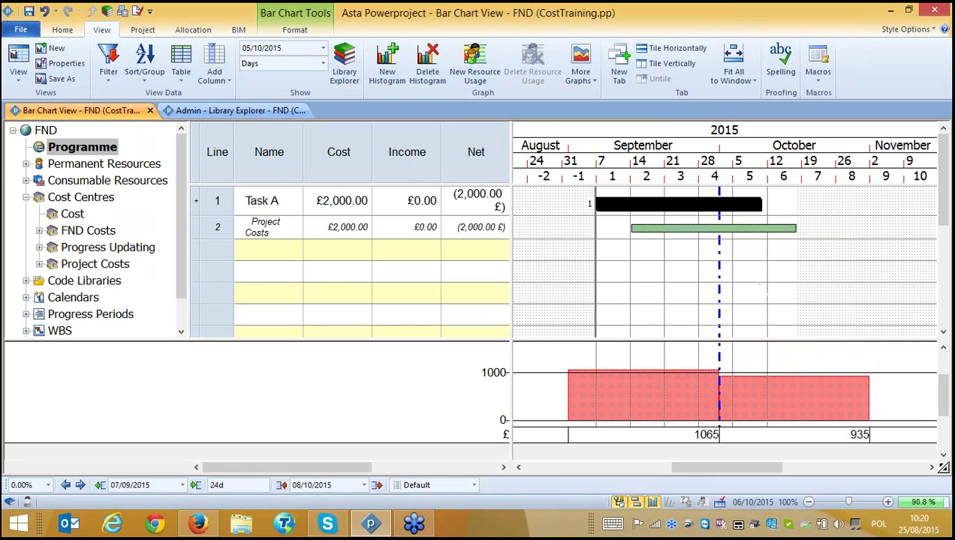
Make the Project Costs allocation a point spend with start type Relative To Task Finish and a start delay of 3d.
{"action": "double_click", "coordinate": [722, 227]}
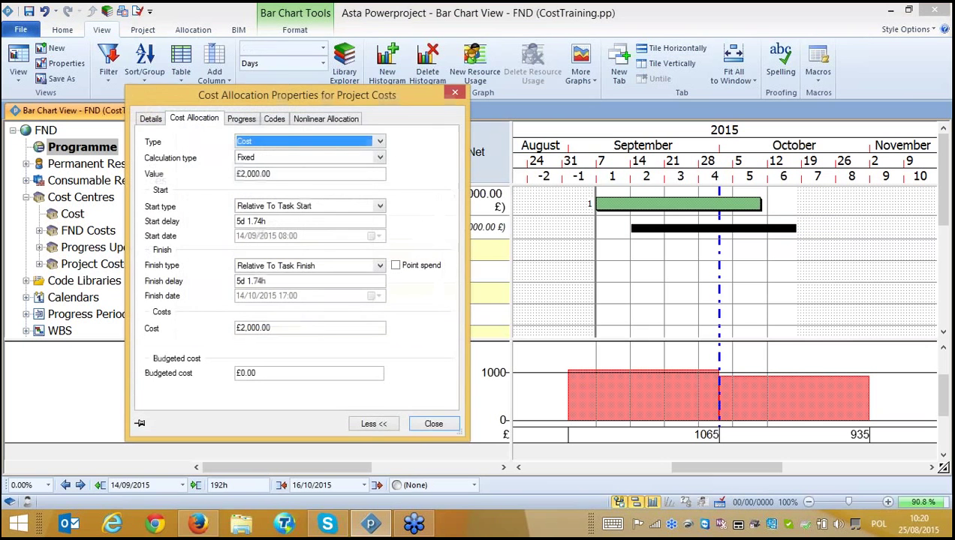
{"action": "left_click_drag", "start_coordinate": [404, 98], "coordinate": [402, 83]}
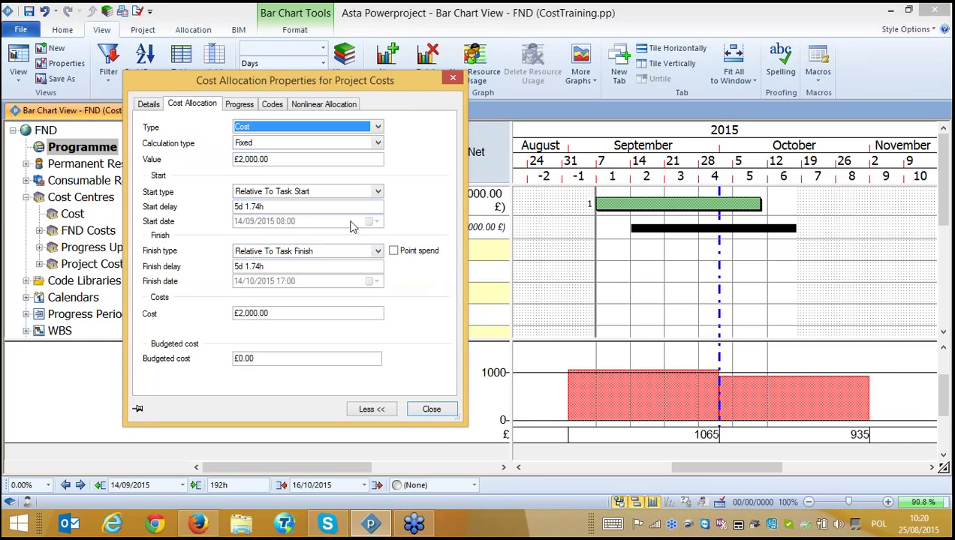
{"action": "left_click", "coordinate": [393, 252]}
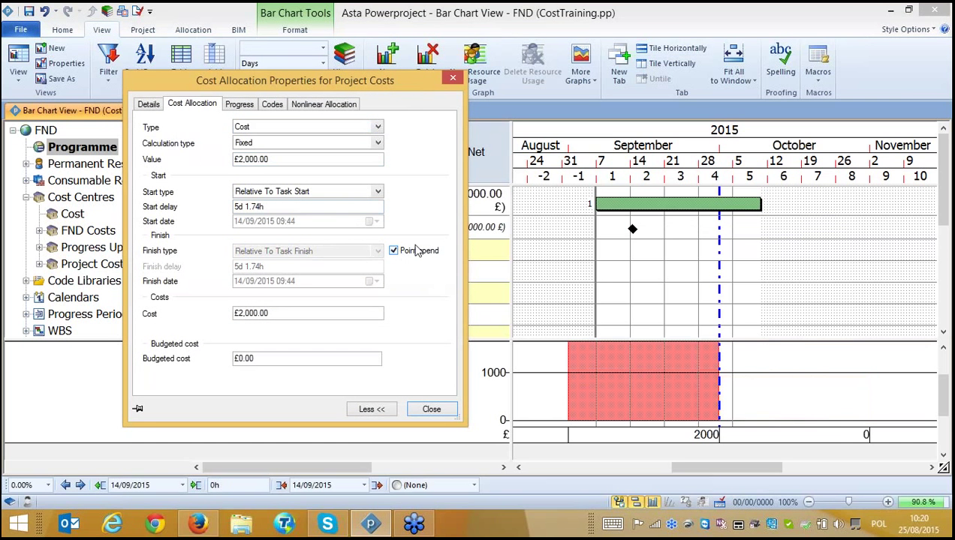
{"action": "left_click", "coordinate": [311, 197]}
{"action": "key", "text": "Down"}
{"action": "key", "text": "Return"}
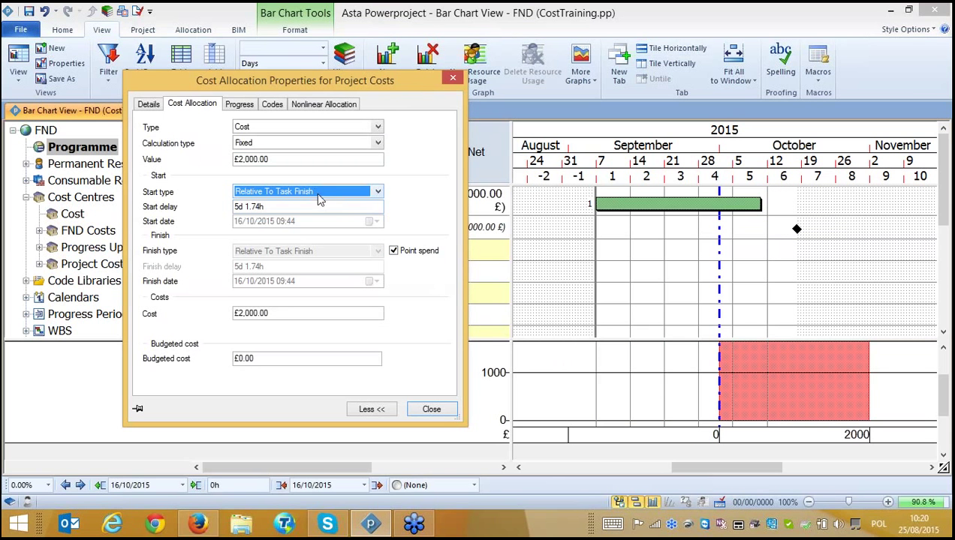
{"action": "key", "text": "Tab"}
{"action": "type", "text": "3d"}
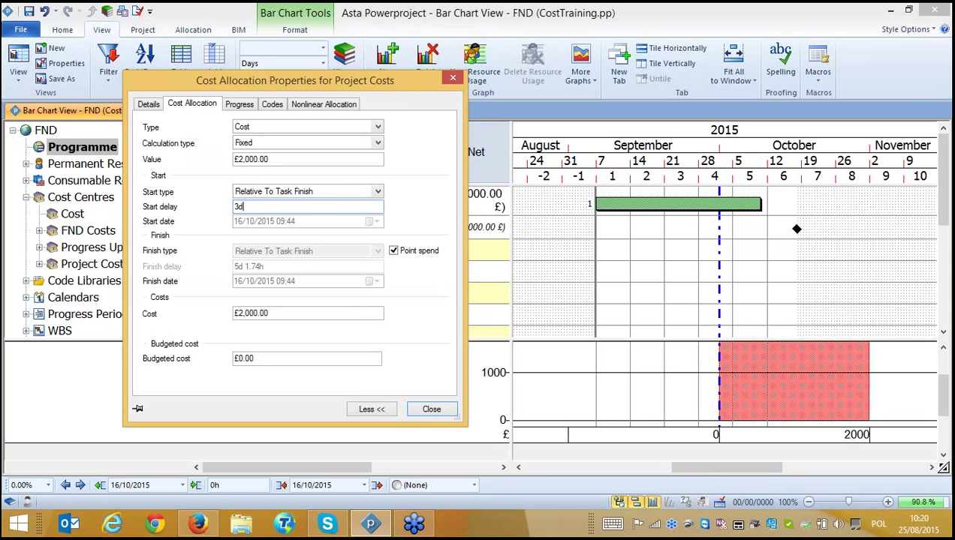
{"action": "left_click", "coordinate": [431, 409]}
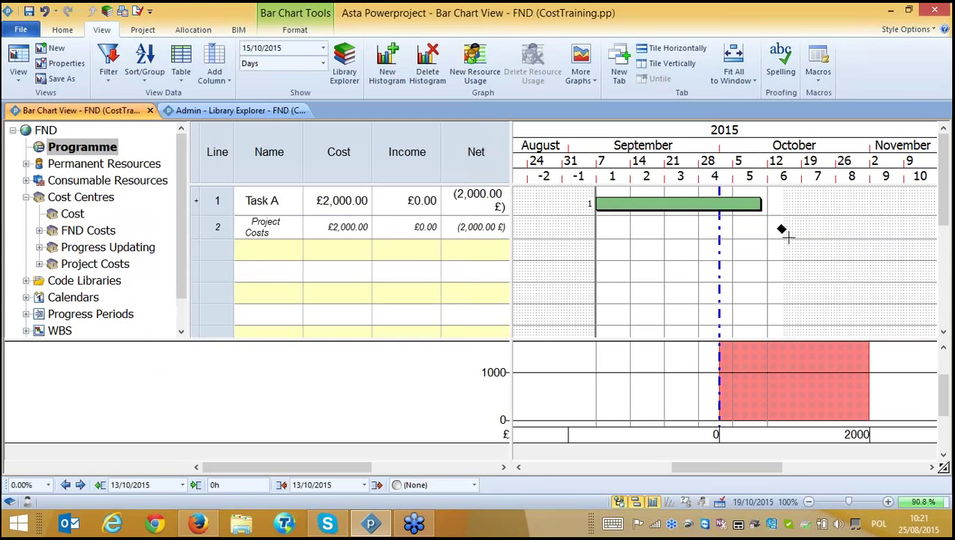
Extend Task A's bar to about 14 October 2015, and shorten it back to about 7 October.
{"action": "left_click_drag", "start_coordinate": [760, 204], "coordinate": [788, 203]}
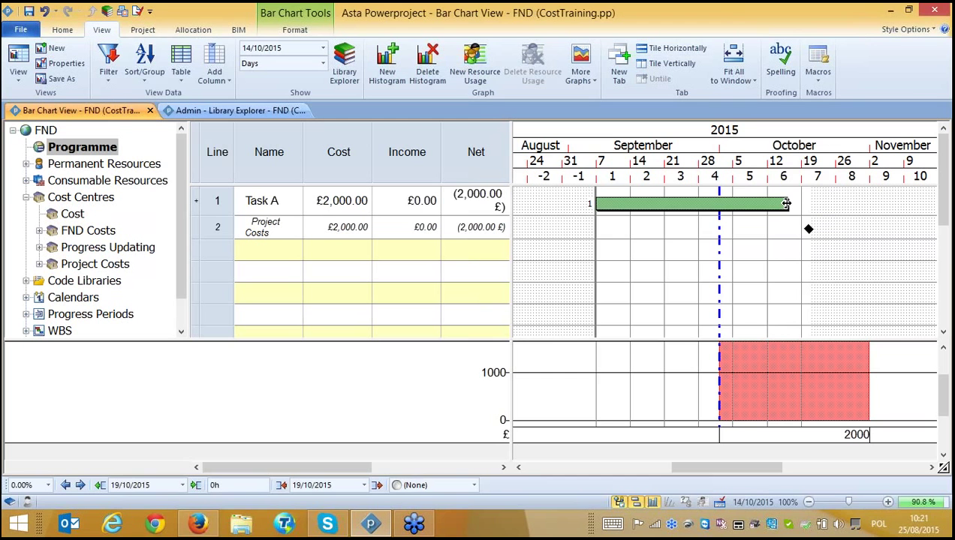
{"action": "left_click_drag", "start_coordinate": [786, 203], "coordinate": [754, 213]}
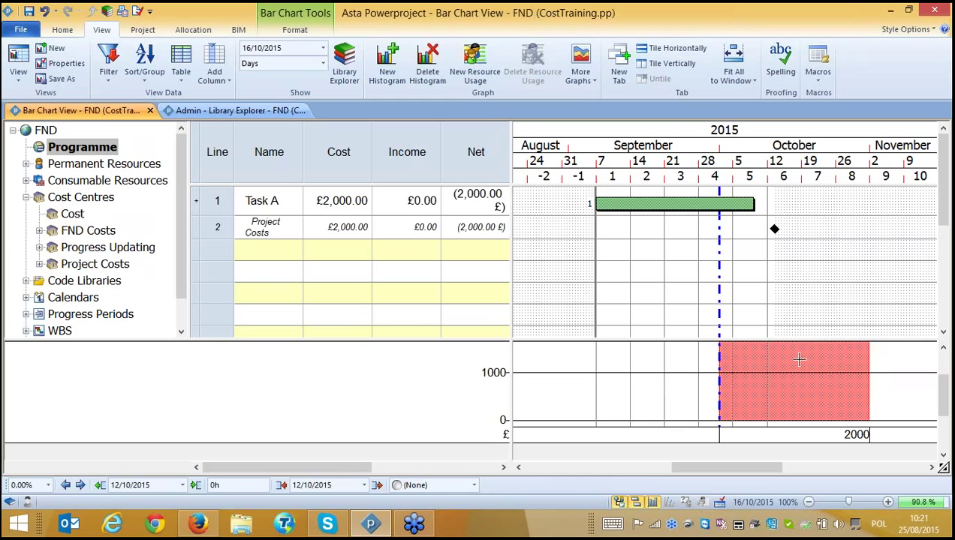
{"action": "mouse_move", "coordinate": [800, 361]}
Assign the Project Costs cost centre to Task A a second time, and set the existing point-spend allocation's value to £500.
{"action": "left_click_drag", "start_coordinate": [120, 264], "coordinate": [620, 211]}
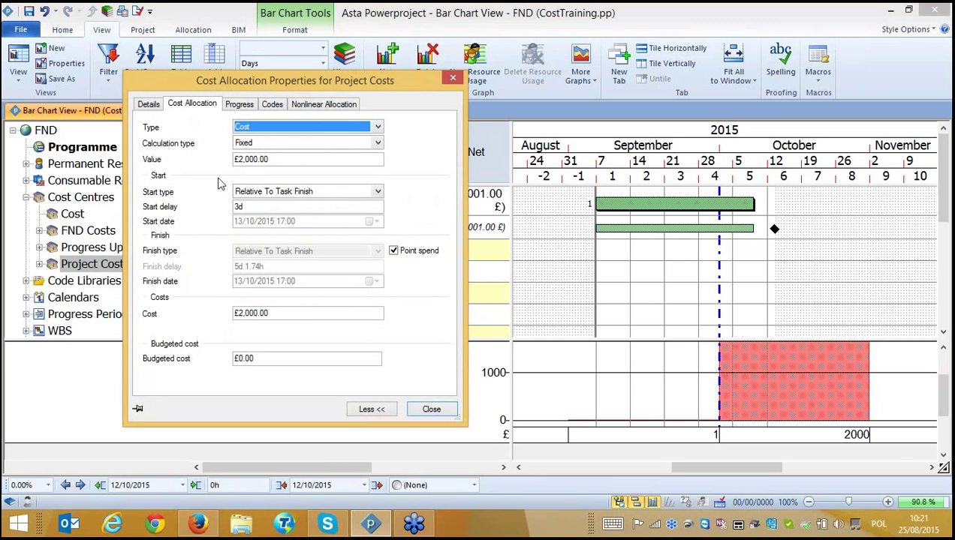
{"action": "left_click_drag", "start_coordinate": [239, 160], "coordinate": [305, 166]}
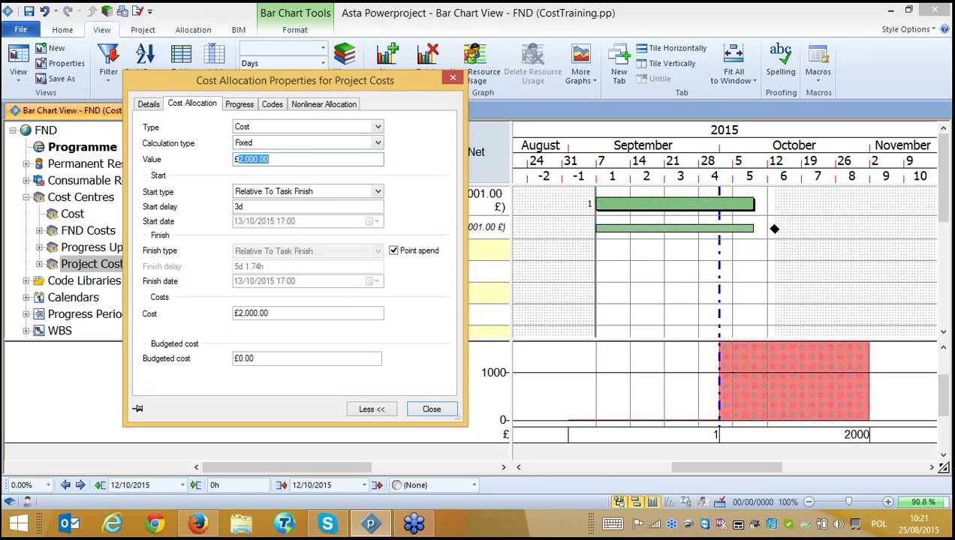
{"action": "type", "text": "500"}
{"action": "left_click", "coordinate": [431, 409]}
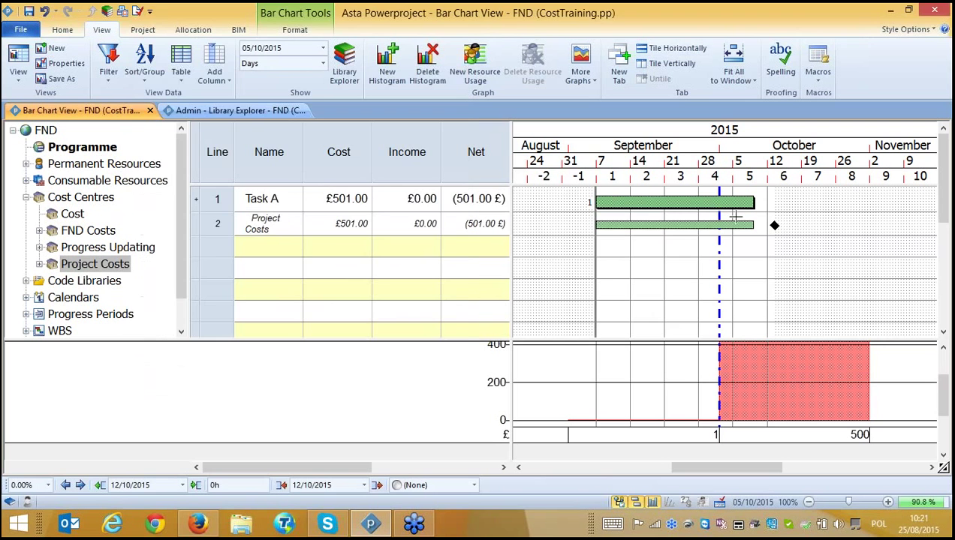
Make the second Project Costs allocation a point spend at the task start with a value of £200.
{"action": "double_click", "coordinate": [736, 217]}
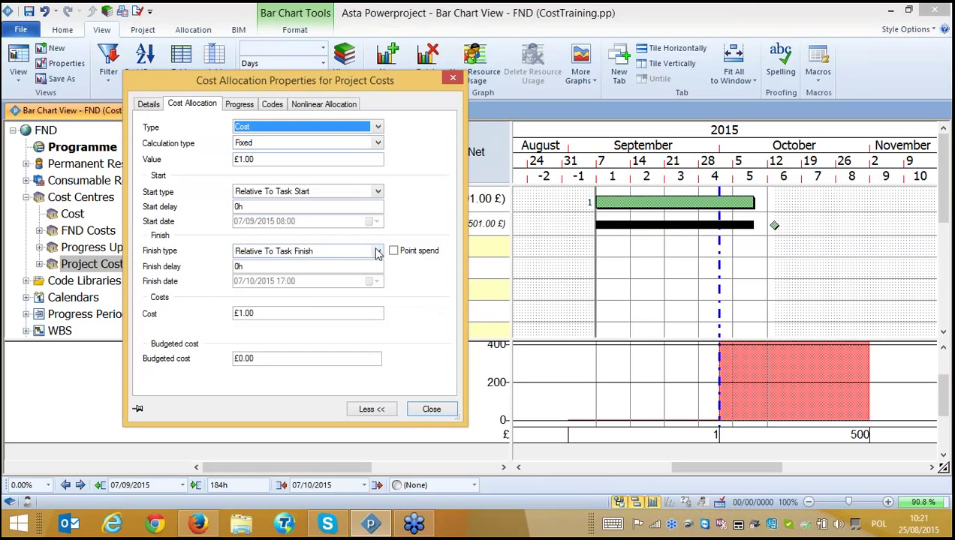
{"action": "left_click", "coordinate": [394, 251]}
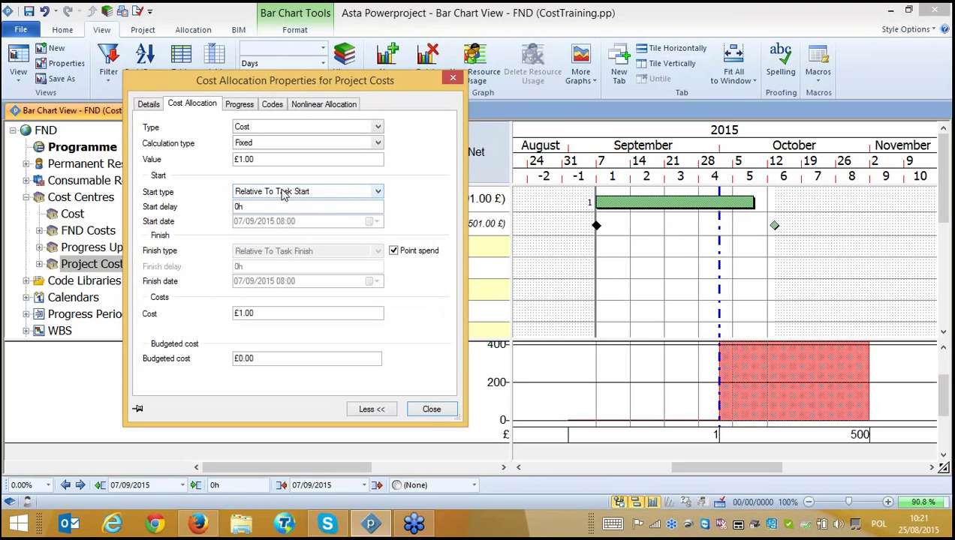
{"action": "double_click", "coordinate": [238, 158]}
{"action": "type", "text": "£2"}
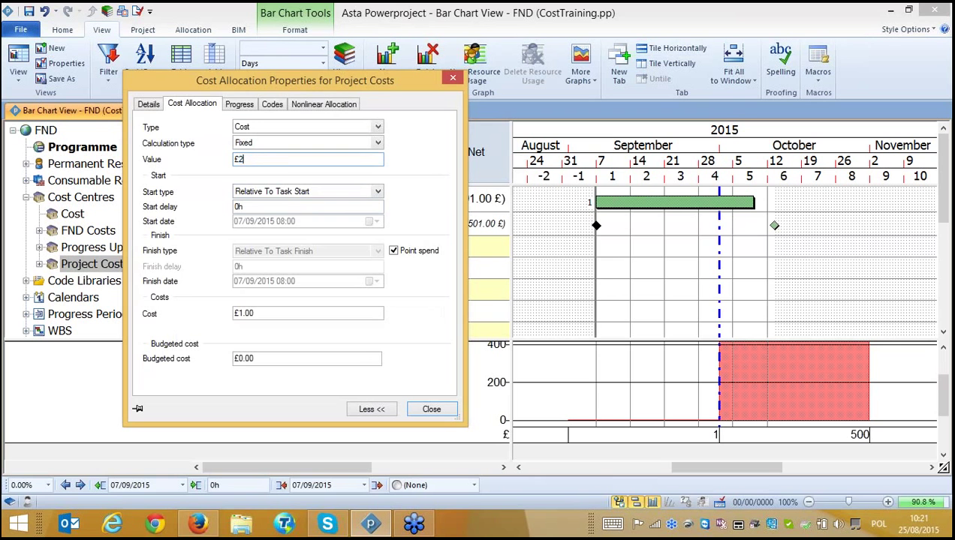
{"action": "type", "text": "00"}
{"action": "left_click", "coordinate": [432, 407]}
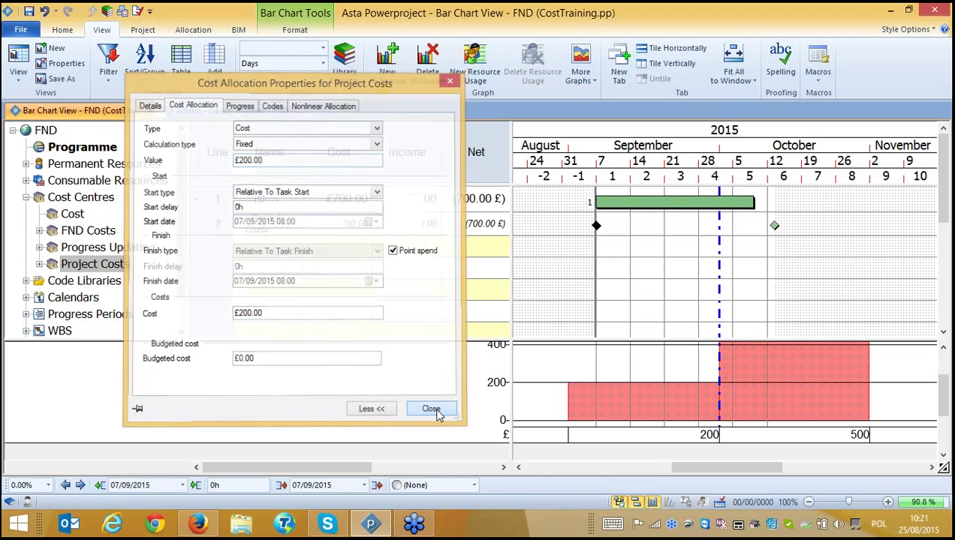
Assign the Project Costs cost centre to Task A a third time, and make that allocation a point spend with a start delay of 5d.
{"action": "left_click_drag", "start_coordinate": [95, 263], "coordinate": [646, 200]}
{"action": "double_click", "coordinate": [645, 224]}
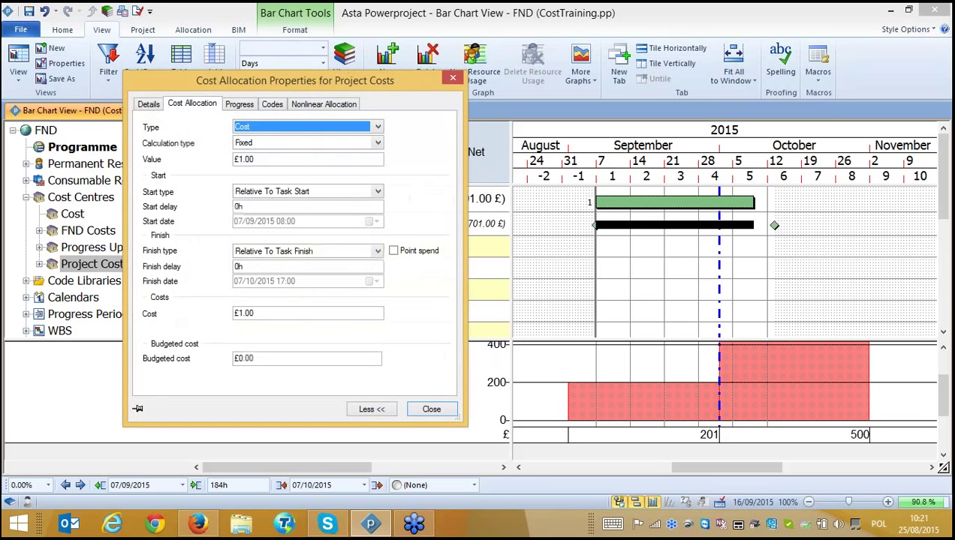
{"action": "left_click", "coordinate": [391, 251]}
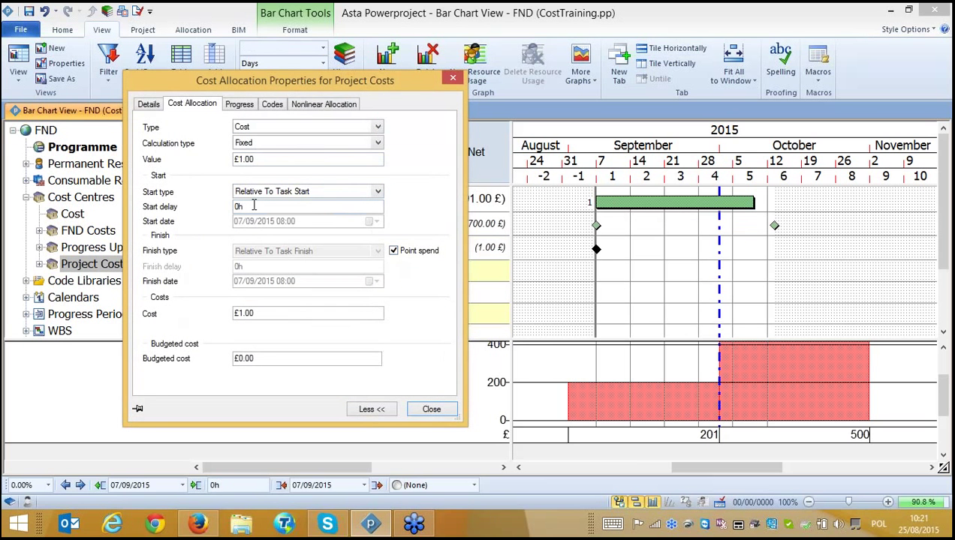
{"action": "left_click_drag", "start_coordinate": [266, 207], "coordinate": [213, 213]}
{"action": "type", "text": "5d"}
{"action": "left_click", "coordinate": [432, 409]}
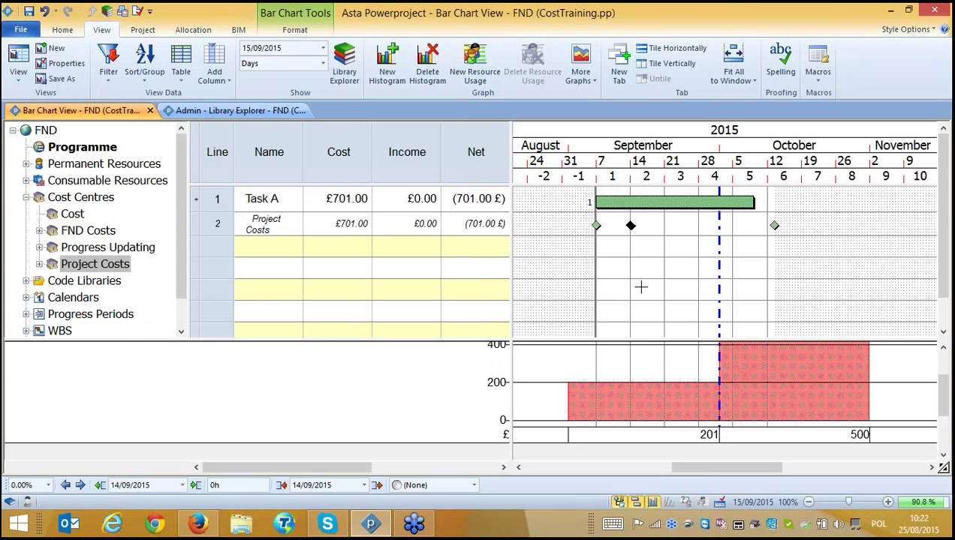
Set the value of the Project Costs point spend delayed by 5d to £300.
{"action": "left_click", "coordinate": [635, 213]}
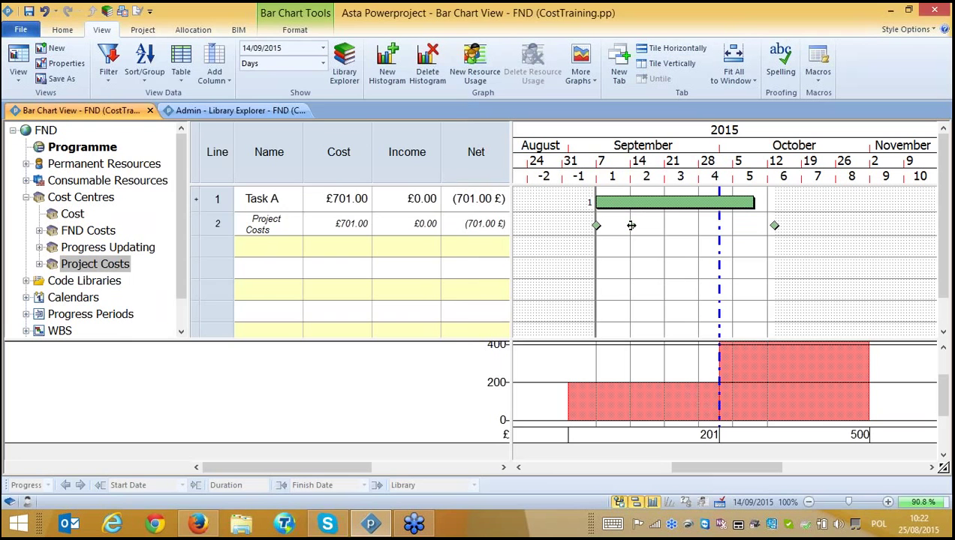
{"action": "double_click", "coordinate": [630, 225]}
{"action": "left_click_drag", "start_coordinate": [241, 159], "coordinate": [271, 159]}
{"action": "type", "text": "300"}
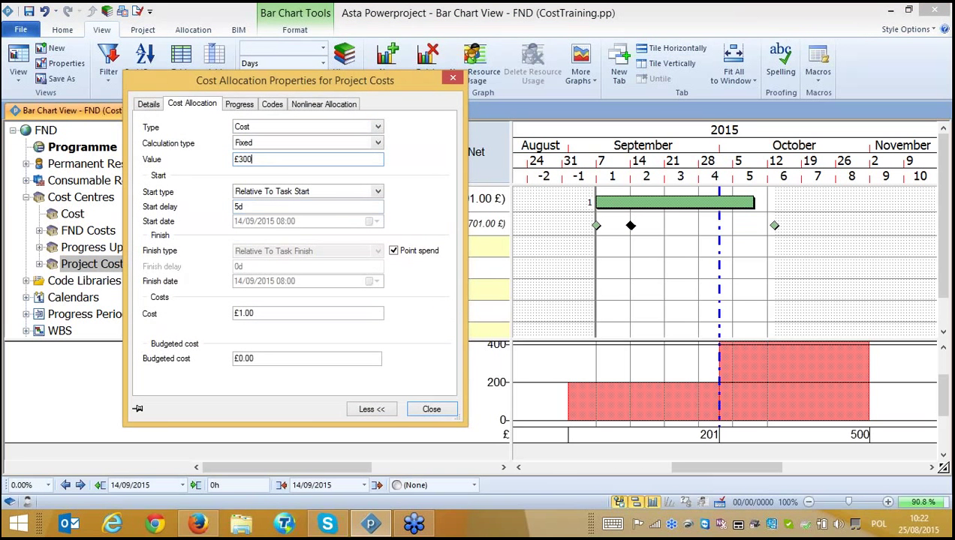
{"action": "left_click", "coordinate": [417, 409]}
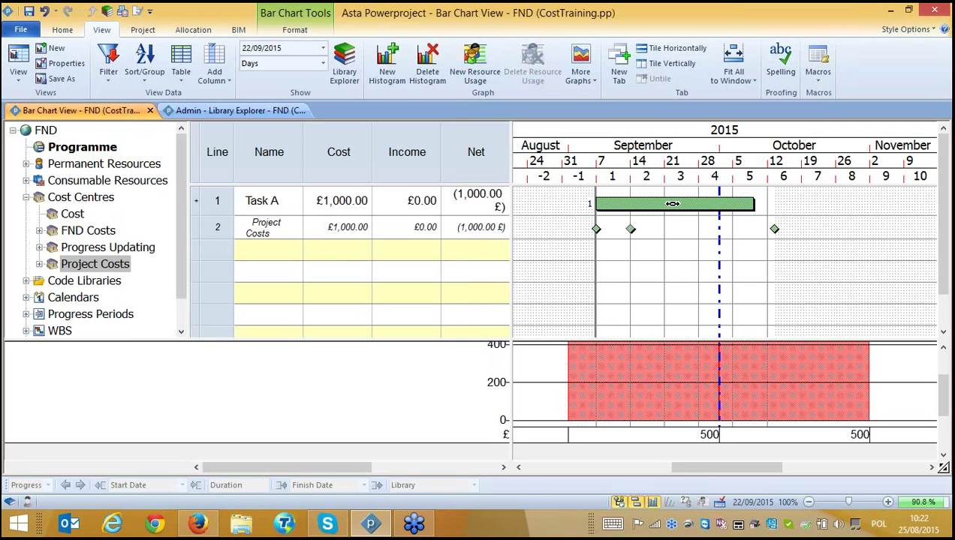
Lengthen Task A to 28d while moving its bar to start on 25 September 2015 and back to 7 September.
{"action": "left_click_drag", "start_coordinate": [672, 203], "coordinate": [768, 203]}
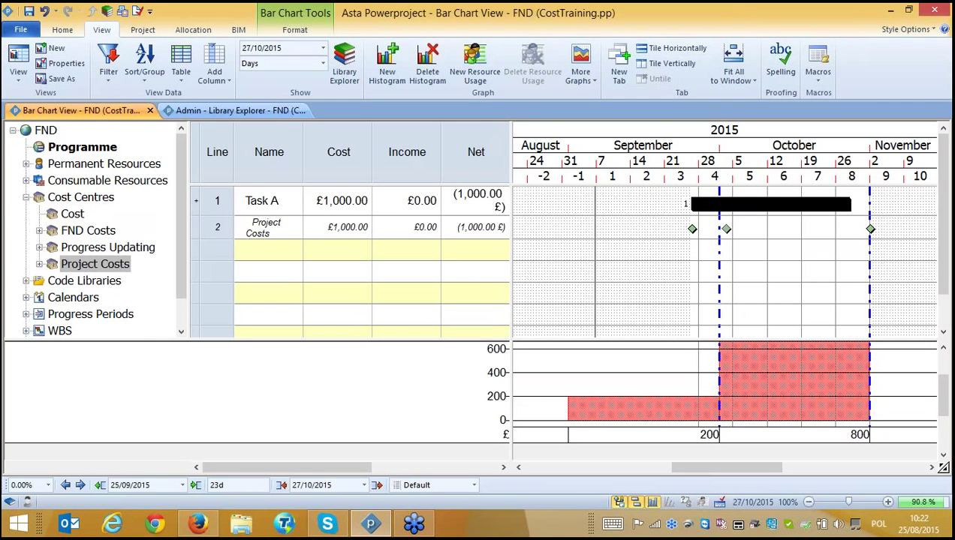
{"action": "left_click_drag", "start_coordinate": [851, 204], "coordinate": [886, 205]}
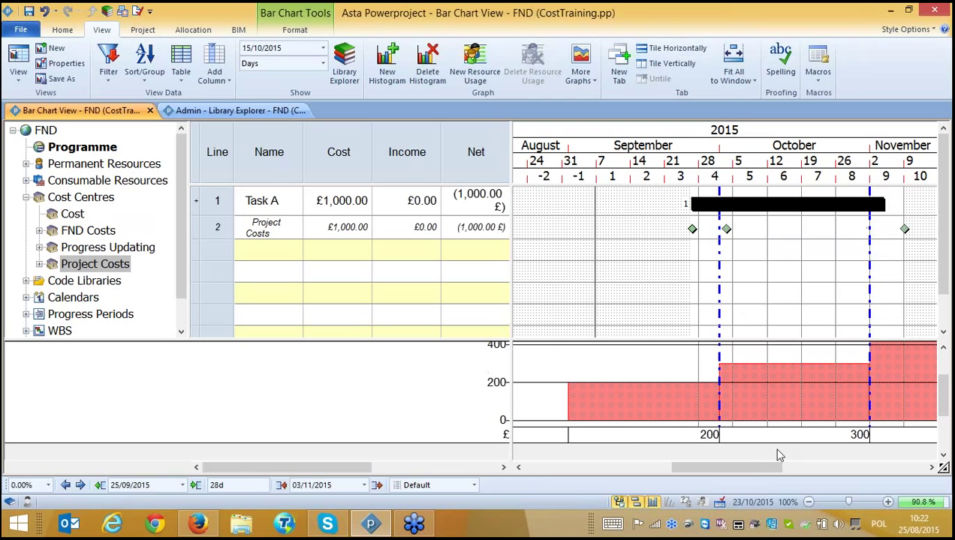
{"action": "left_click_drag", "start_coordinate": [751, 466], "coordinate": [782, 467]}
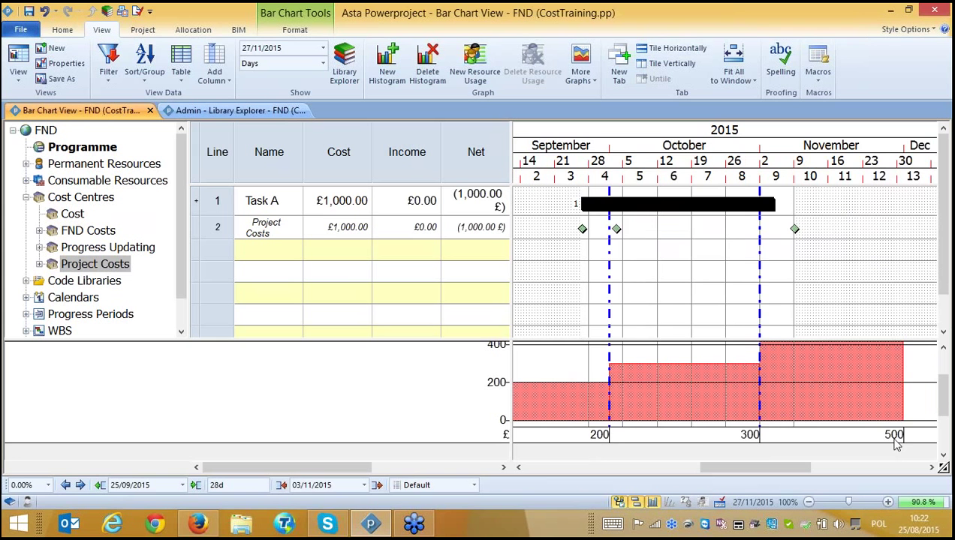
{"action": "left_click_drag", "start_coordinate": [794, 468], "coordinate": [767, 475]}
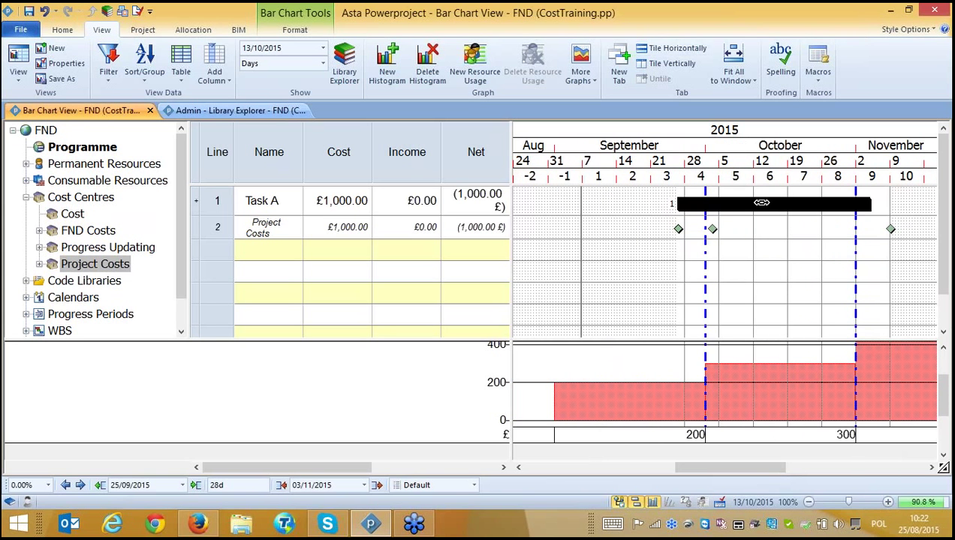
{"action": "left_click_drag", "start_coordinate": [761, 203], "coordinate": [666, 202]}
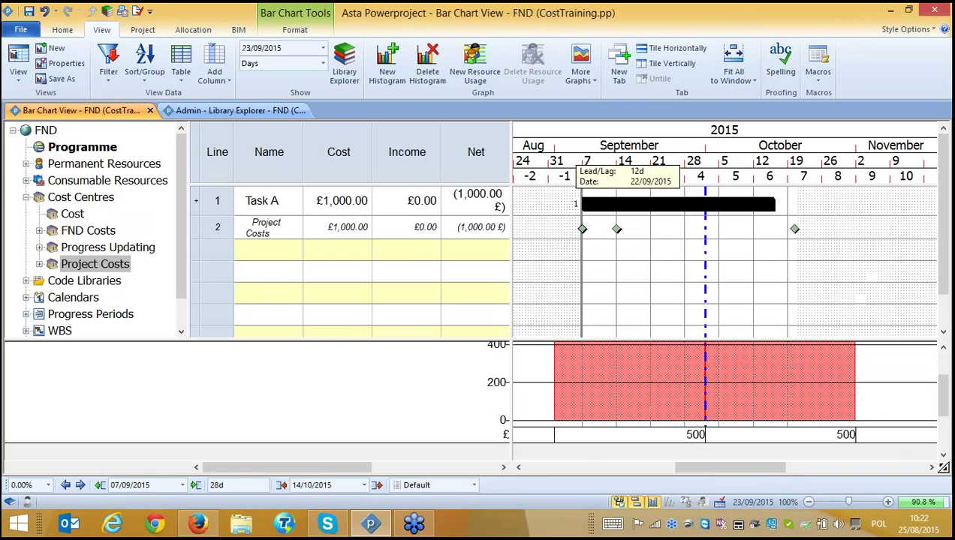
{"action": "left_click", "coordinate": [674, 272]}
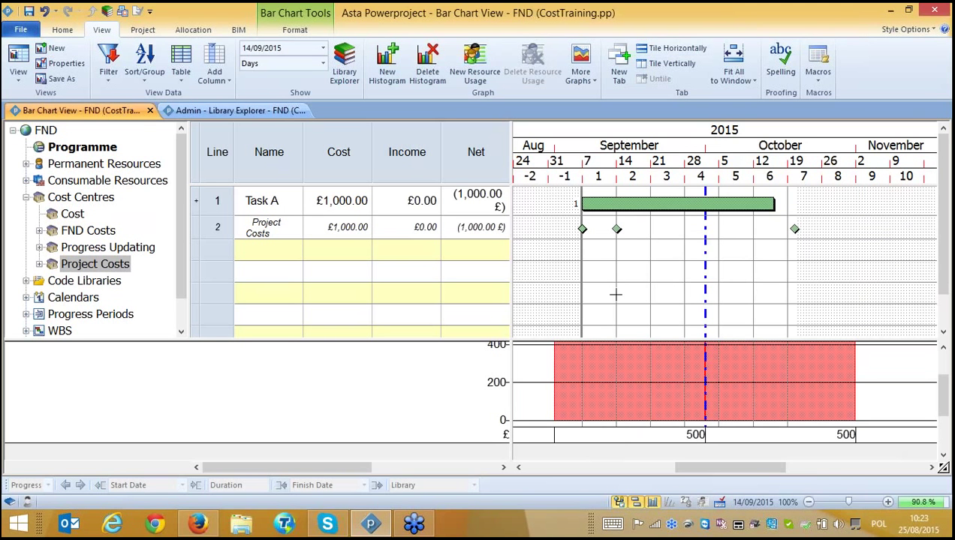
Delete the Project Costs line with all its allocations from Task A, and assign the Project Costs cost centre to the task again.
{"action": "left_click", "coordinate": [222, 225]}
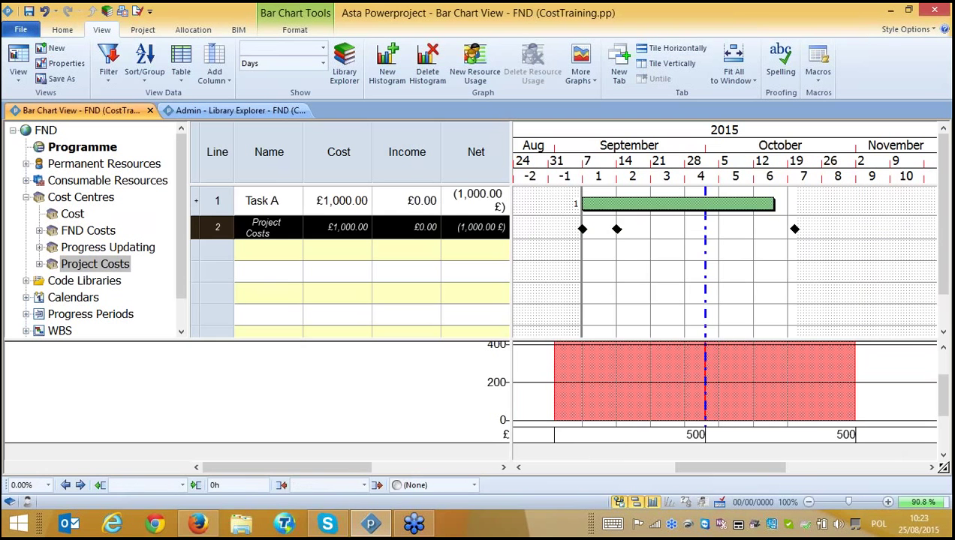
{"action": "key", "text": "Delete"}
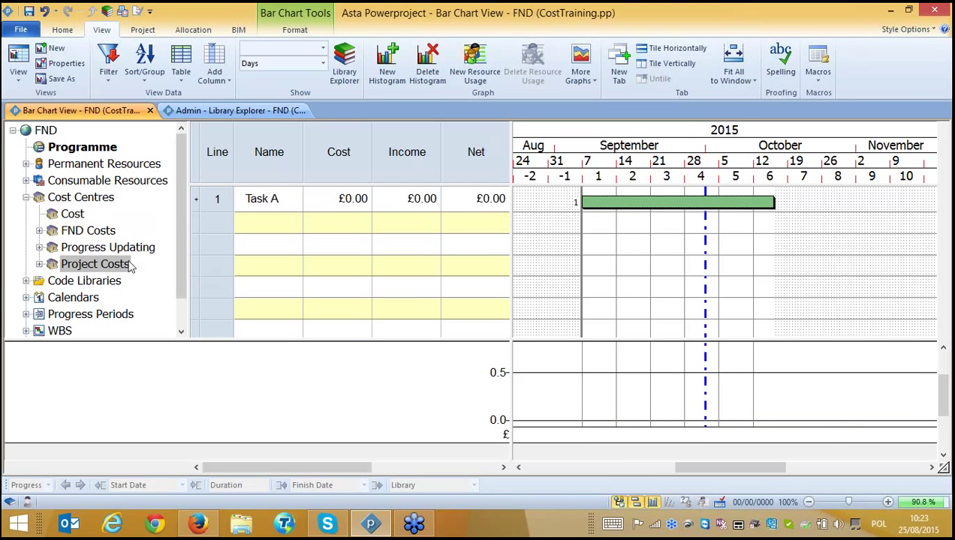
{"action": "left_click_drag", "start_coordinate": [131, 267], "coordinate": [593, 218]}
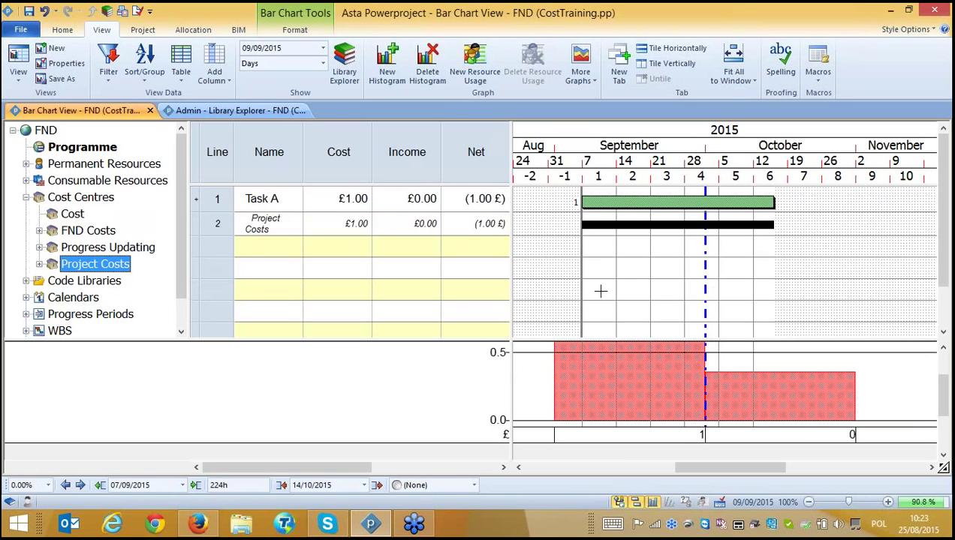
{"action": "left_click", "coordinate": [639, 298]}
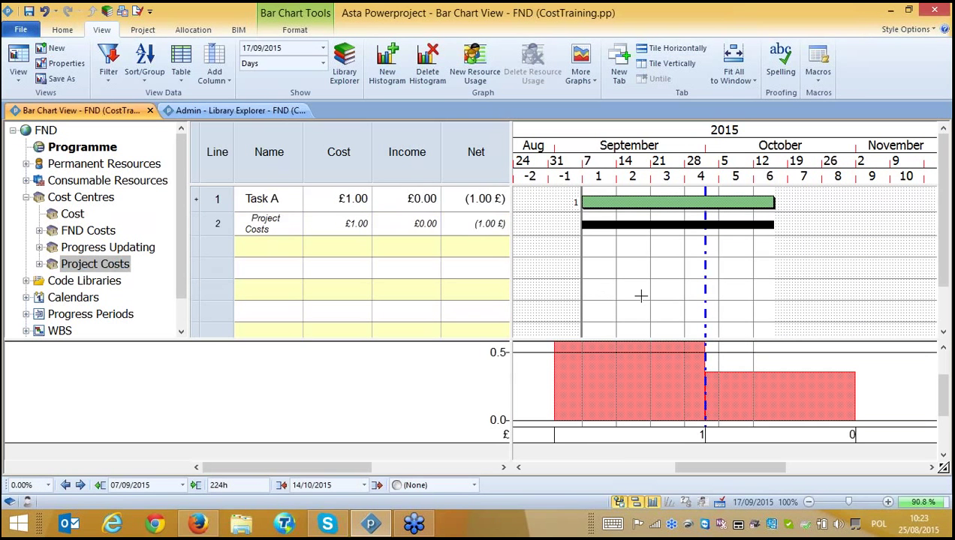
Change the new Project Costs allocation's calculation type to Time Based with a cost of £100 per Day.
{"action": "double_click", "coordinate": [636, 224]}
{"action": "left_click", "coordinate": [375, 143]}
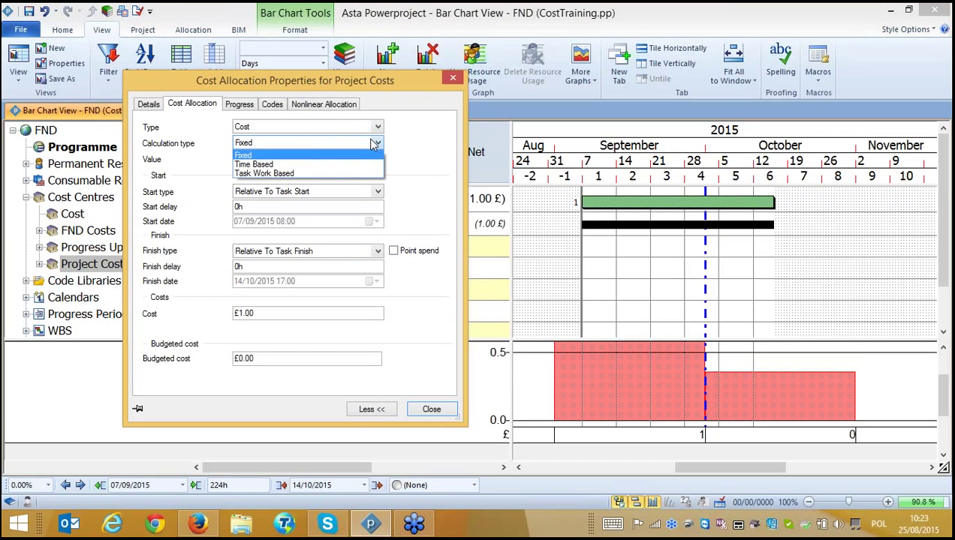
{"action": "left_click", "coordinate": [264, 166]}
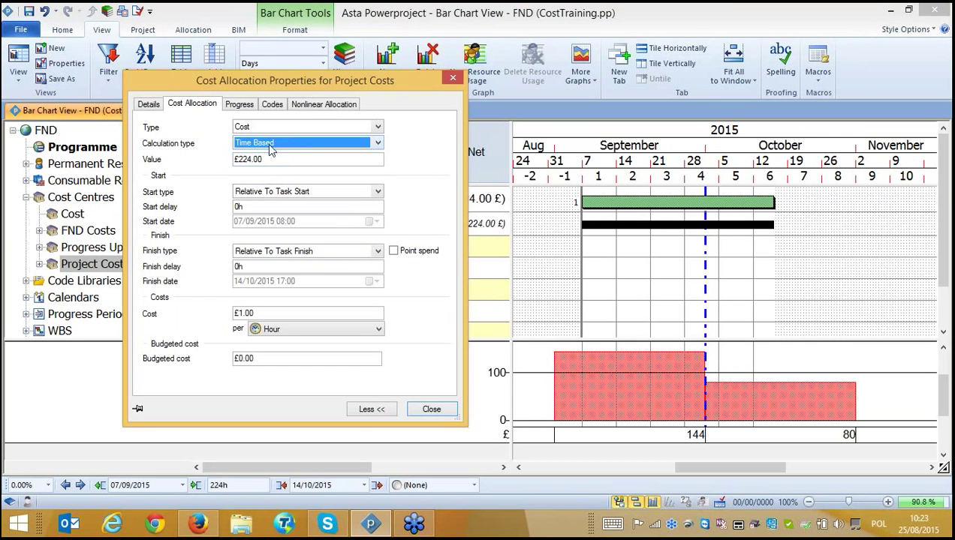
{"action": "left_click_drag", "start_coordinate": [402, 78], "coordinate": [406, 49]}
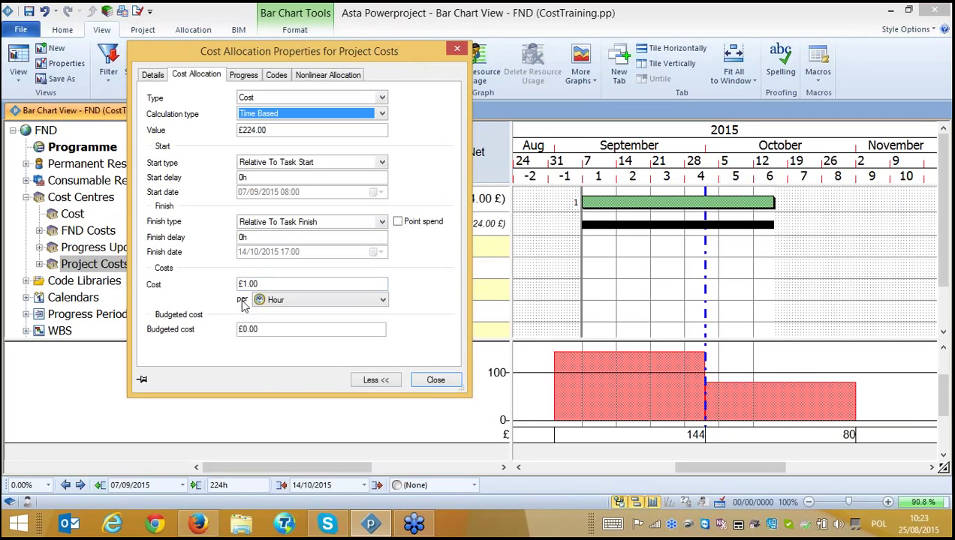
{"action": "left_click", "coordinate": [304, 302]}
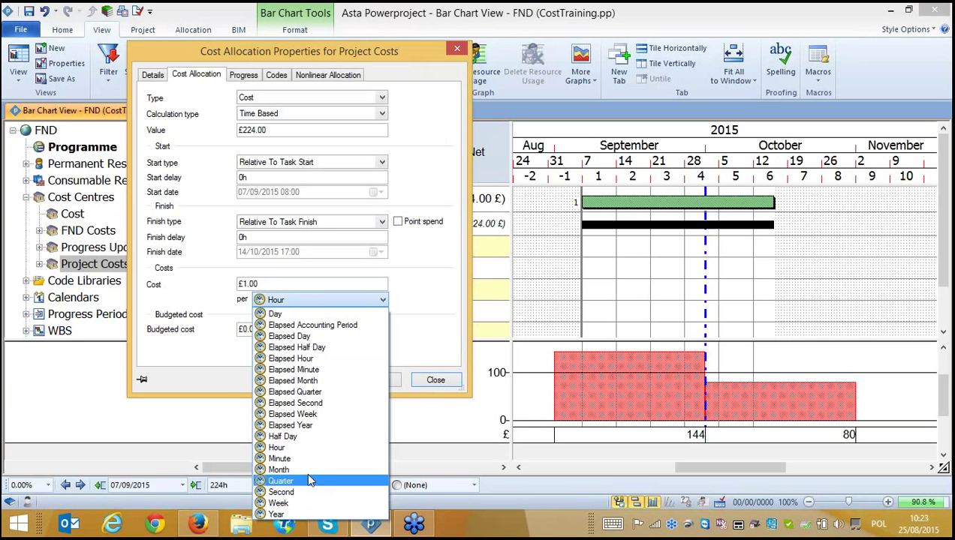
{"action": "left_click", "coordinate": [294, 315]}
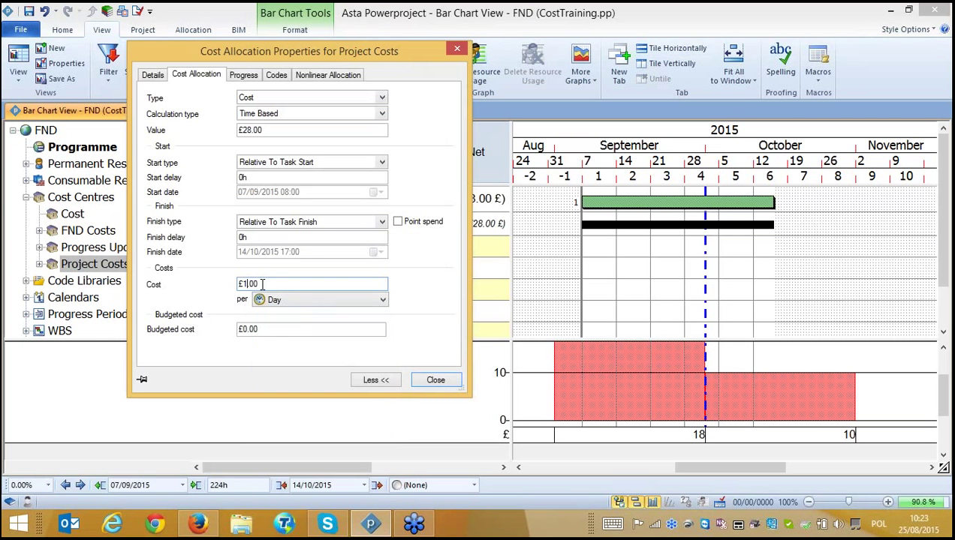
{"action": "type", "text": "00"}
{"action": "double_click", "coordinate": [276, 129]}
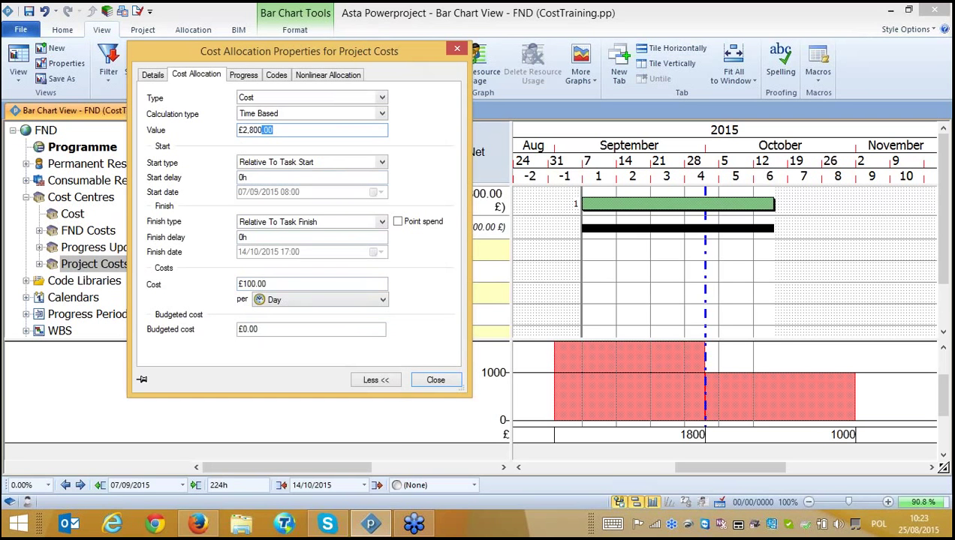
{"action": "left_click", "coordinate": [457, 48]}
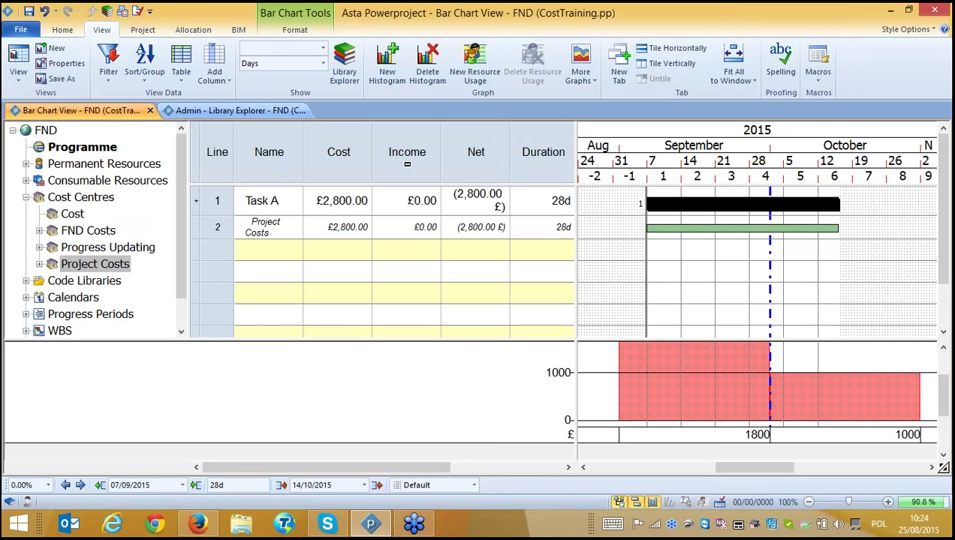
Add the allocation Rate column to the table between the Cost and Income columns.
{"action": "left_click", "coordinate": [705, 223]}
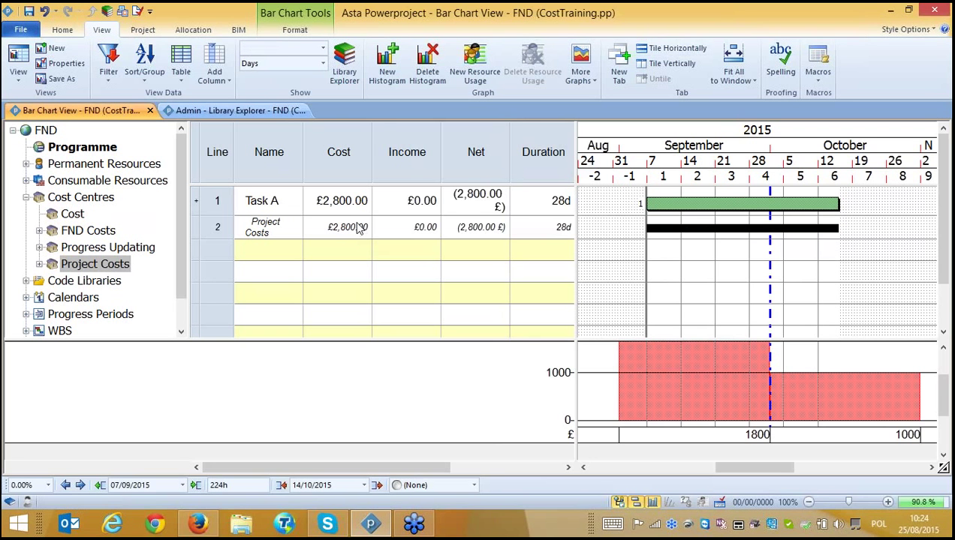
{"action": "right_click", "coordinate": [395, 175]}
{"action": "mouse_move", "coordinate": [442, 293]}
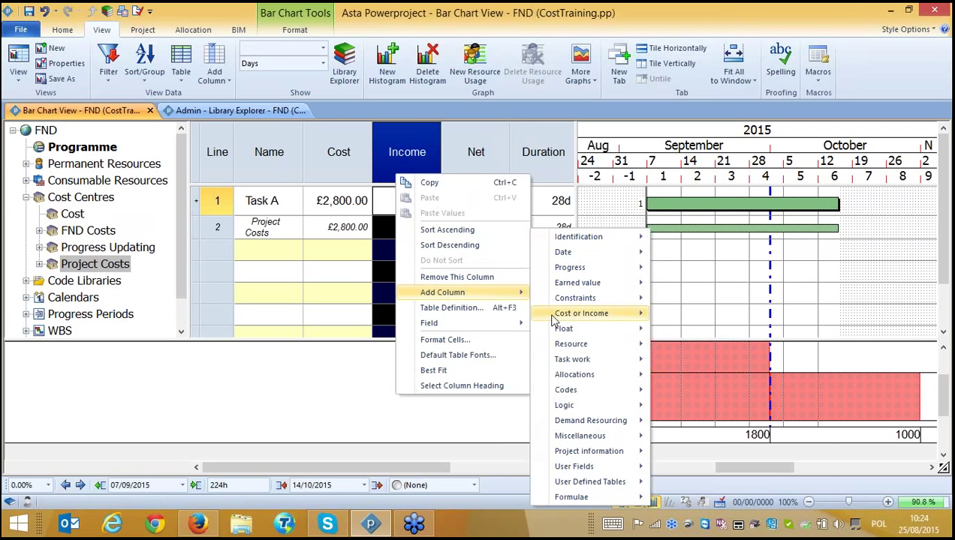
{"action": "mouse_move", "coordinate": [584, 381]}
{"action": "left_click", "coordinate": [679, 466]}
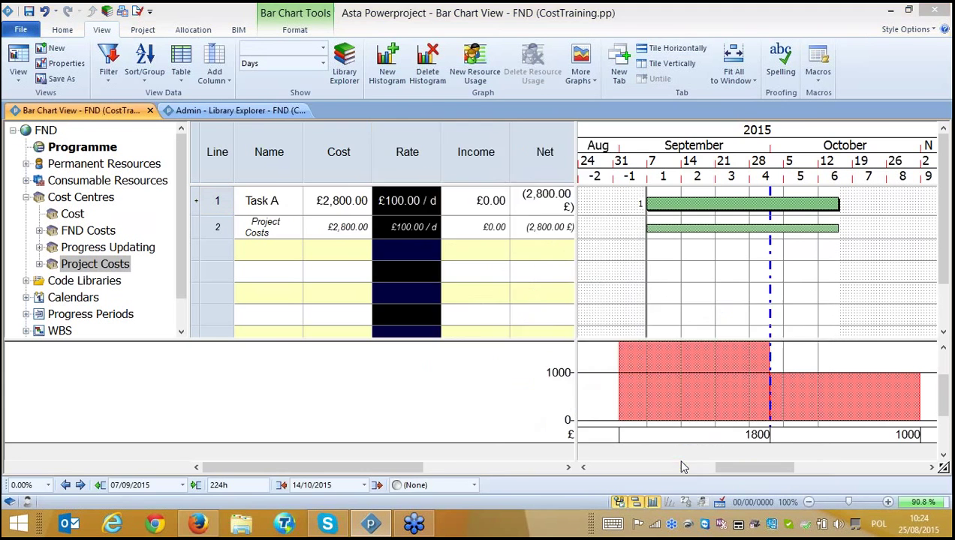
{"action": "left_click", "coordinate": [672, 412]}
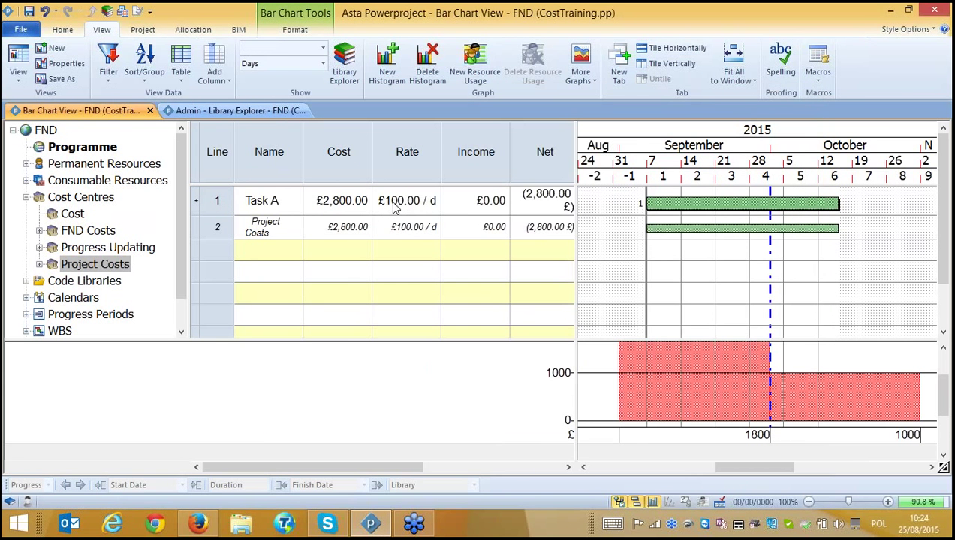
Set Task A's rate to £200.00 per day in the table.
{"action": "left_click", "coordinate": [431, 209]}
{"action": "left_click", "coordinate": [391, 202]}
{"action": "left_click_drag", "start_coordinate": [393, 195], "coordinate": [387, 196]}
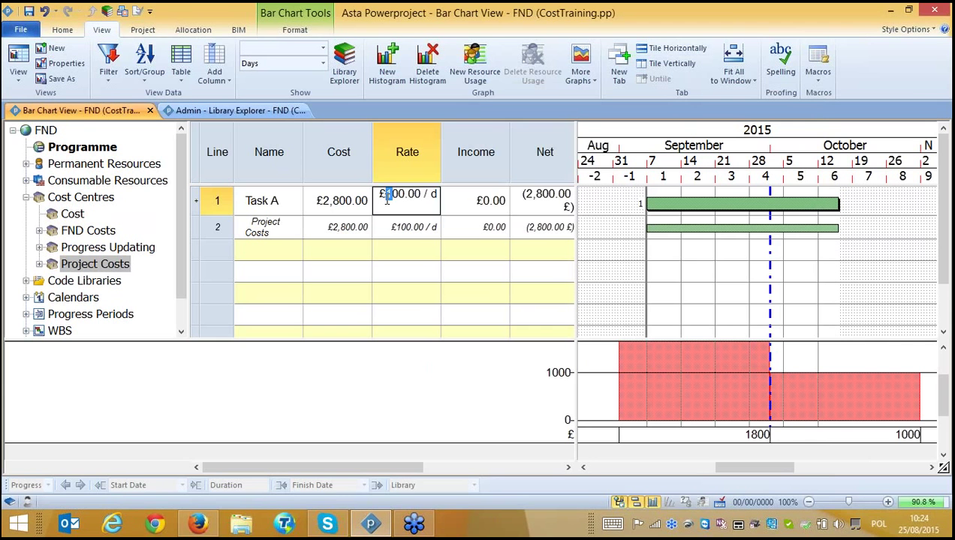
{"action": "type", "text": "2"}
{"action": "left_click", "coordinate": [414, 293]}
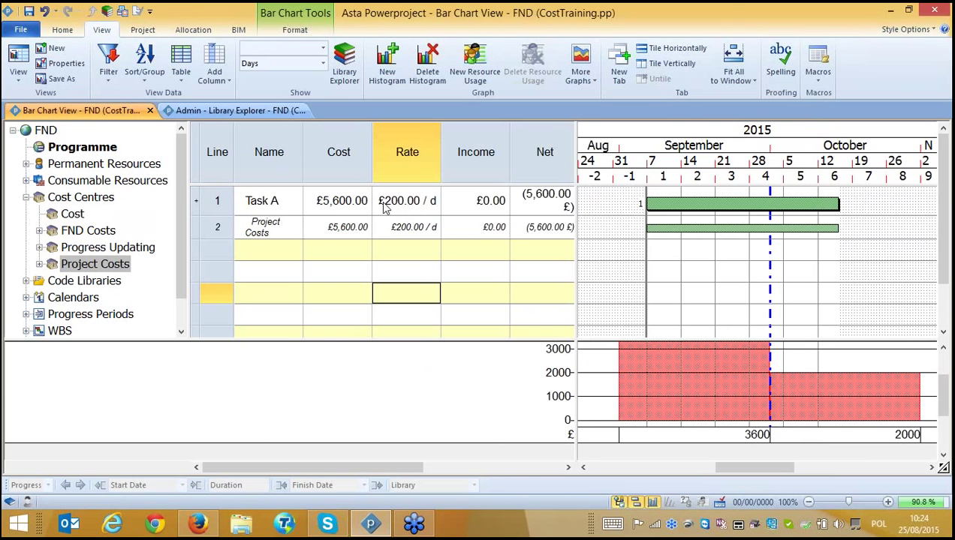
Set Task A's cost to £6000 in the table, and shorten its bar to finish about 29 September 2015.
{"action": "double_click", "coordinate": [338, 208]}
{"action": "left_click_drag", "start_coordinate": [324, 193], "coordinate": [373, 198]}
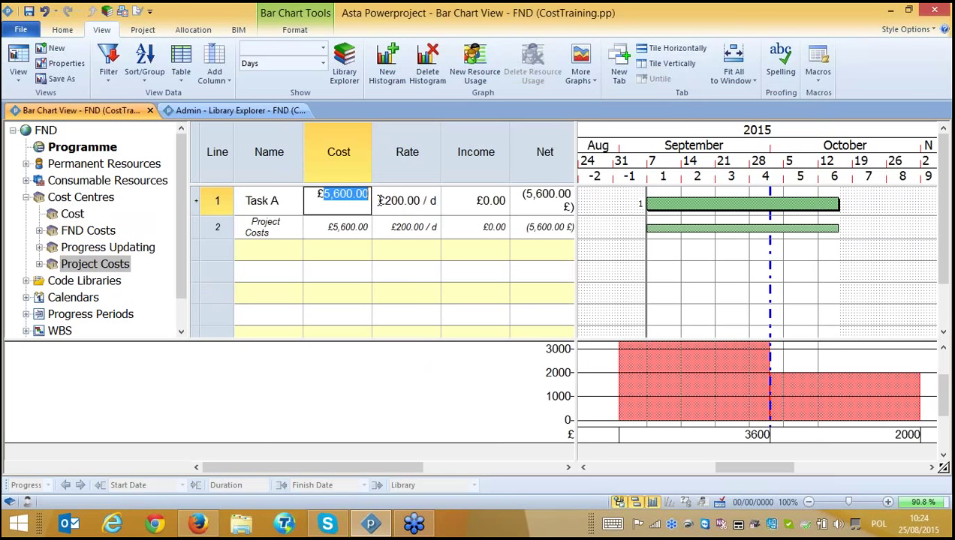
{"action": "type", "text": "6000"}
{"action": "left_click", "coordinate": [413, 293]}
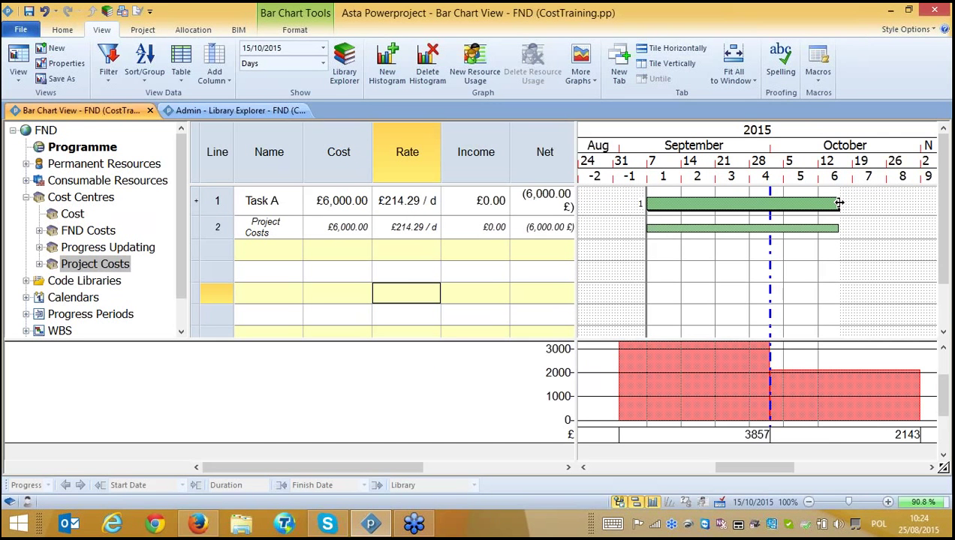
{"action": "left_click_drag", "start_coordinate": [838, 203], "coordinate": [764, 203]}
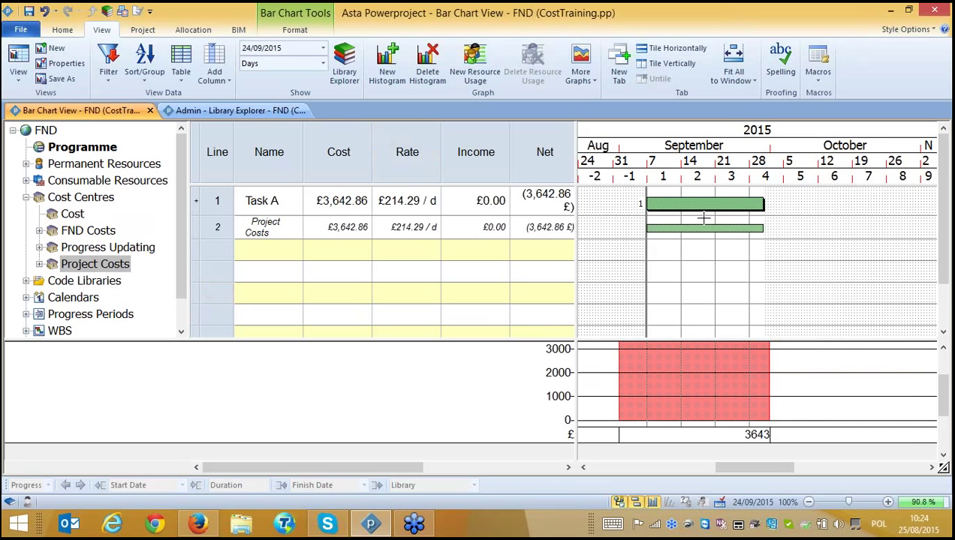
Set Task A's rate back to £200.00 per day, and resize its bar to finish about 9 October 2015.
{"action": "left_click", "coordinate": [389, 200]}
{"action": "mouse_move", "coordinate": [385, 198]}
{"action": "left_mouse_down"}
{"action": "mouse_move", "coordinate": [444, 204]}
{"action": "mouse_move", "coordinate": [398, 196]}
{"action": "left_mouse_up"}
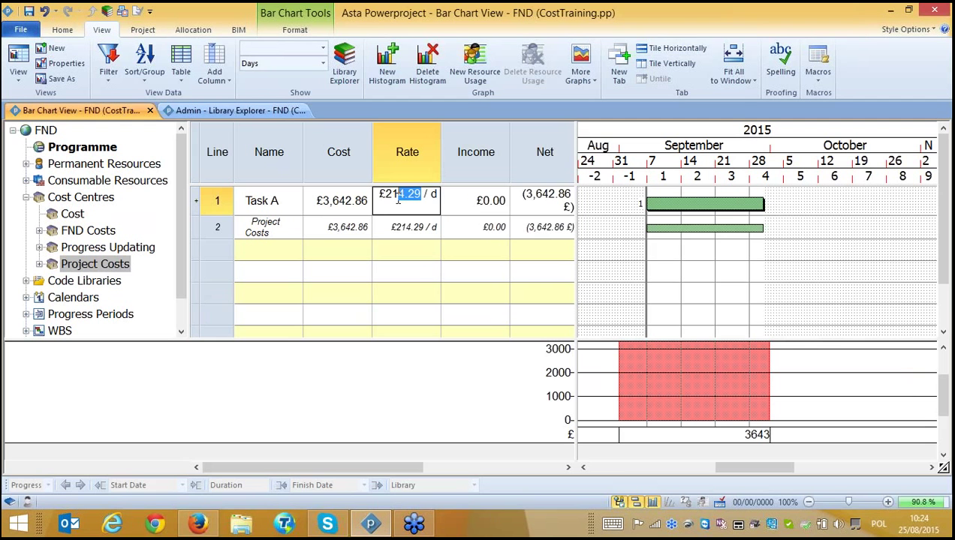
{"action": "type", "text": "00"}
{"action": "left_click", "coordinate": [774, 250]}
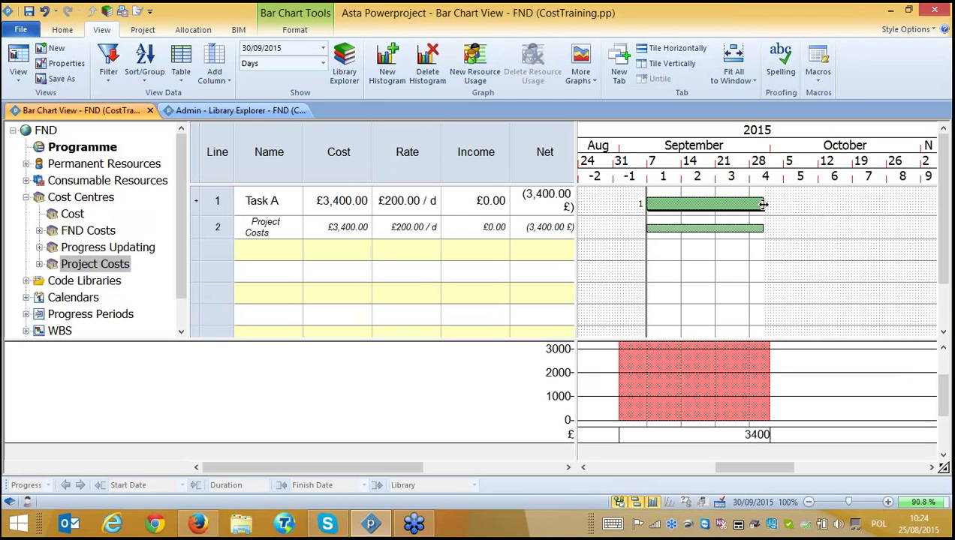
{"action": "left_click_drag", "start_coordinate": [765, 204], "coordinate": [747, 219]}
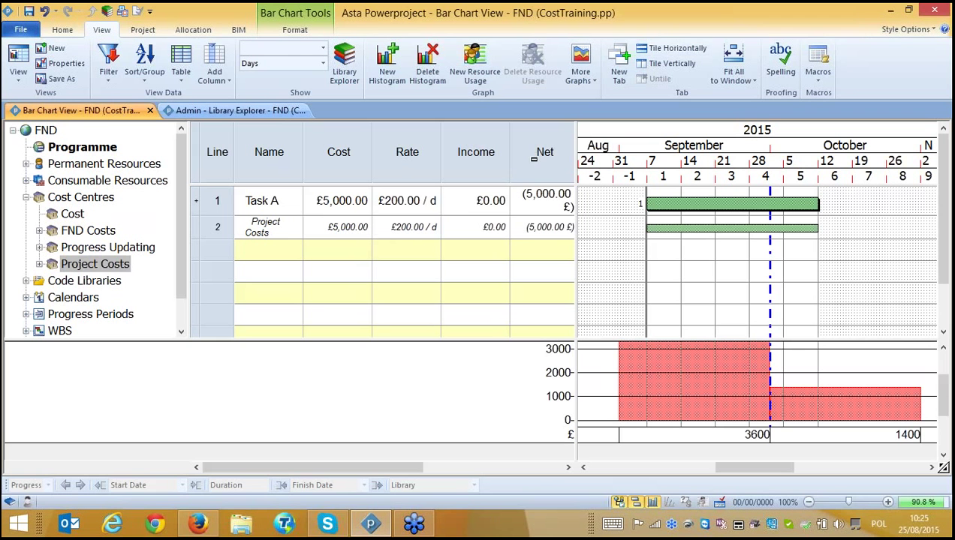
Assign the Project Costs cost centre to Task A a second time, and set the new allocation's type to Income.
{"action": "left_click", "coordinate": [120, 267]}
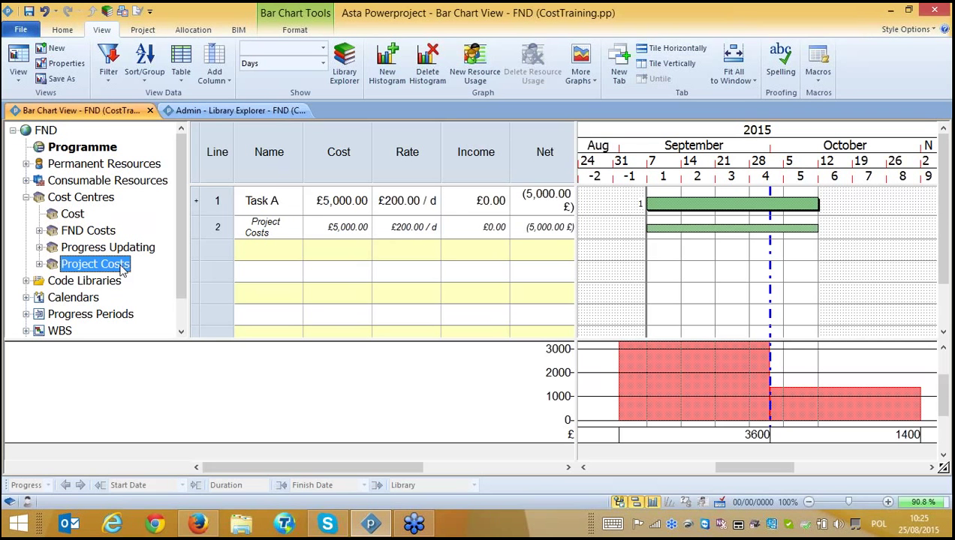
{"action": "left_click_drag", "start_coordinate": [120, 267], "coordinate": [703, 206]}
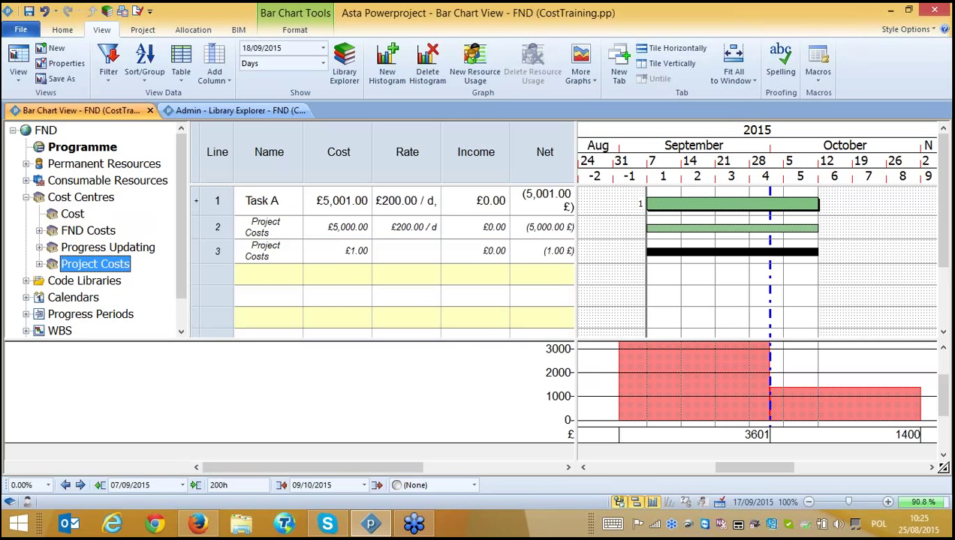
{"action": "double_click", "coordinate": [699, 252]}
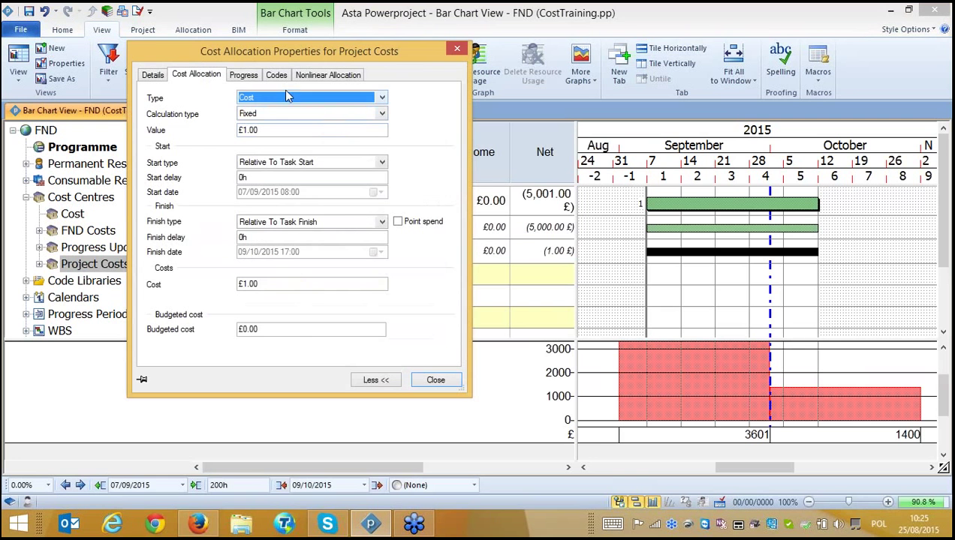
{"action": "left_click", "coordinate": [383, 99]}
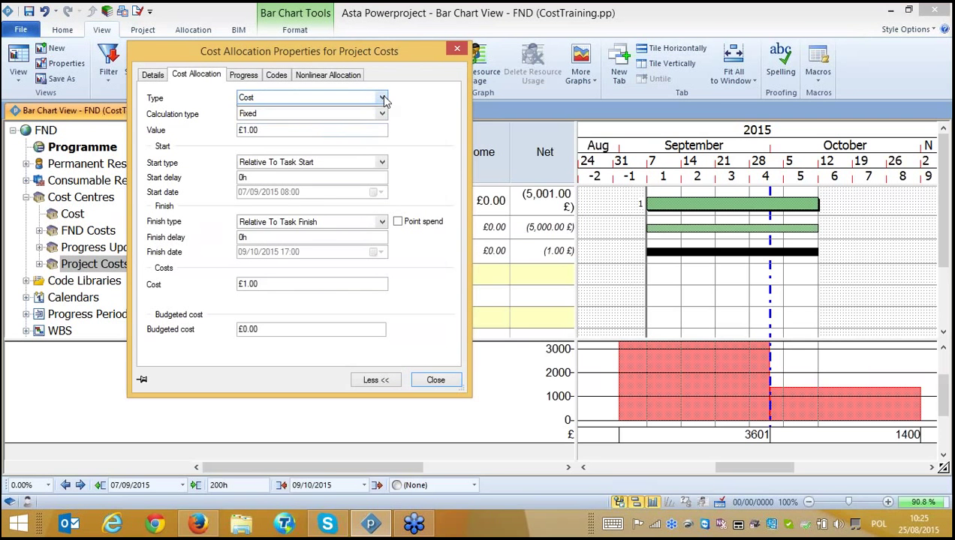
{"action": "left_click", "coordinate": [382, 99]}
{"action": "left_click", "coordinate": [282, 122]}
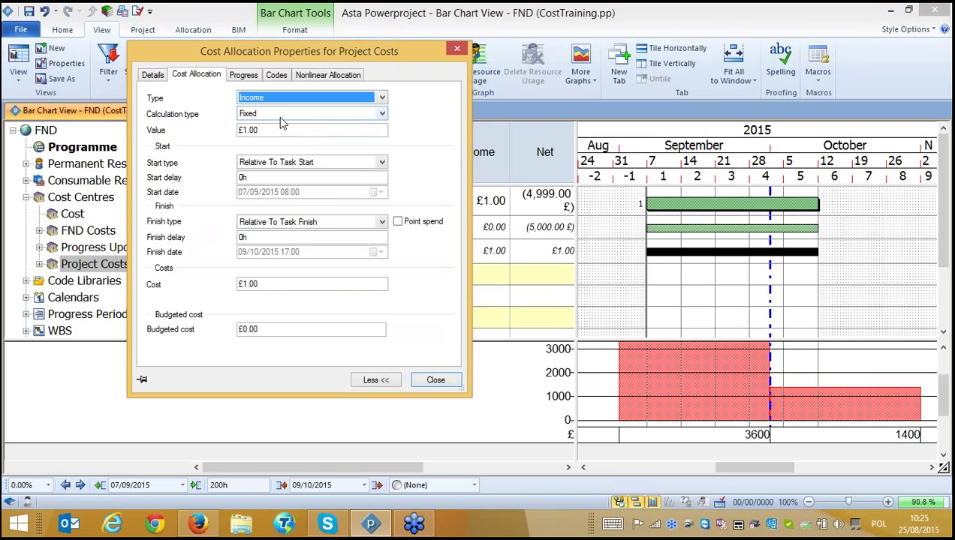
Make the income allocation's calculation type Time Based at a rate of £120.00 per day.
{"action": "left_click", "coordinate": [382, 114]}
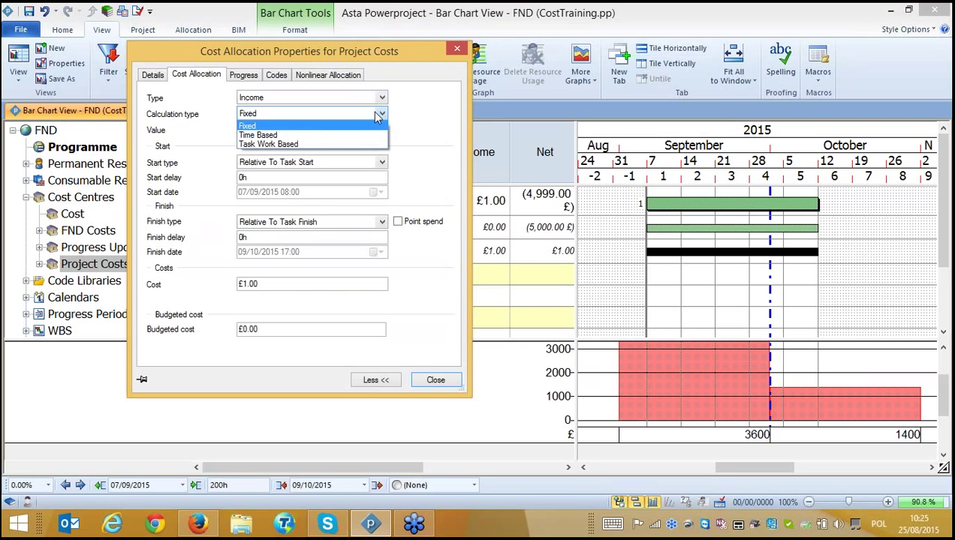
{"action": "left_click", "coordinate": [277, 135]}
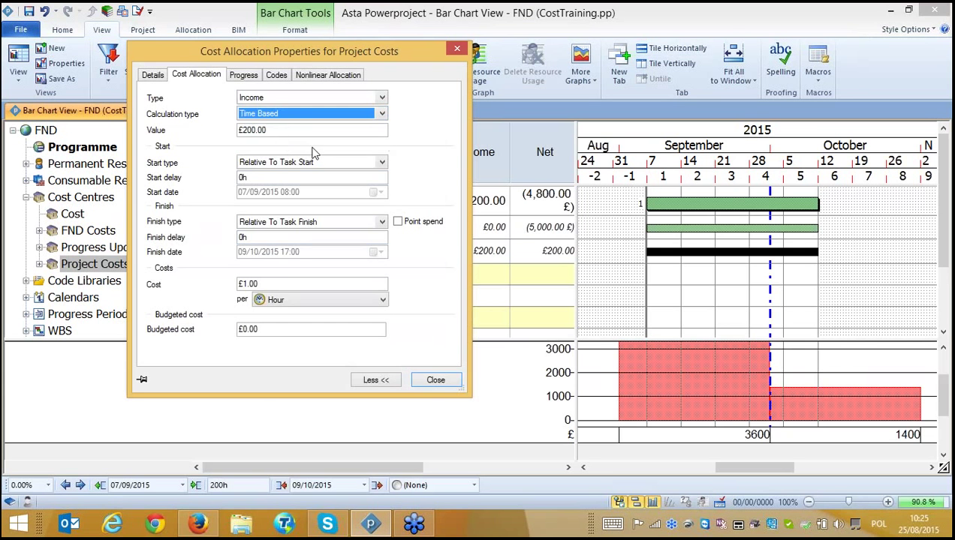
{"action": "left_click", "coordinate": [377, 302]}
{"action": "left_click", "coordinate": [272, 312]}
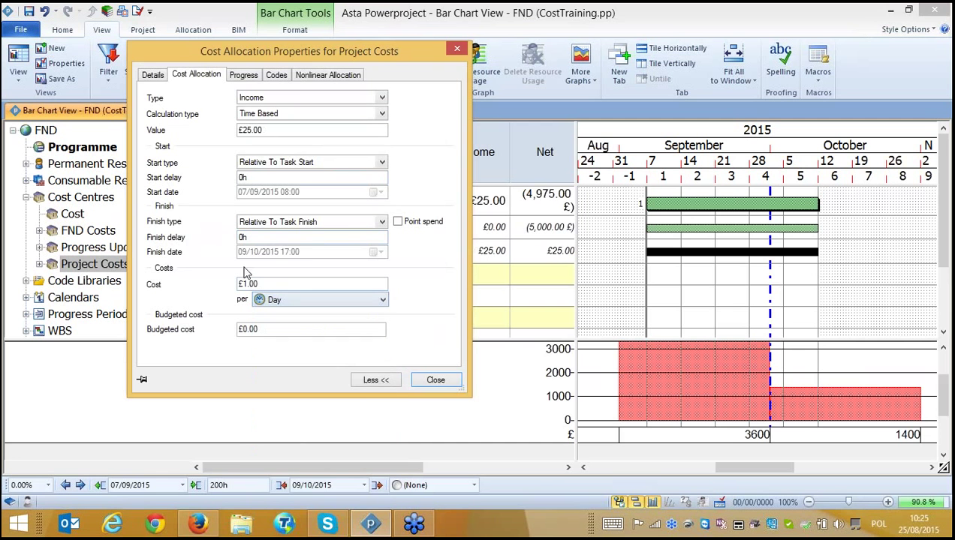
{"action": "left_click", "coordinate": [248, 284]}
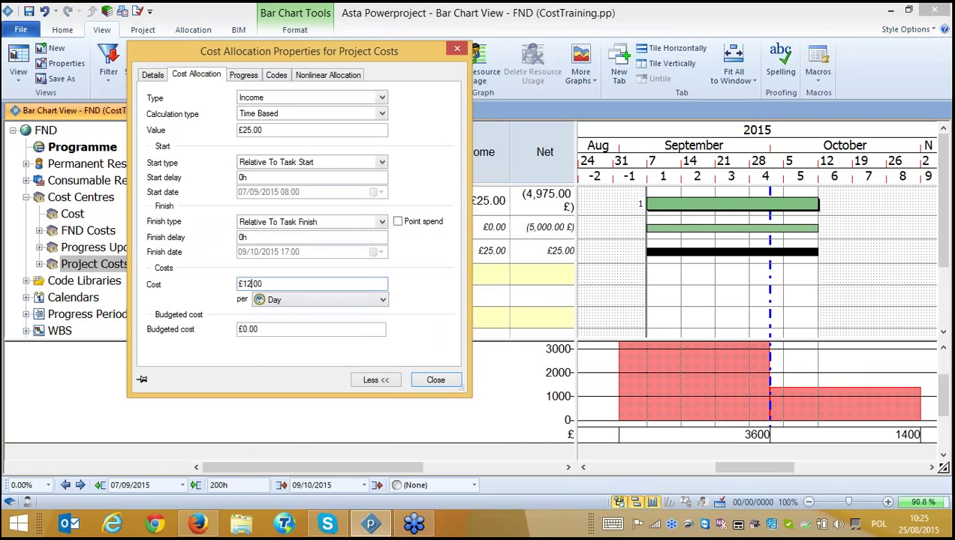
{"action": "type", "text": "20"}
{"action": "left_click", "coordinate": [429, 381]}
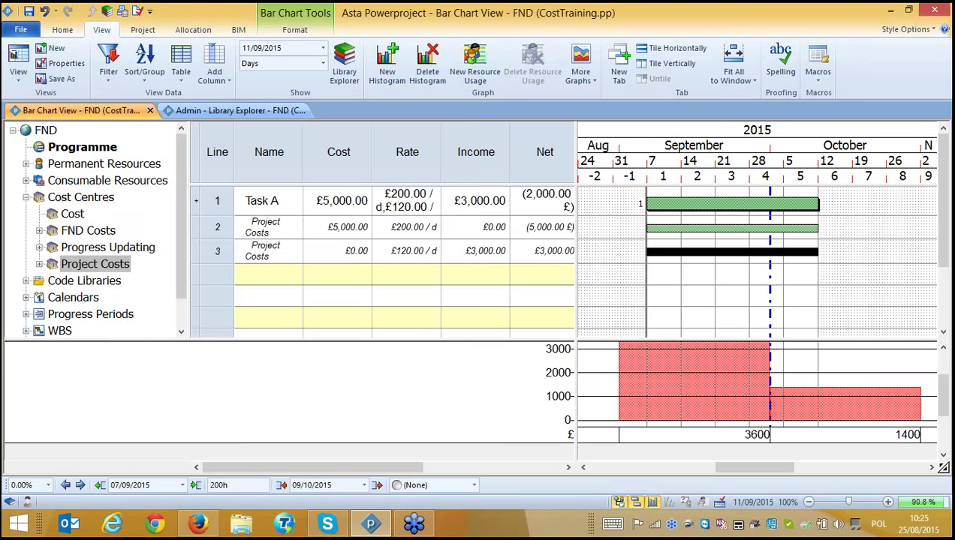
Raise the income allocation's rate to £220.00 per day.
{"action": "double_click", "coordinate": [346, 209]}
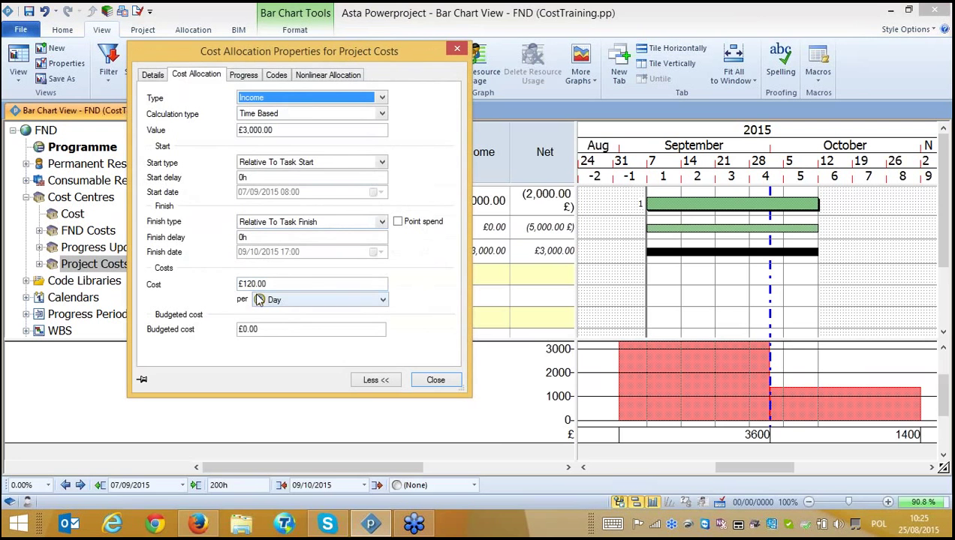
{"action": "left_click", "coordinate": [245, 283]}
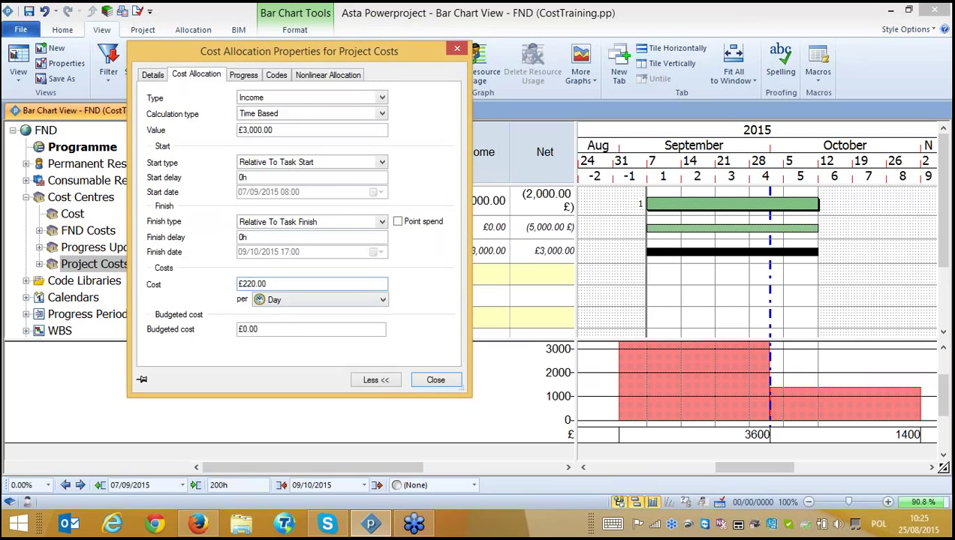
{"action": "key", "text": "Return"}
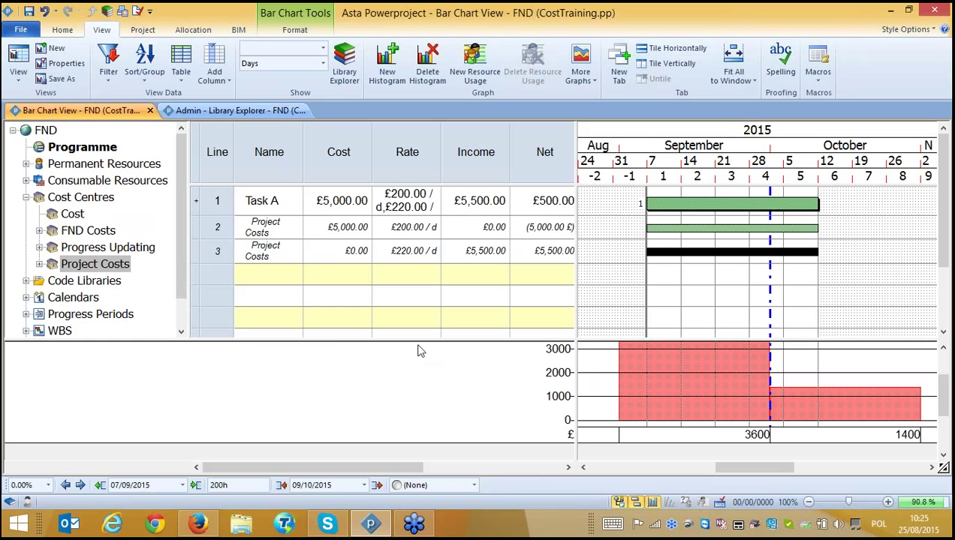
Add a histogram above the existing ones showing Project Costs with the Nett Cash Flow (Income - Costs) report.
{"action": "left_click", "coordinate": [425, 413]}
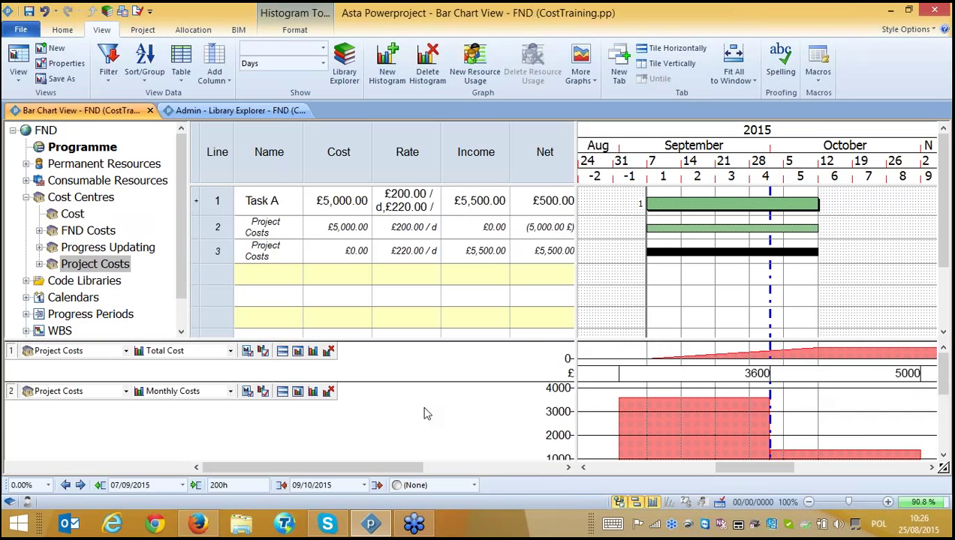
{"action": "left_click", "coordinate": [312, 351]}
{"action": "left_click", "coordinate": [126, 351]}
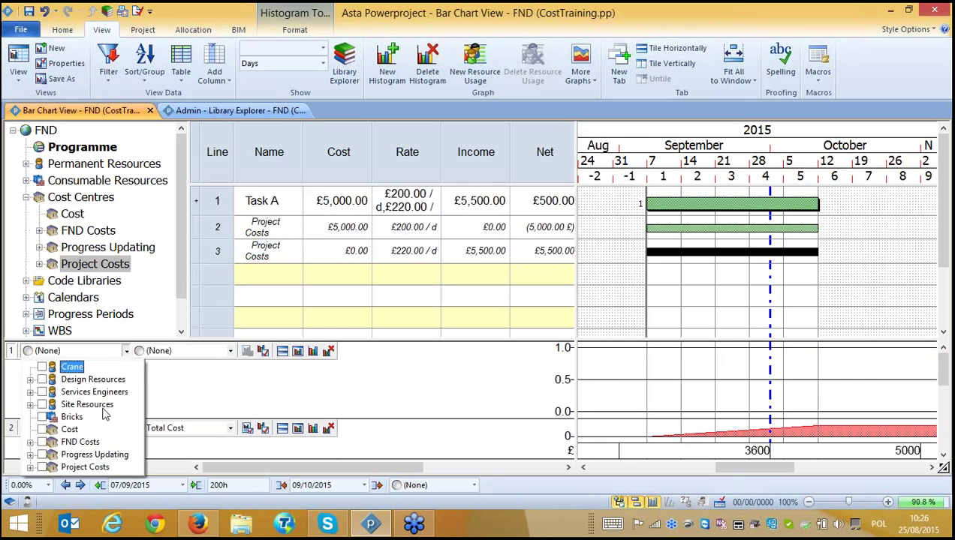
{"action": "left_click", "coordinate": [43, 467]}
{"action": "left_click", "coordinate": [192, 377]}
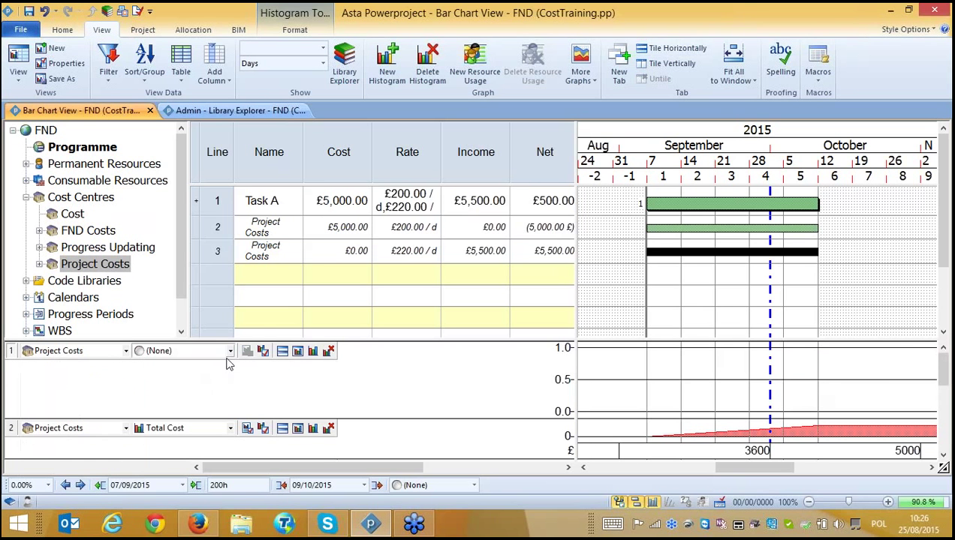
{"action": "left_click", "coordinate": [230, 351]}
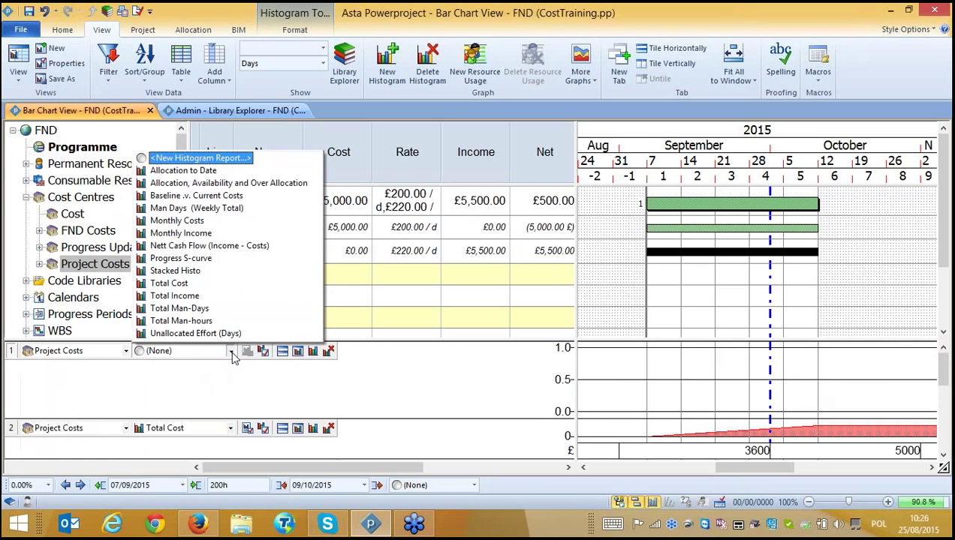
{"action": "left_click", "coordinate": [262, 250]}
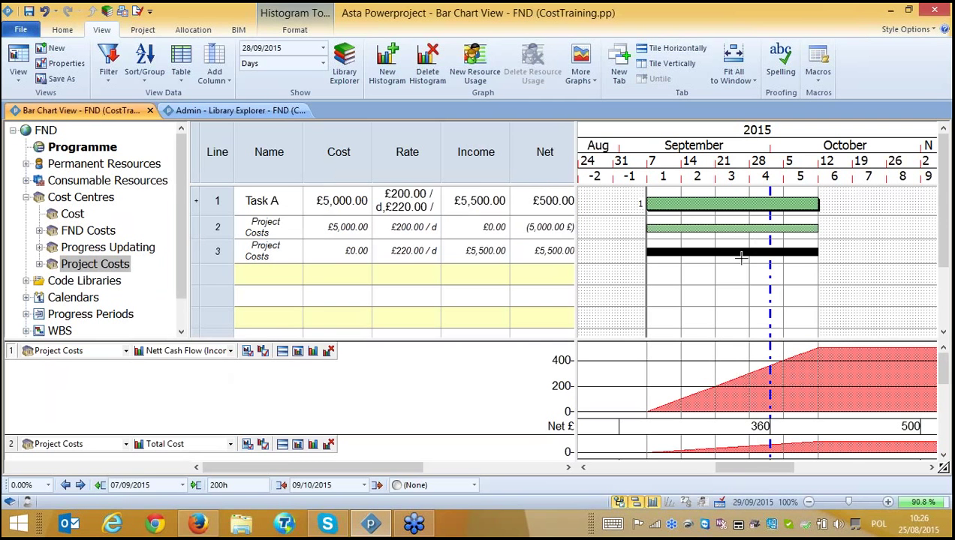
Move the income allocation's bar to run from 25/09/2015 to 29/10/2015, and check the net cash flow curve.
{"action": "left_click_drag", "start_coordinate": [739, 252], "coordinate": [837, 251]}
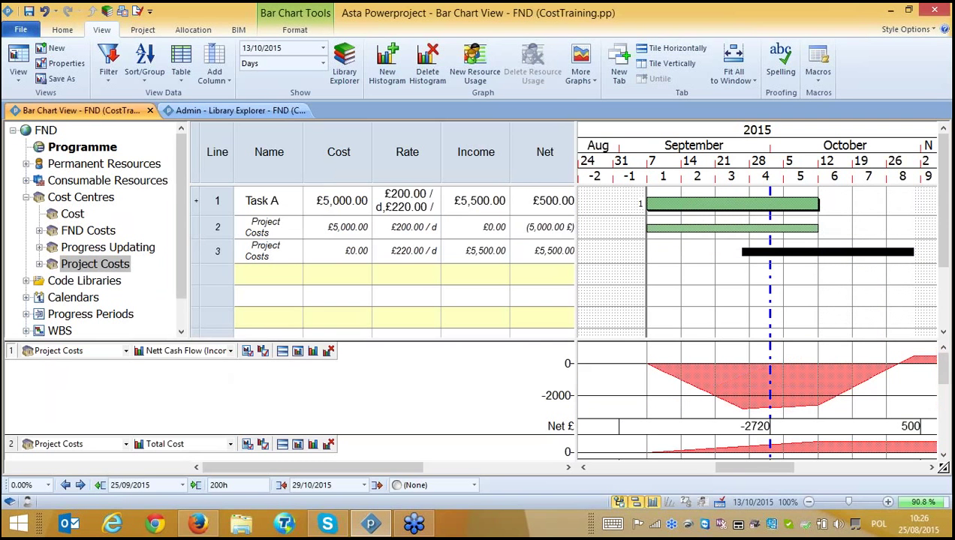
{"action": "left_click_drag", "start_coordinate": [758, 469], "coordinate": [774, 470]}
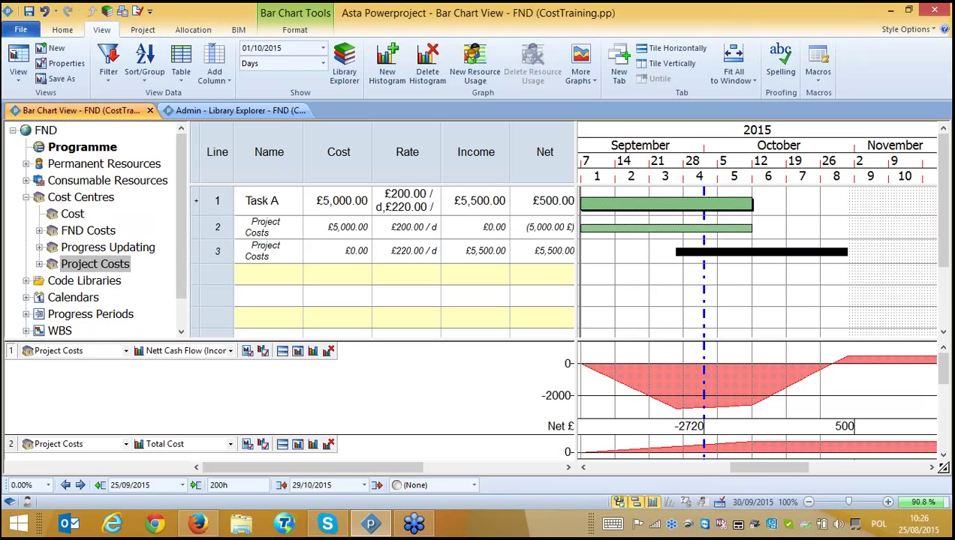
{"action": "left_click_drag", "start_coordinate": [761, 468], "coordinate": [740, 468]}
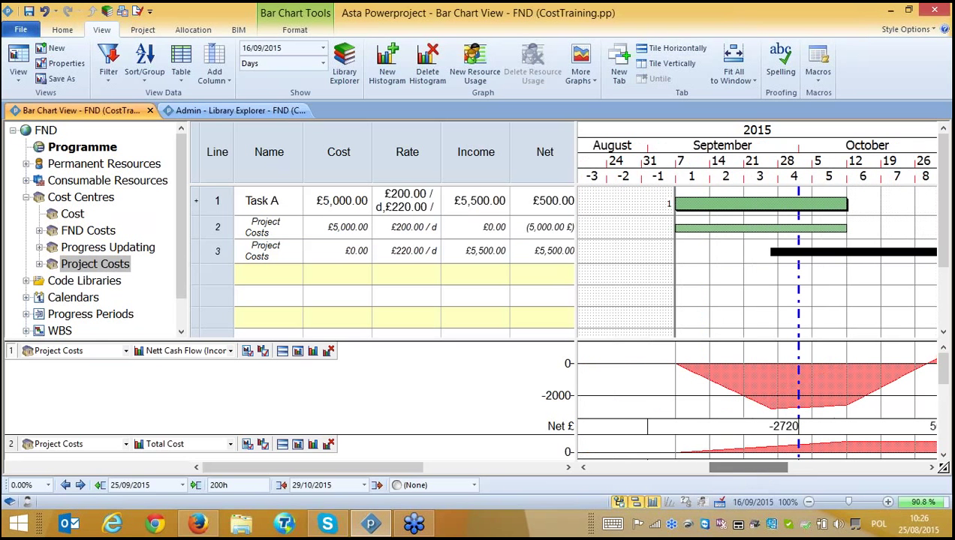
Move the cost allocation's bar to run from 24/09/2015 to 28/10/2015, and check the net cash flow curve.
{"action": "left_click", "coordinate": [719, 227]}
{"action": "left_click_drag", "start_coordinate": [719, 226], "coordinate": [808, 227]}
{"action": "left_click_drag", "start_coordinate": [756, 469], "coordinate": [782, 469]}
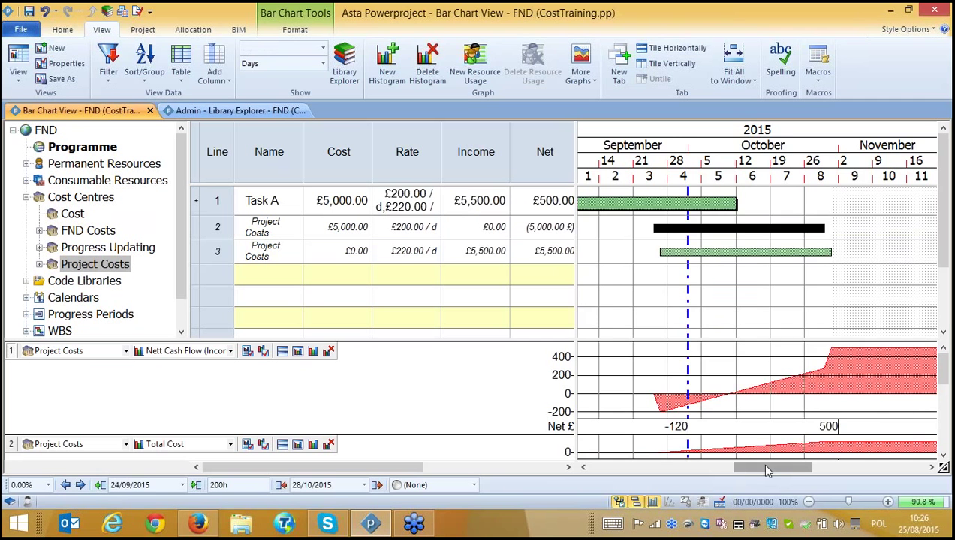
Move the cost and income allocation bars back in line with Task A, running from 07/09/2015 to 09/10/2015.
{"action": "left_click_drag", "start_coordinate": [766, 471], "coordinate": [742, 467]}
{"action": "mouse_move", "coordinate": [792, 227]}
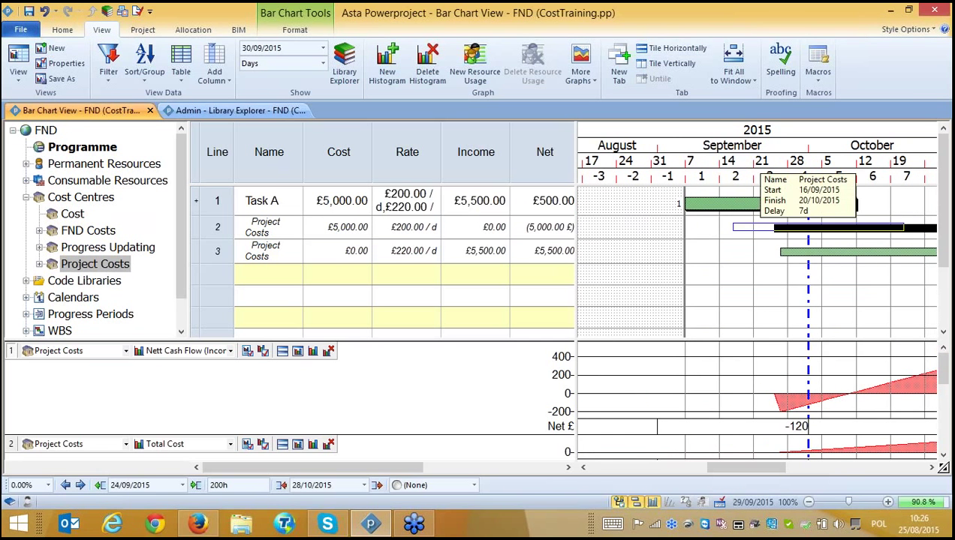
{"action": "left_click_drag", "start_coordinate": [768, 228], "coordinate": [721, 222]}
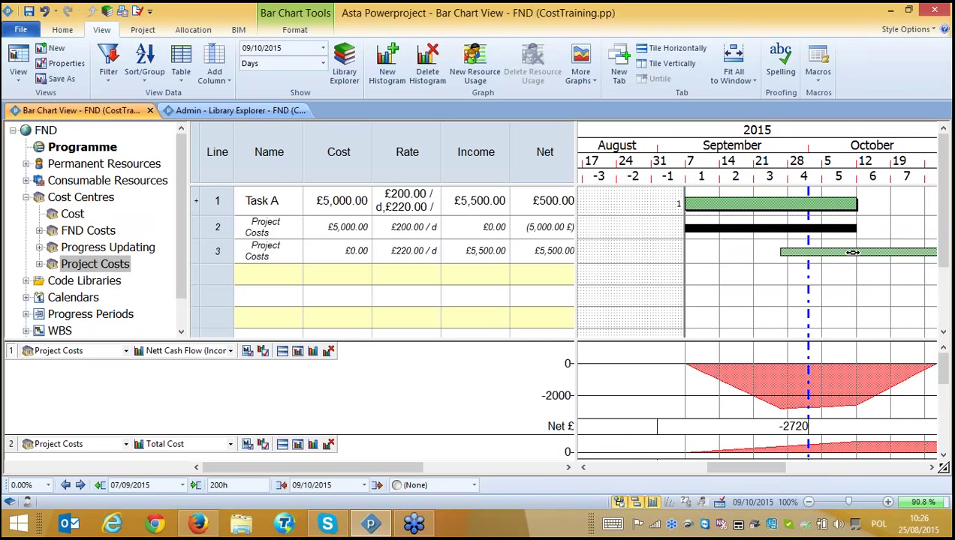
{"action": "left_click_drag", "start_coordinate": [853, 252], "coordinate": [760, 250]}
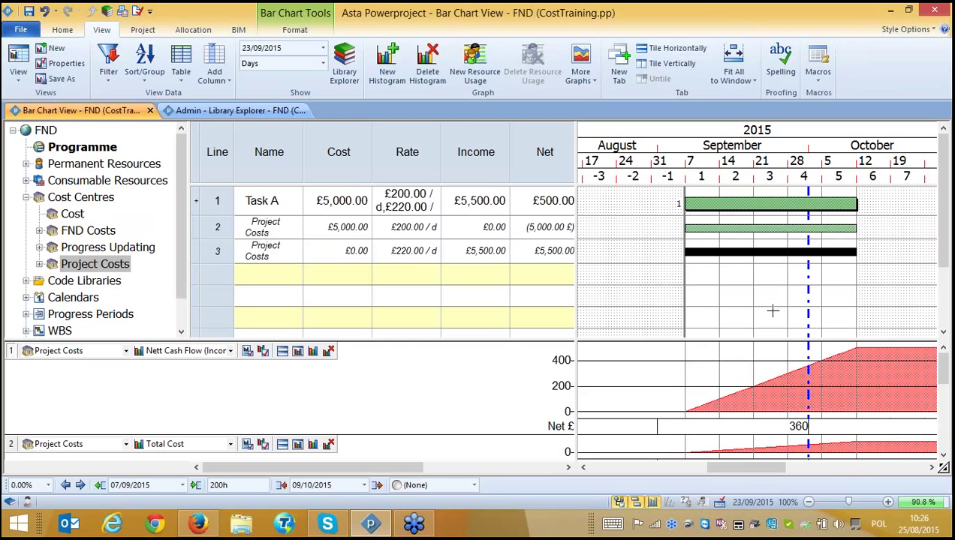
Turn Point spend on and off again in the income allocation's properties.
{"action": "double_click", "coordinate": [788, 252]}
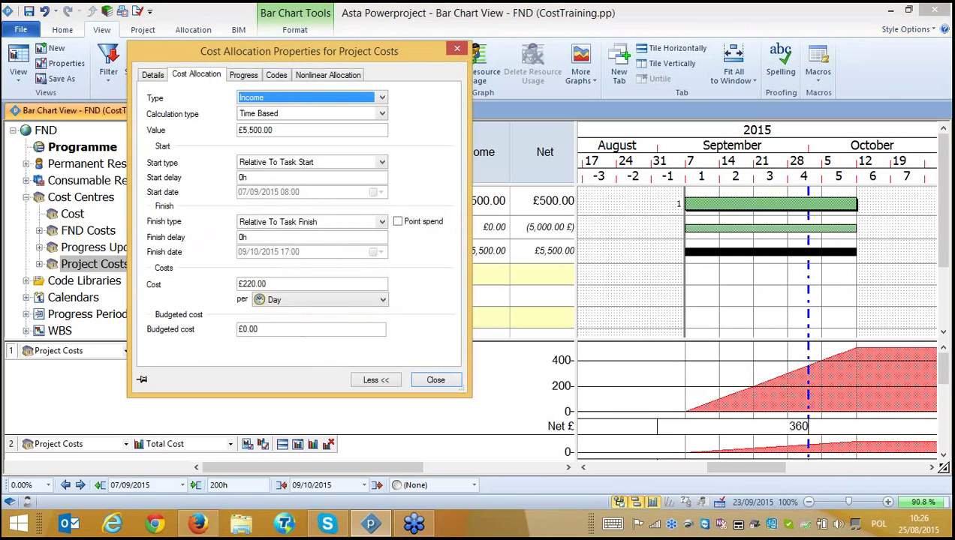
{"action": "left_click", "coordinate": [397, 222]}
{"action": "left_click", "coordinate": [397, 222]}
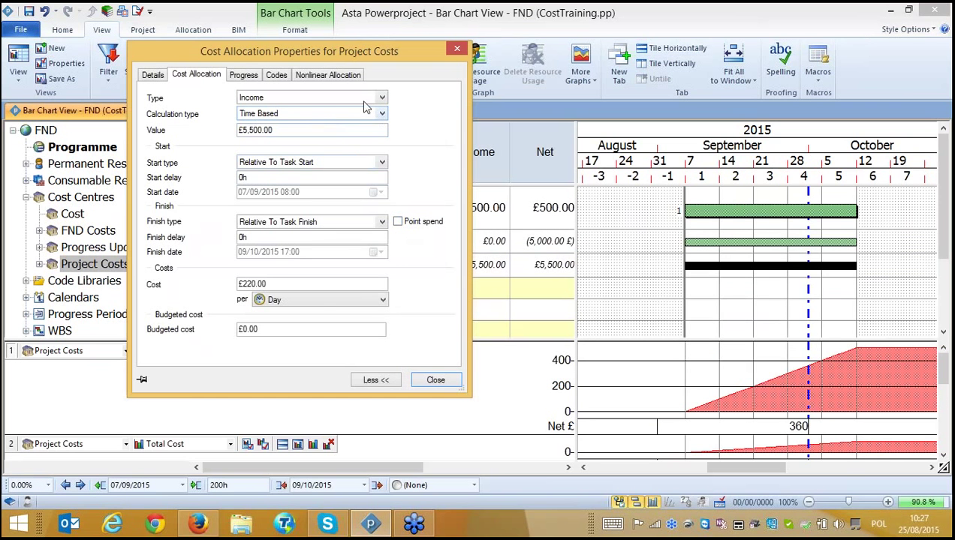
{"action": "left_click", "coordinate": [458, 50]}
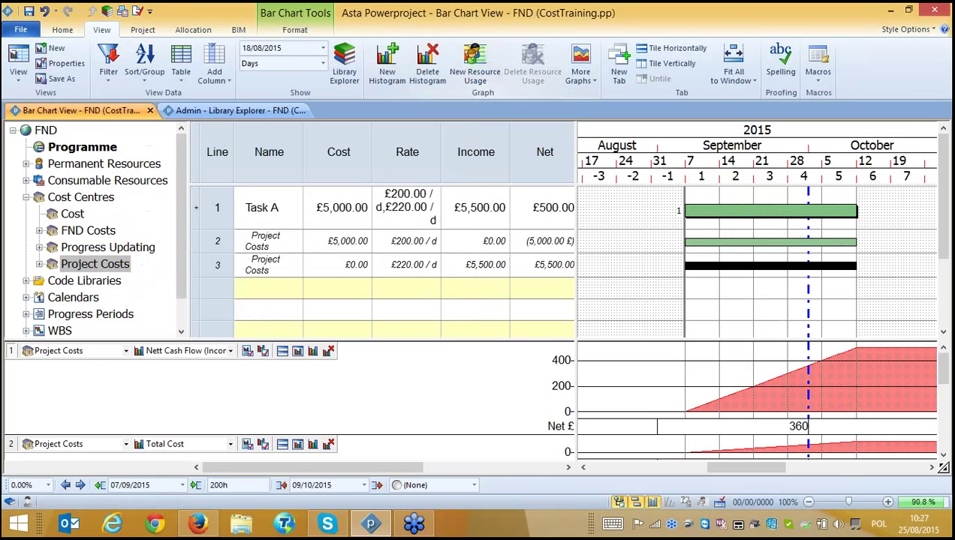
{"action": "left_click", "coordinate": [725, 240]}
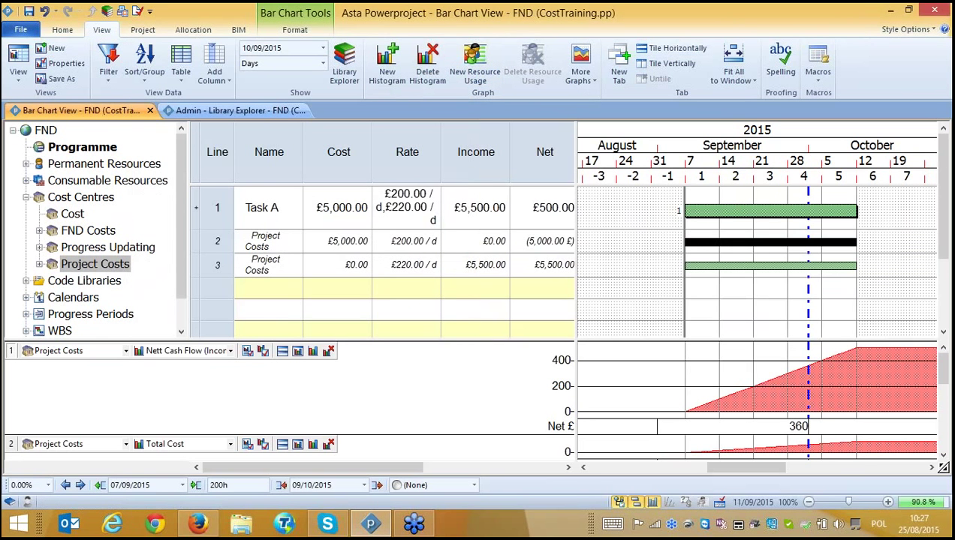
{"action": "left_click_drag", "start_coordinate": [683, 240], "coordinate": [707, 241]}
{"action": "left_click", "coordinate": [732, 321]}
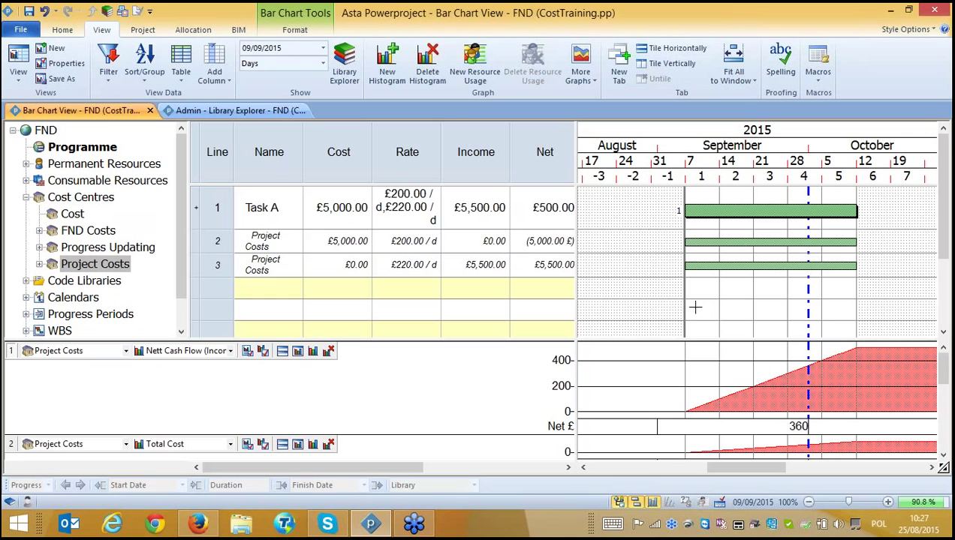
Widen the table slightly to show the whole Net column and give its cells a blue colour override.
{"action": "left_click_drag", "start_coordinate": [575, 169], "coordinate": [590, 169]}
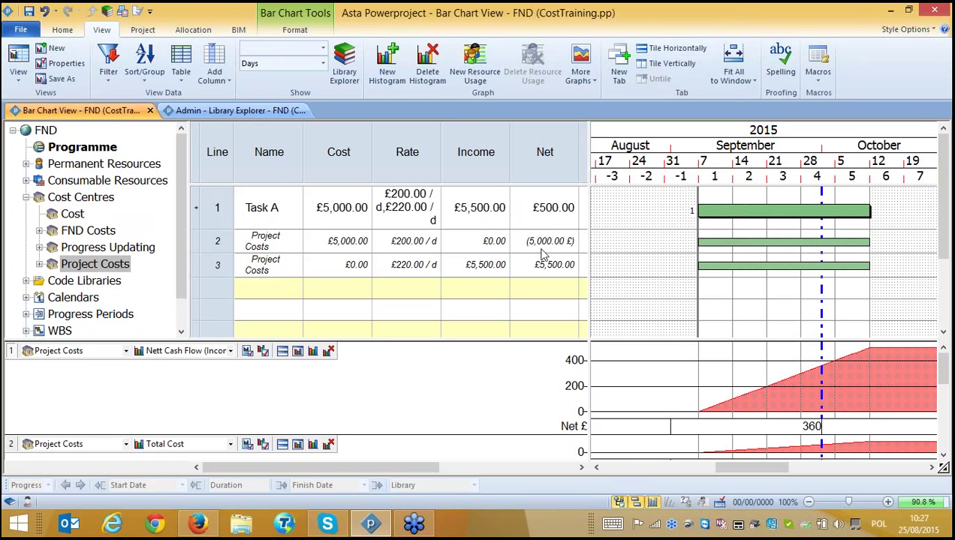
{"action": "left_click", "coordinate": [549, 159]}
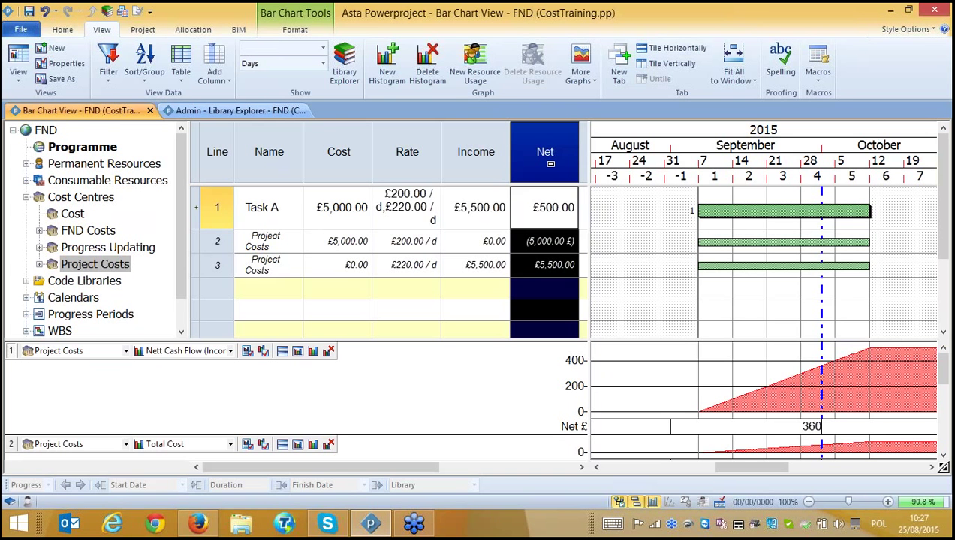
{"action": "right_click", "coordinate": [549, 166]}
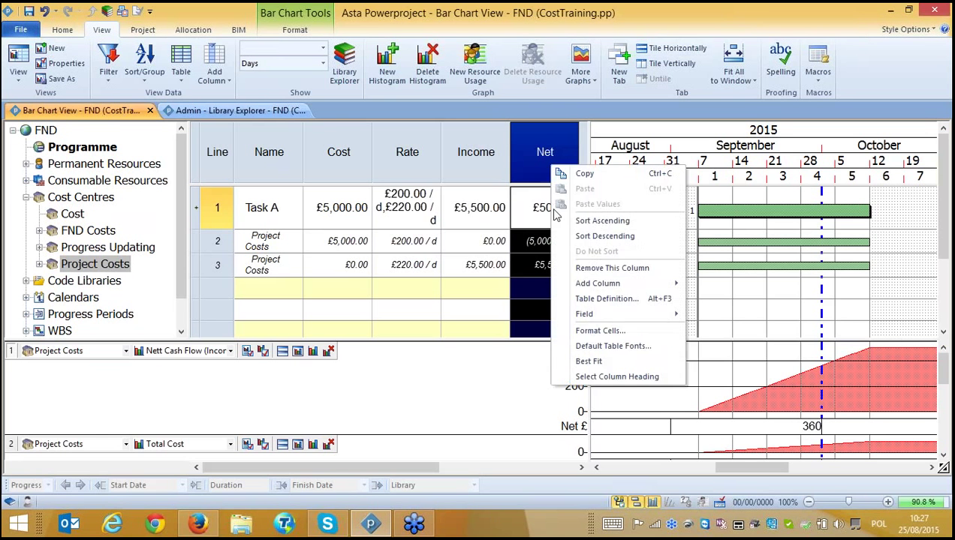
{"action": "left_click", "coordinate": [593, 332]}
{"action": "left_click", "coordinate": [433, 143]}
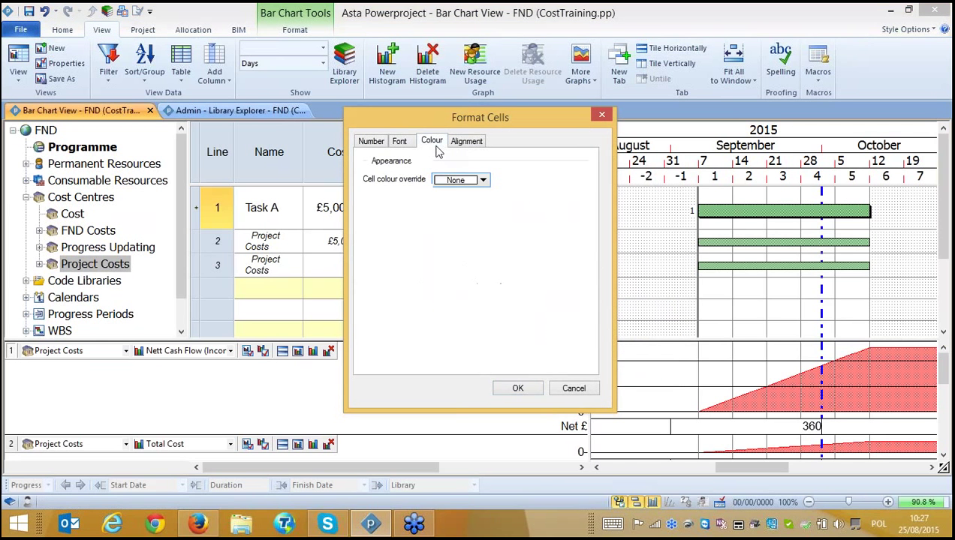
{"action": "left_click", "coordinate": [482, 180]}
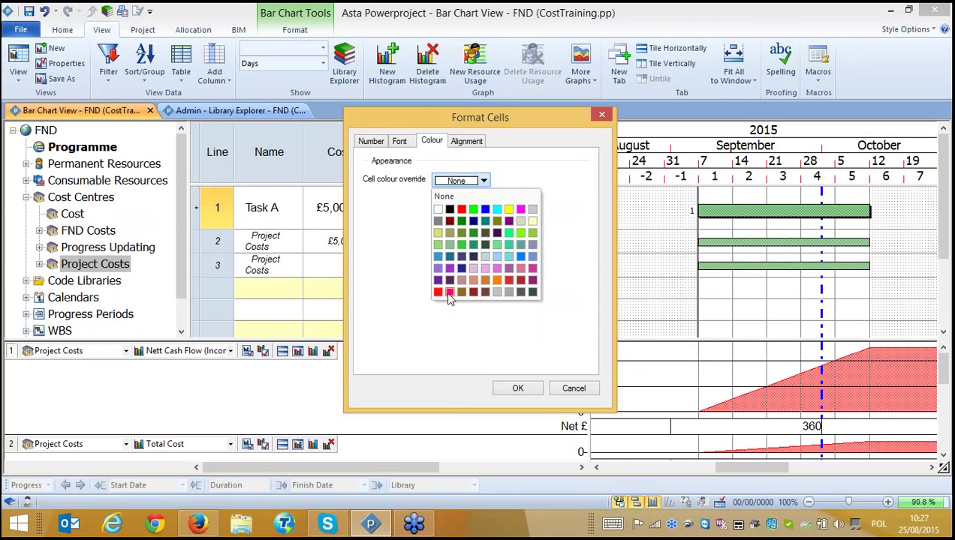
{"action": "left_click", "coordinate": [439, 256]}
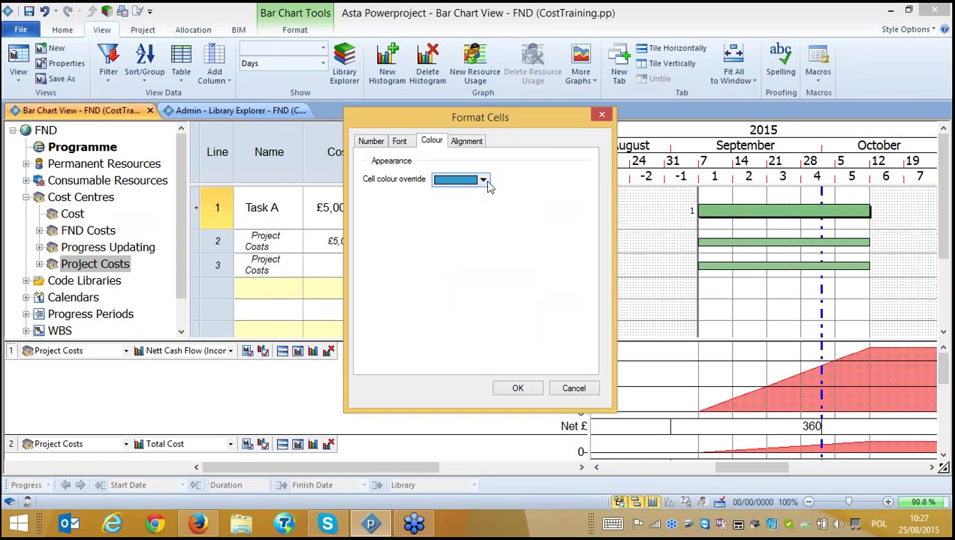
{"action": "left_click", "coordinate": [518, 388]}
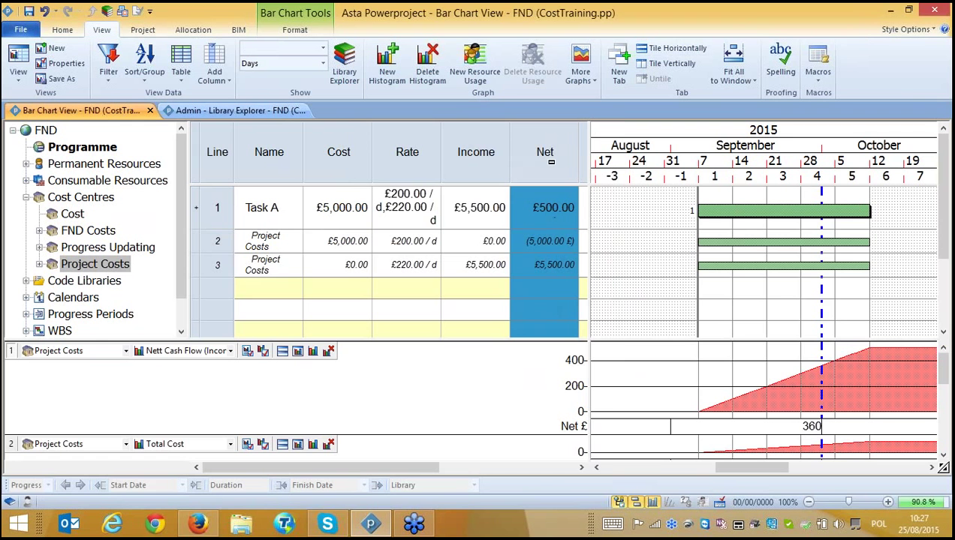
Set the font style of Task A's Net value to Bold.
{"action": "right_click", "coordinate": [540, 208]}
{"action": "left_click", "coordinate": [572, 370]}
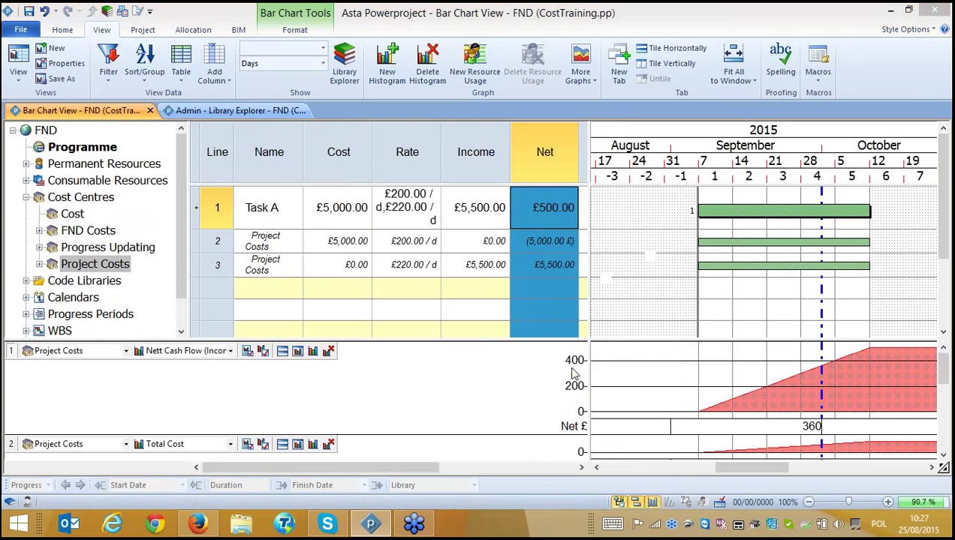
{"action": "left_click", "coordinate": [372, 141]}
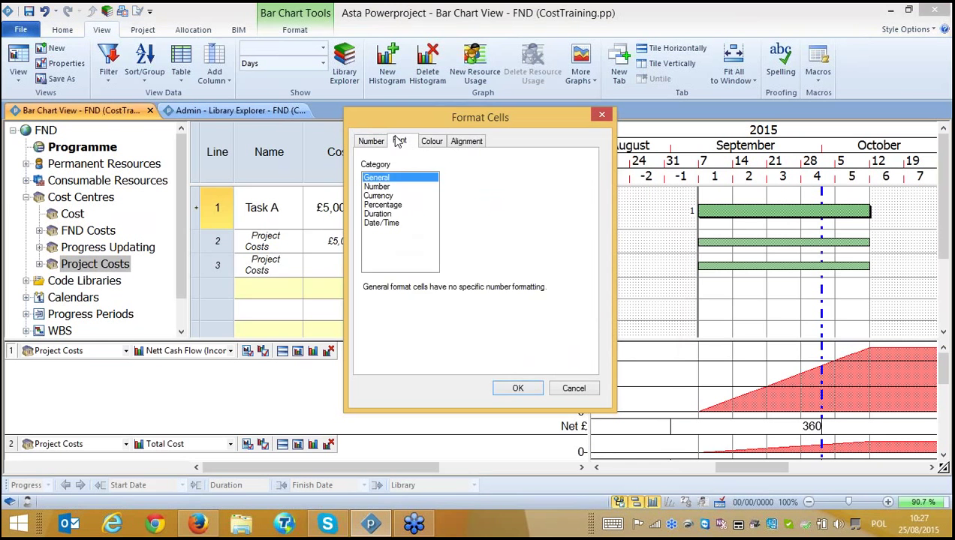
{"action": "left_click", "coordinate": [400, 141]}
{"action": "left_click", "coordinate": [501, 213]}
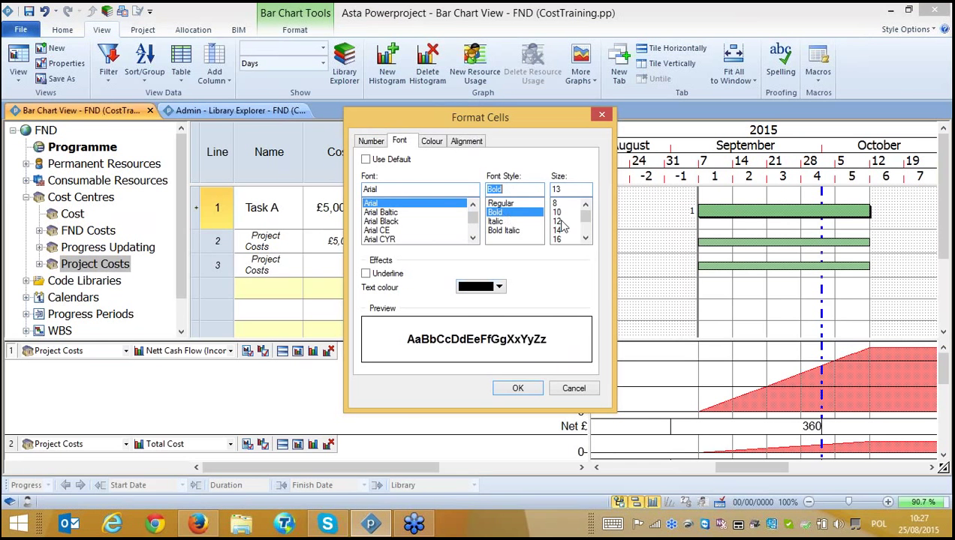
{"action": "left_click", "coordinate": [514, 389]}
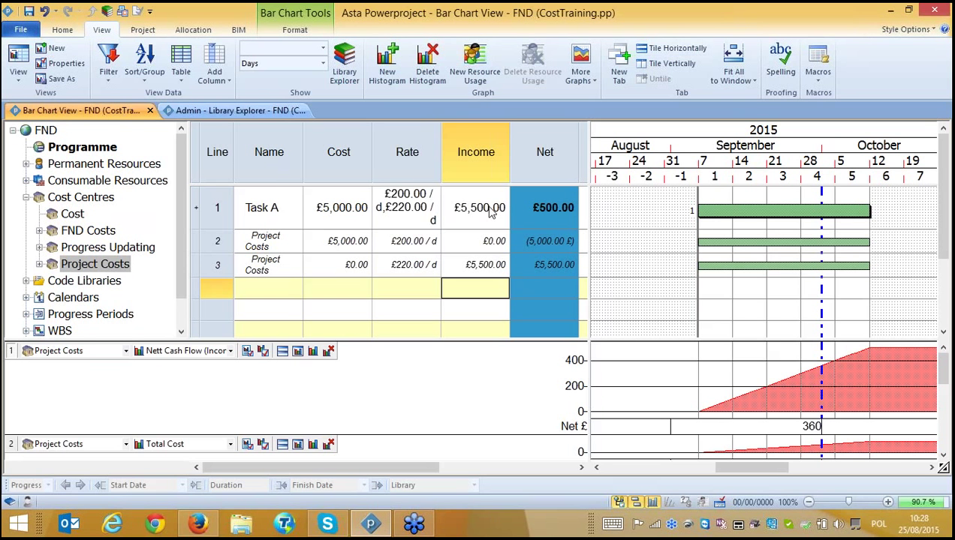
Add another Cost column before the existing Cost column and set its override currency to Euro.
{"action": "left_click", "coordinate": [338, 152]}
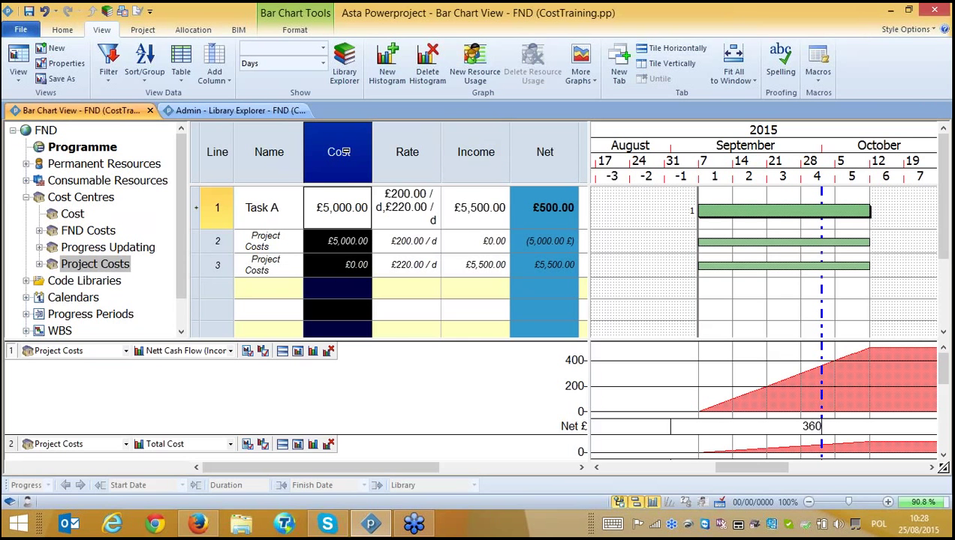
{"action": "right_click", "coordinate": [344, 152]}
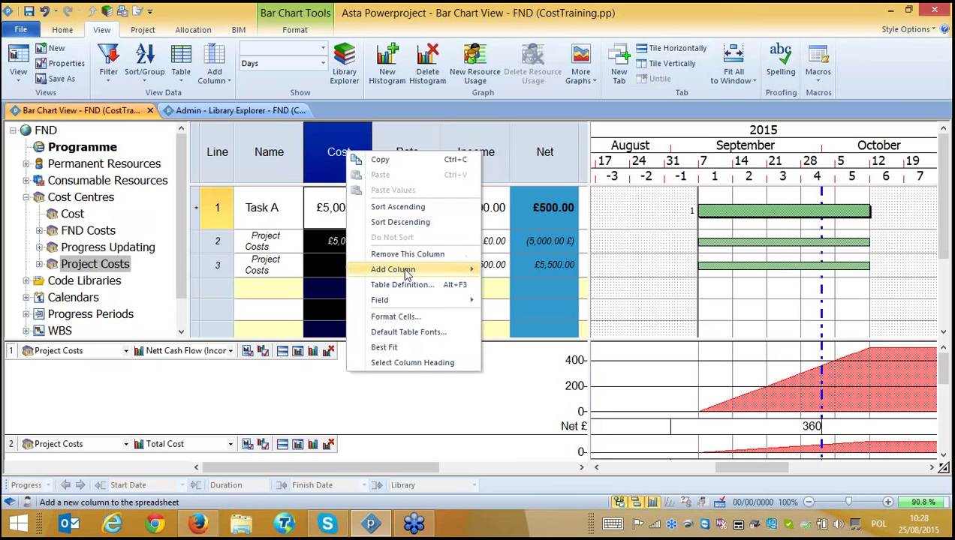
{"action": "mouse_move", "coordinate": [394, 269]}
{"action": "mouse_move", "coordinate": [518, 311]}
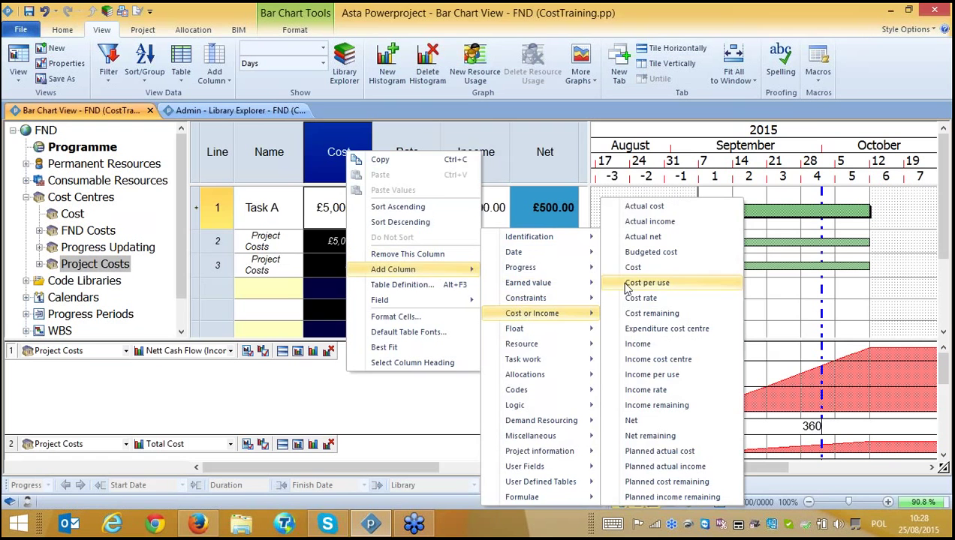
{"action": "left_click", "coordinate": [631, 259]}
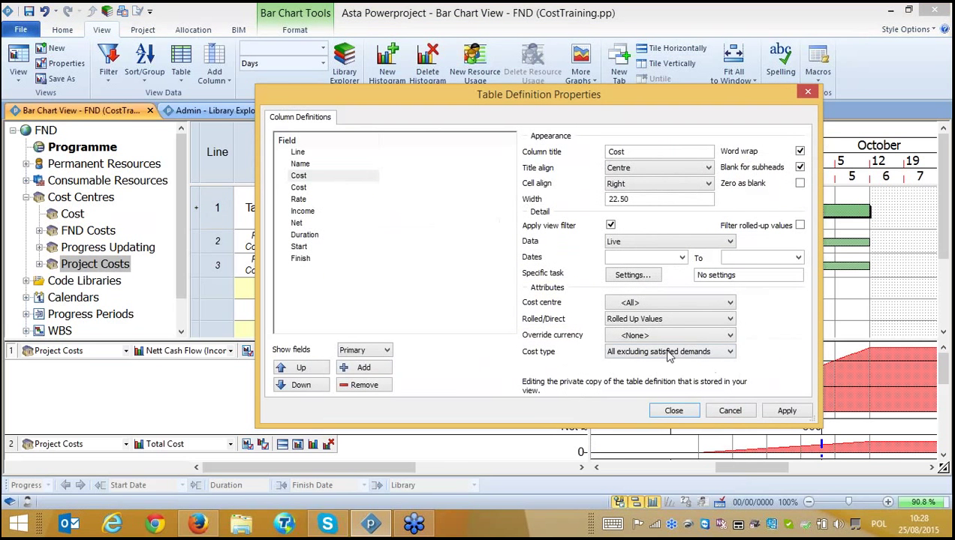
{"action": "left_click", "coordinate": [726, 338]}
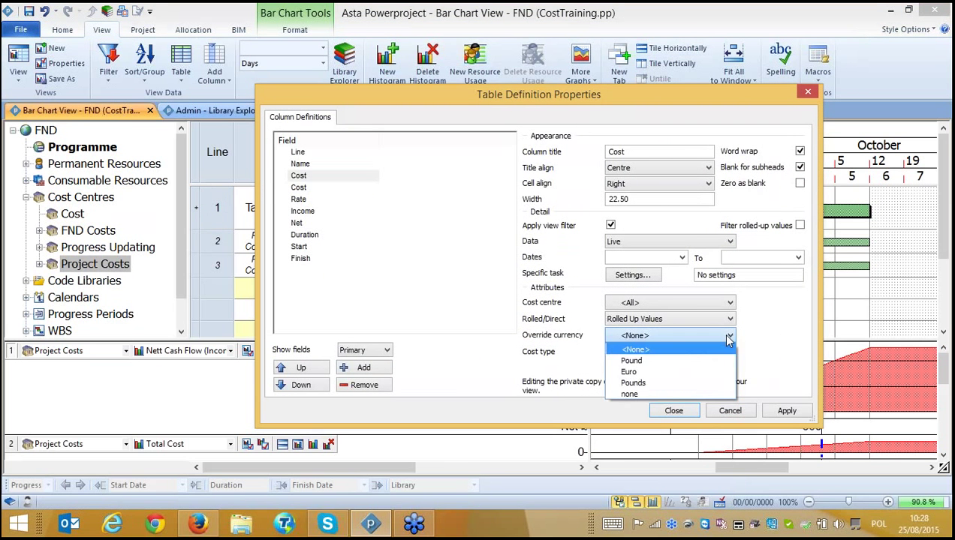
{"action": "left_click", "coordinate": [669, 373]}
{"action": "left_click", "coordinate": [673, 410]}
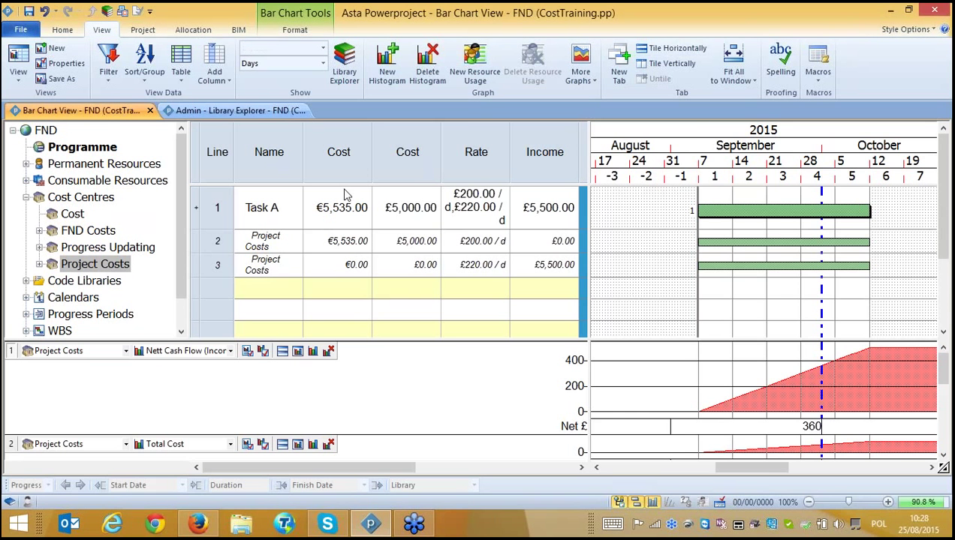
Shorten Task A's bar to finish in the week starting 28 September 2015, and compare its costs in euros and pounds.
{"action": "left_click", "coordinate": [342, 161]}
{"action": "left_click", "coordinate": [406, 207]}
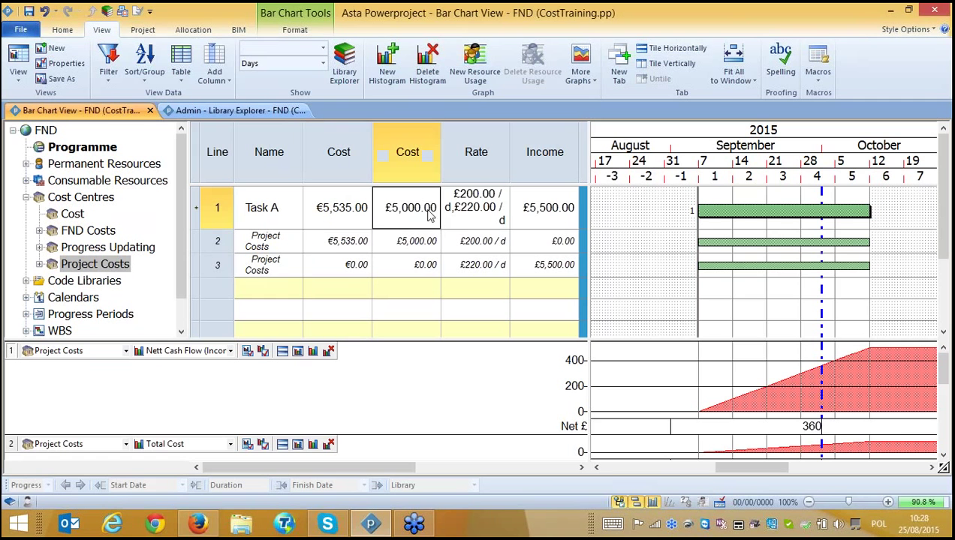
{"action": "left_click_drag", "start_coordinate": [871, 210], "coordinate": [816, 210]}
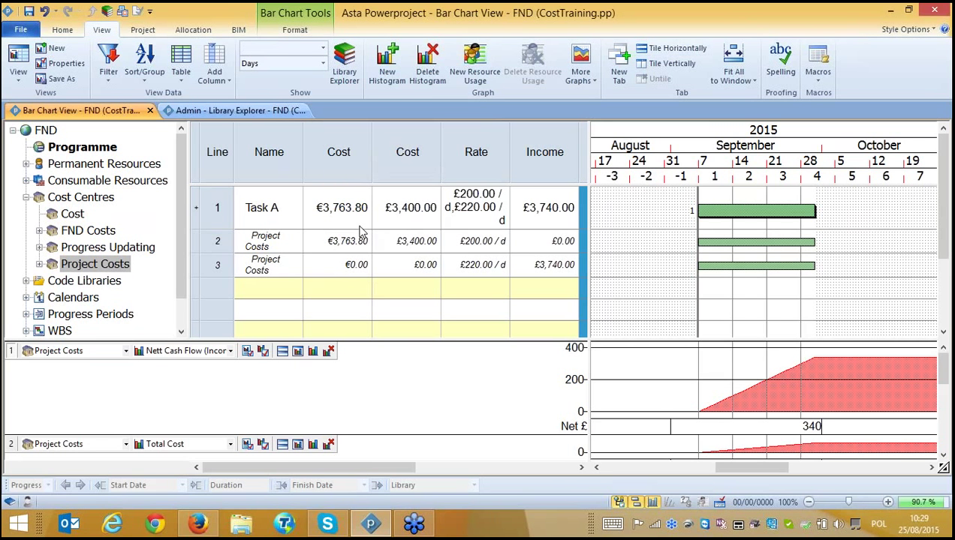
Review the Currency Unit library, including its blank entry row and the exchange rate type options for the none currency.
{"action": "left_click", "coordinate": [237, 111]}
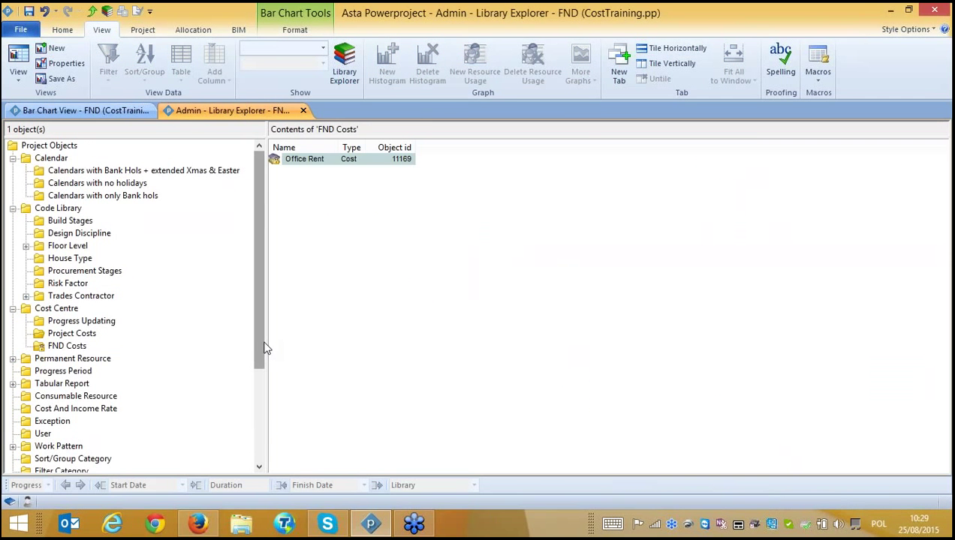
{"action": "left_click_drag", "start_coordinate": [264, 348], "coordinate": [274, 455]}
{"action": "left_click", "coordinate": [73, 449]}
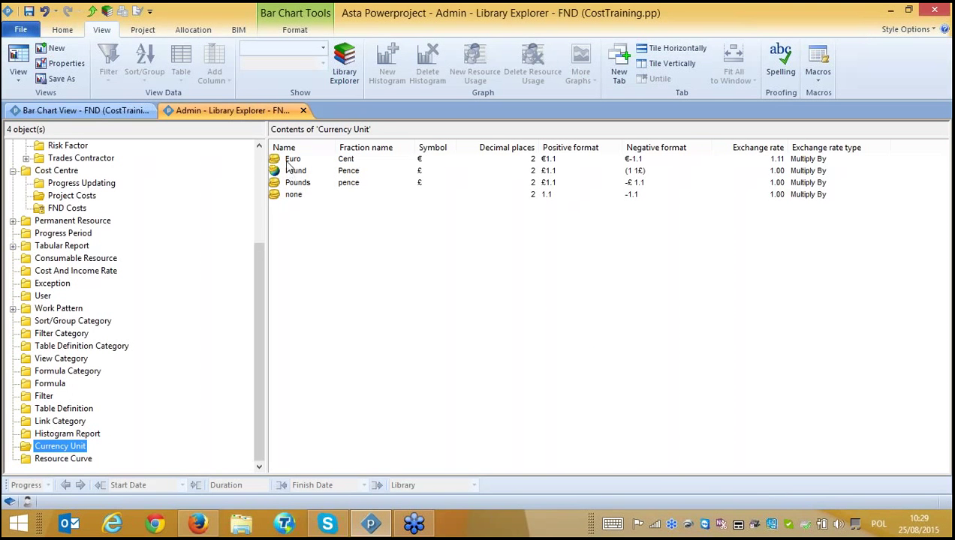
{"action": "left_click", "coordinate": [295, 208]}
{"action": "right_click", "coordinate": [295, 208]}
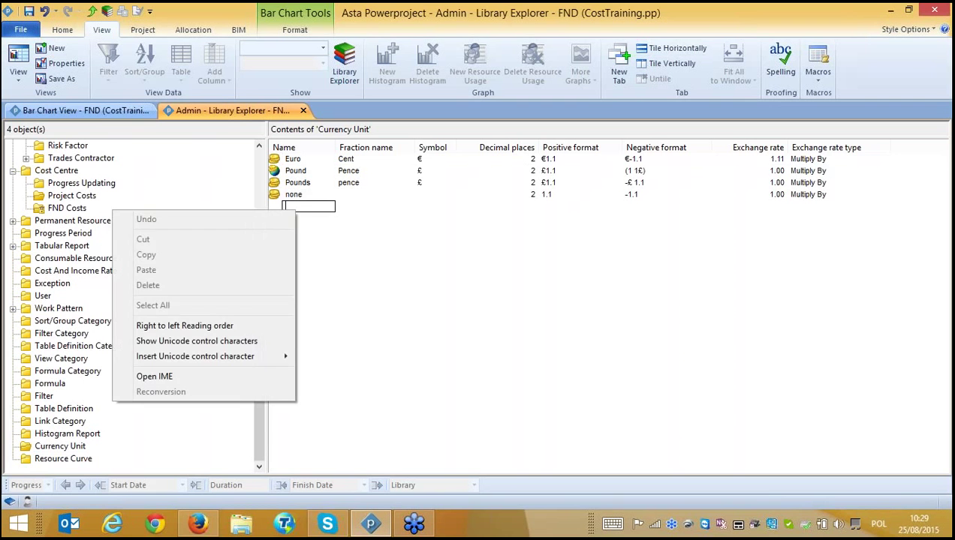
{"action": "key", "text": "Escape"}
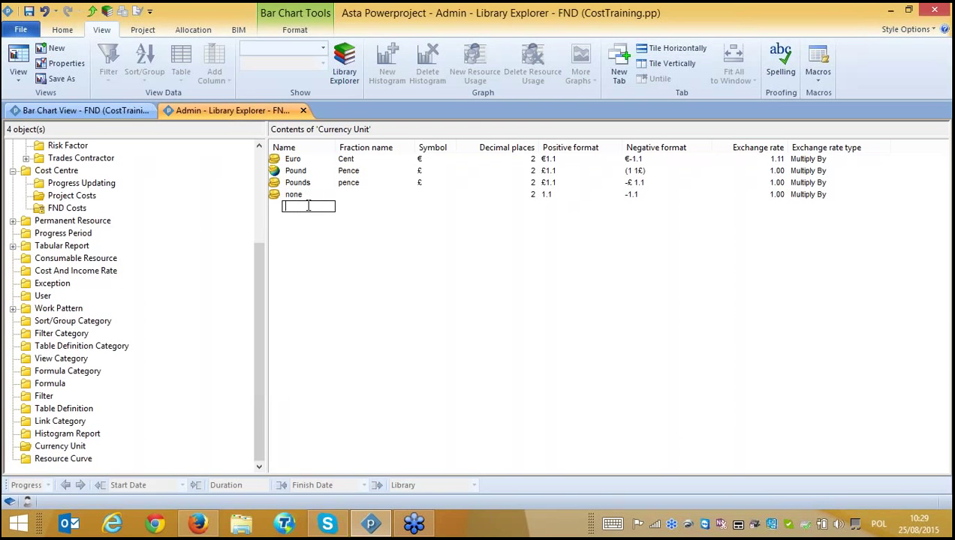
{"action": "left_click", "coordinate": [818, 194]}
{"action": "left_click", "coordinate": [817, 193]}
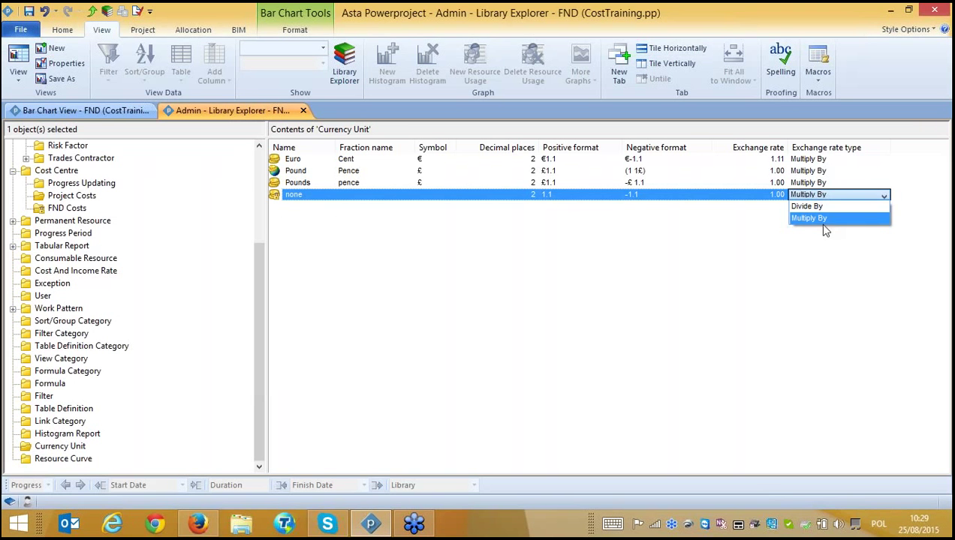
{"action": "left_click", "coordinate": [781, 308]}
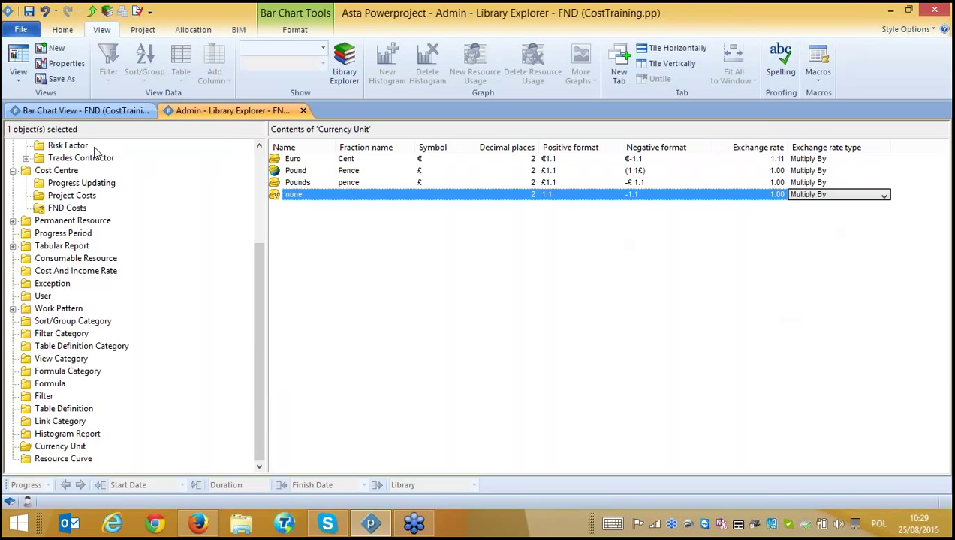
Return to the bar chart and extend Task A's finish into the week of 12 October 2015.
{"action": "left_click", "coordinate": [74, 111]}
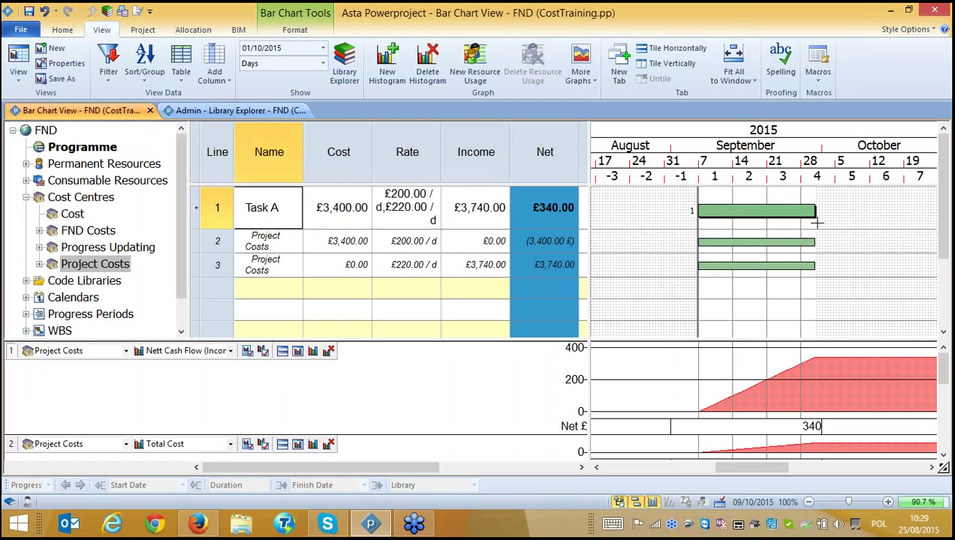
{"action": "left_click_drag", "start_coordinate": [817, 212], "coordinate": [875, 212]}
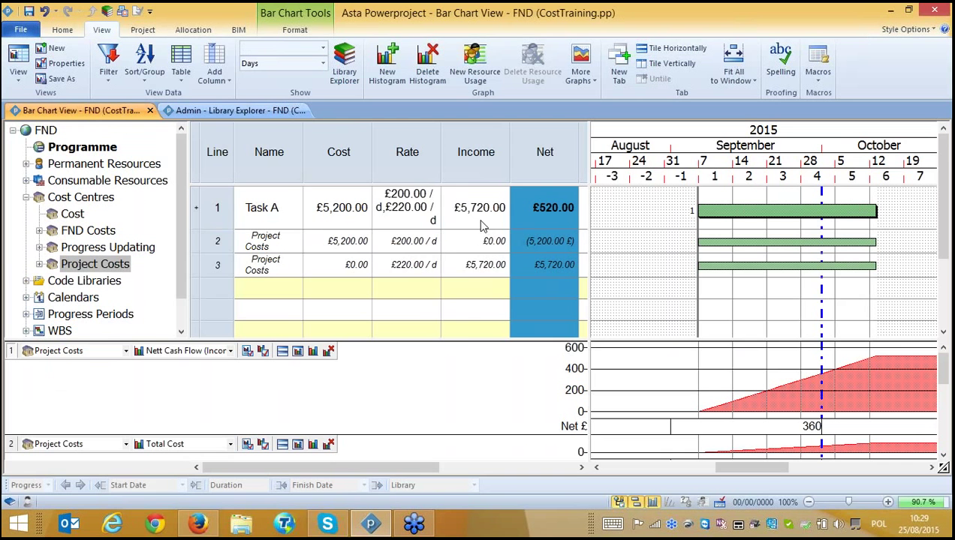
Add two more Cost columns to the table beside the existing Cost column, using the table definition for the second.
{"action": "left_click", "coordinate": [336, 161]}
{"action": "right_click", "coordinate": [335, 162]}
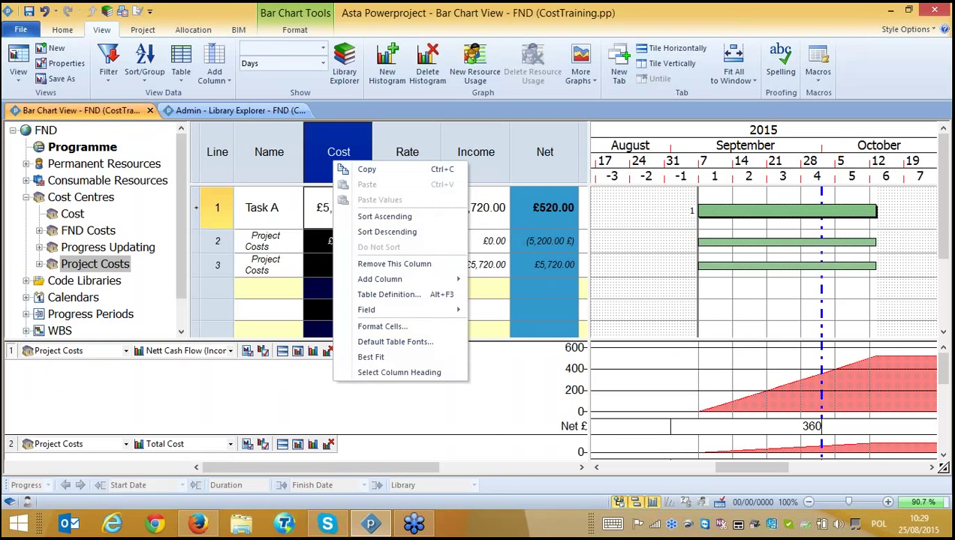
{"action": "mouse_move", "coordinate": [373, 282]}
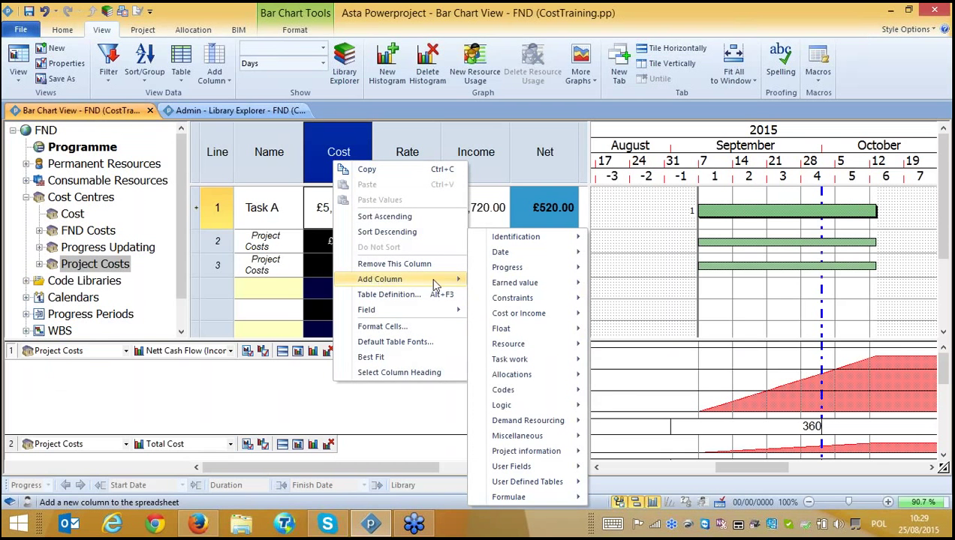
{"action": "mouse_move", "coordinate": [513, 313]}
{"action": "left_click", "coordinate": [623, 268]}
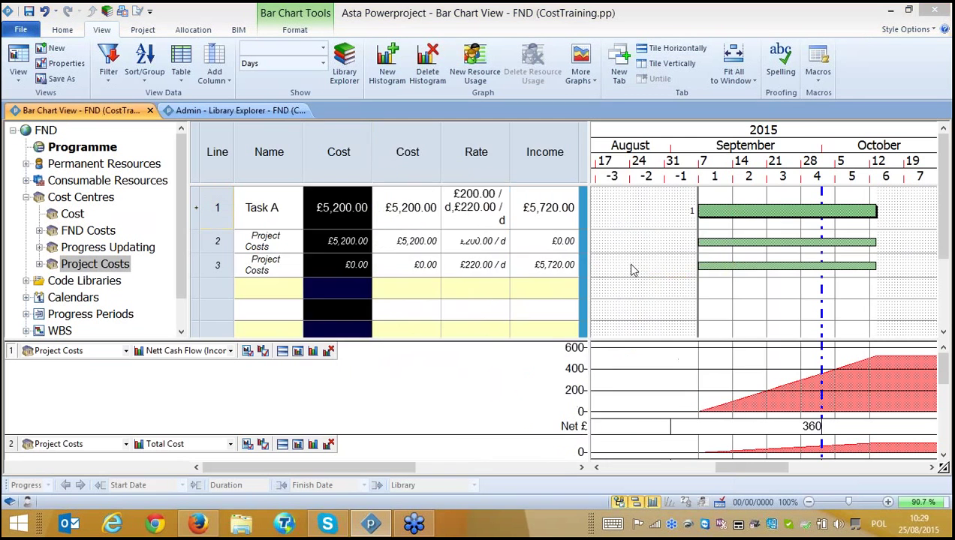
{"action": "left_click", "coordinate": [352, 370]}
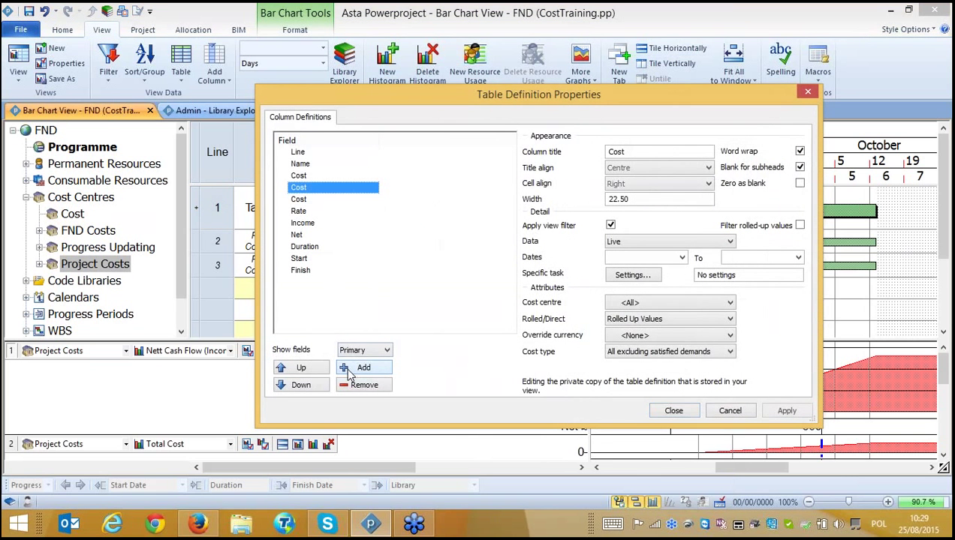
Retitle the first Cost column as Total Cost.
{"action": "left_click", "coordinate": [308, 177]}
{"action": "left_click", "coordinate": [307, 177]}
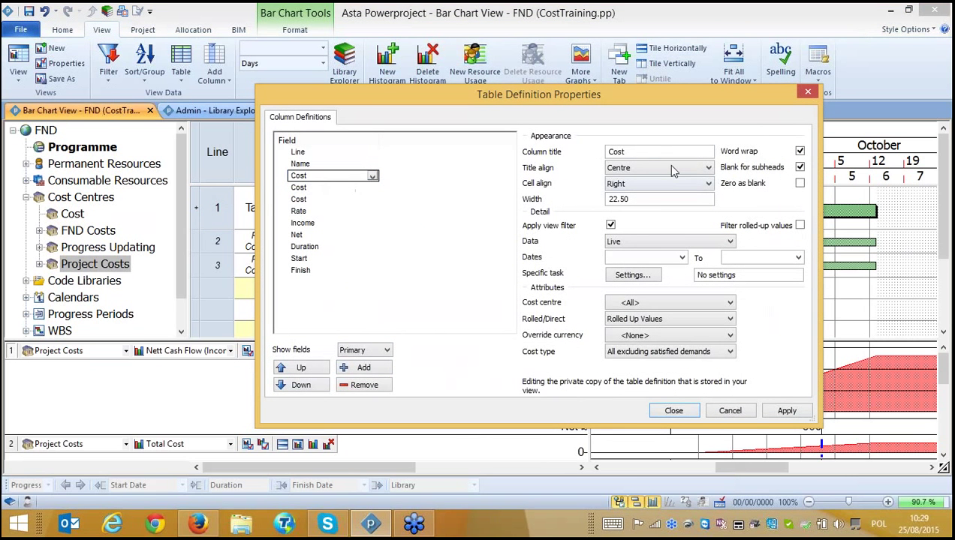
{"action": "left_click", "coordinate": [608, 152]}
{"action": "type", "text": "Total"}
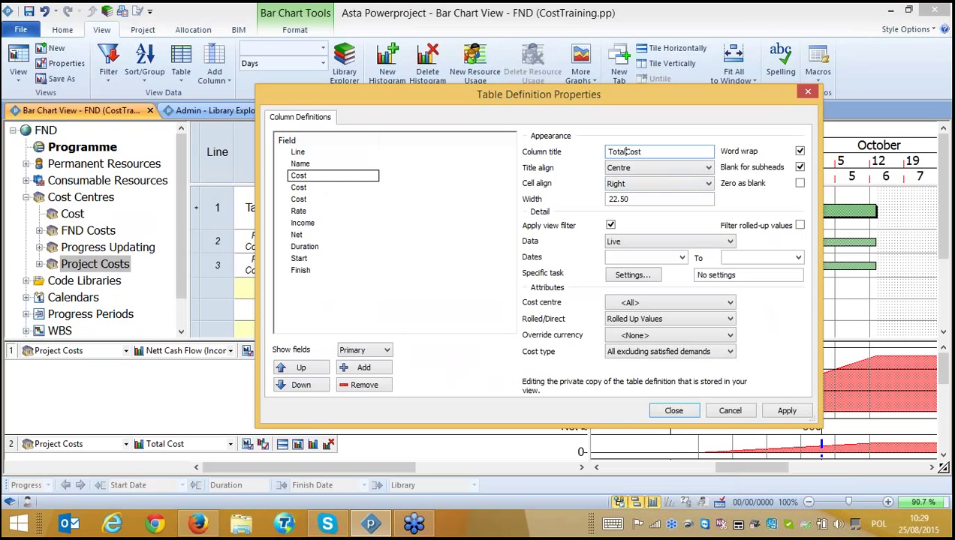
Limit the second Cost column to 01/09/2015 to 30/09/2015 and title it Cost Sep-15.
{"action": "left_click", "coordinate": [304, 187]}
{"action": "left_click", "coordinate": [304, 188]}
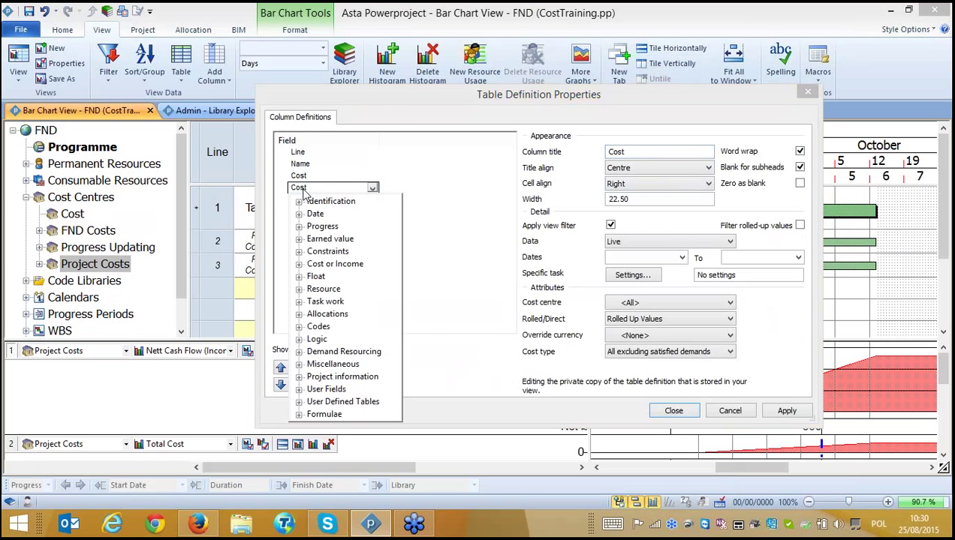
{"action": "left_click", "coordinate": [304, 188]}
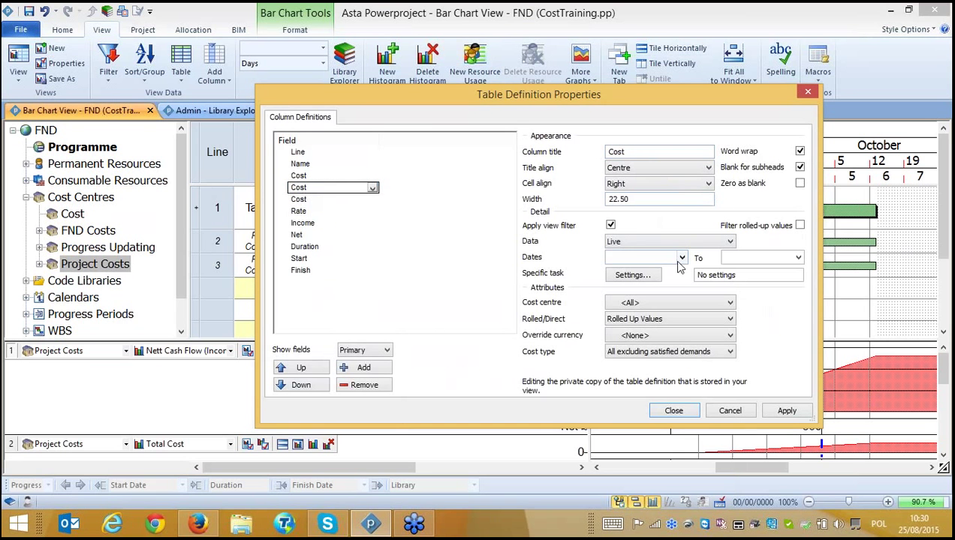
{"action": "left_click_drag", "start_coordinate": [462, 95], "coordinate": [503, 89]}
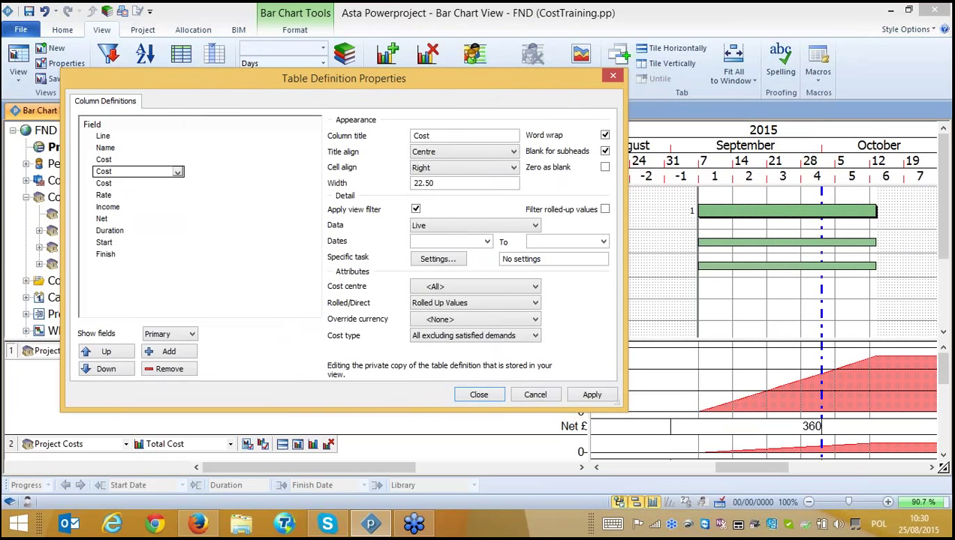
{"action": "left_click", "coordinate": [486, 242]}
{"action": "left_click", "coordinate": [485, 262]}
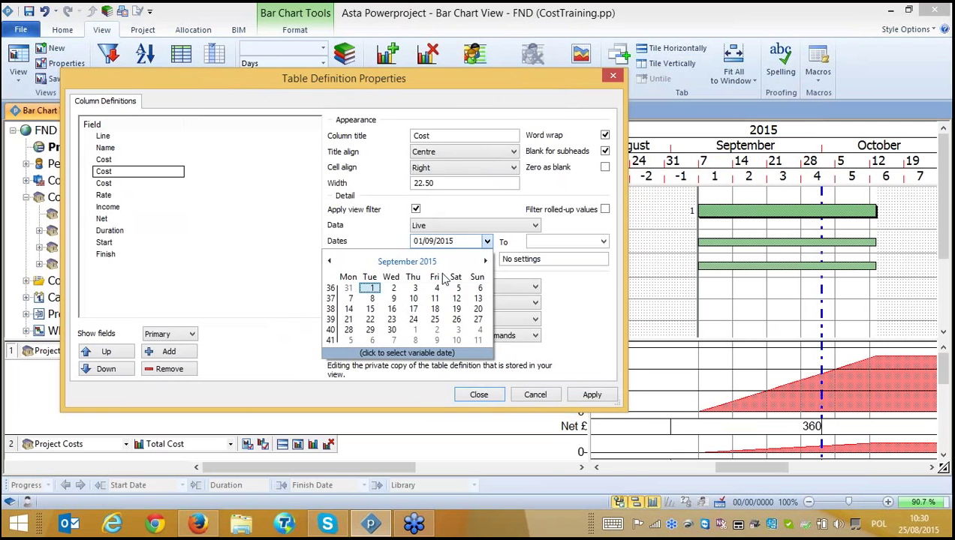
{"action": "left_click", "coordinate": [371, 290]}
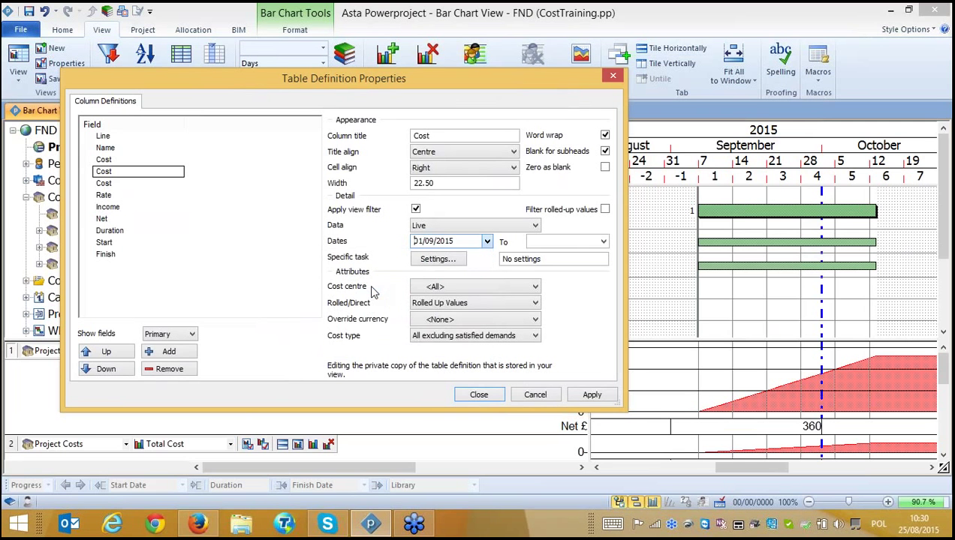
{"action": "left_click", "coordinate": [603, 242]}
{"action": "left_click", "coordinate": [601, 261]}
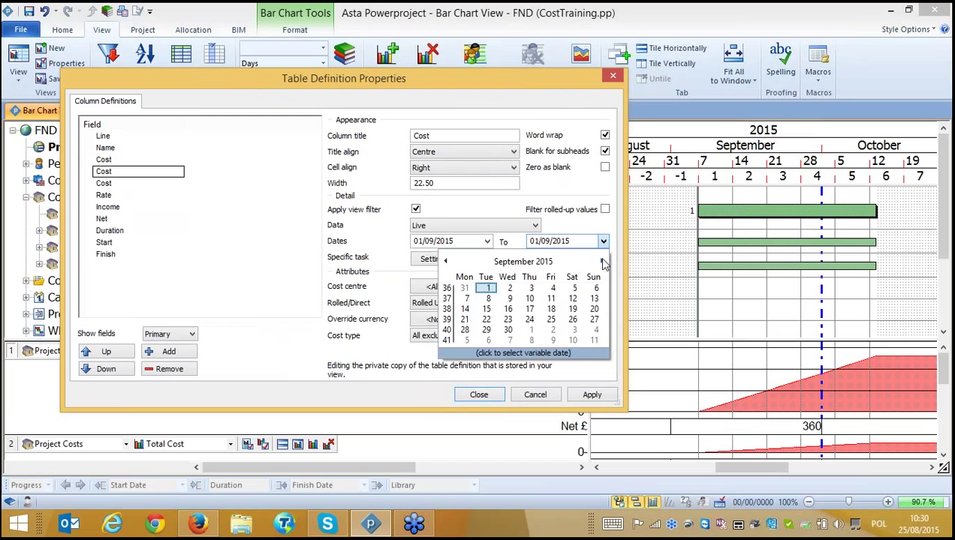
{"action": "left_click", "coordinate": [508, 331]}
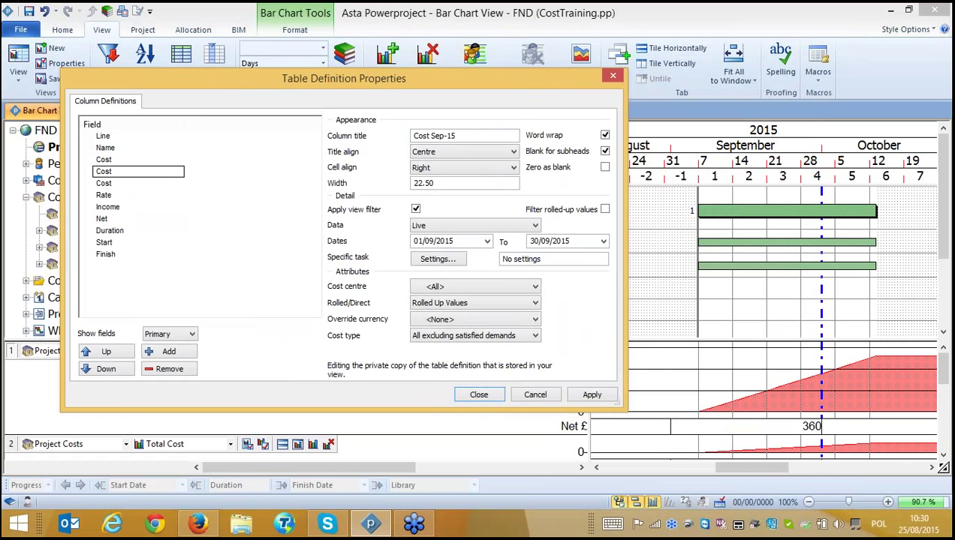
Title the third Cost column Cost Oct-15, limit it to 01/10/2015 to 31/10/2015, and apply the table definition.
{"action": "left_click", "coordinate": [101, 185]}
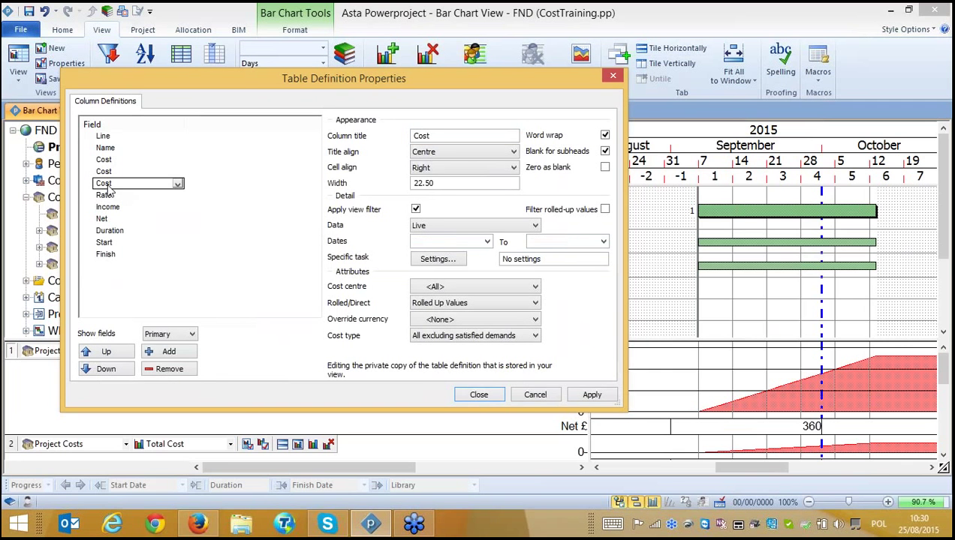
{"action": "left_click", "coordinate": [441, 136]}
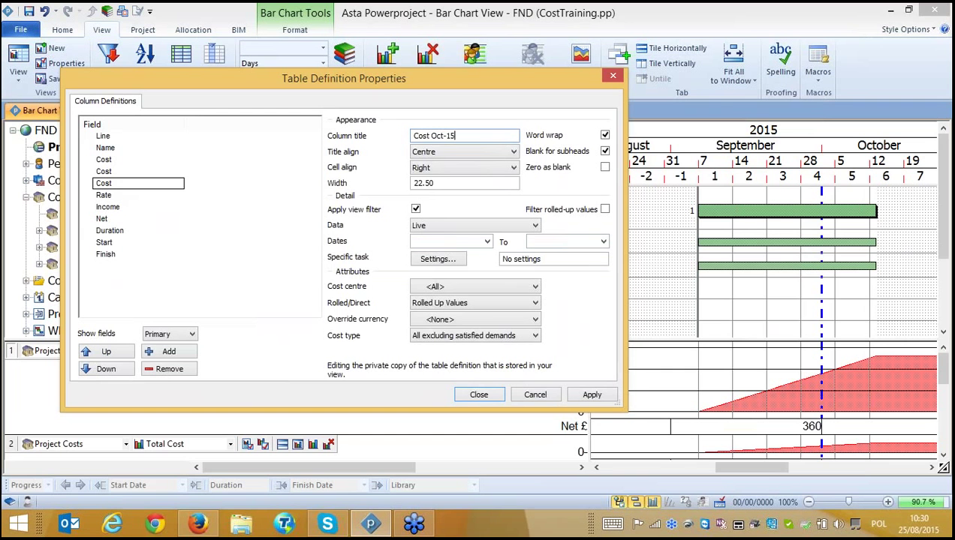
{"action": "left_click", "coordinate": [487, 242]}
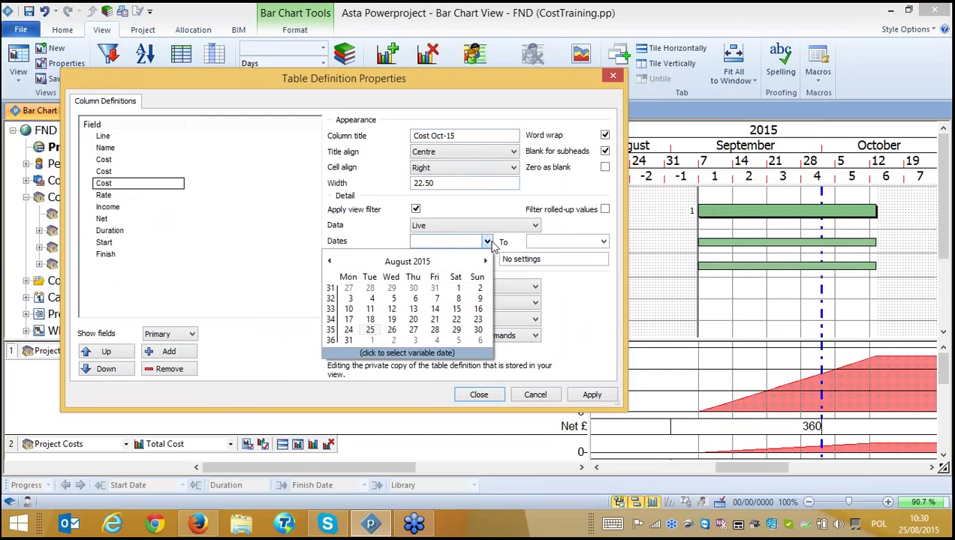
{"action": "left_click", "coordinate": [485, 262]}
{"action": "left_click", "coordinate": [485, 262]}
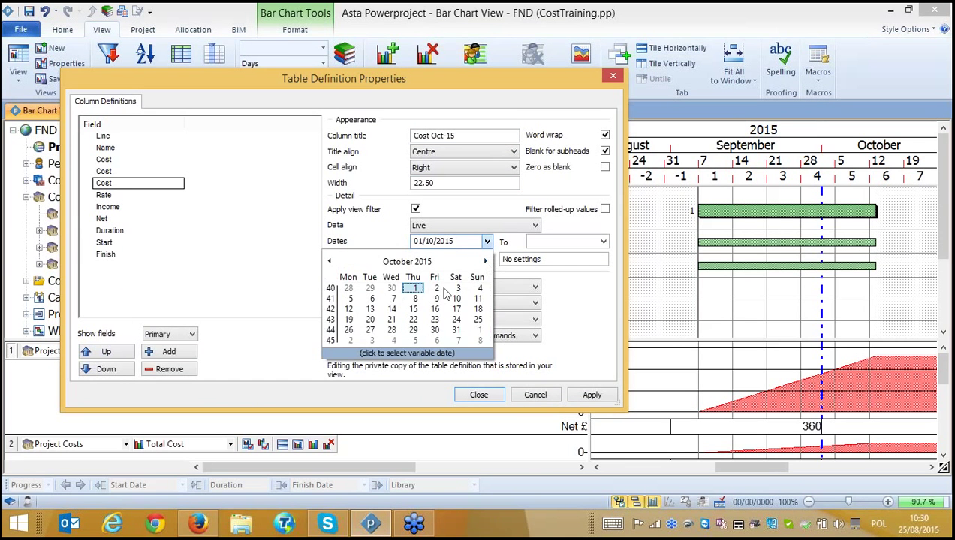
{"action": "left_click", "coordinate": [413, 290]}
{"action": "left_click", "coordinate": [603, 242]}
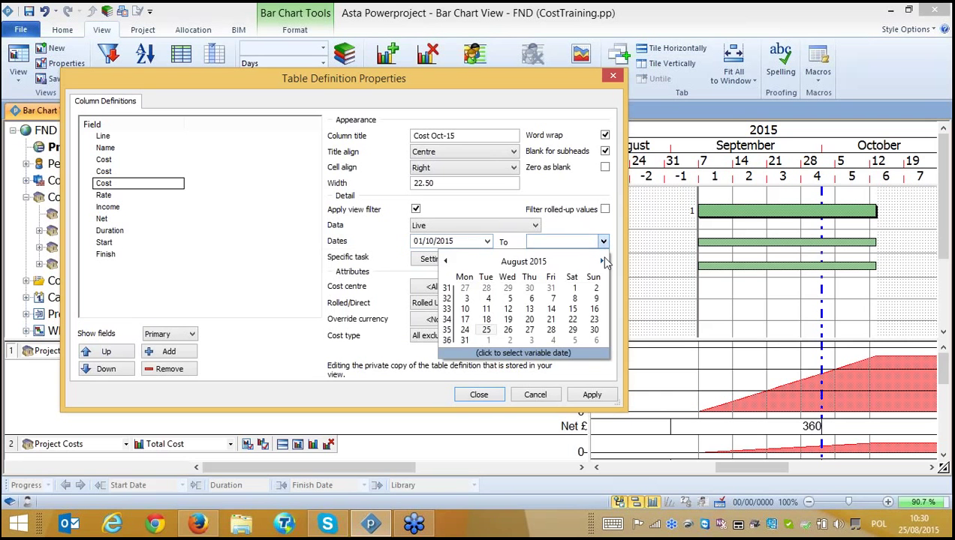
{"action": "left_click", "coordinate": [603, 261]}
{"action": "left_click", "coordinate": [603, 262]}
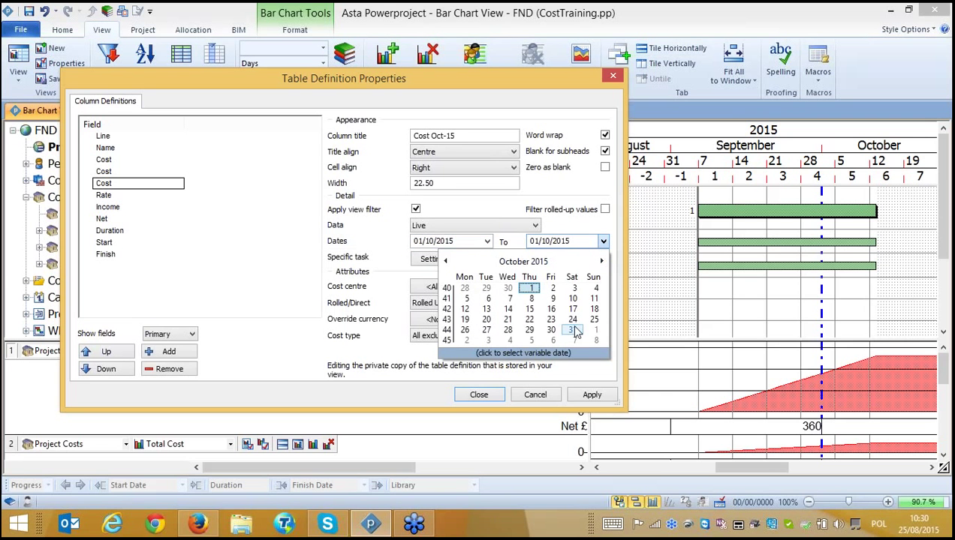
{"action": "left_click", "coordinate": [569, 328]}
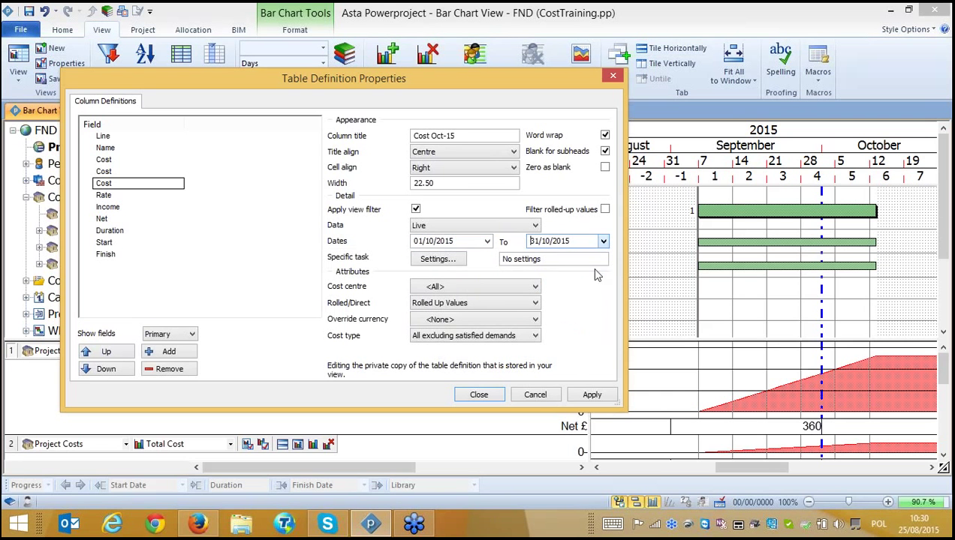
{"action": "left_click", "coordinate": [592, 395]}
{"action": "left_click", "coordinate": [479, 394]}
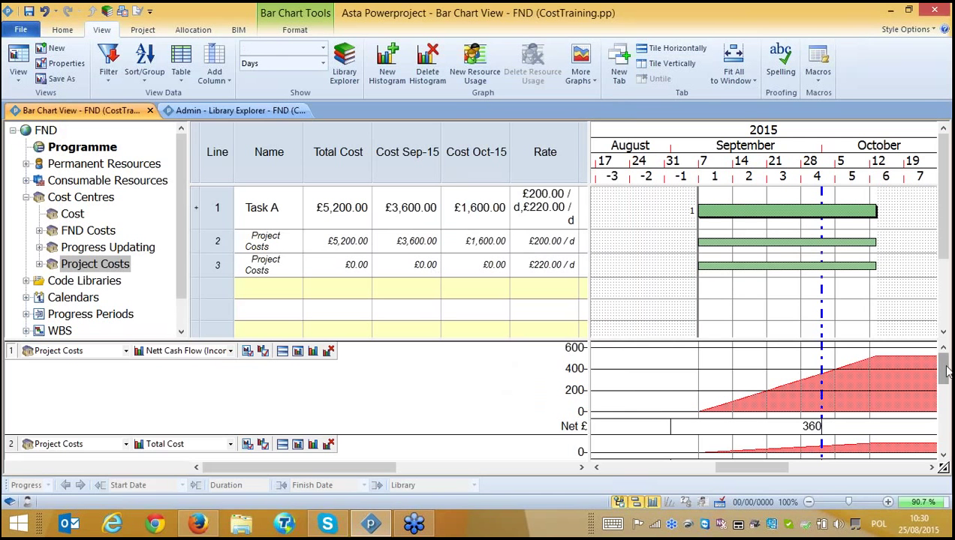
Compare the September and October values in the Monthly Costs histogram with the new monthly cost columns.
{"action": "left_click_drag", "start_coordinate": [942, 368], "coordinate": [949, 412]}
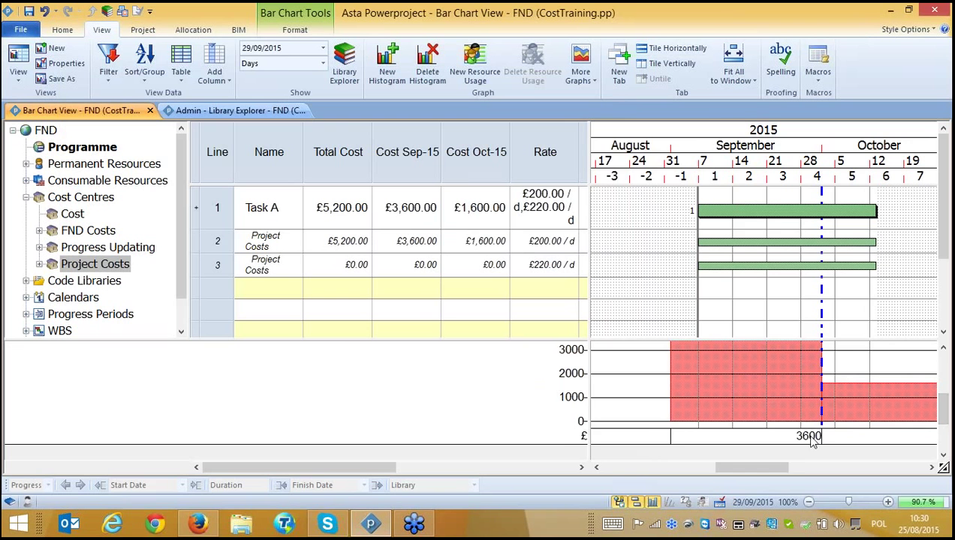
{"action": "left_click_drag", "start_coordinate": [746, 467], "coordinate": [762, 471]}
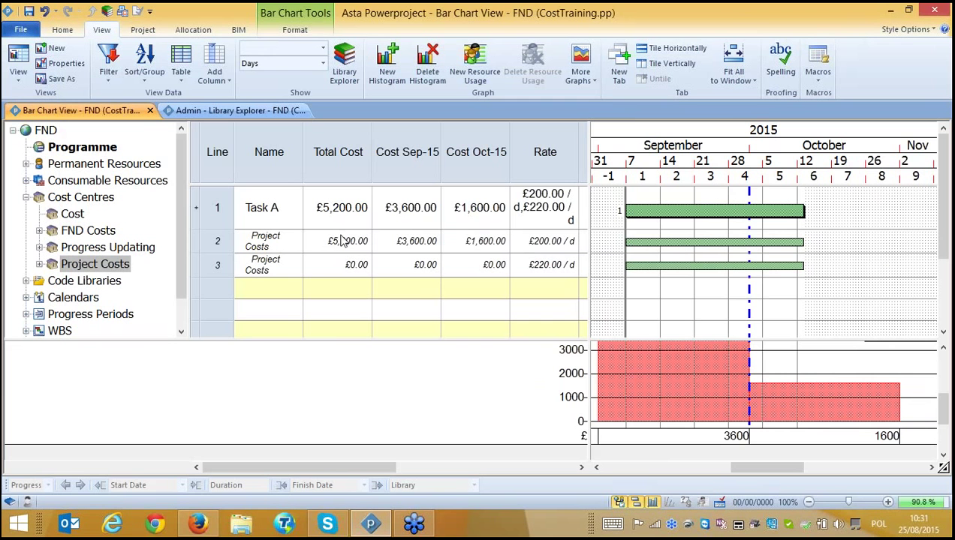
{"action": "left_click", "coordinate": [709, 394]}
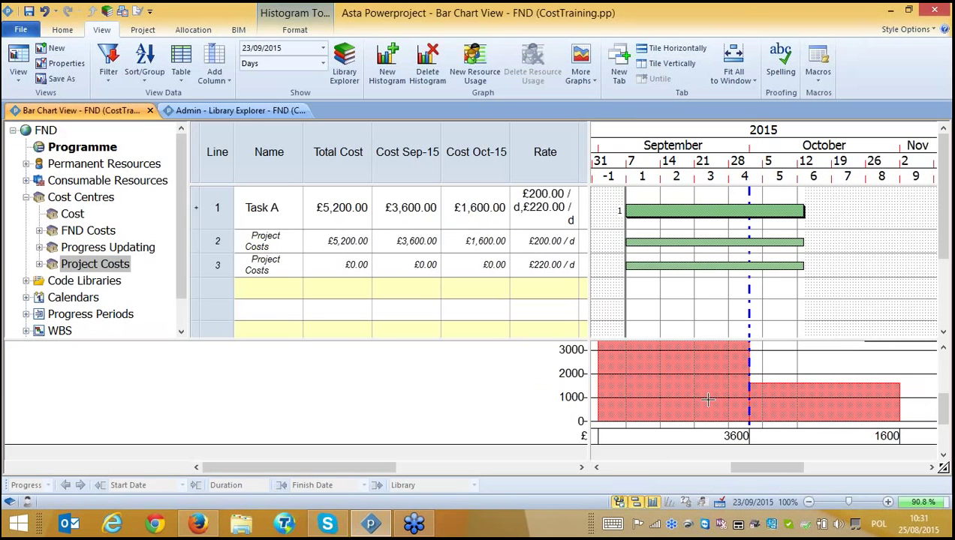
{"action": "mouse_move", "coordinate": [707, 400]}
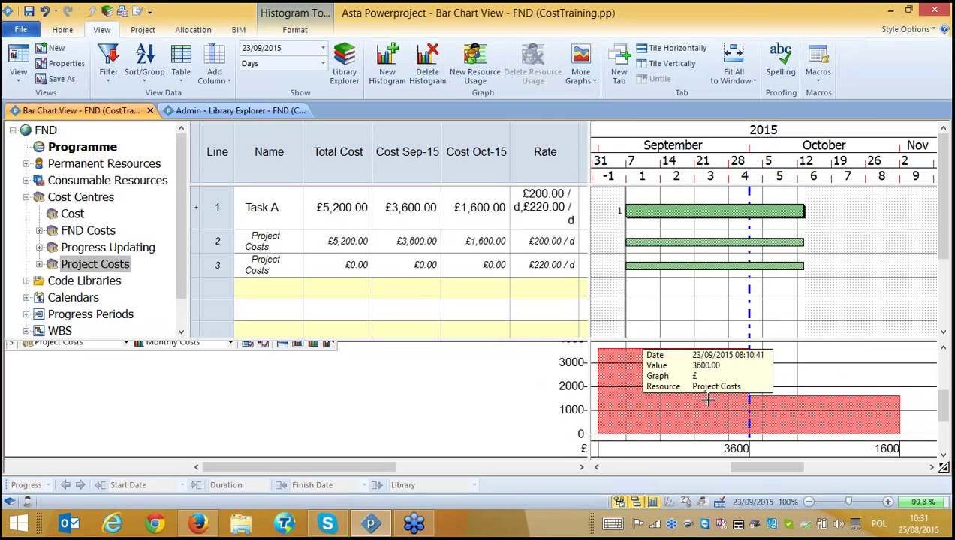
Add the Nonlinearity column from the Allocations fields before Total Cost and close the table definition.
{"action": "right_click", "coordinate": [327, 152]}
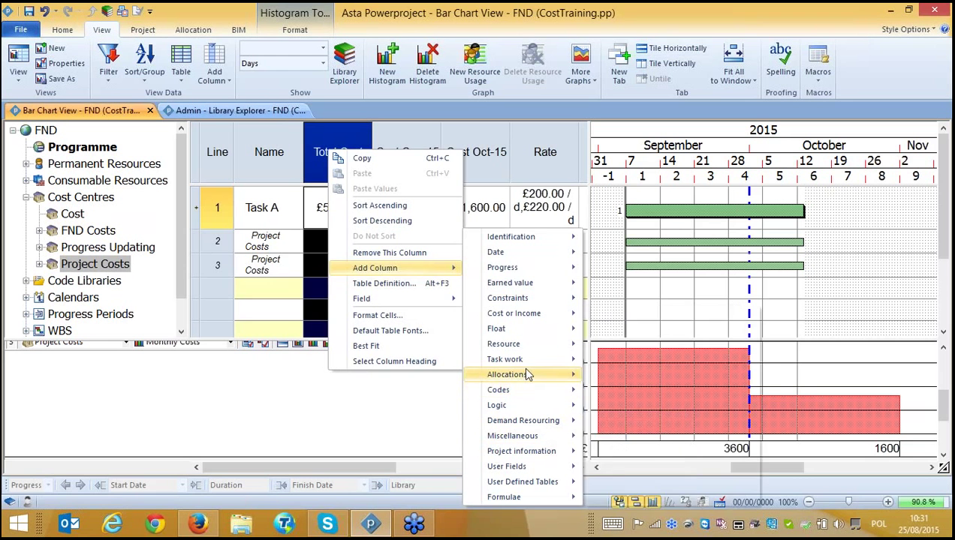
{"action": "mouse_move", "coordinate": [528, 374]}
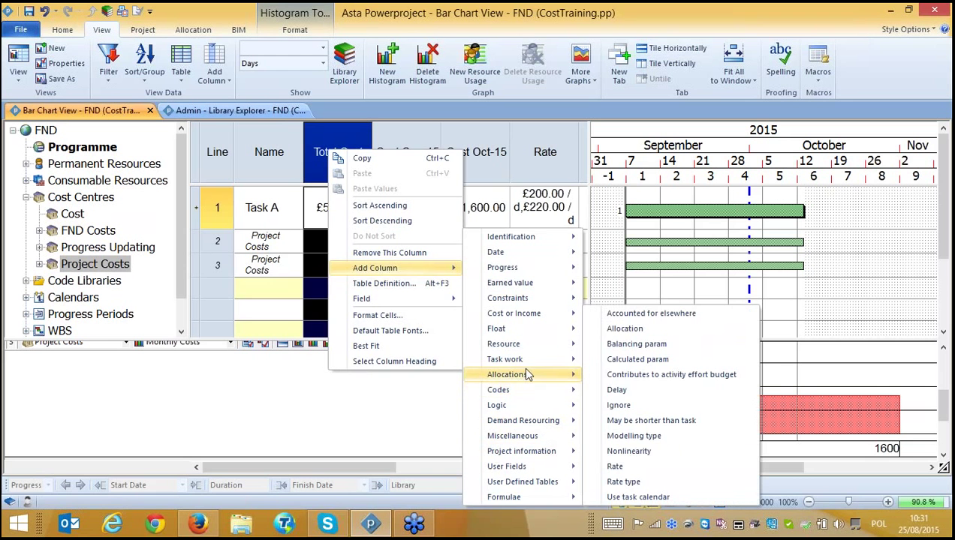
{"action": "left_click", "coordinate": [638, 453]}
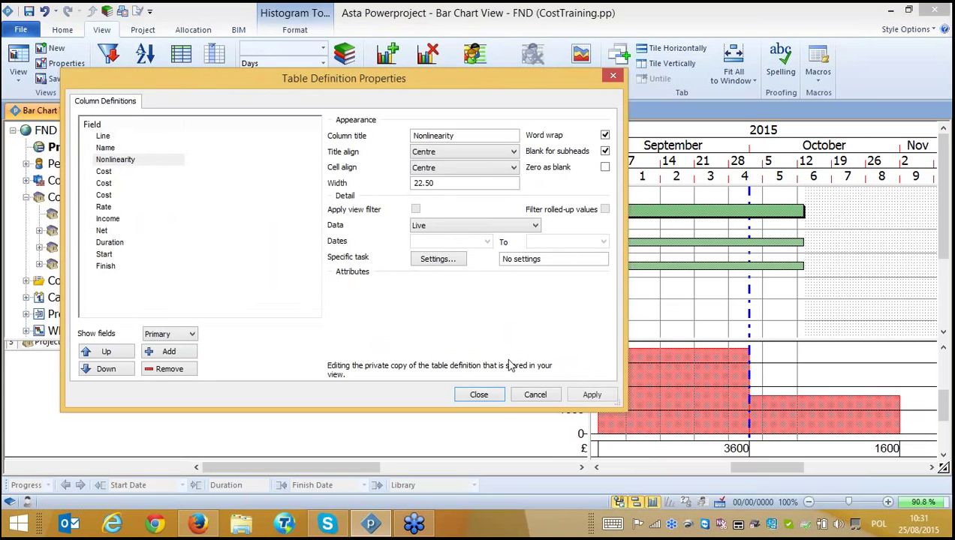
{"action": "left_click", "coordinate": [494, 396]}
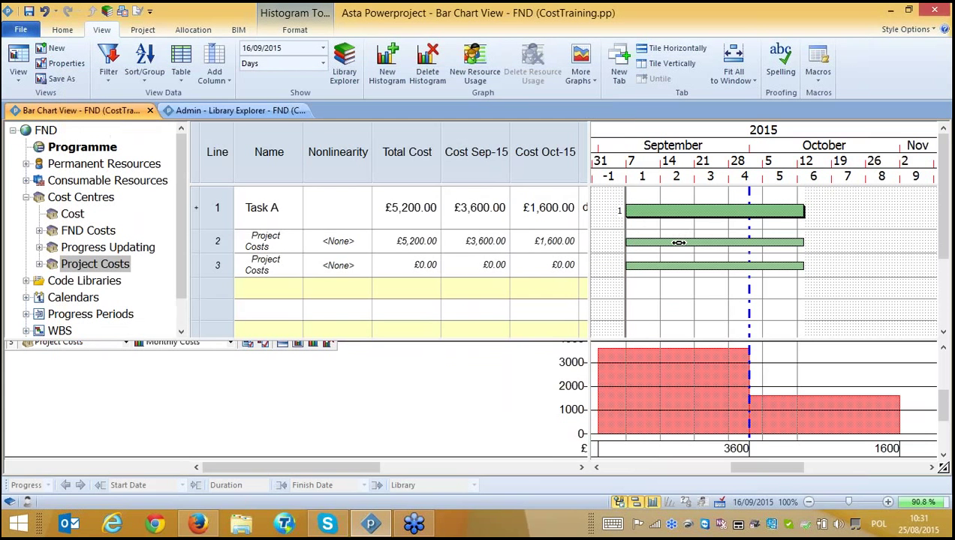
Apply the Bell Shaped resource curve to Task A's first Project Costs allocation and review its daily costs and the cost histograms.
{"action": "double_click", "coordinate": [681, 242]}
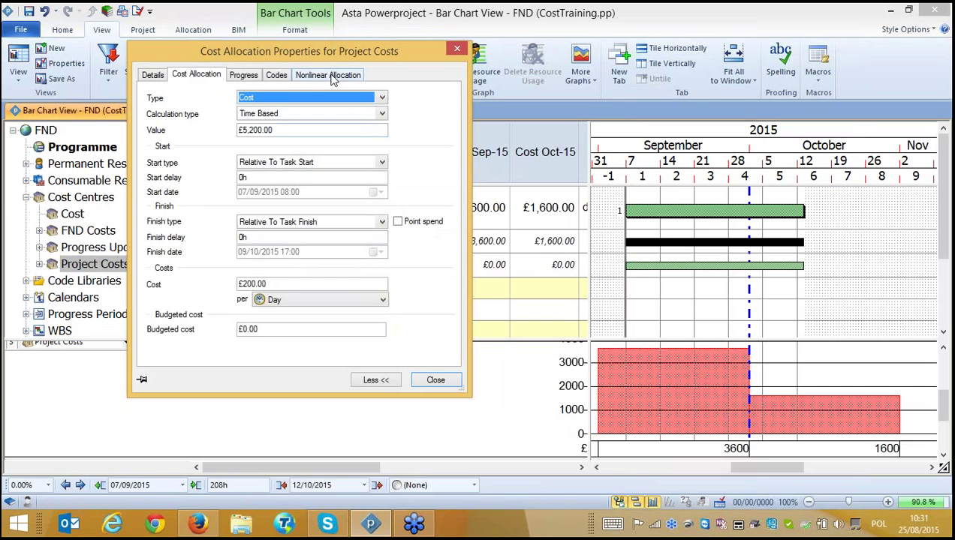
{"action": "left_click", "coordinate": [325, 78]}
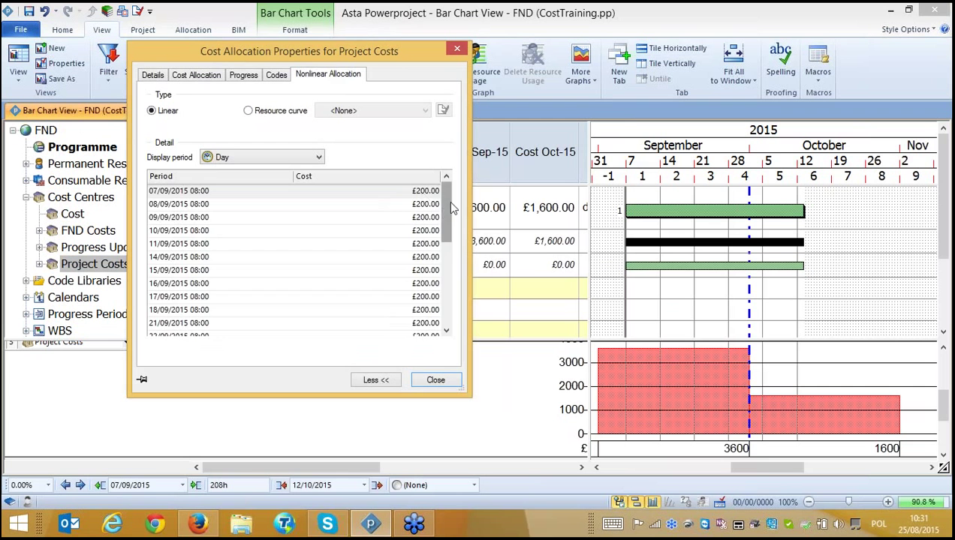
{"action": "left_click_drag", "start_coordinate": [446, 220], "coordinate": [460, 180]}
{"action": "left_click", "coordinate": [247, 110]}
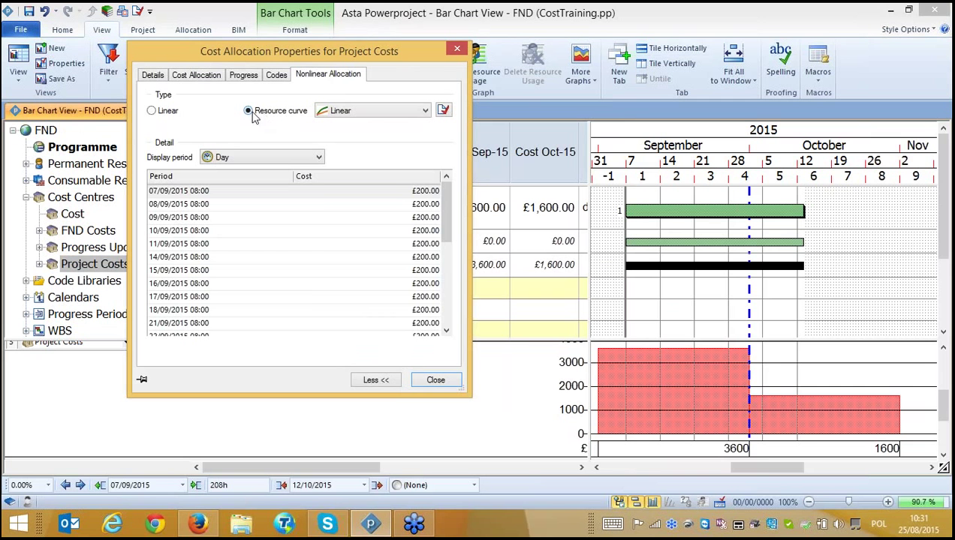
{"action": "left_click", "coordinate": [428, 111]}
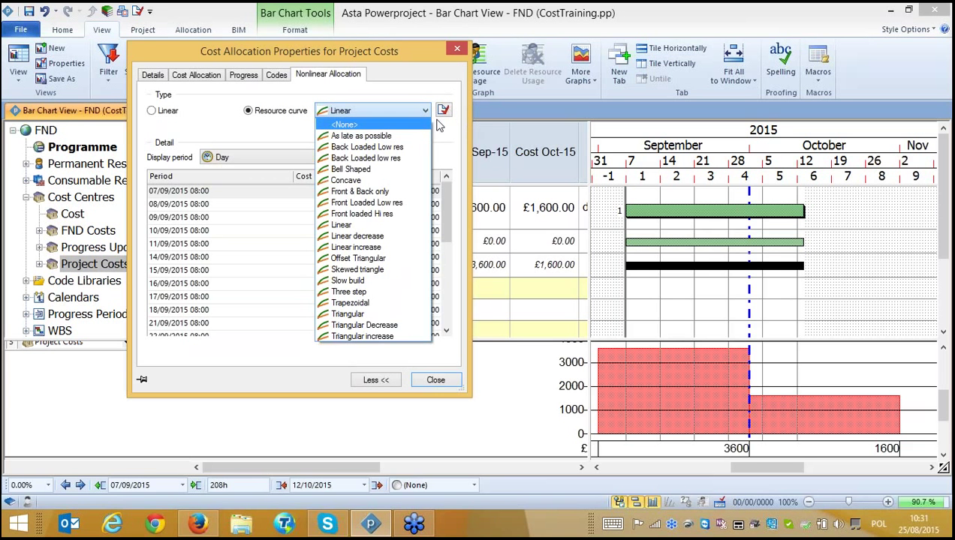
{"action": "left_click", "coordinate": [365, 171]}
{"action": "left_click", "coordinate": [944, 412]}
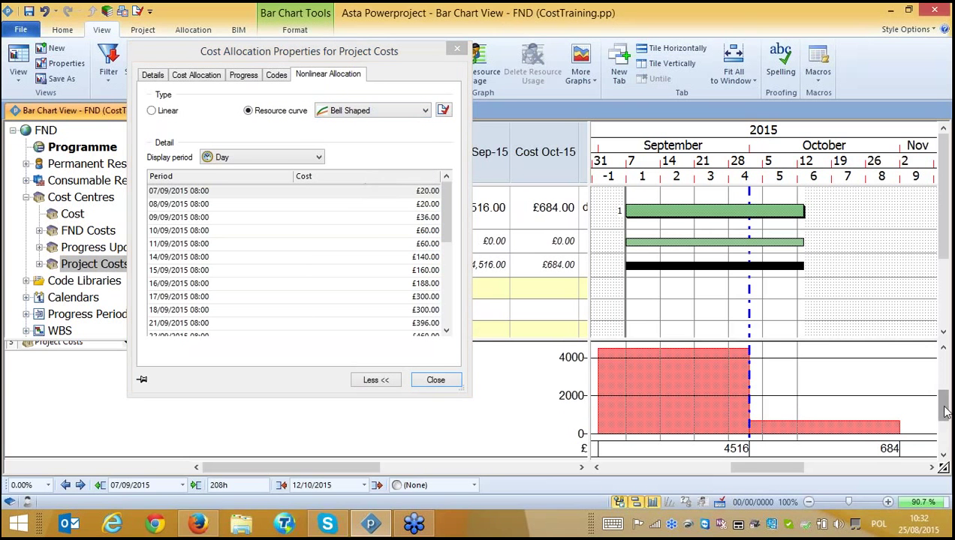
{"action": "left_click_drag", "start_coordinate": [944, 411], "coordinate": [944, 372]}
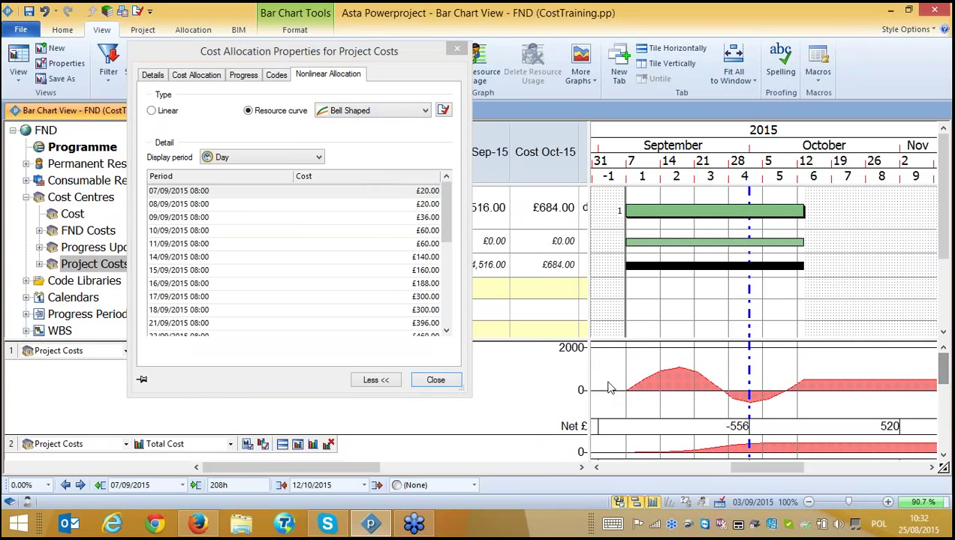
{"action": "left_click_drag", "start_coordinate": [767, 433], "coordinate": [784, 456]}
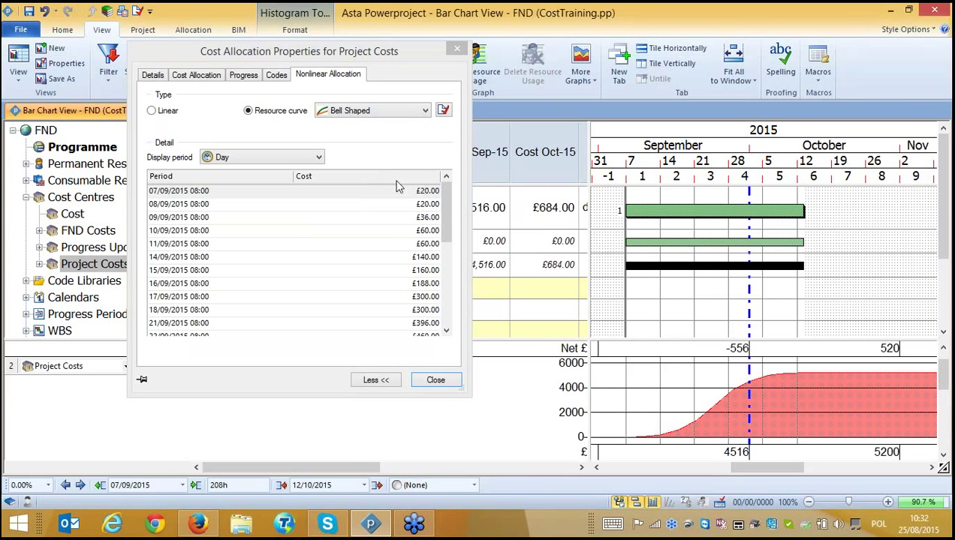
{"action": "left_click_drag", "start_coordinate": [448, 236], "coordinate": [446, 326]}
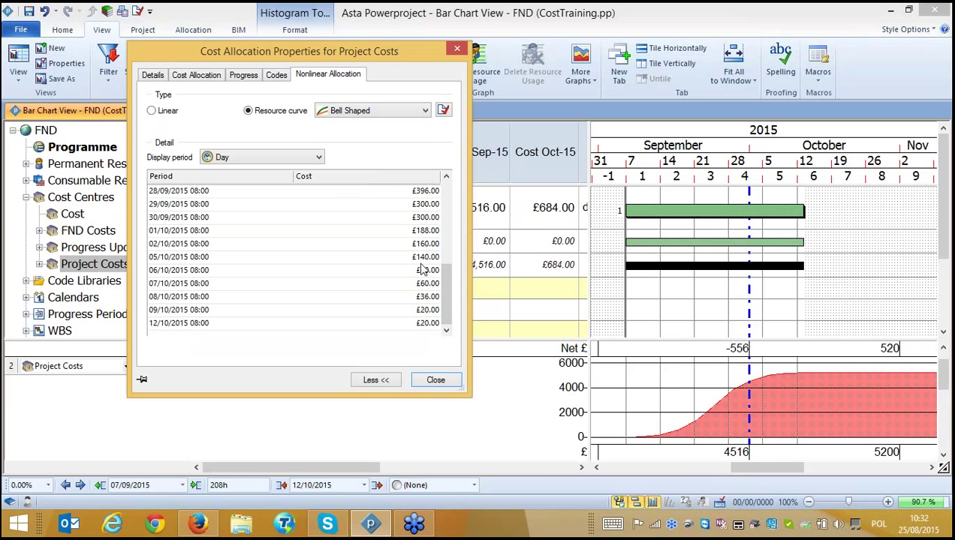
Switch the allocation's resource curve to Front & Back only and review the resulting daily costs.
{"action": "left_click", "coordinate": [424, 110]}
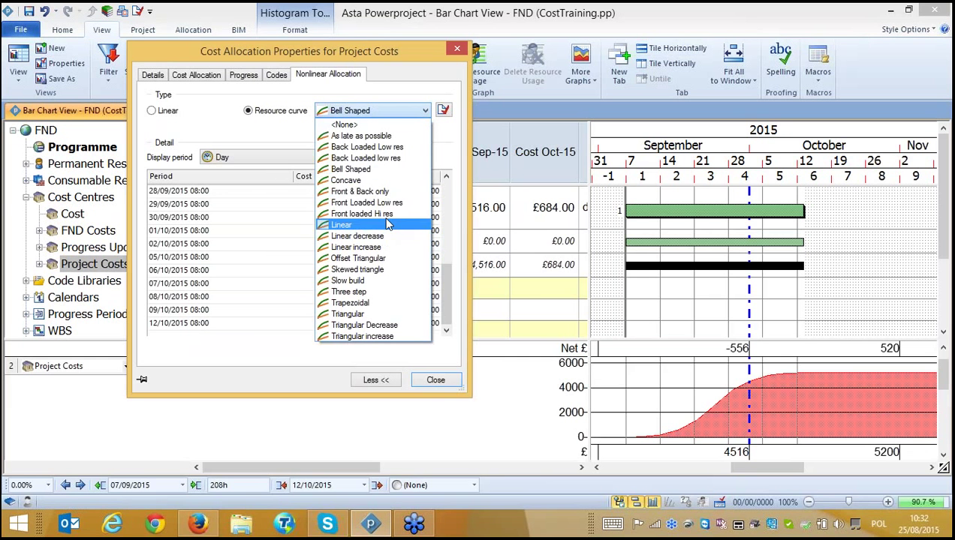
{"action": "left_click", "coordinate": [381, 193]}
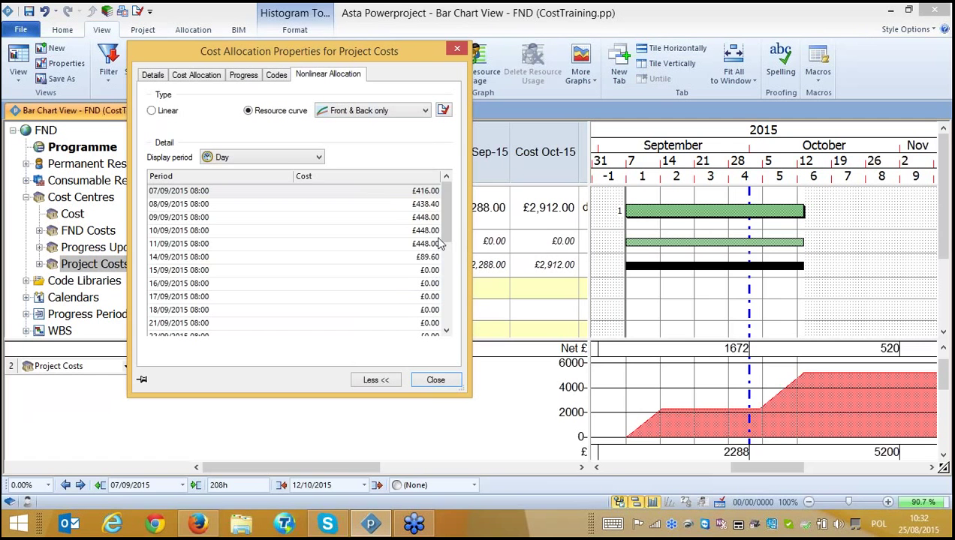
{"action": "left_click_drag", "start_coordinate": [446, 225], "coordinate": [446, 311]}
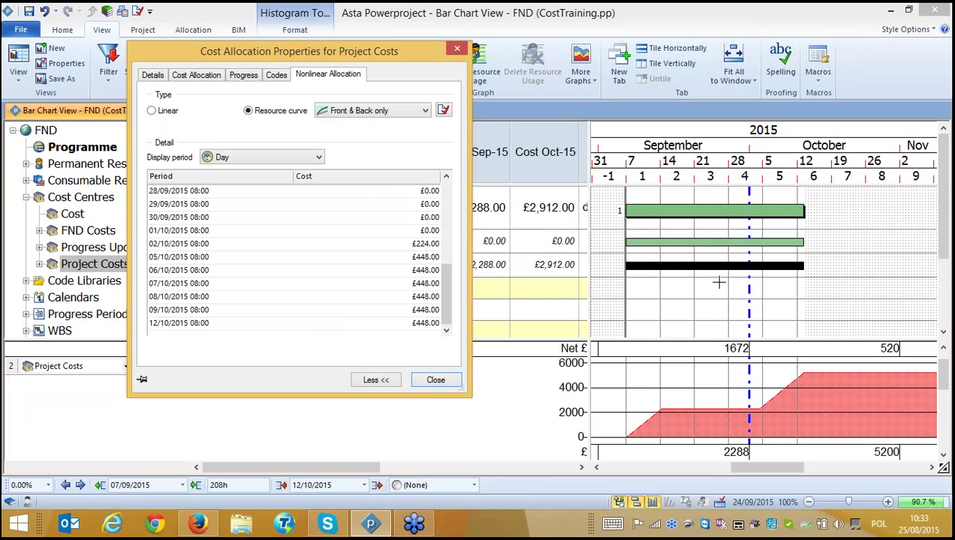
Open the properties of the selected resource curve and rename it Front & Back only NEW.
{"action": "left_click", "coordinate": [443, 111]}
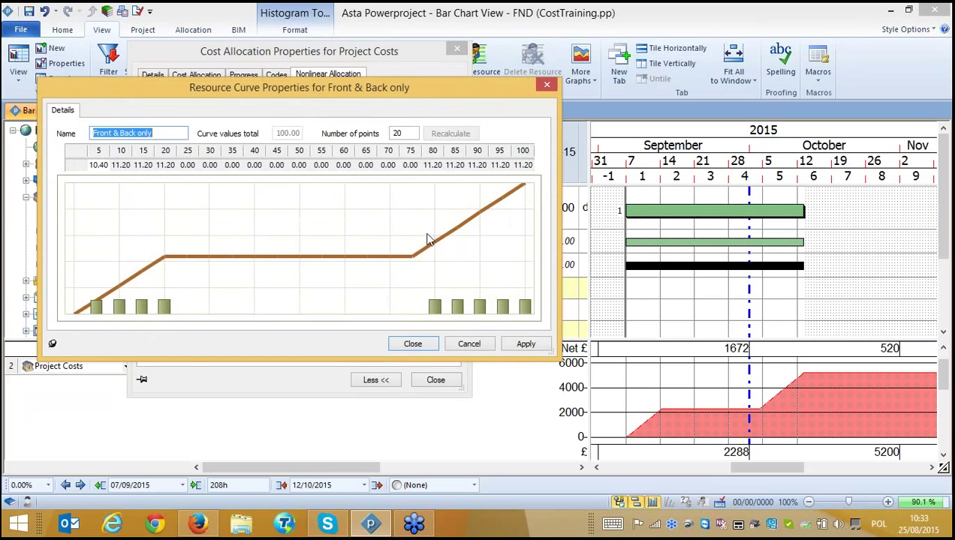
{"action": "left_click_drag", "start_coordinate": [501, 91], "coordinate": [618, 161]}
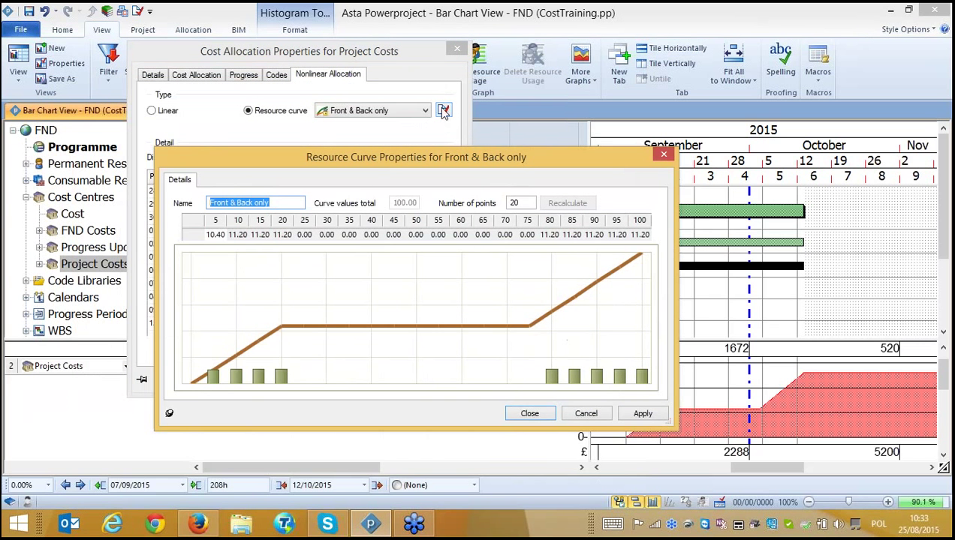
{"action": "left_click", "coordinate": [278, 208]}
{"action": "type", "text": "8"}
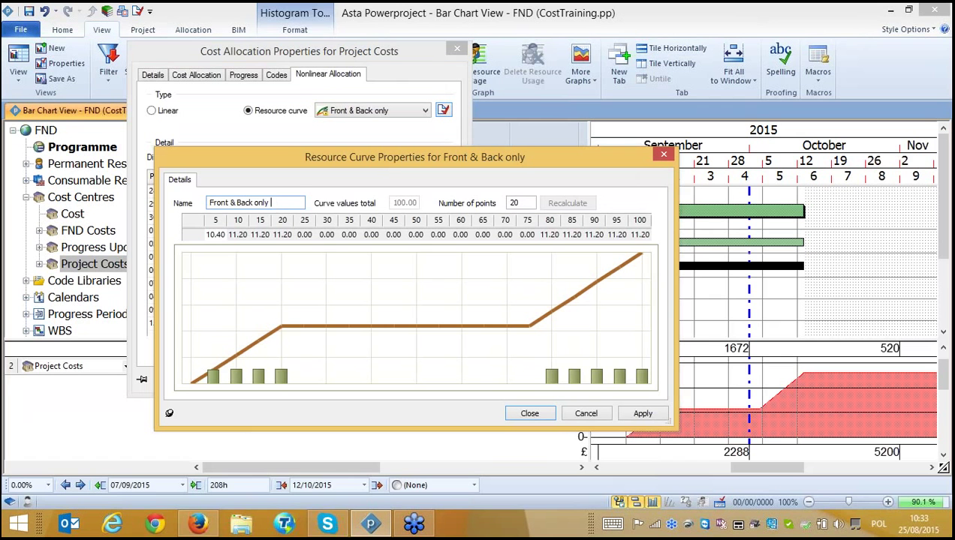
{"action": "key", "text": "BackSpace"}
{"action": "type", "text": "NEW"}
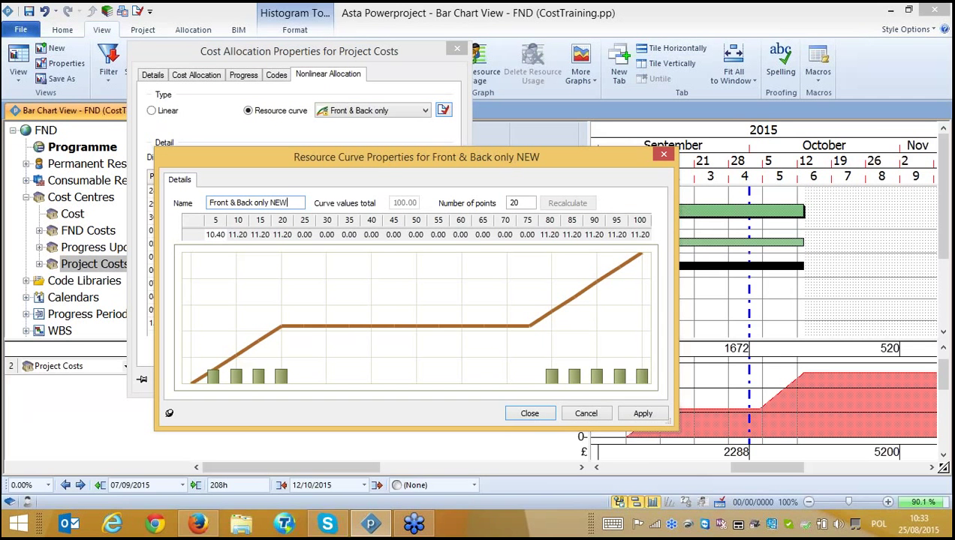
Set the curve values at points 5, 10 and 15 to 5, 7 and 10.
{"action": "left_click", "coordinate": [217, 235]}
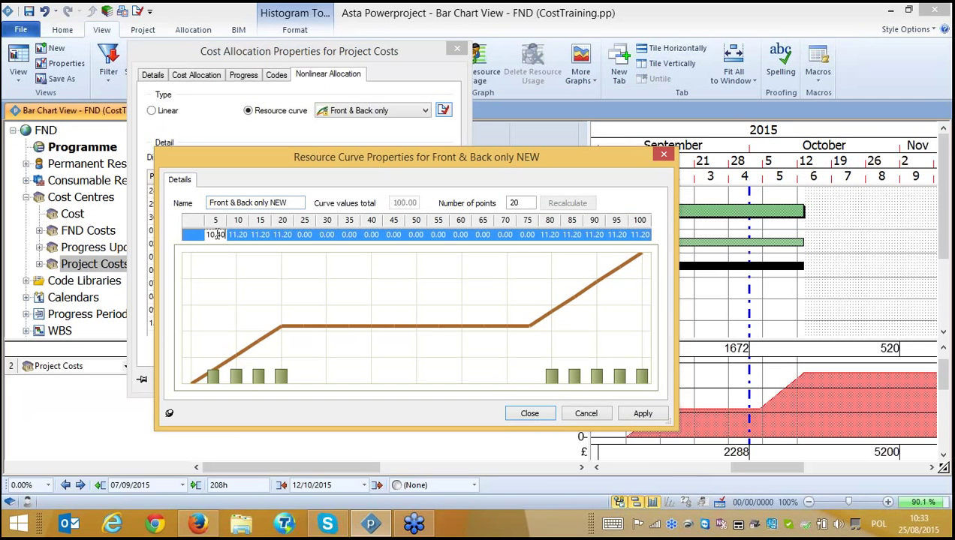
{"action": "double_click", "coordinate": [208, 235]}
{"action": "type", "text": "5"}
{"action": "left_click", "coordinate": [235, 234]}
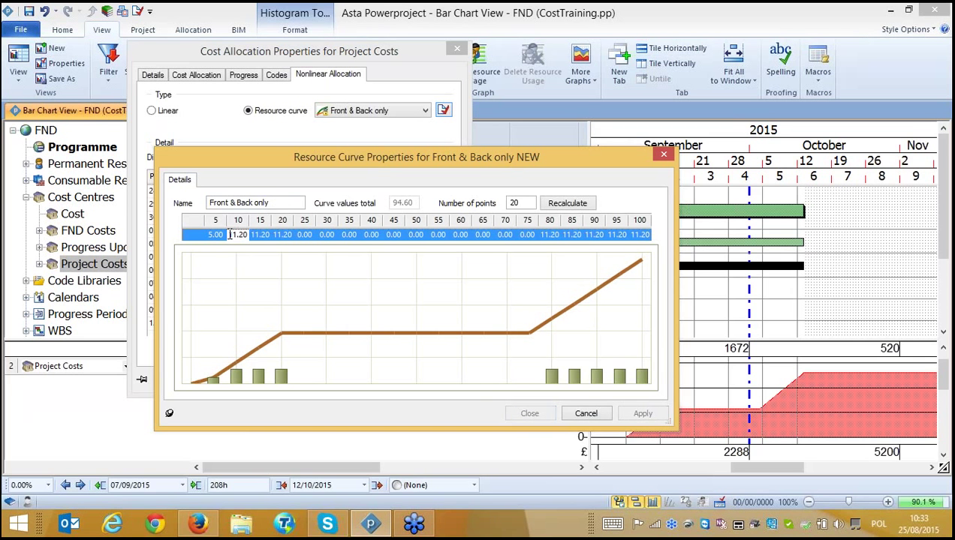
{"action": "double_click", "coordinate": [229, 235]}
{"action": "type", "text": "7"}
{"action": "left_click", "coordinate": [260, 234]}
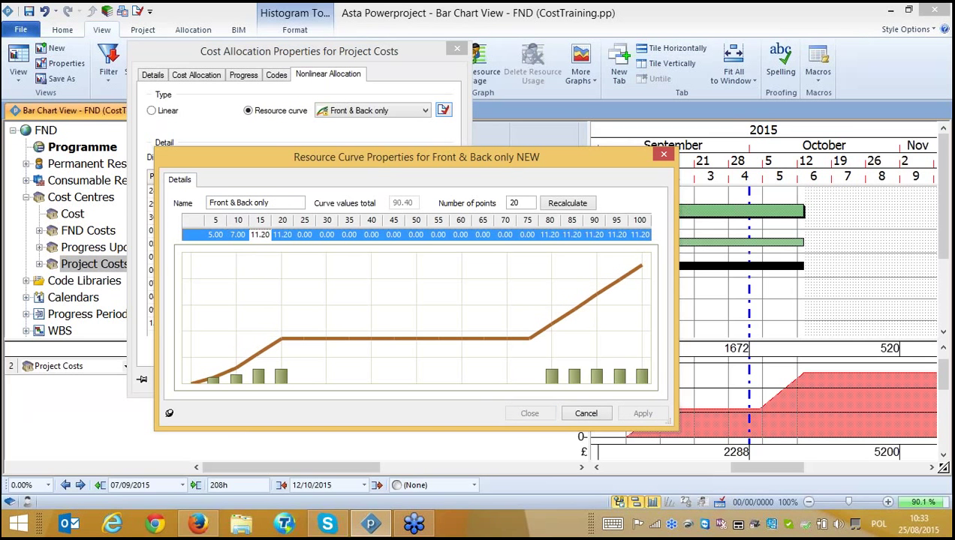
{"action": "double_click", "coordinate": [251, 235]}
{"action": "type", "text": "10"}
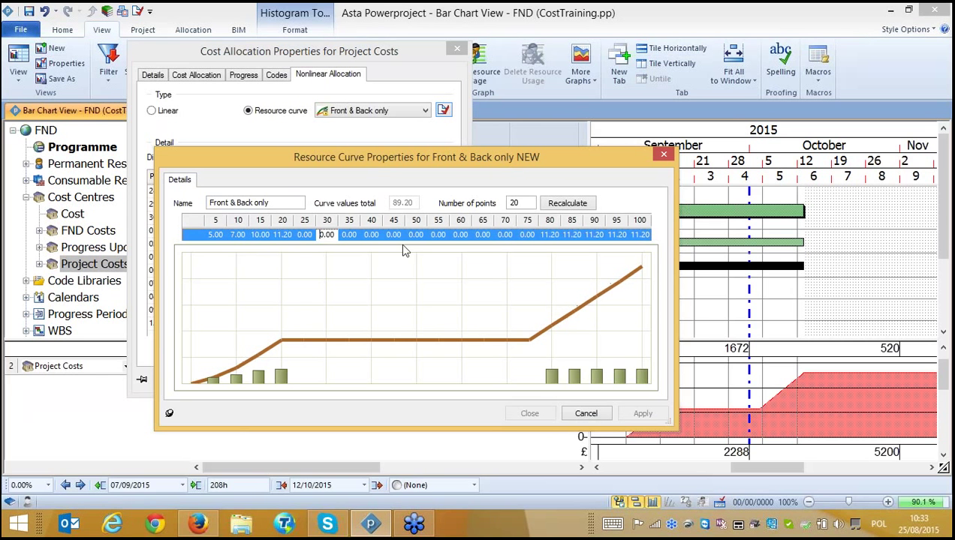
Set the curve's number of points to 10, recalculate it, and close the curve properties without applying the changes.
{"action": "left_click", "coordinate": [544, 235]}
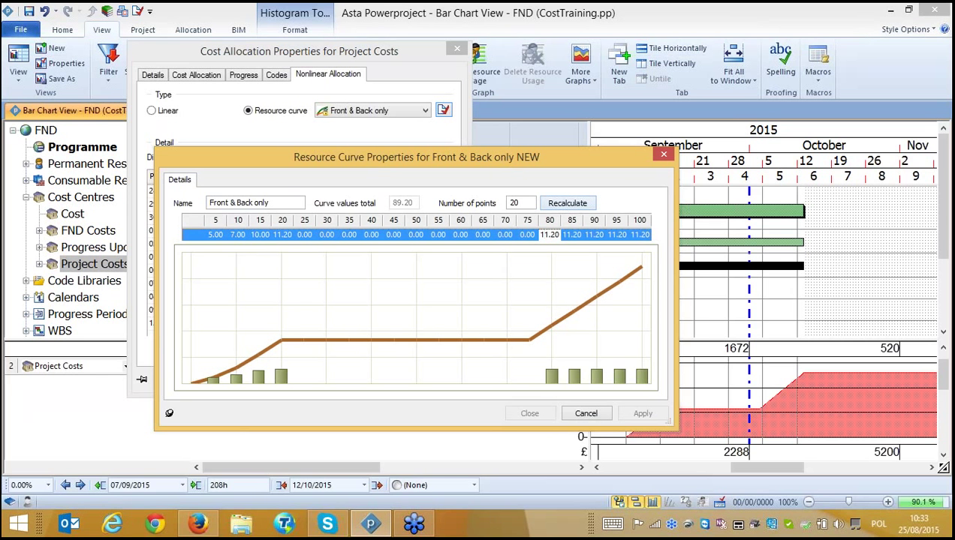
{"action": "double_click", "coordinate": [531, 203]}
{"action": "left_click", "coordinate": [567, 204]}
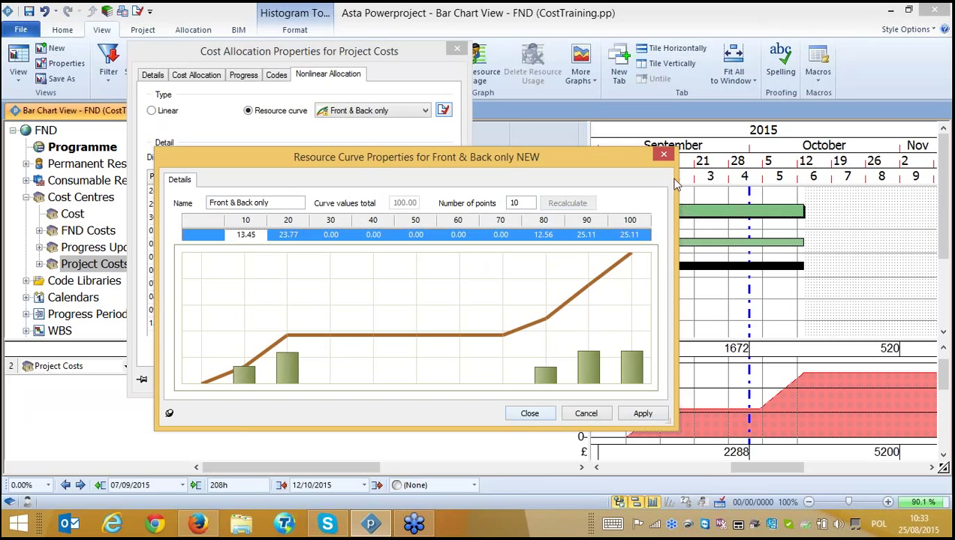
{"action": "left_click", "coordinate": [664, 157]}
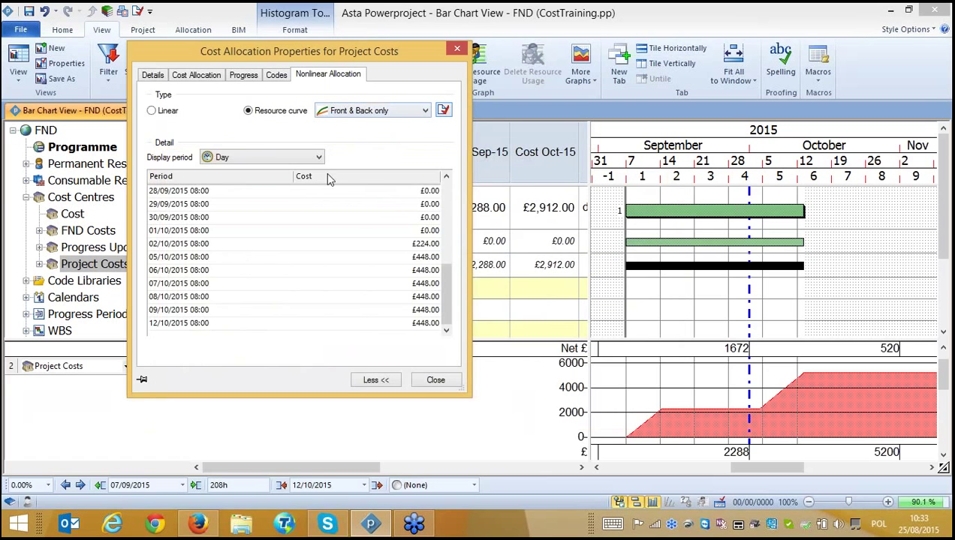
Close the cost allocation properties and remove the Nonlinearity column from the table.
{"action": "left_click", "coordinate": [456, 51]}
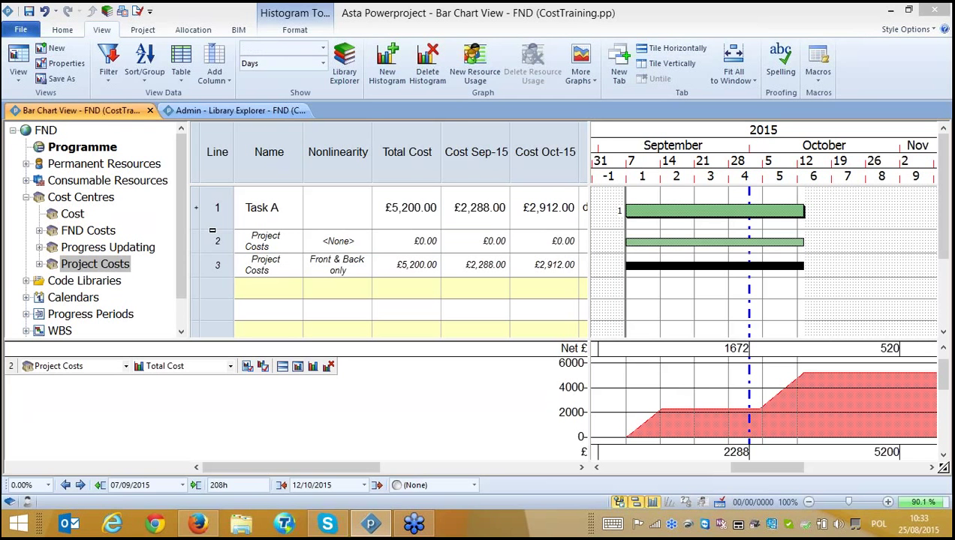
{"action": "left_click", "coordinate": [338, 152]}
{"action": "key", "text": "Delete"}
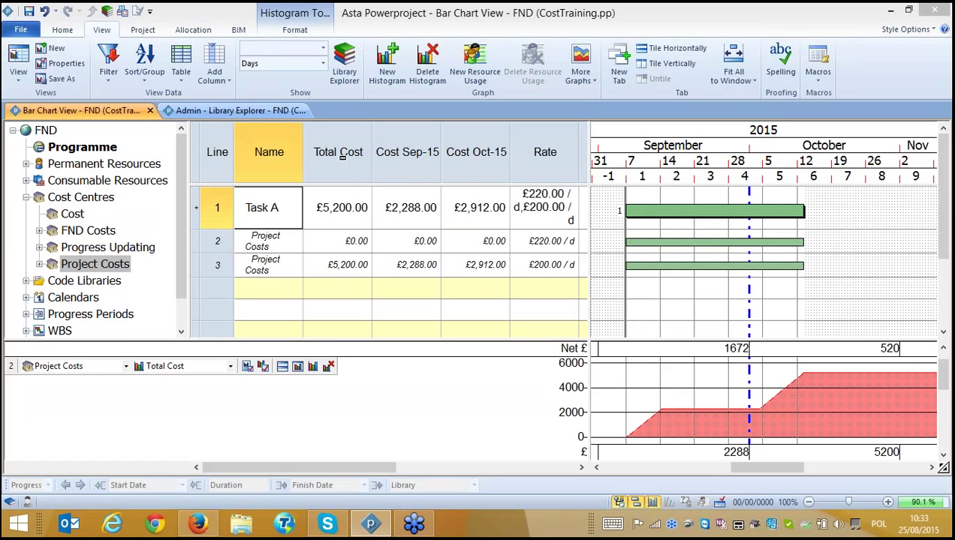
Delete the Nett Cash Flow histogram of Project Costs from below the bar chart.
{"action": "scroll", "coordinate": [443, 401], "scroll_direction": "up", "scroll_amount": 2}
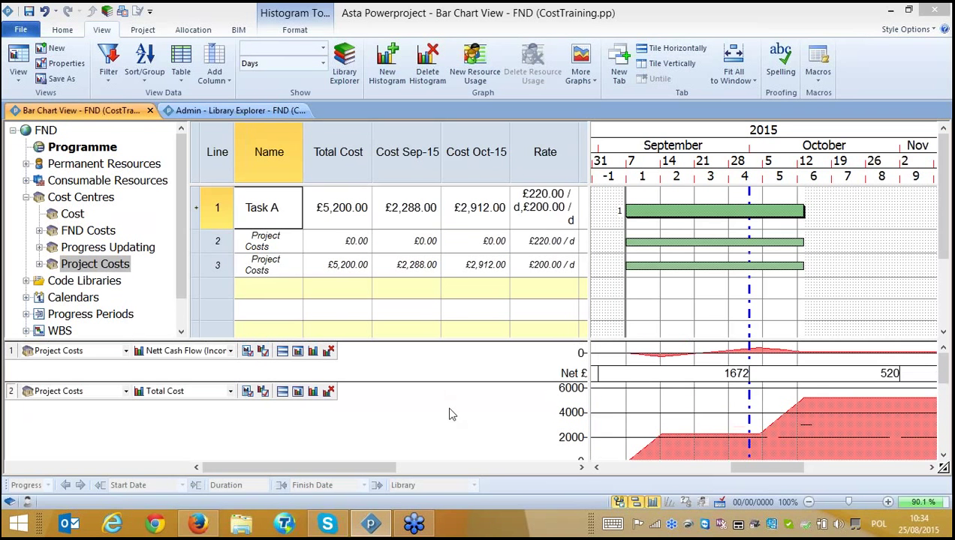
{"action": "left_click_drag", "start_coordinate": [450, 385], "coordinate": [439, 443]}
{"action": "left_click", "coordinate": [328, 352]}
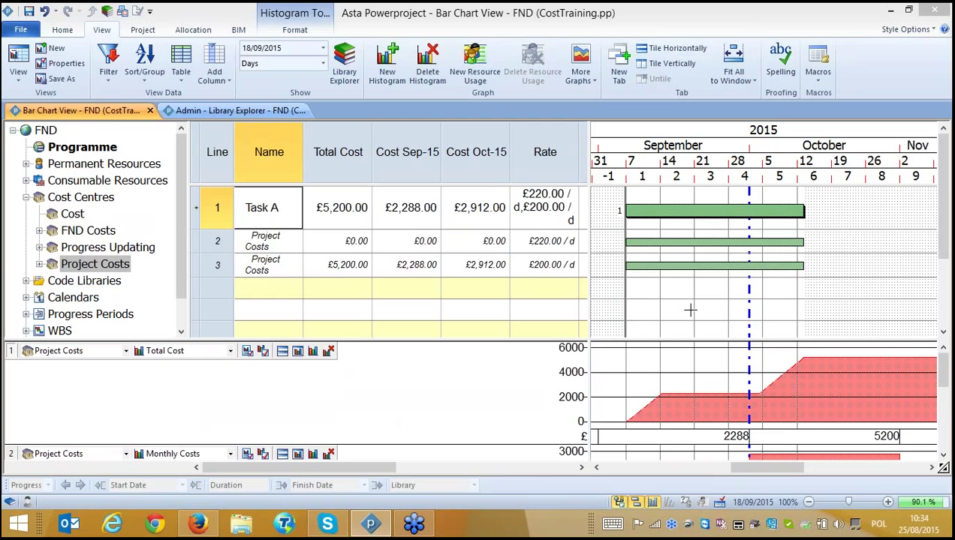
Remove the Cost Sep-15, Cost Oct-15 and Rate columns from the table.
{"action": "mouse_move", "coordinate": [398, 143]}
{"action": "left_mouse_down"}
{"action": "mouse_move", "coordinate": [458, 144]}
{"action": "mouse_move", "coordinate": [412, 145]}
{"action": "left_mouse_up"}
{"action": "left_click", "coordinate": [412, 145]}
{"action": "key", "text": "Delete"}
{"action": "left_click", "coordinate": [412, 145]}
{"action": "key", "text": "Delete"}
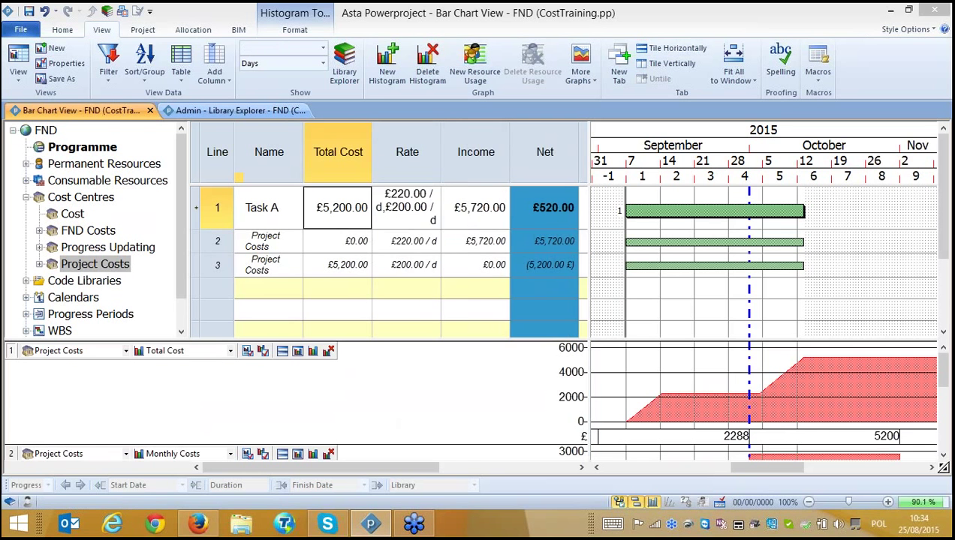
{"action": "left_click", "coordinate": [412, 145]}
{"action": "key", "text": "Delete"}
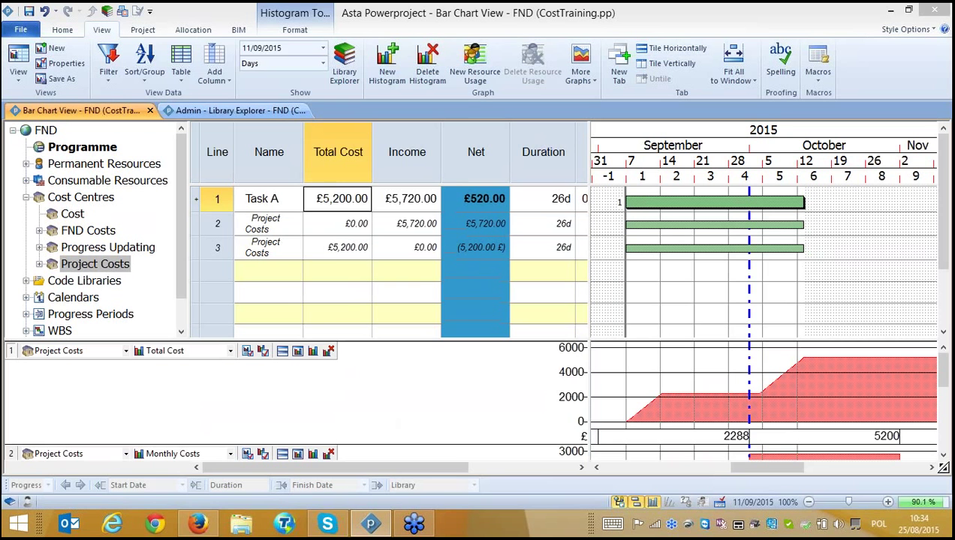
Add the Actual cost column from the Cost or Income fields before Total Cost.
{"action": "right_click", "coordinate": [331, 150]}
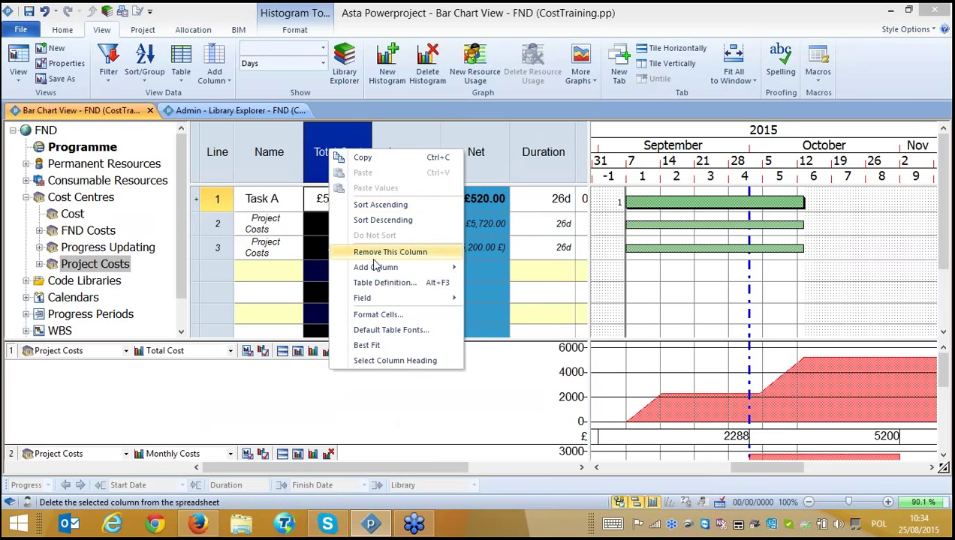
{"action": "mouse_move", "coordinate": [439, 269]}
{"action": "mouse_move", "coordinate": [492, 272]}
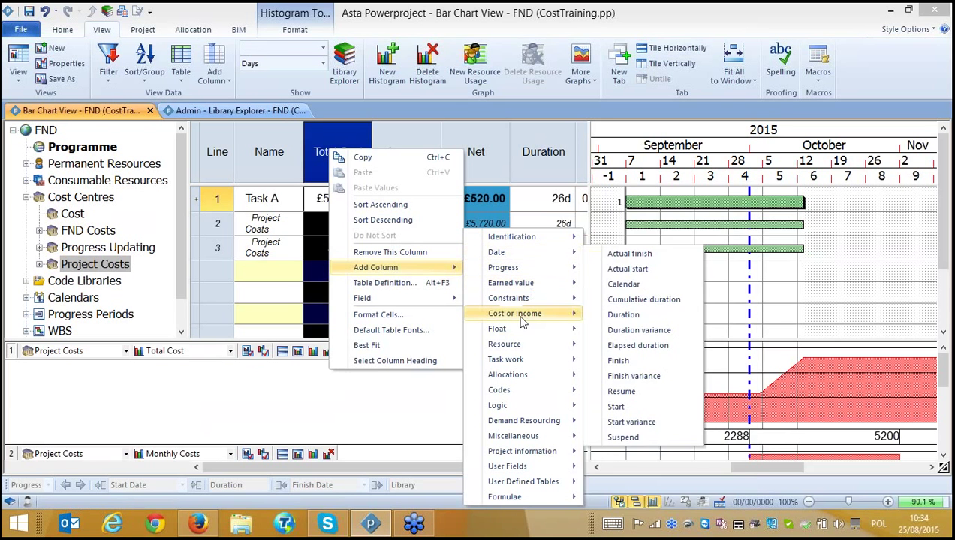
{"action": "mouse_move", "coordinate": [523, 321]}
{"action": "left_click", "coordinate": [627, 207]}
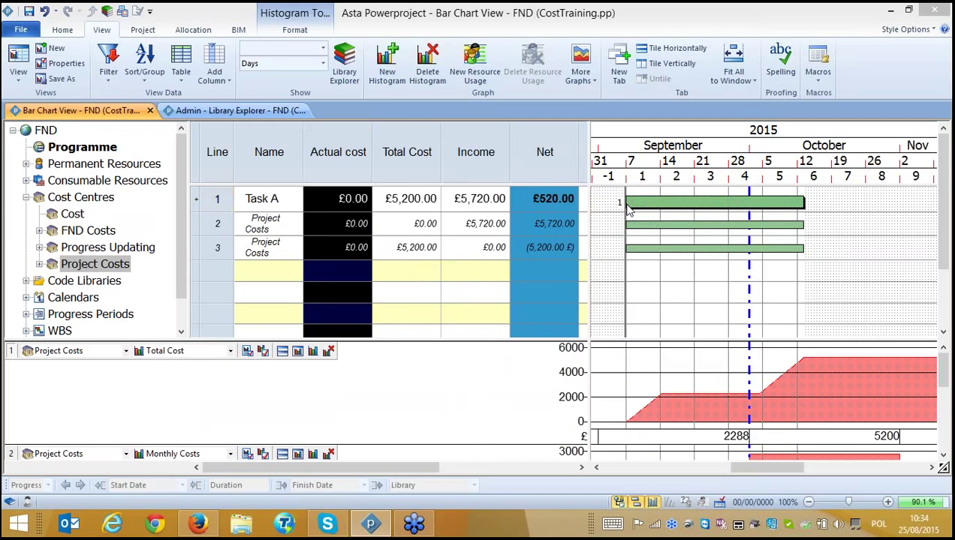
{"action": "left_click", "coordinate": [479, 396]}
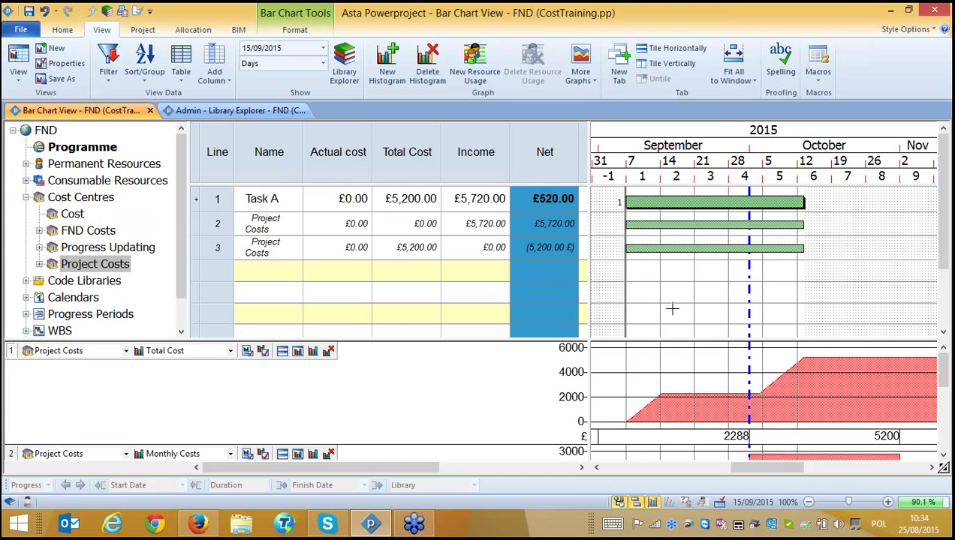
{"action": "left_click", "coordinate": [289, 269]}
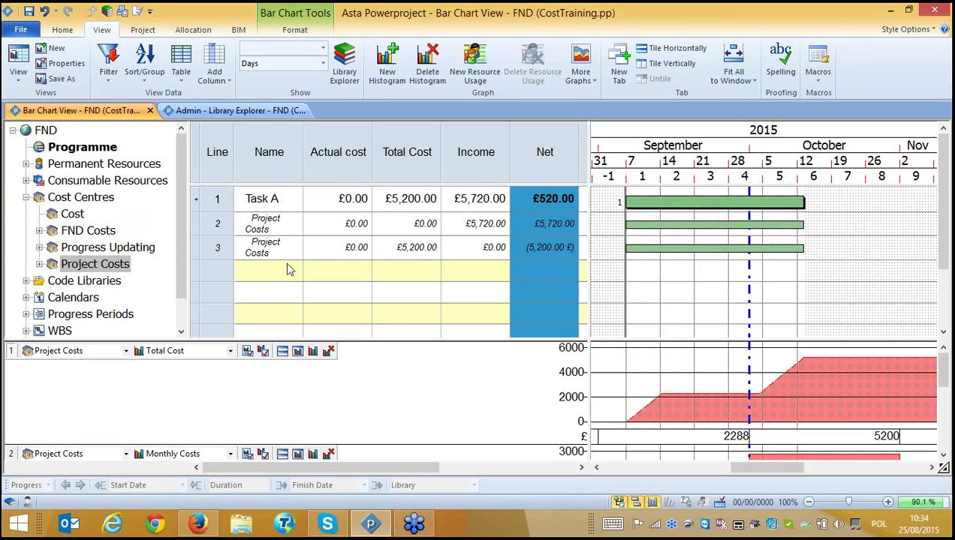
{"action": "left_click", "coordinate": [216, 223]}
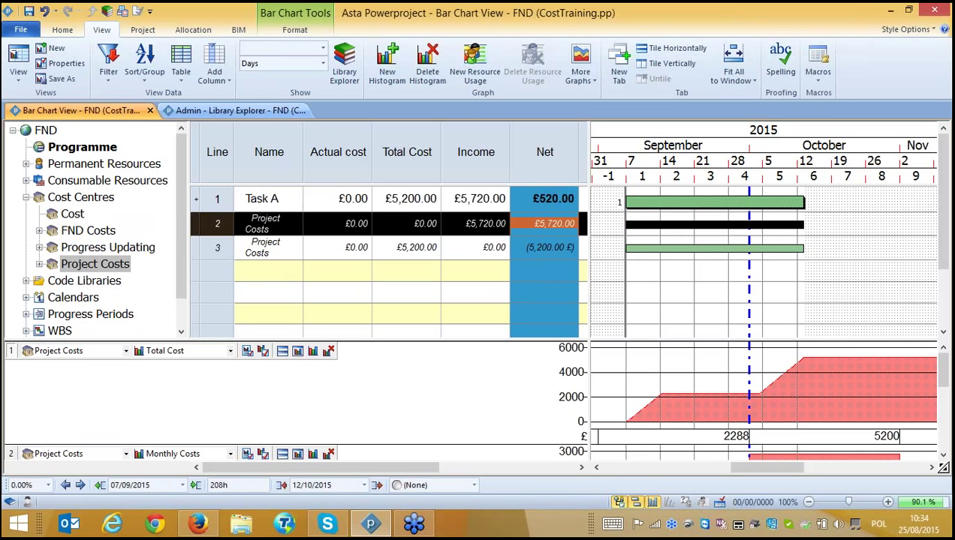
{"action": "left_click", "coordinate": [646, 273]}
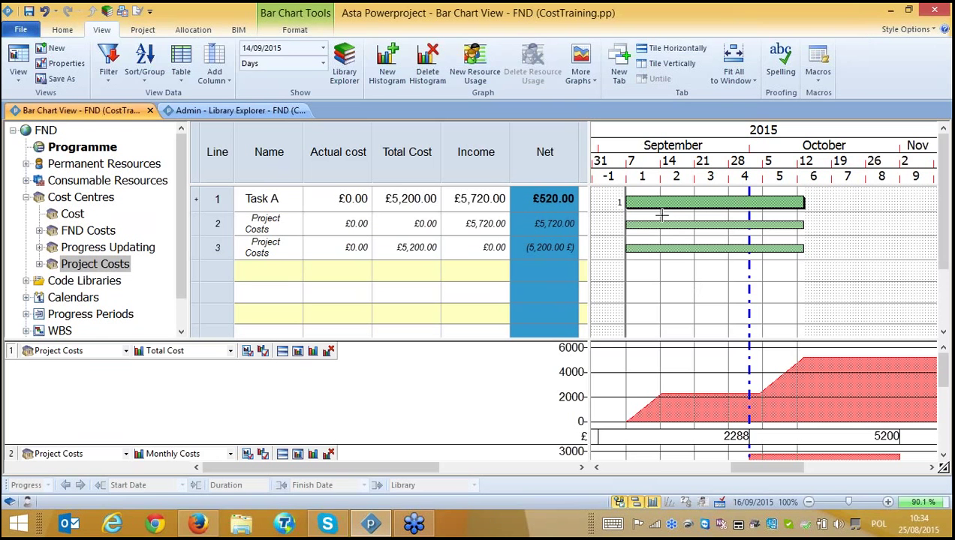
Create a new project baseline named BL with the Baseline Manager and close the manager.
{"action": "left_click", "coordinate": [144, 31]}
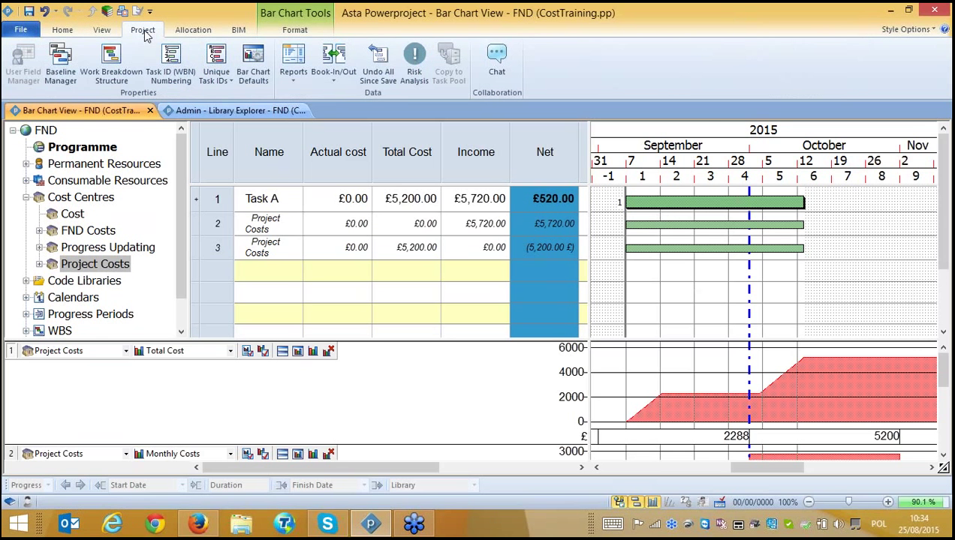
{"action": "left_click", "coordinate": [58, 75]}
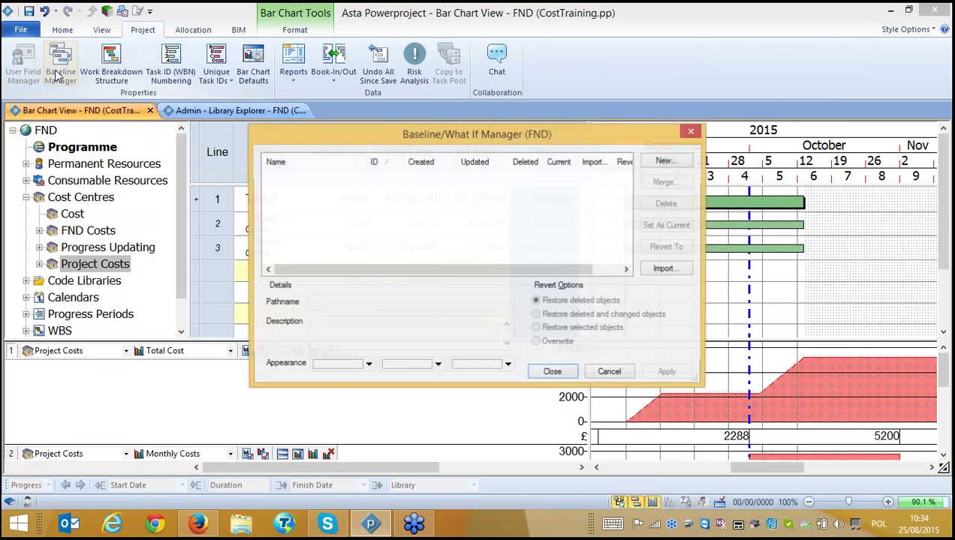
{"action": "left_click", "coordinate": [665, 161]}
{"action": "type", "text": "BL"}
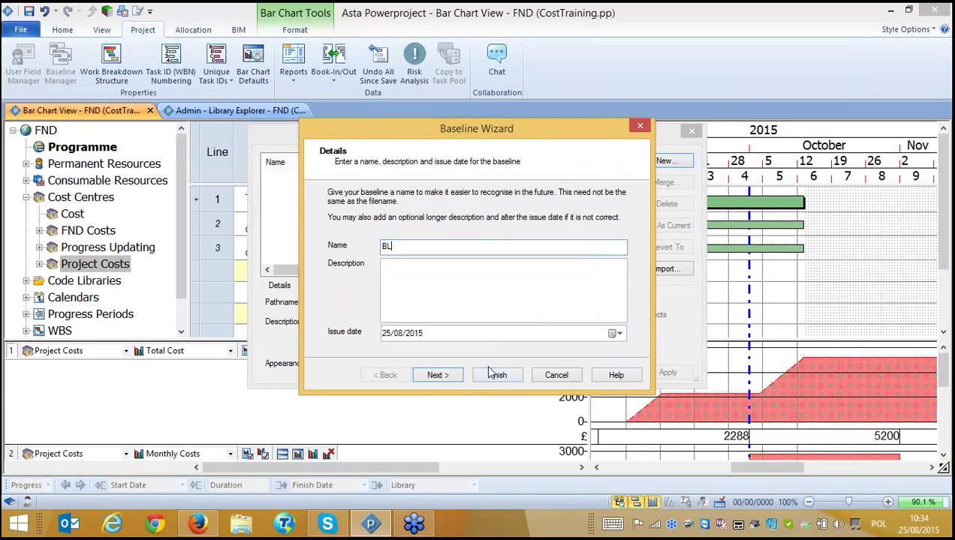
{"action": "left_click", "coordinate": [491, 373]}
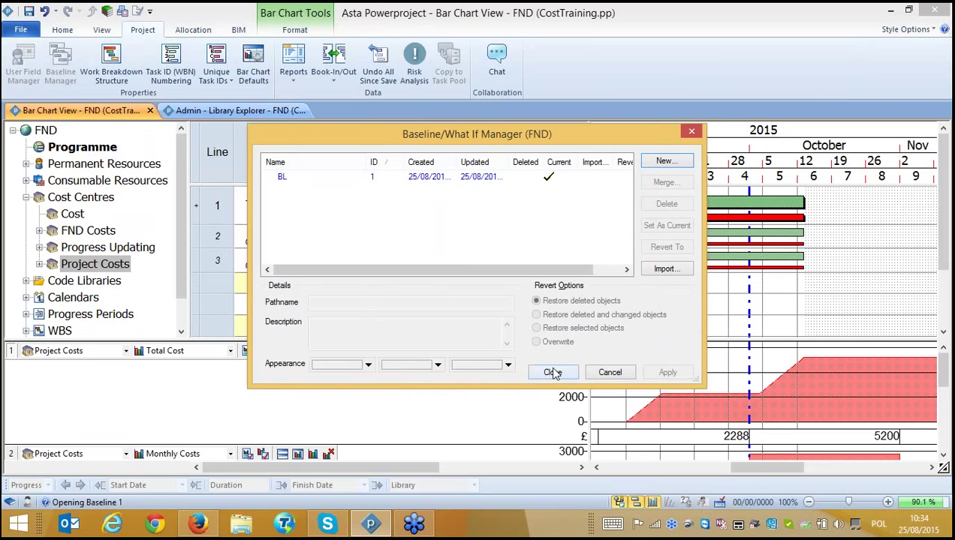
{"action": "left_click", "coordinate": [553, 373]}
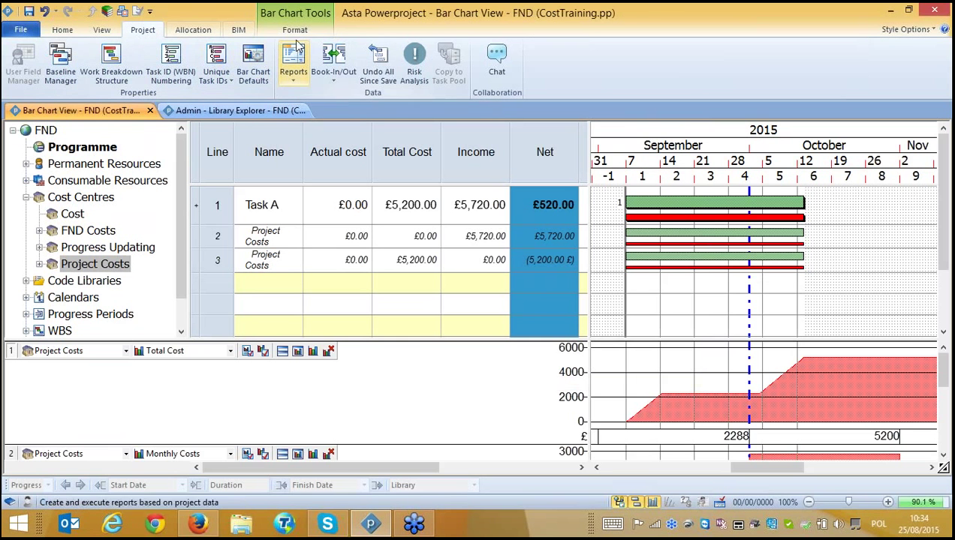
Add two progress periods named W1 and W2 to the Progress Period library.
{"action": "left_click", "coordinate": [225, 107]}
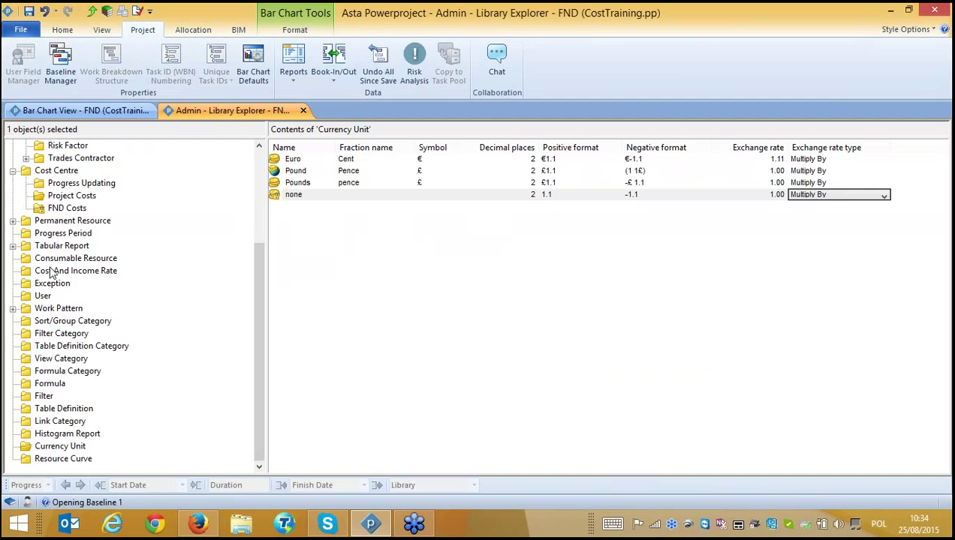
{"action": "left_click", "coordinate": [63, 232]}
{"action": "left_click", "coordinate": [314, 206]}
{"action": "type", "text": "W"}
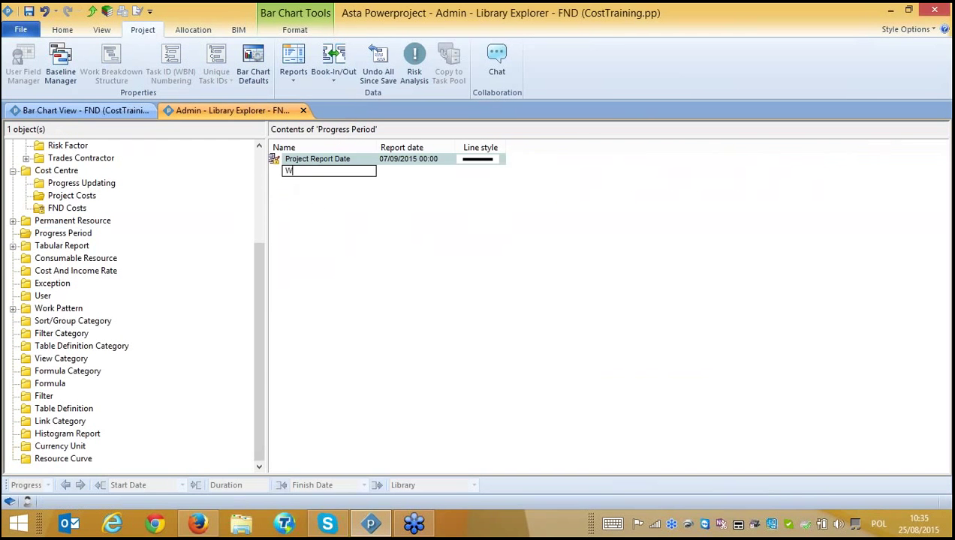
{"action": "type", "text": "1"}
{"action": "key", "text": "Return"}
{"action": "type", "text": "W2"}
{"action": "key", "text": "Return"}
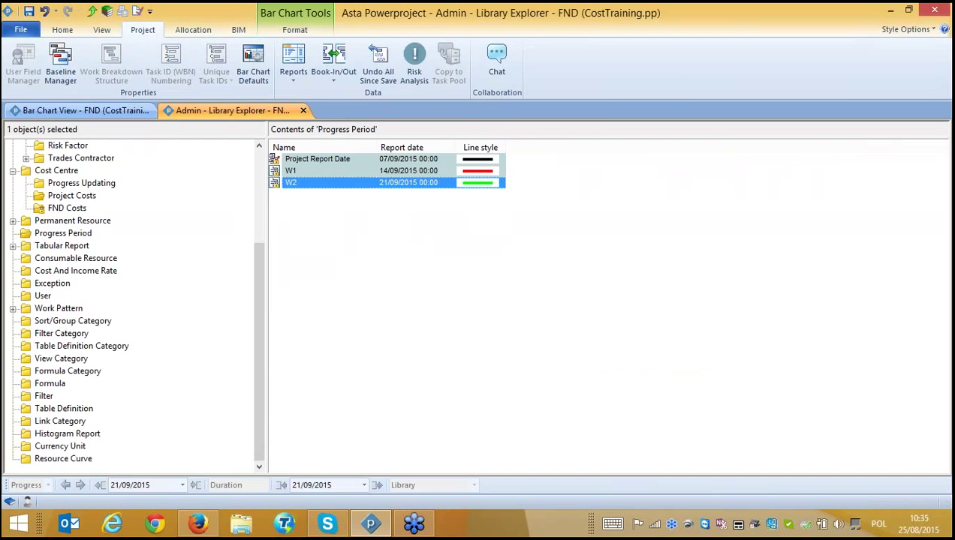
Return to the bar chart view, hide the baseline bars and select the Programme in the project tree.
{"action": "left_click", "coordinate": [103, 111]}
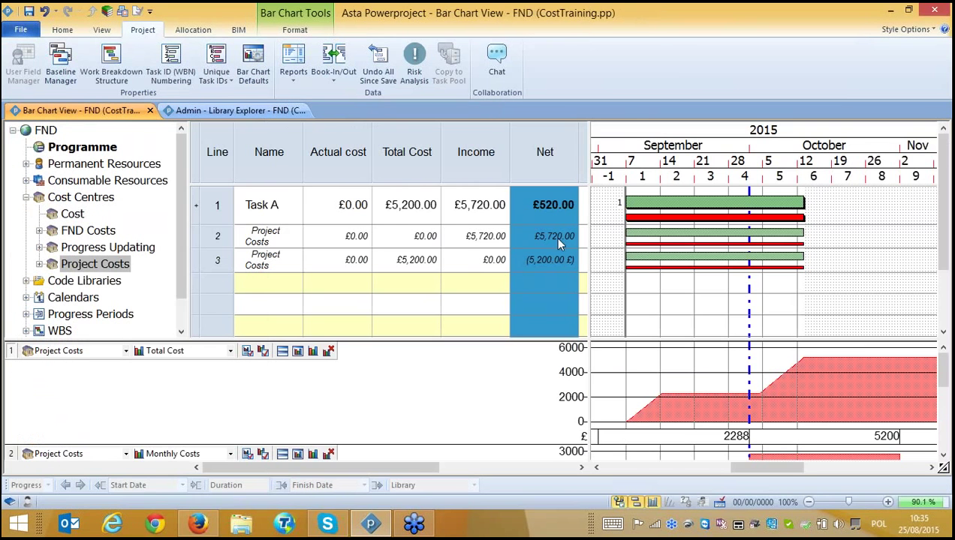
{"action": "left_click", "coordinate": [294, 29]}
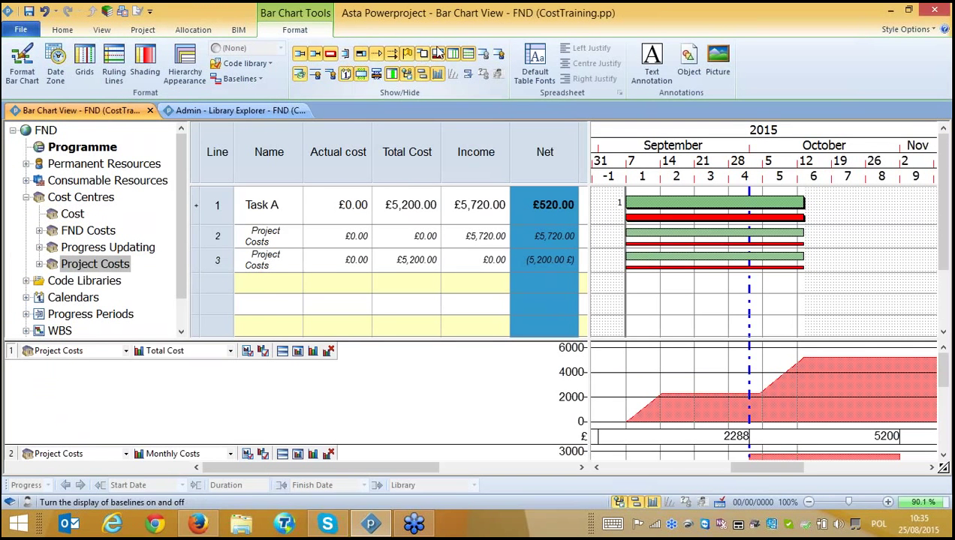
{"action": "left_click", "coordinate": [82, 147]}
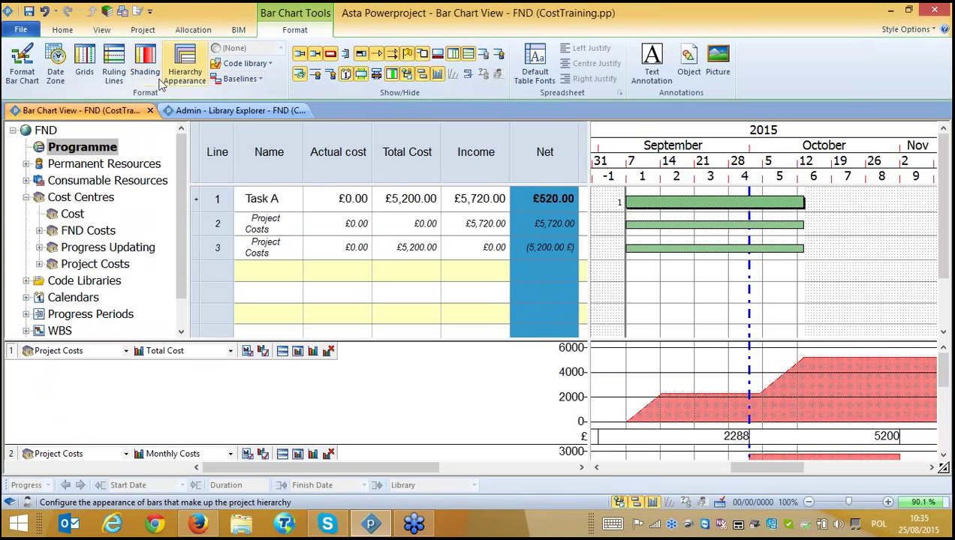
Turn on progress lines for the Project Report Date in the bar chart format and select Task A's bar.
{"action": "left_click", "coordinate": [23, 65]}
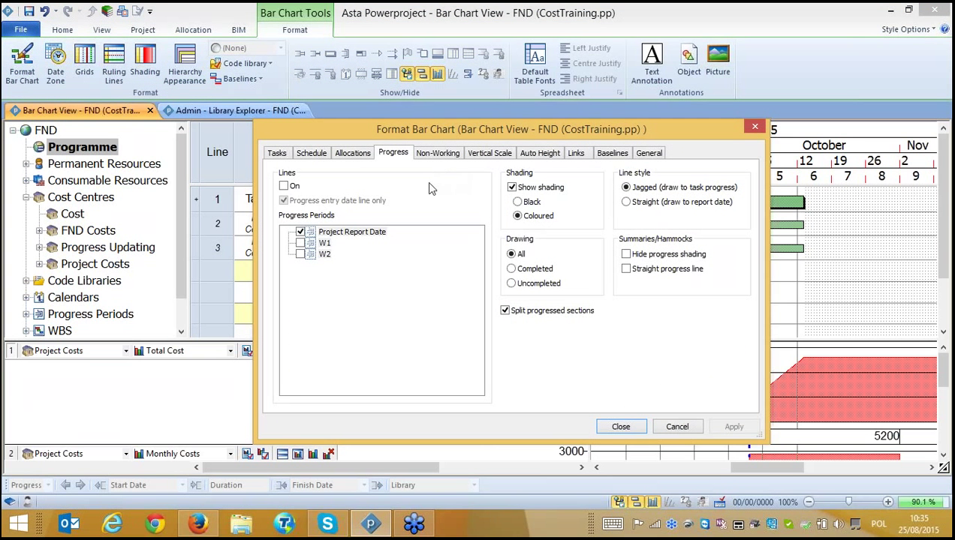
{"action": "left_click", "coordinate": [291, 186]}
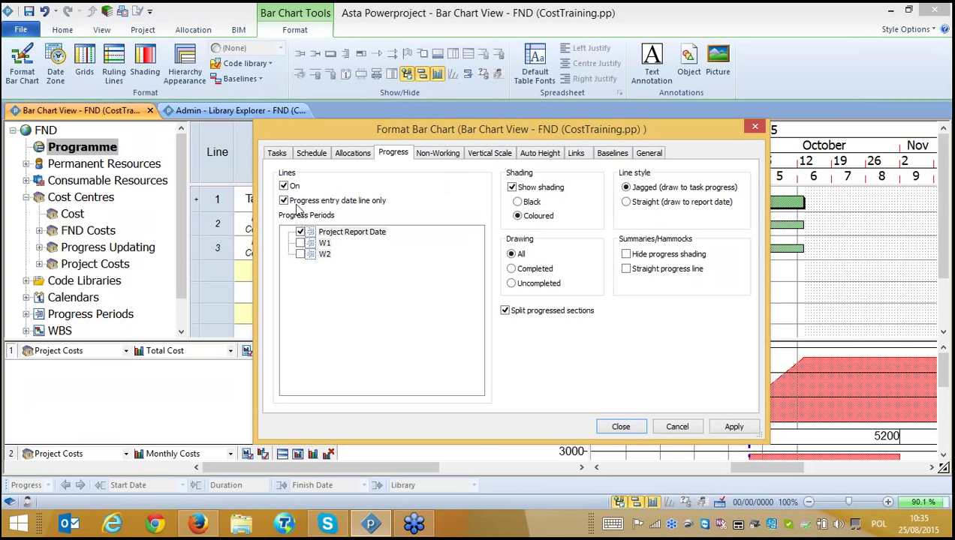
{"action": "left_click", "coordinate": [731, 427]}
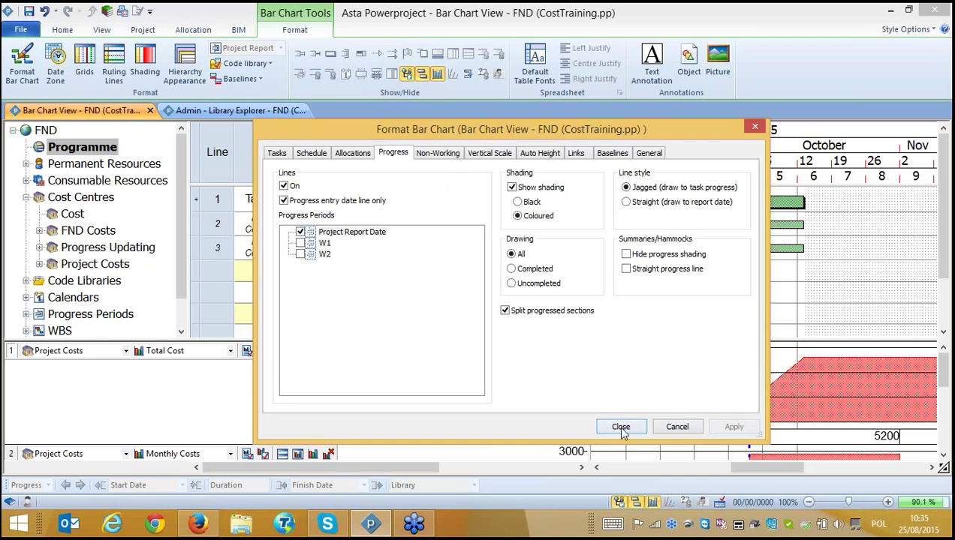
{"action": "left_click", "coordinate": [620, 426]}
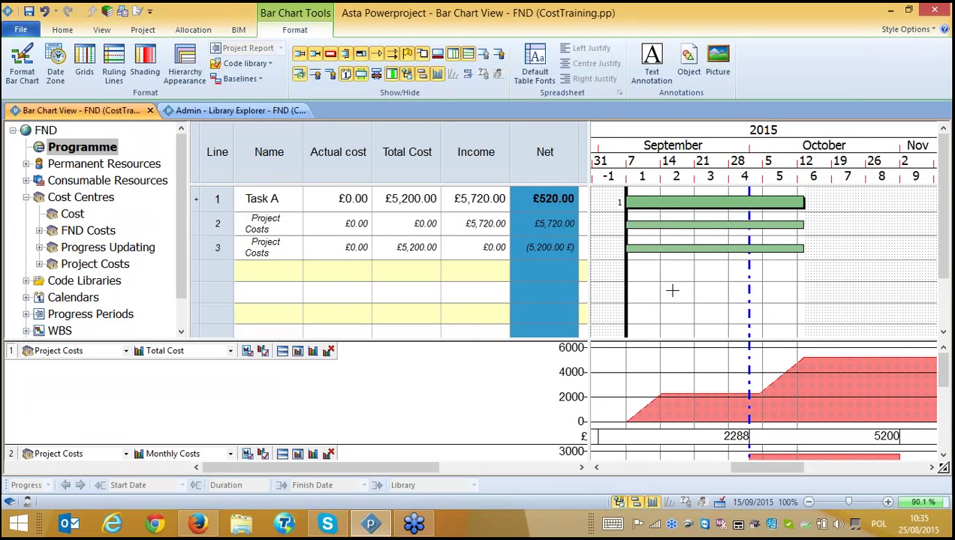
{"action": "left_click", "coordinate": [690, 203]}
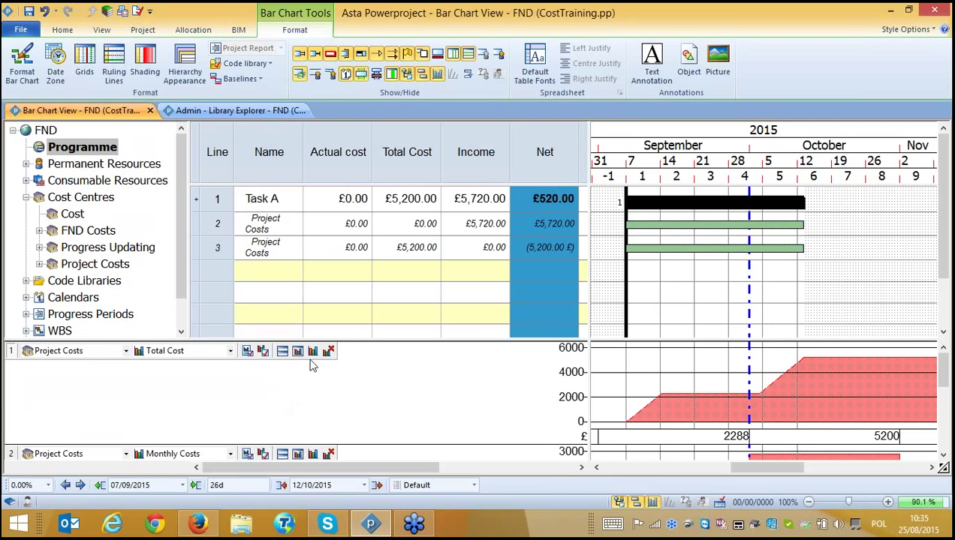
Add a histogram above Total Cost for the Project Costs cost centre using the Baseline .v. Current Costs report.
{"action": "left_click", "coordinate": [312, 352]}
{"action": "left_click", "coordinate": [125, 352]}
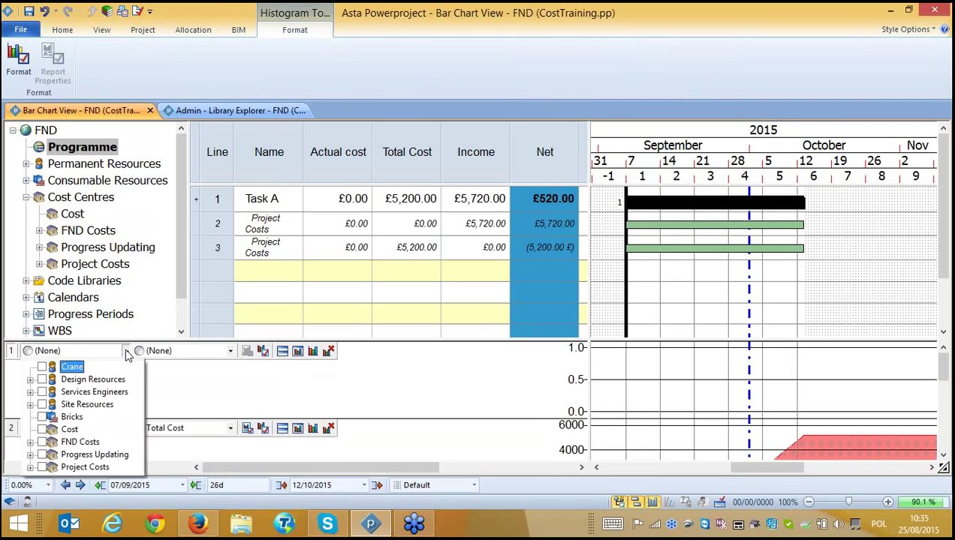
{"action": "left_click", "coordinate": [45, 467]}
{"action": "left_click", "coordinate": [199, 353]}
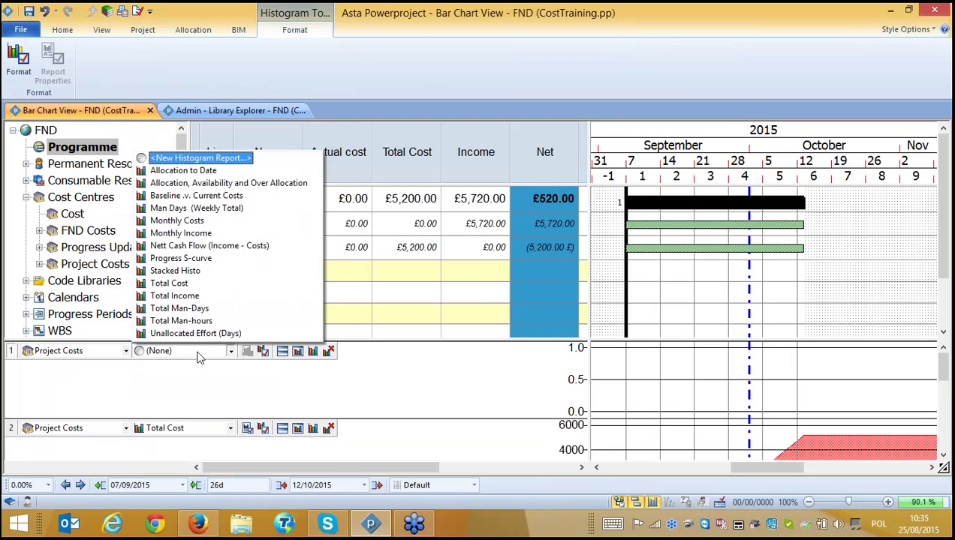
{"action": "left_click", "coordinate": [223, 200]}
Show the legend on the Baseline .v. Current Costs histogram and enlarge its row to about 30.5 mm high.
{"action": "right_click", "coordinate": [461, 358]}
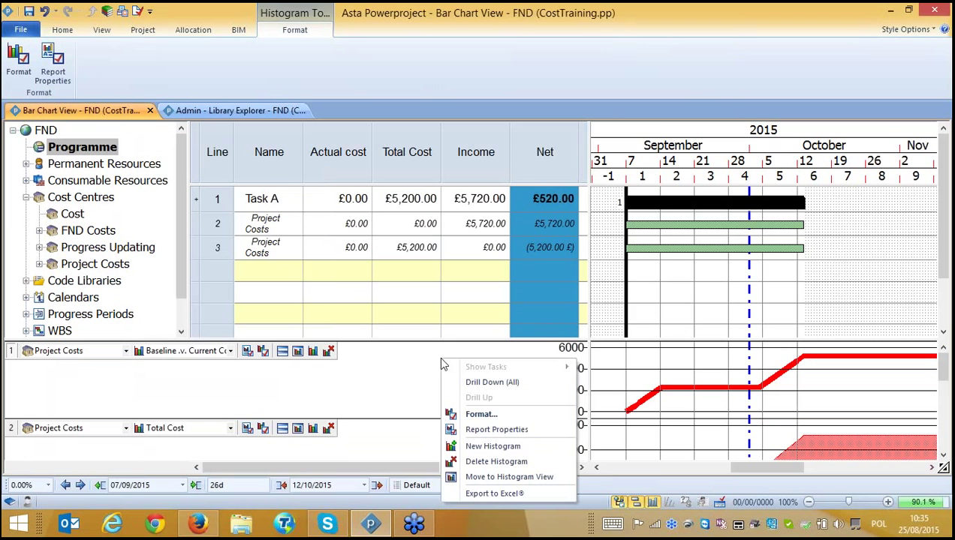
{"action": "left_click", "coordinate": [481, 413]}
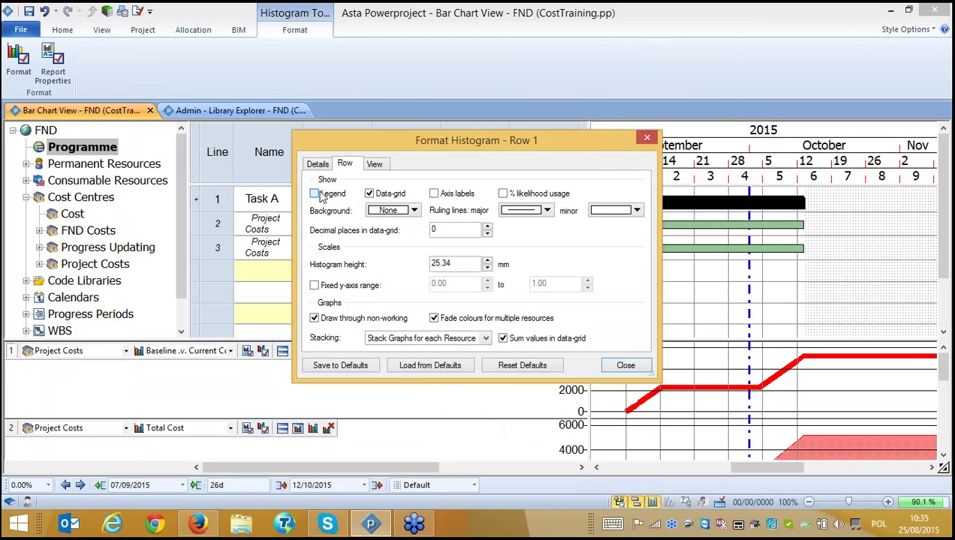
{"action": "left_click", "coordinate": [321, 194]}
{"action": "left_click", "coordinate": [625, 365]}
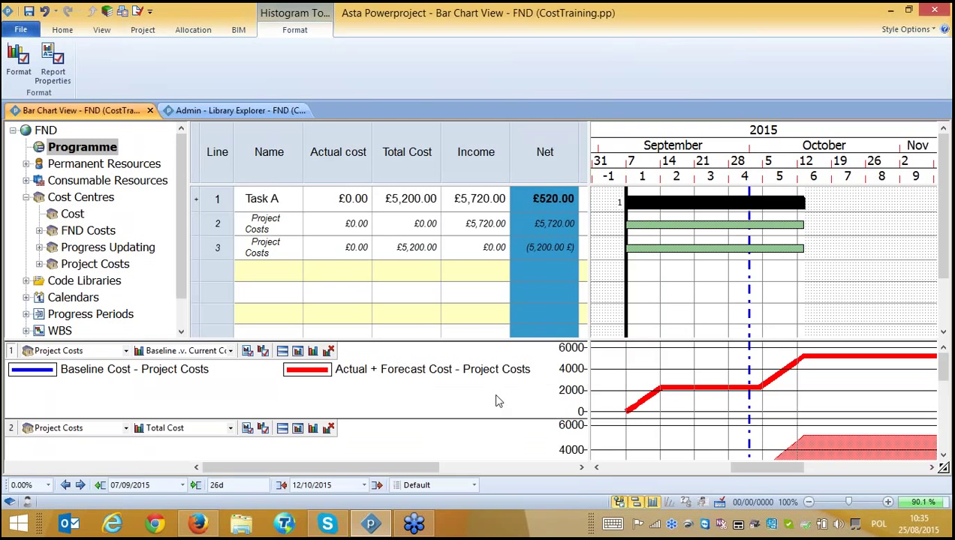
{"action": "left_click_drag", "start_coordinate": [499, 419], "coordinate": [498, 435]}
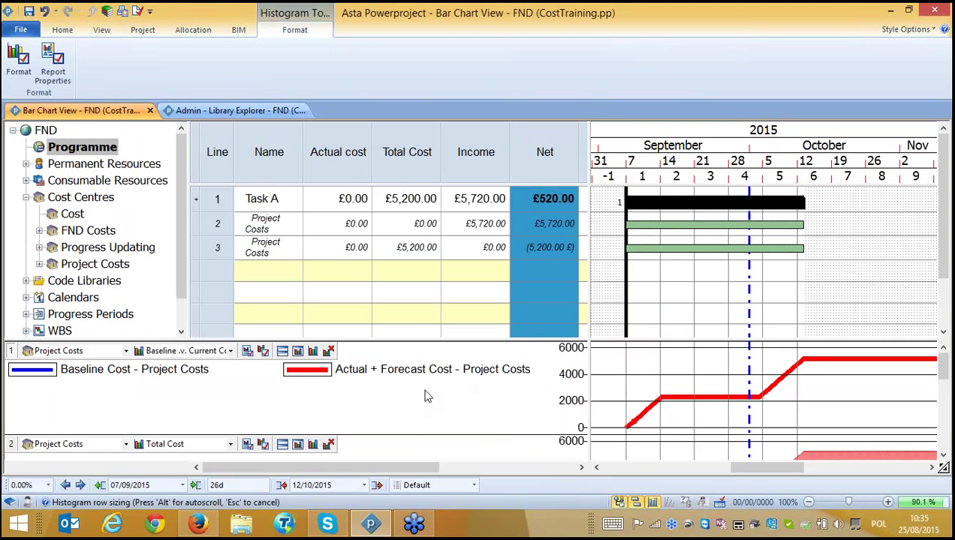
In the Baseline .v. Current Costs report properties, set the Actual + Forecast Cost graph's line width to 500.
{"action": "left_click", "coordinate": [264, 352]}
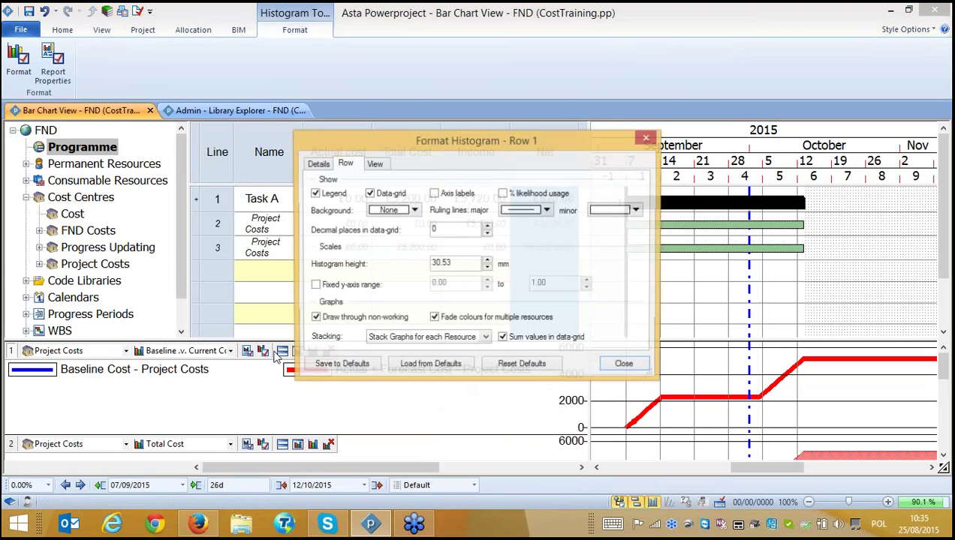
{"action": "left_click", "coordinate": [312, 165]}
{"action": "left_click", "coordinate": [561, 258]}
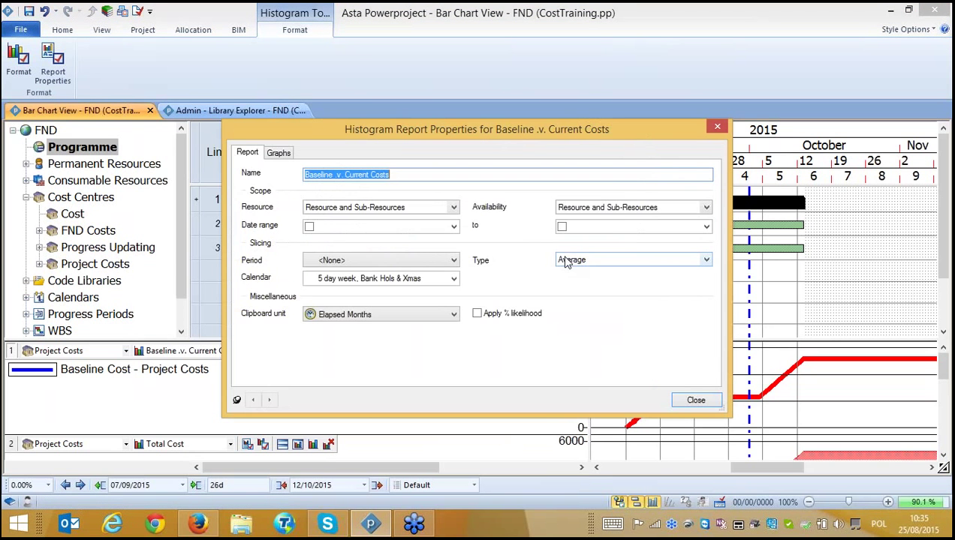
{"action": "left_click", "coordinate": [278, 153]}
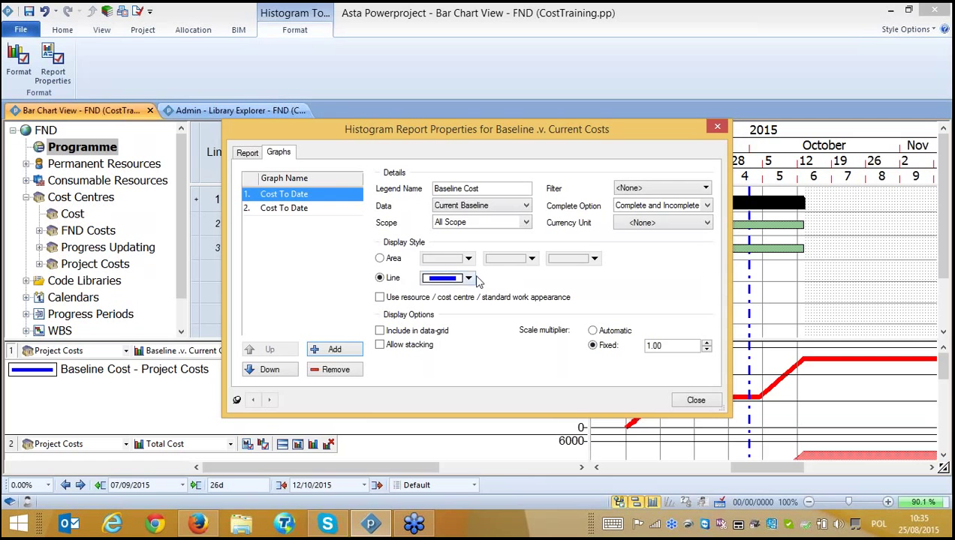
{"action": "left_click", "coordinate": [324, 210]}
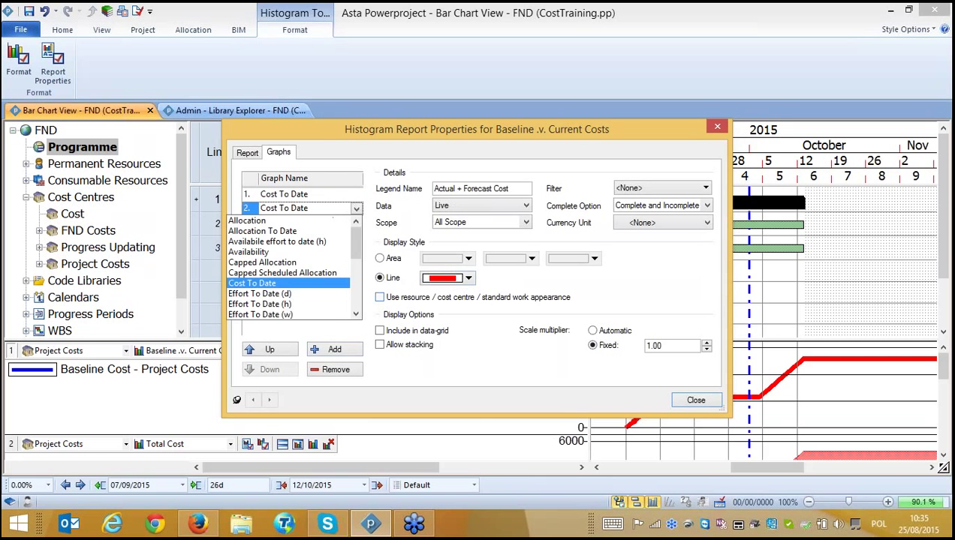
{"action": "left_click", "coordinate": [468, 279]}
{"action": "left_click", "coordinate": [469, 278]}
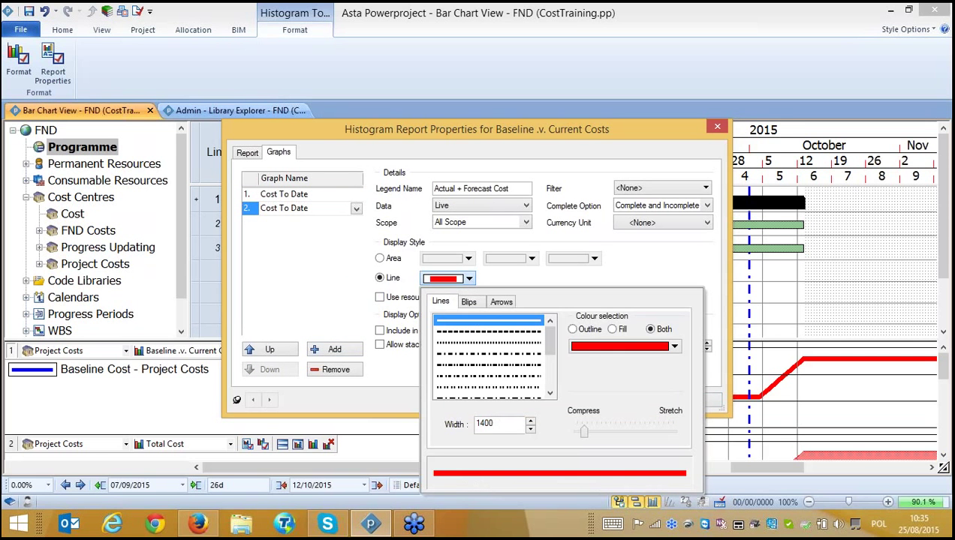
{"action": "double_click", "coordinate": [495, 424]}
{"action": "type", "text": "500"}
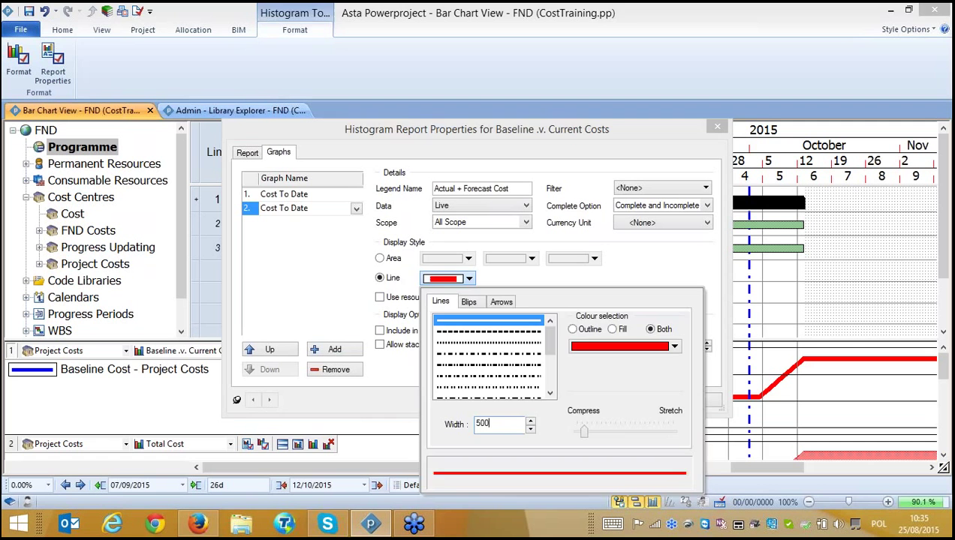
{"action": "left_click", "coordinate": [315, 270]}
Set the line width of the Baseline Cost graph to 3 in the histogram report properties.
{"action": "left_click", "coordinate": [315, 197]}
{"action": "left_click", "coordinate": [462, 284]}
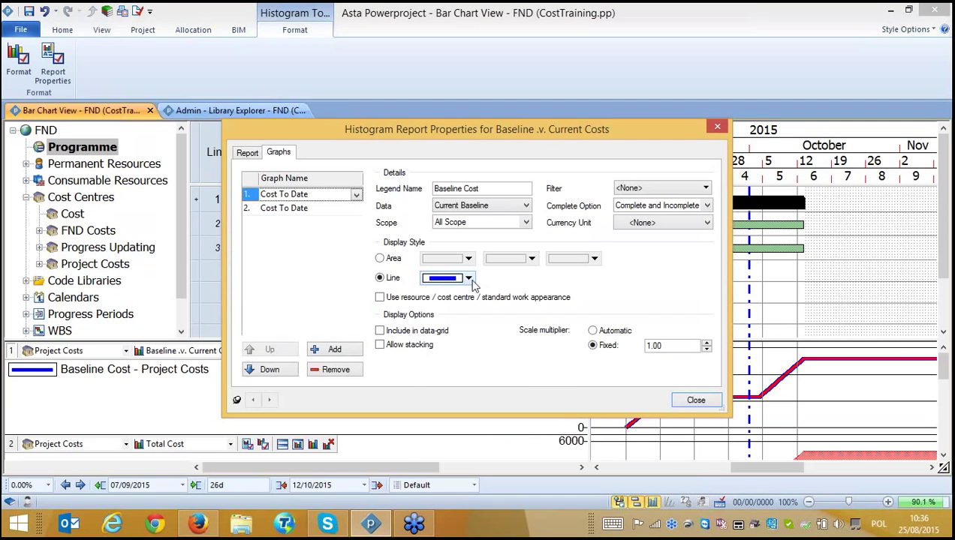
{"action": "left_click", "coordinate": [470, 280]}
{"action": "double_click", "coordinate": [471, 423]}
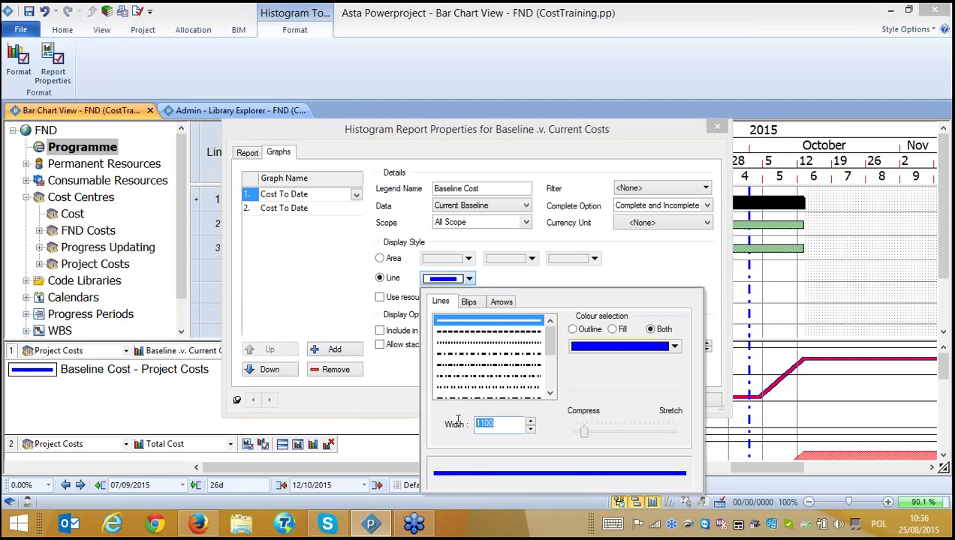
{"action": "type", "text": "3"}
{"action": "left_click", "coordinate": [300, 265]}
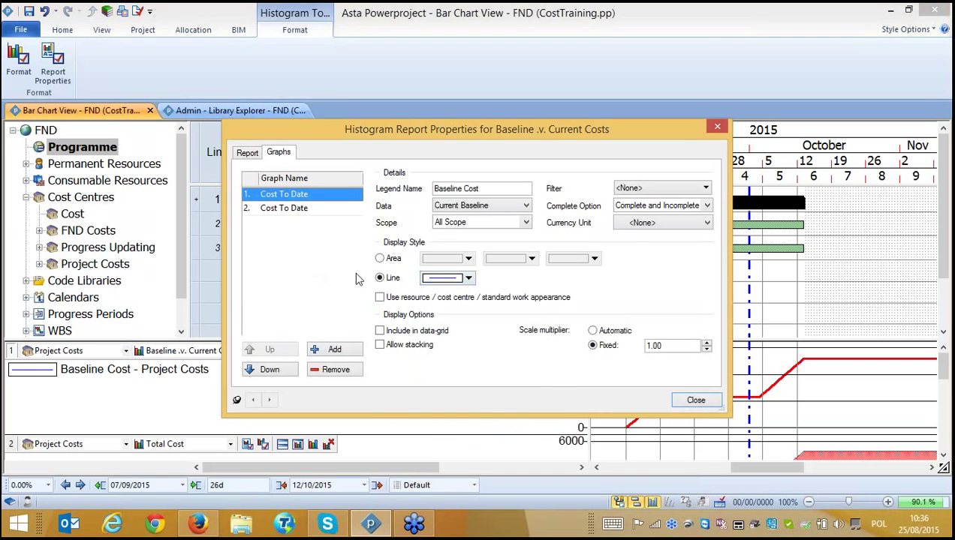
Set the Baseline Cost graph's line width to 500 and close the histogram report properties and format dialogs.
{"action": "left_click", "coordinate": [469, 279]}
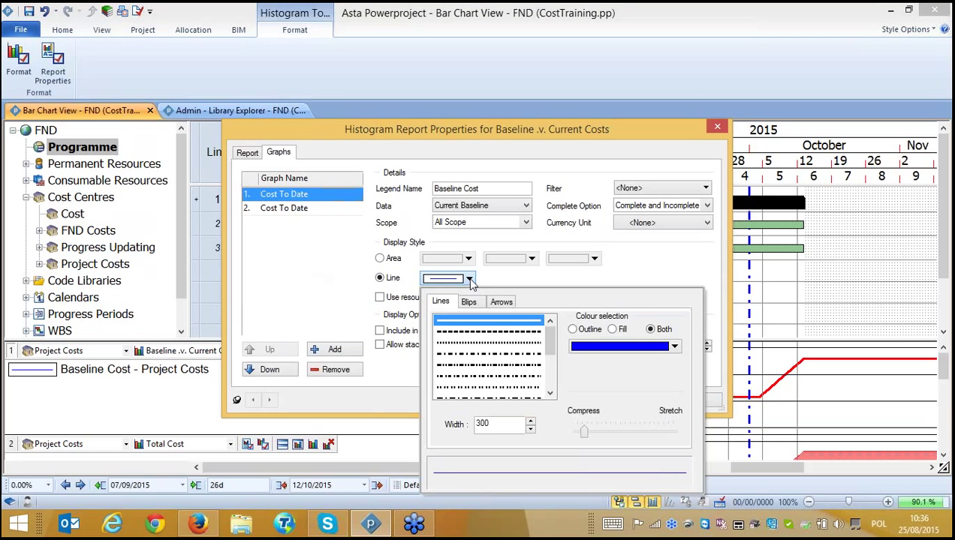
{"action": "left_click_drag", "start_coordinate": [493, 422], "coordinate": [452, 424]}
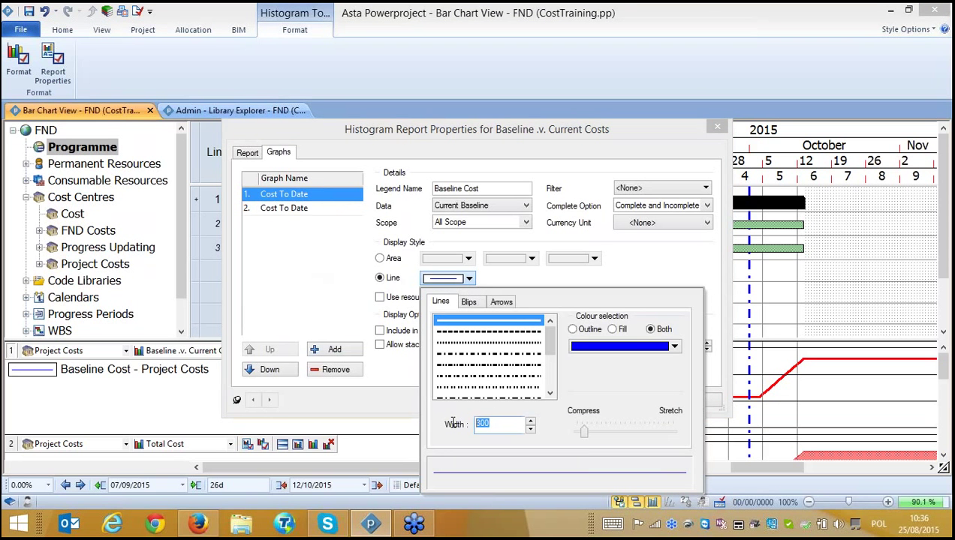
{"action": "type", "text": "500"}
{"action": "left_click", "coordinate": [360, 288]}
{"action": "left_click", "coordinate": [695, 400]}
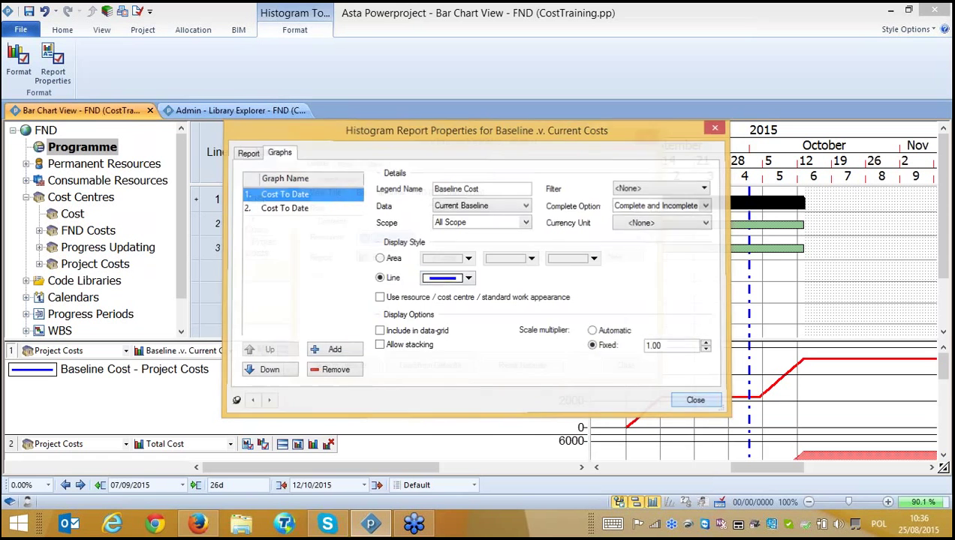
{"action": "left_click", "coordinate": [623, 366]}
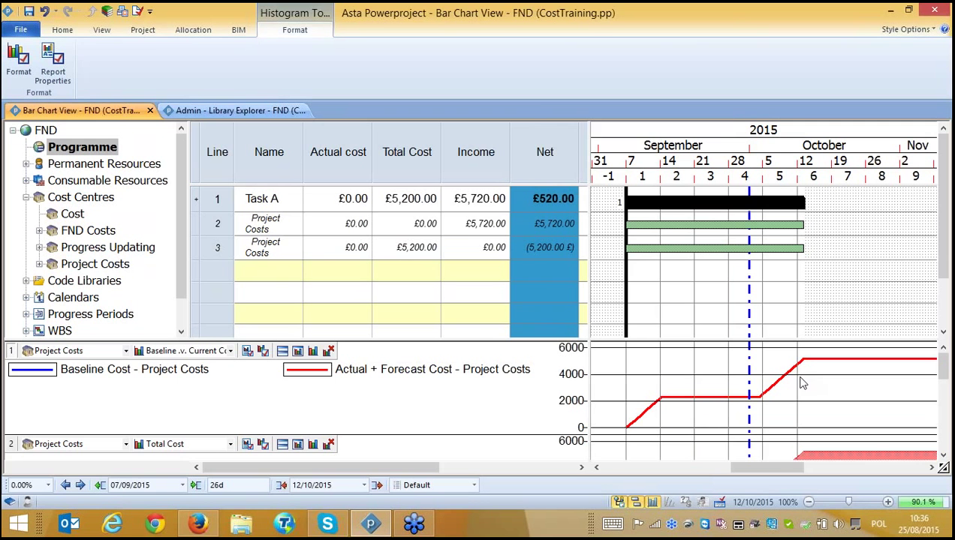
Make W1 the progress period against which progress is recorded.
{"action": "left_click", "coordinate": [675, 263]}
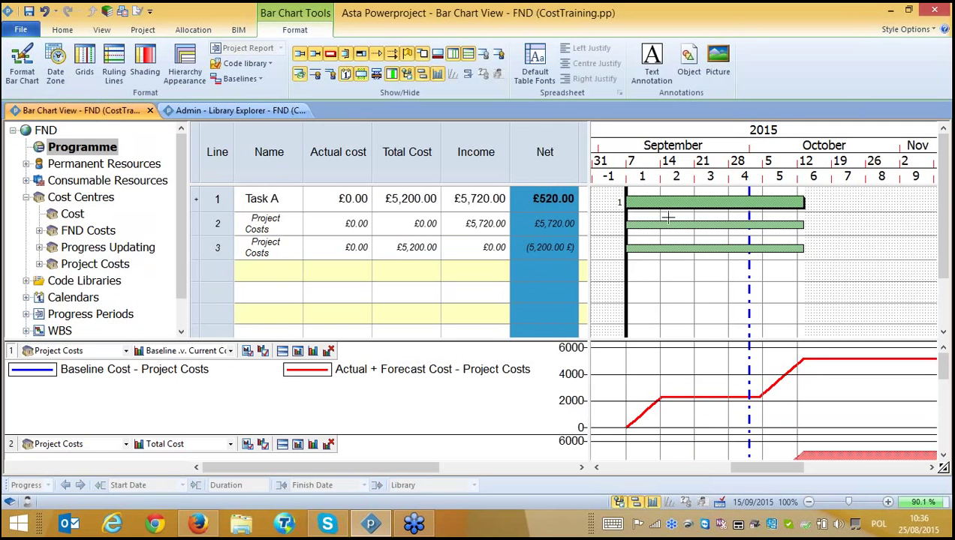
{"action": "left_click", "coordinate": [60, 33]}
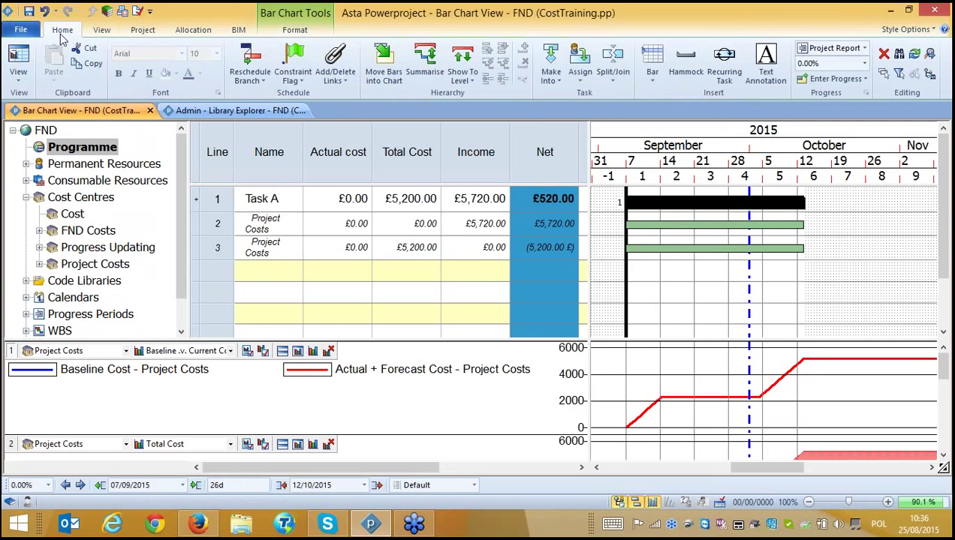
{"action": "left_click", "coordinate": [864, 48]}
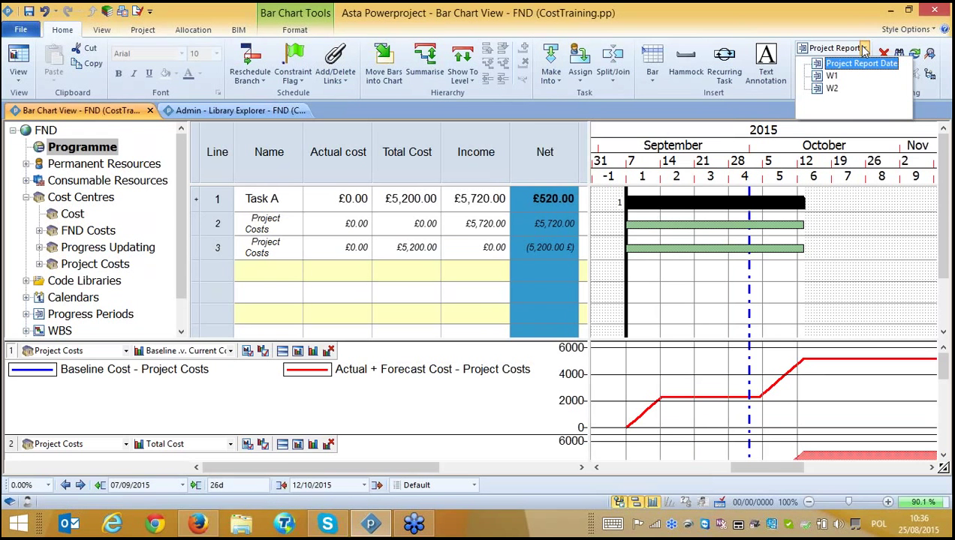
{"action": "left_click", "coordinate": [832, 78]}
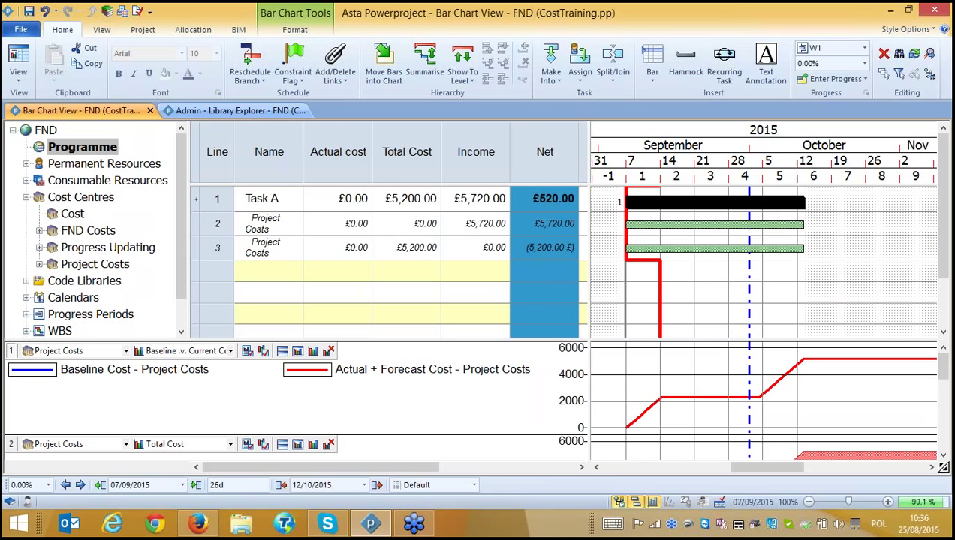
Examine the cost allocation properties of Task A's income allocation and close them.
{"action": "double_click", "coordinate": [650, 223]}
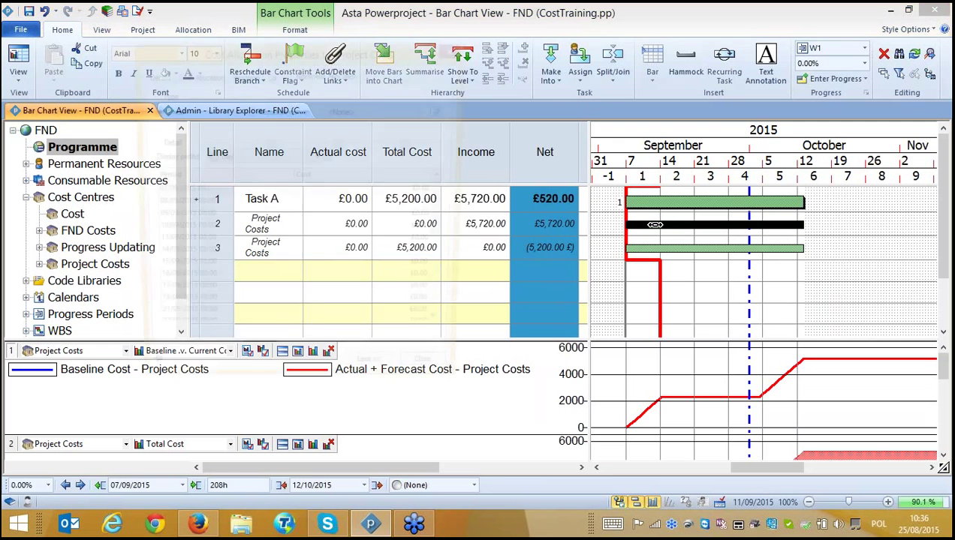
{"action": "left_click", "coordinate": [184, 78]}
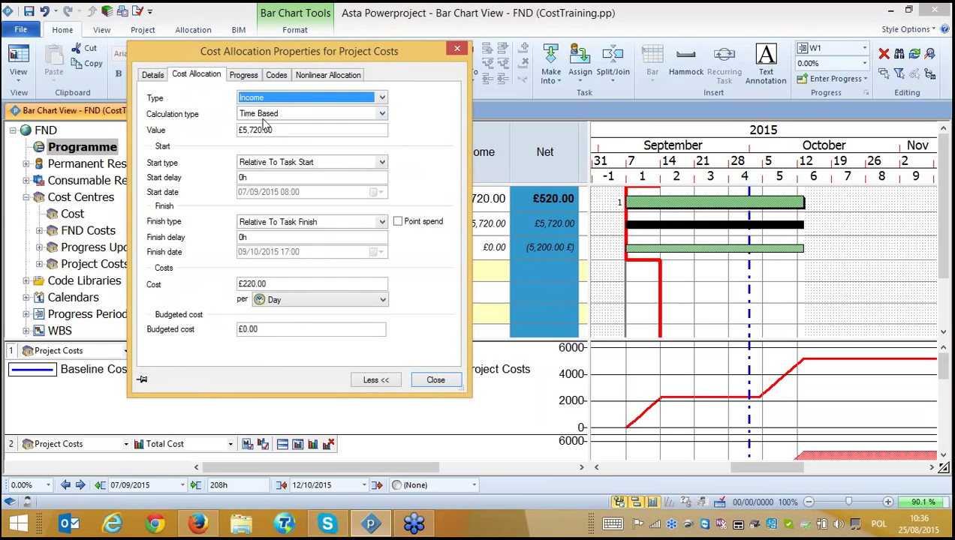
{"action": "left_click", "coordinate": [457, 49]}
Record 10% progress on Task A for progress period W1.
{"action": "left_click", "coordinate": [660, 201]}
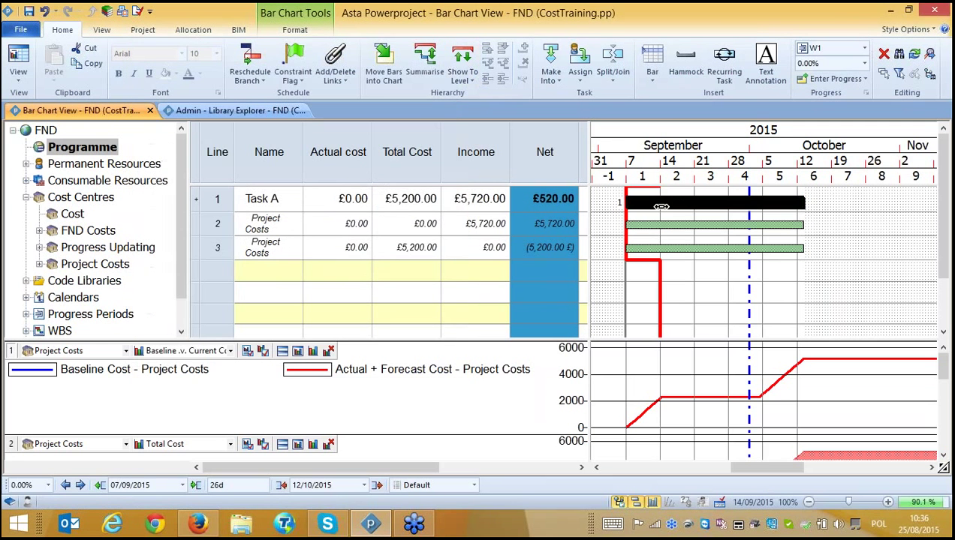
{"action": "left_click", "coordinate": [864, 64]}
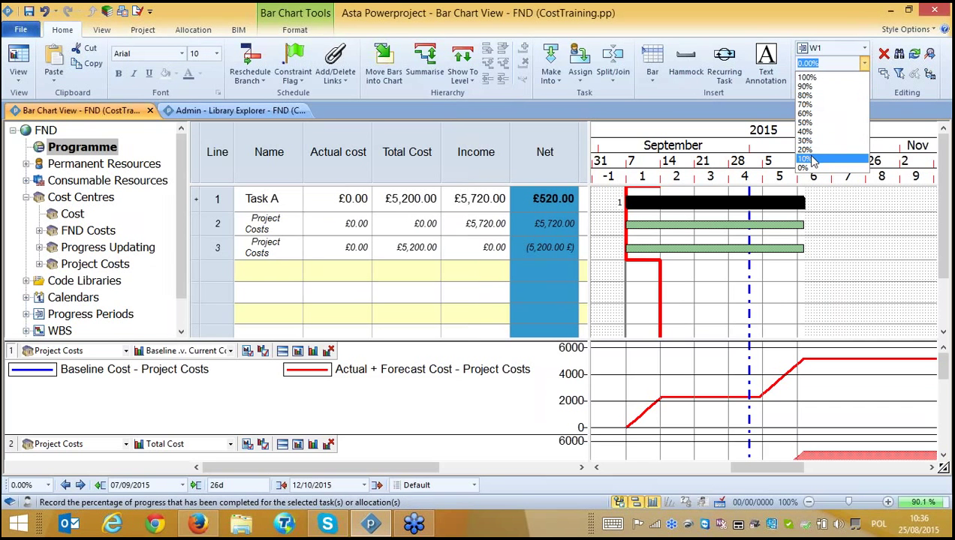
{"action": "left_click", "coordinate": [811, 159]}
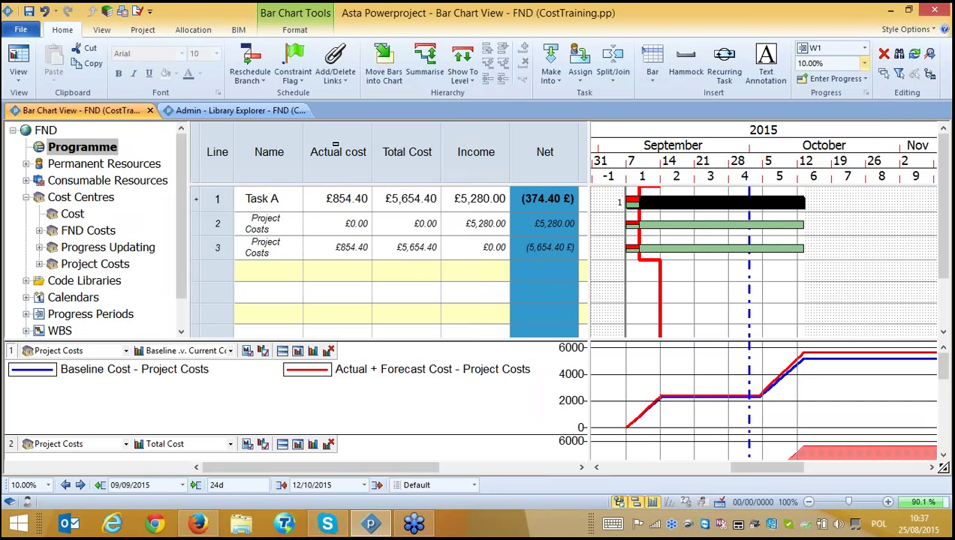
Set the actual cost of the Project Costs allocation on line 3 to £1200.
{"action": "left_click", "coordinate": [344, 250]}
{"action": "left_click_drag", "start_coordinate": [341, 244], "coordinate": [368, 244]}
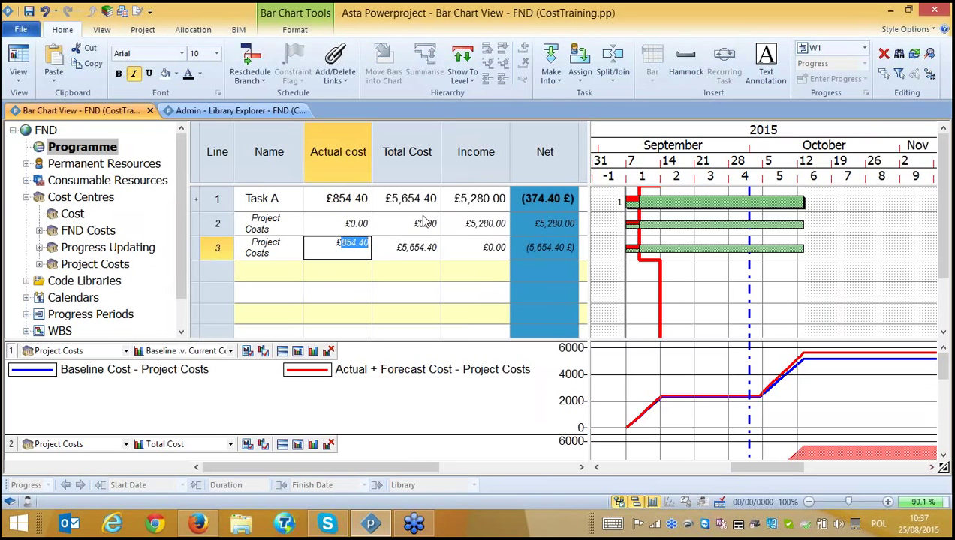
{"action": "type", "text": "1200"}
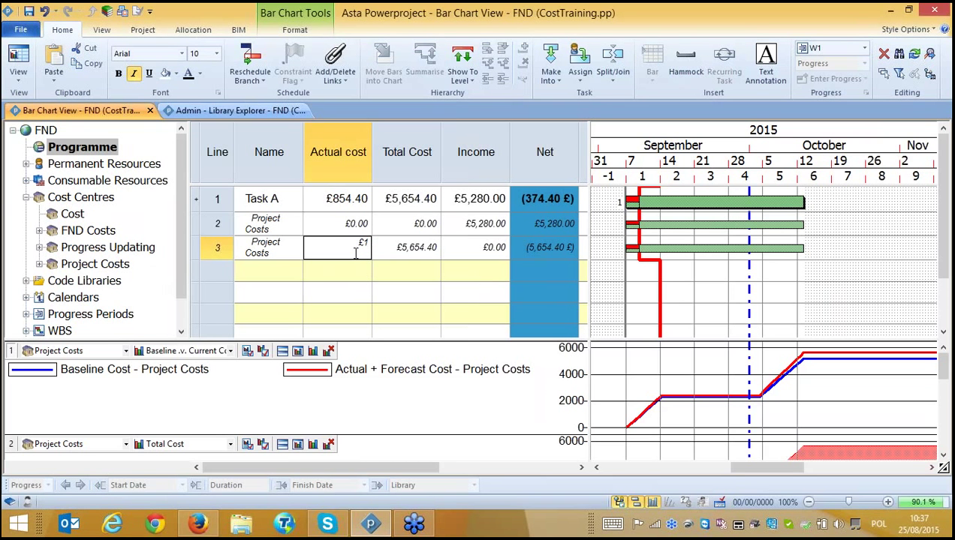
{"action": "left_click", "coordinate": [357, 293]}
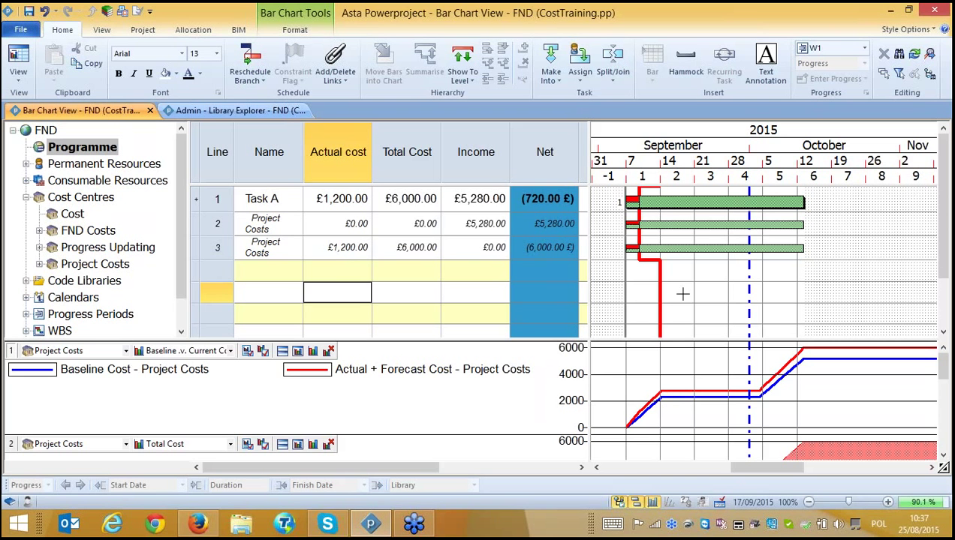
Reschedule the programme, straightening the progress line to the progress entry period W1.
{"action": "key", "text": "F9"}
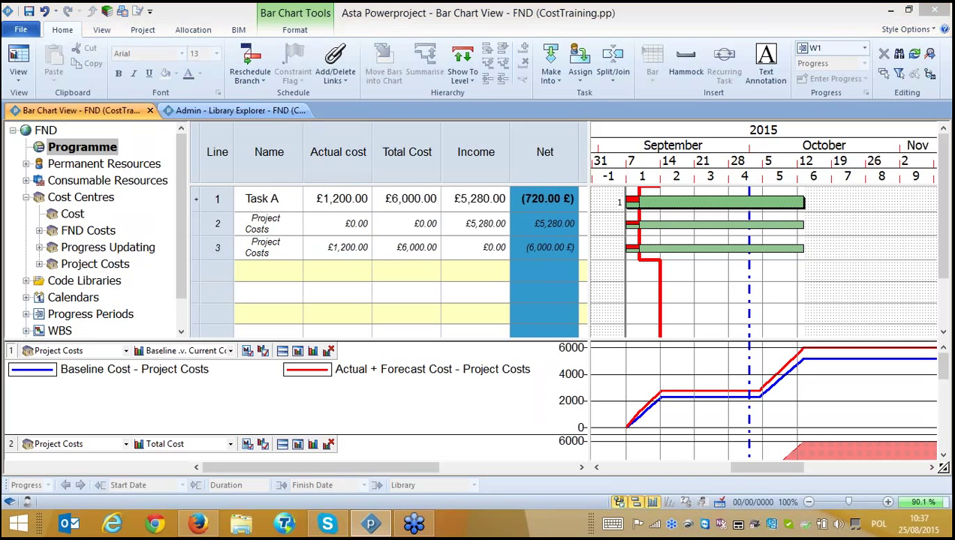
{"action": "left_click", "coordinate": [559, 230]}
{"action": "left_click", "coordinate": [549, 242]}
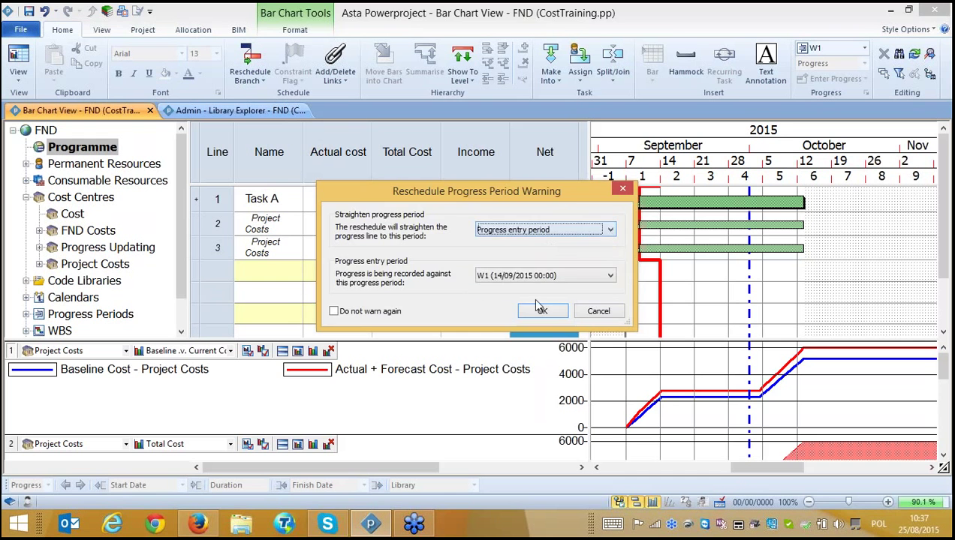
{"action": "left_click", "coordinate": [539, 312]}
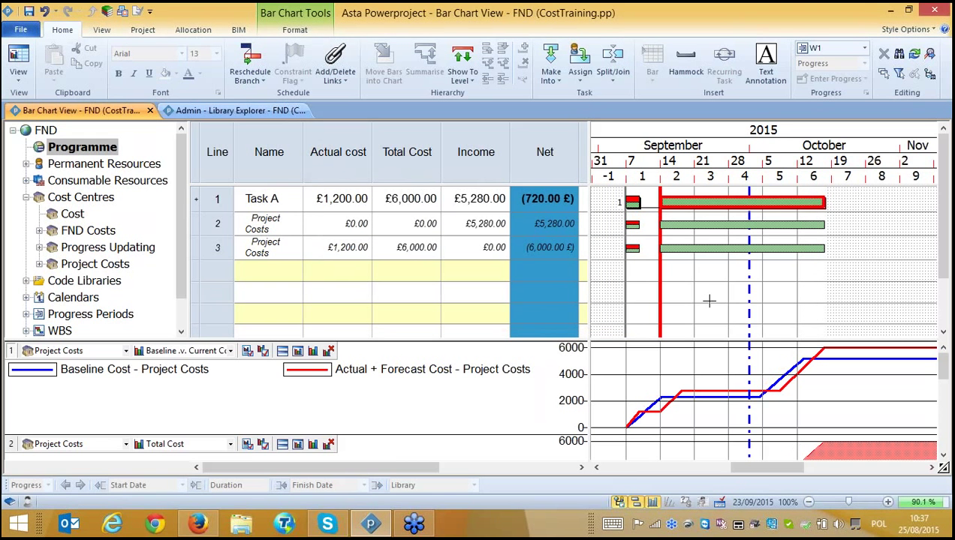
Switch progress entry to period W2 and record 20% progress on Task A's remaining bar.
{"action": "left_click", "coordinate": [704, 200]}
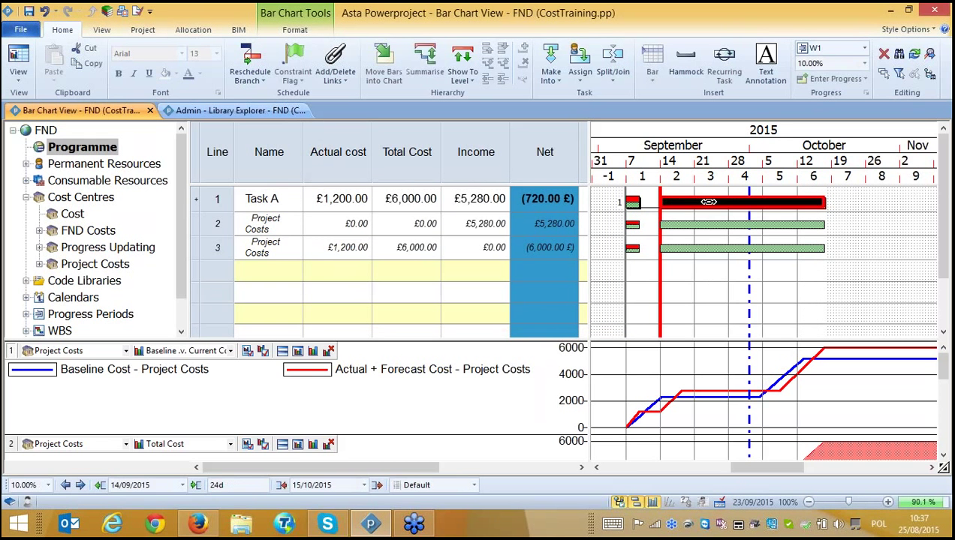
{"action": "left_click", "coordinate": [863, 48]}
{"action": "left_click", "coordinate": [831, 88]}
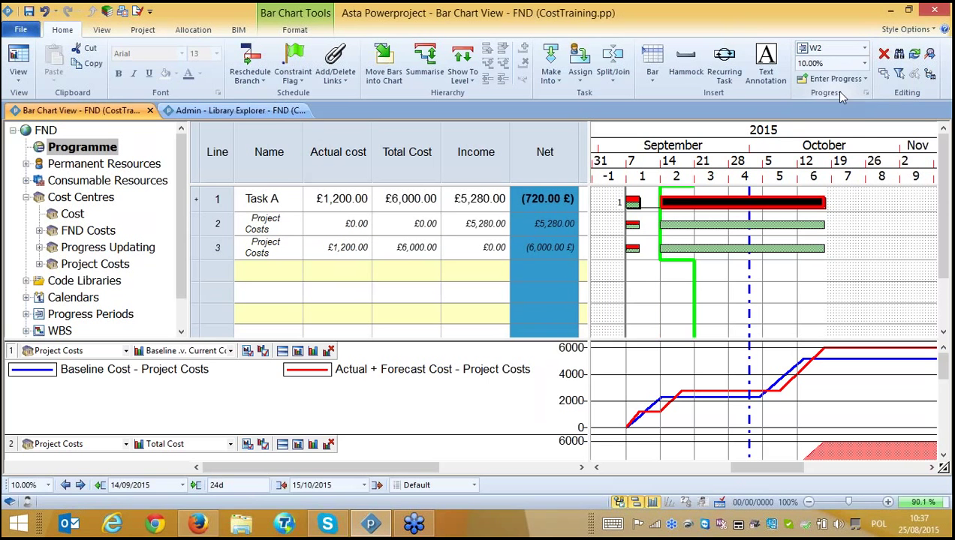
{"action": "left_click", "coordinate": [864, 64]}
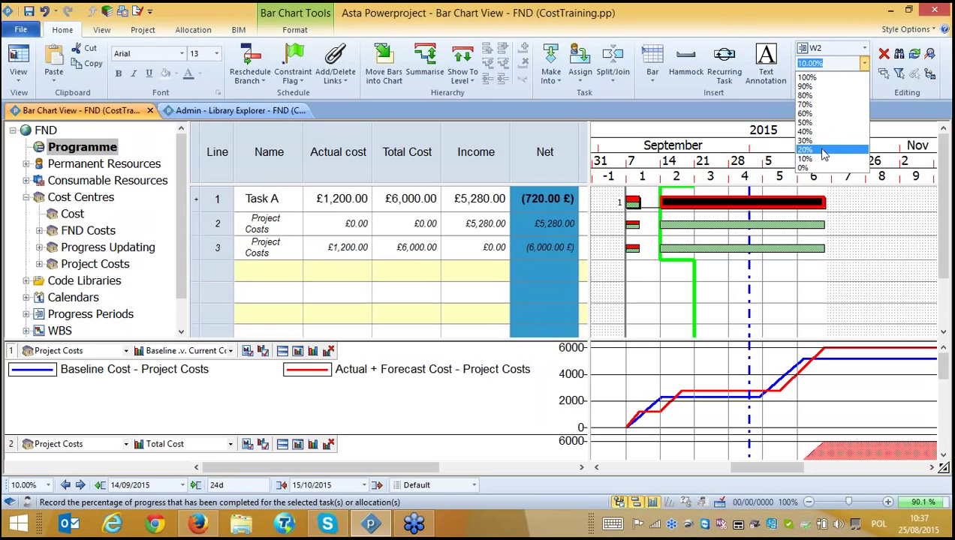
{"action": "left_click", "coordinate": [823, 151]}
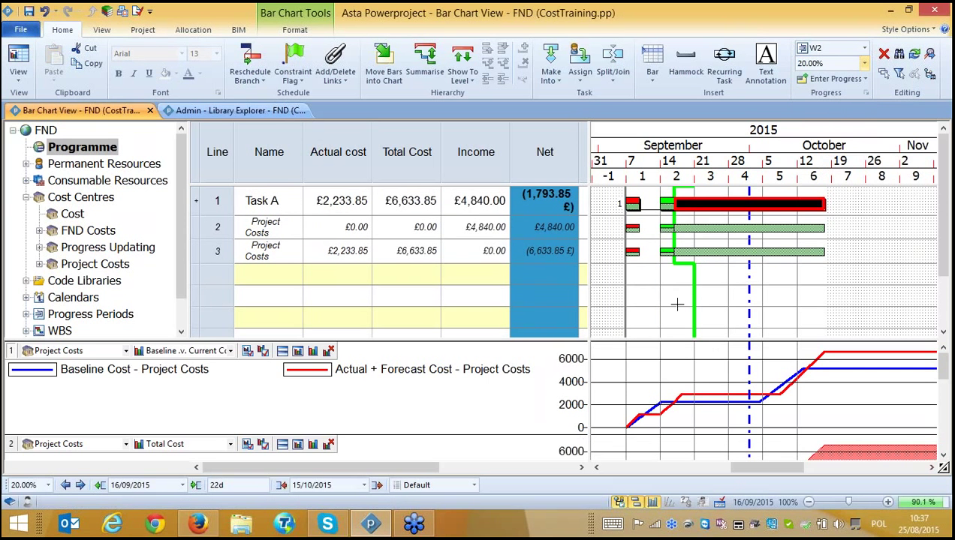
Enter £3000 as the actual cost of the Project Costs allocation on line 3 and reschedule the programme to W2.
{"action": "left_click", "coordinate": [335, 248]}
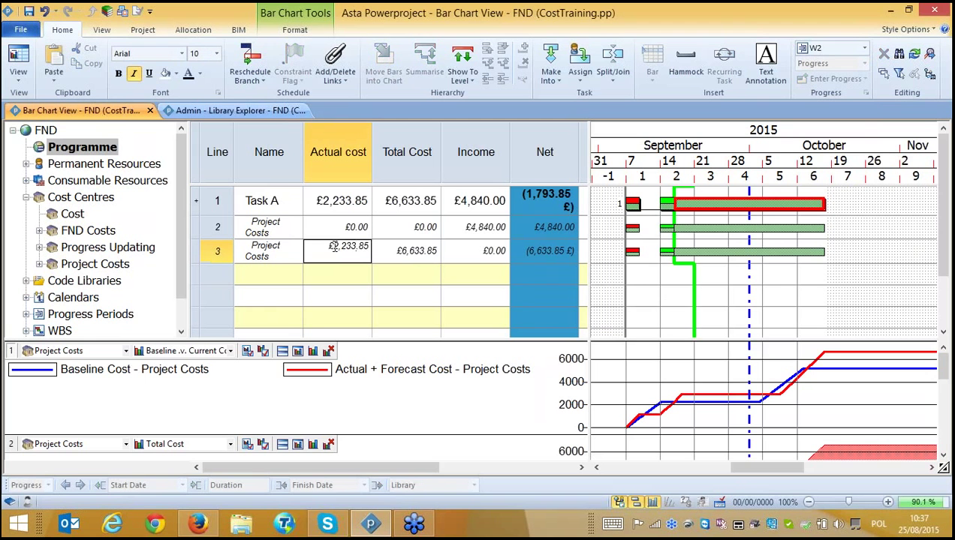
{"action": "double_click", "coordinate": [335, 248]}
{"action": "type", "text": "£3"}
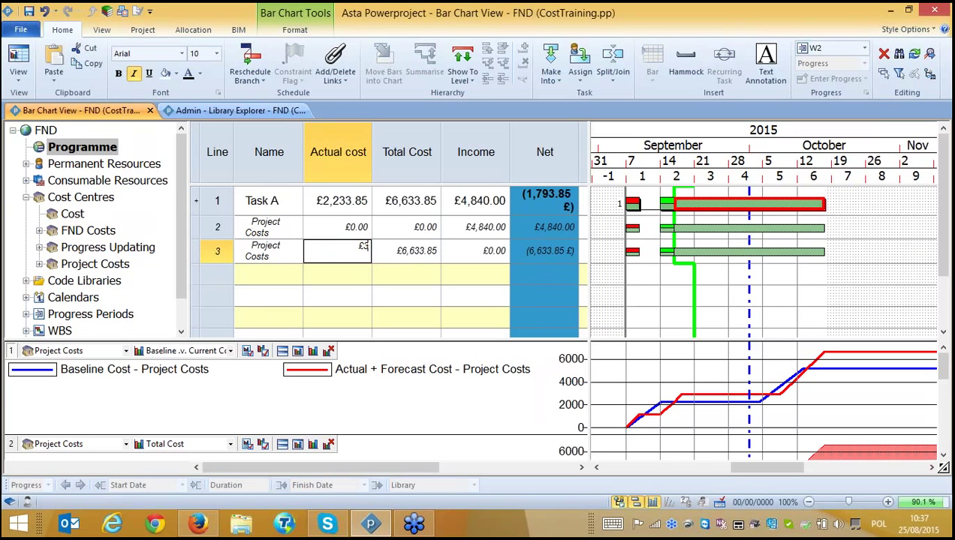
{"action": "type", "text": "000"}
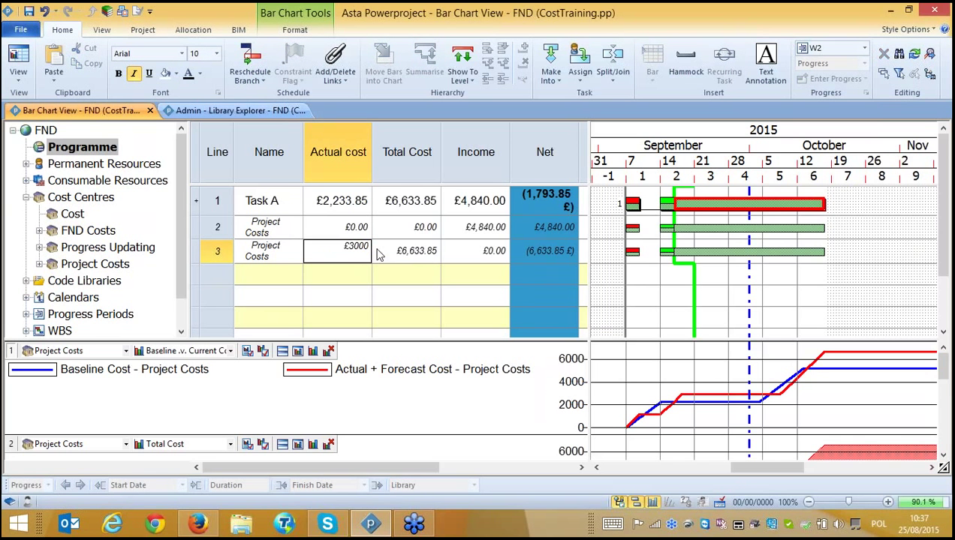
{"action": "left_click", "coordinate": [728, 300]}
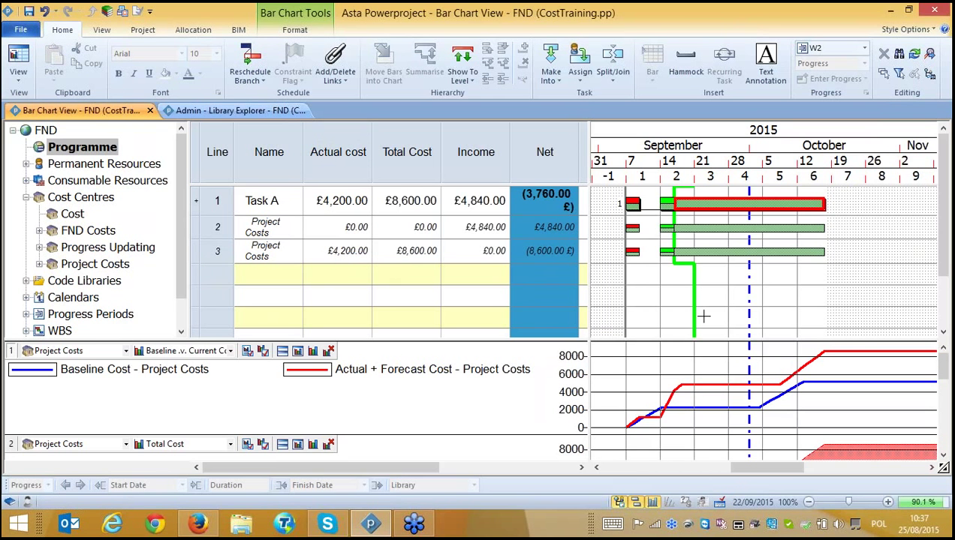
{"action": "key", "text": "F9"}
{"action": "left_click", "coordinate": [545, 312]}
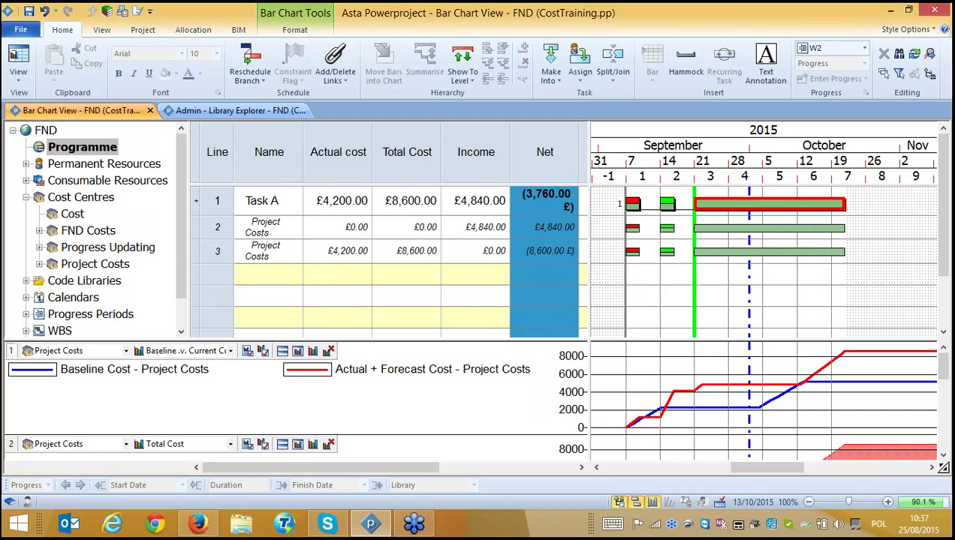
Enlarge the histogram pane and increase the row height of the Baseline .v. Current Costs histogram.
{"action": "left_click", "coordinate": [722, 432]}
{"action": "scroll", "coordinate": [723, 432], "scroll_direction": "down", "scroll_amount": 1}
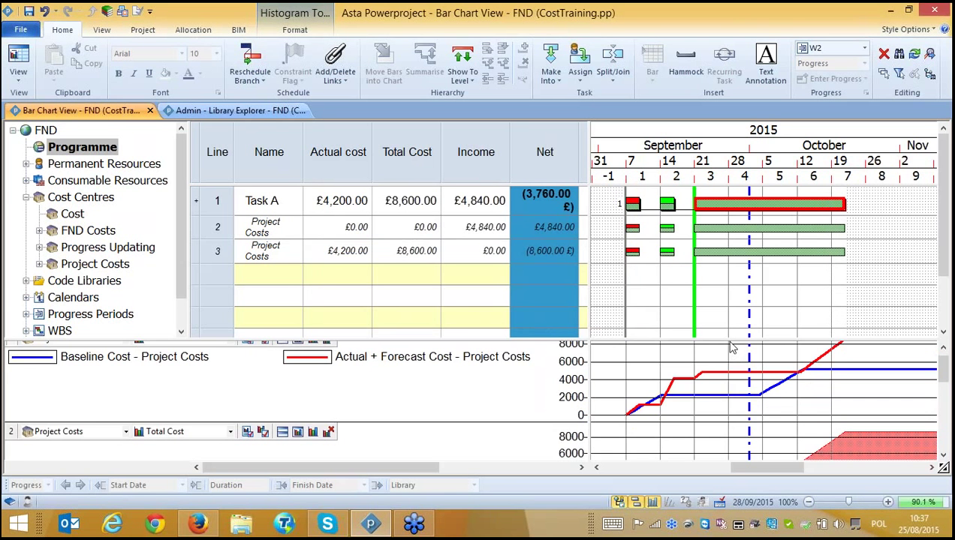
{"action": "left_click_drag", "start_coordinate": [729, 342], "coordinate": [717, 279]}
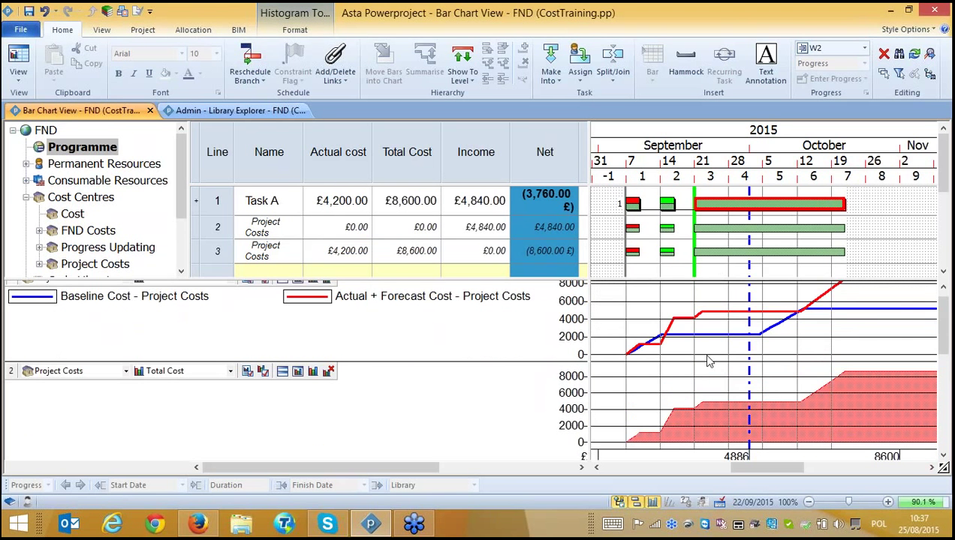
{"action": "left_click_drag", "start_coordinate": [566, 369], "coordinate": [790, 342]}
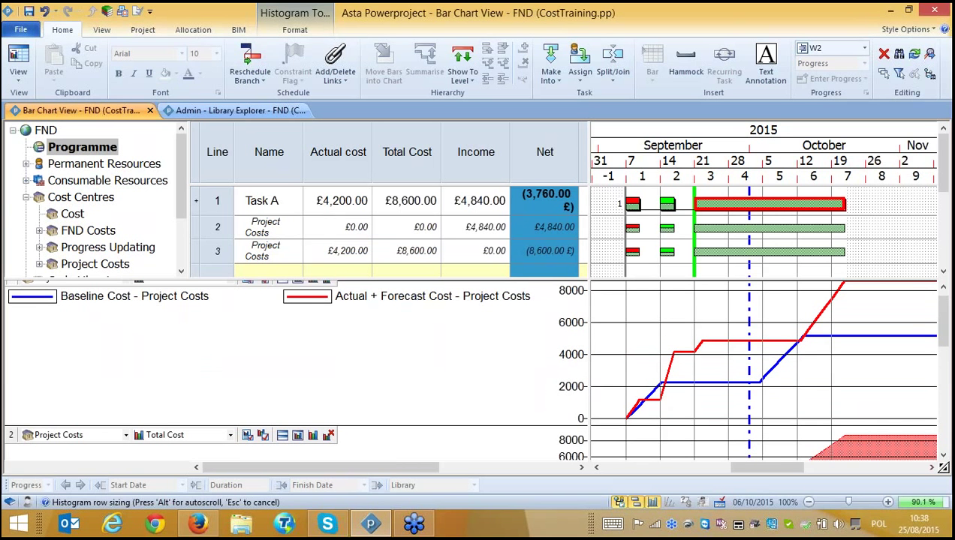
Look at the histogram's Export to Excel option without exporting, and shrink the histogram pane to reveal more of the bar chart.
{"action": "right_click", "coordinate": [698, 330]}
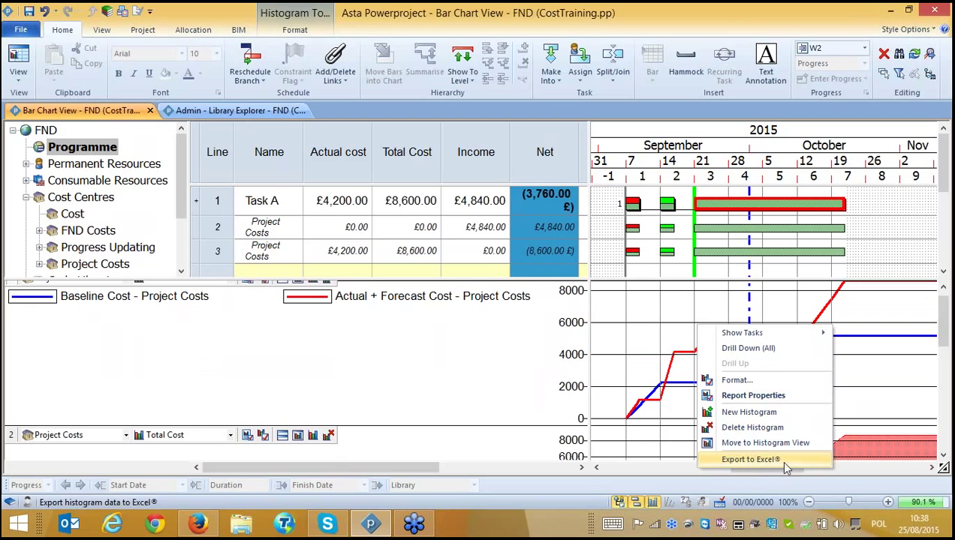
{"action": "left_click", "coordinate": [647, 341]}
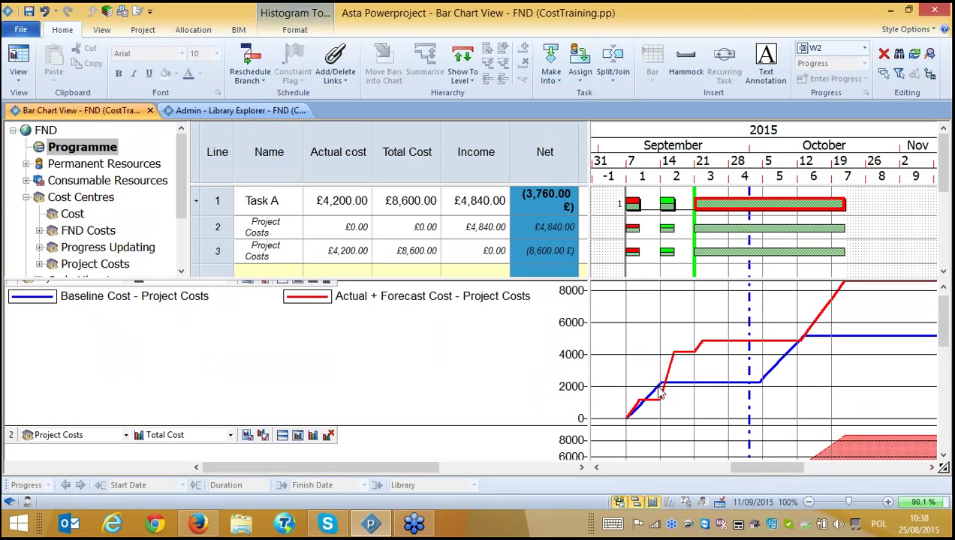
{"action": "scroll", "coordinate": [659, 391], "scroll_direction": "up", "scroll_amount": 1}
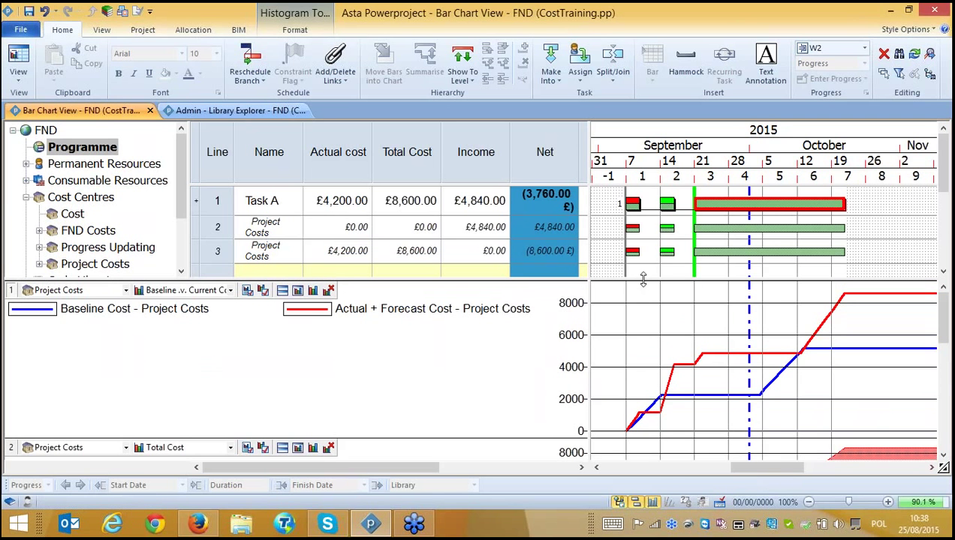
{"action": "left_click_drag", "start_coordinate": [640, 281], "coordinate": [660, 375]}
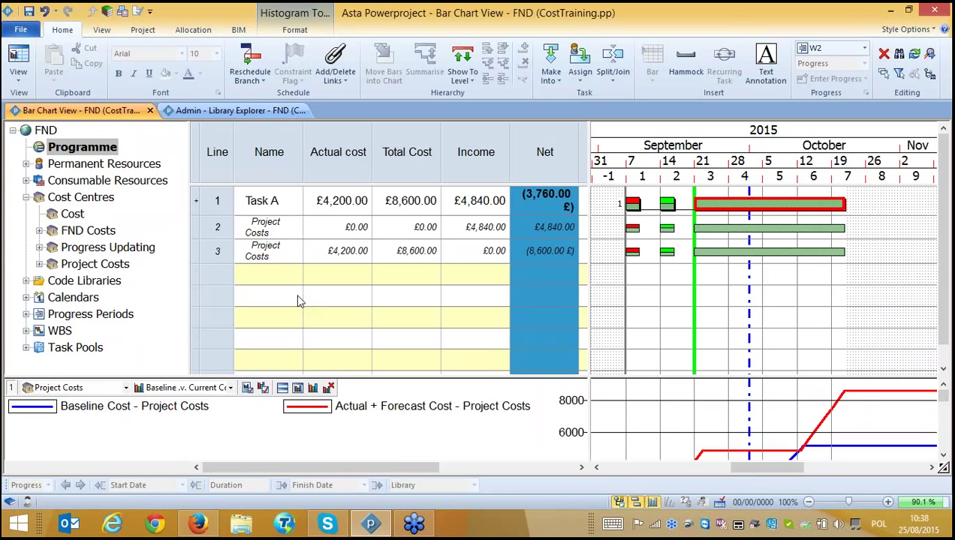
Delete Task A together with its two Project Costs allocations and hide the W2 progress line on the bar chart.
{"action": "left_click_drag", "start_coordinate": [218, 251], "coordinate": [220, 200]}
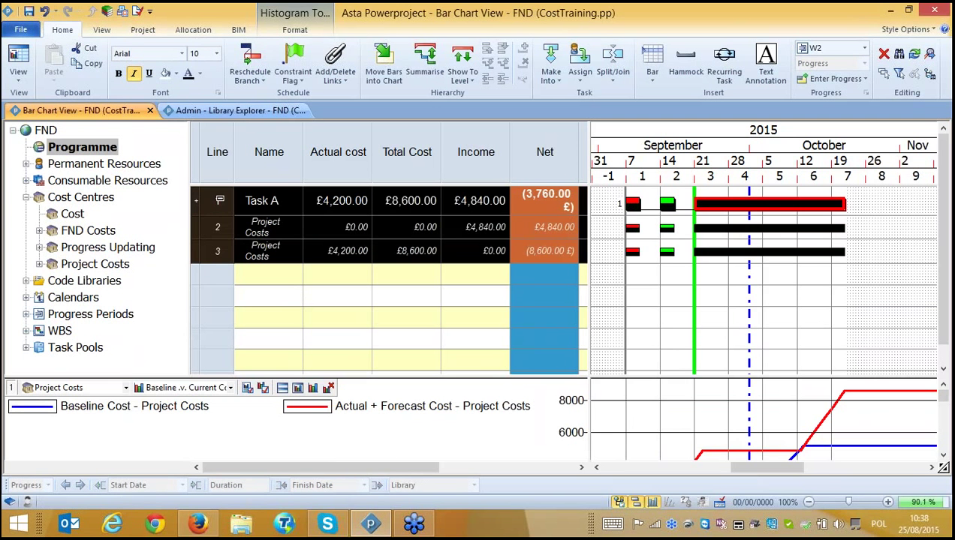
{"action": "key", "text": "Delete"}
{"action": "left_click", "coordinate": [294, 30]}
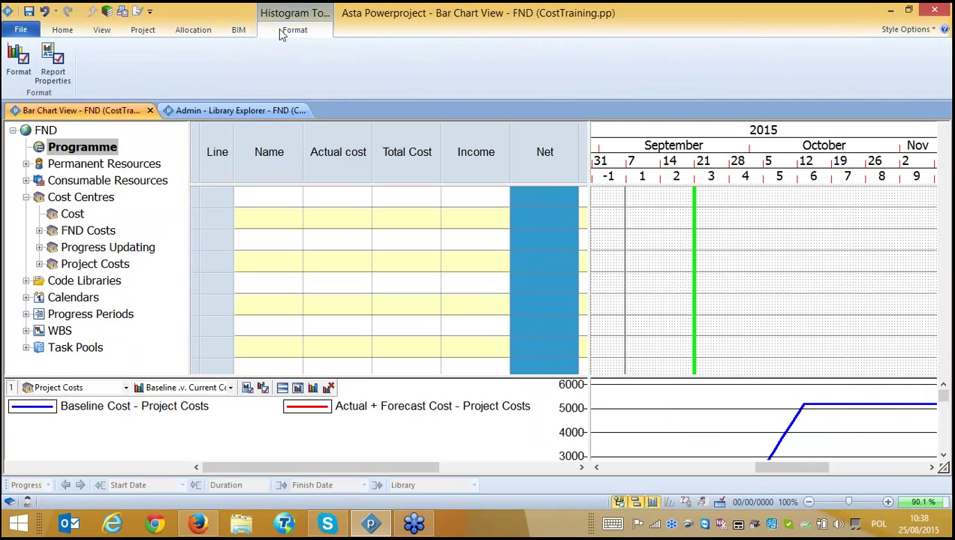
{"action": "left_click", "coordinate": [612, 207]}
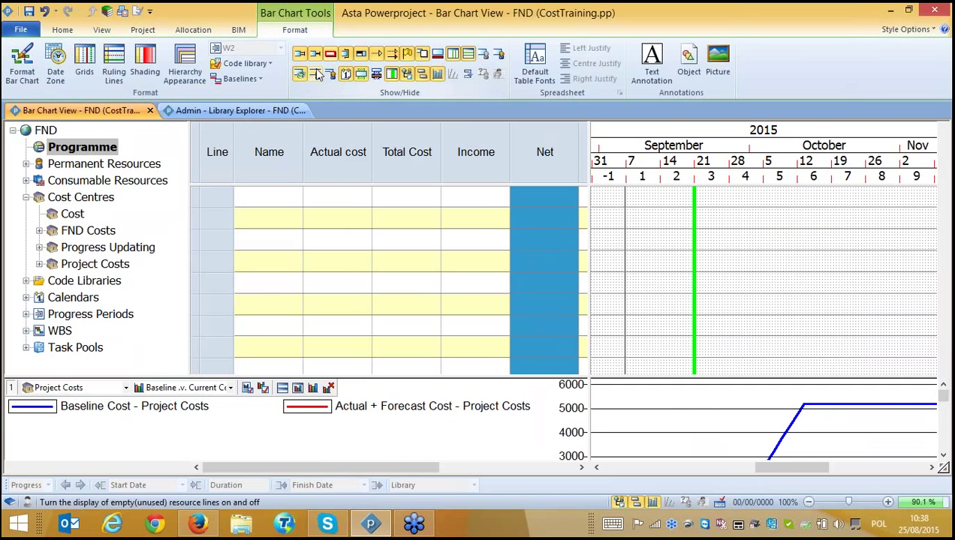
{"action": "left_click", "coordinate": [342, 57]}
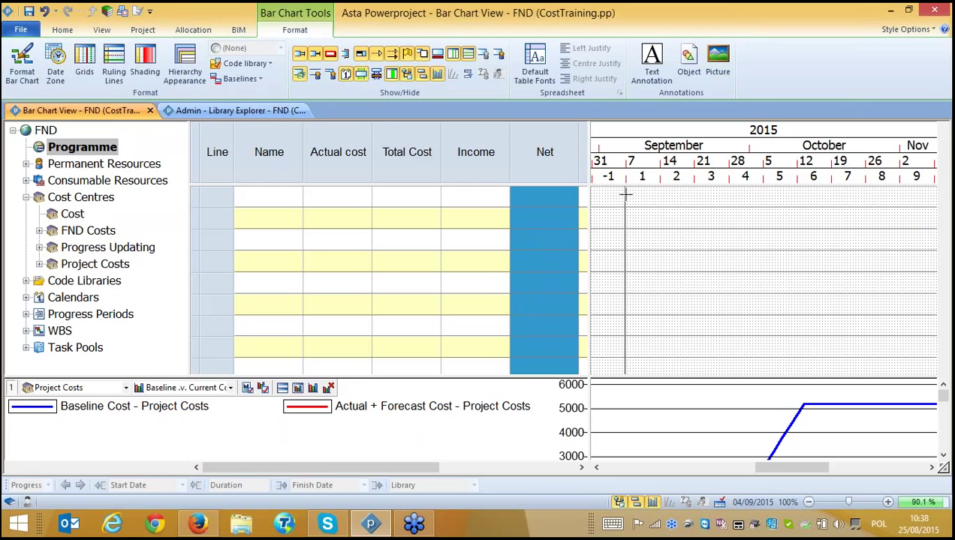
Remove the Baseline .v. Current Costs histogram for Project Costs.
{"action": "left_click", "coordinate": [331, 389]}
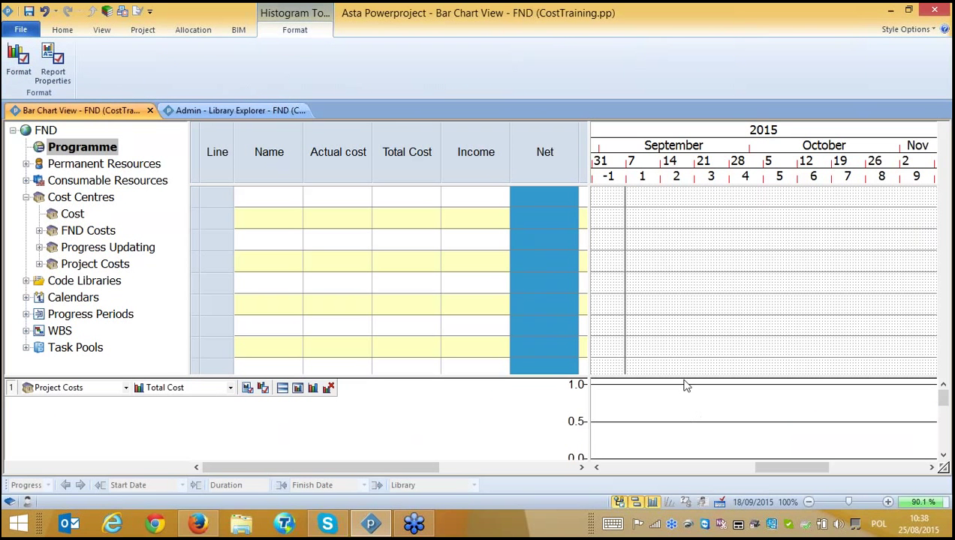
{"action": "scroll", "coordinate": [684, 421], "scroll_direction": "down", "scroll_amount": 1}
{"action": "scroll", "coordinate": [683, 421], "scroll_direction": "up", "scroll_amount": 1}
Draw a new task bar about 17 days long on line 1 from early September 2015, and remove the Actual cost column.
{"action": "left_click_drag", "start_coordinate": [624, 197], "coordinate": [737, 200]}
{"action": "left_click", "coordinate": [337, 152]}
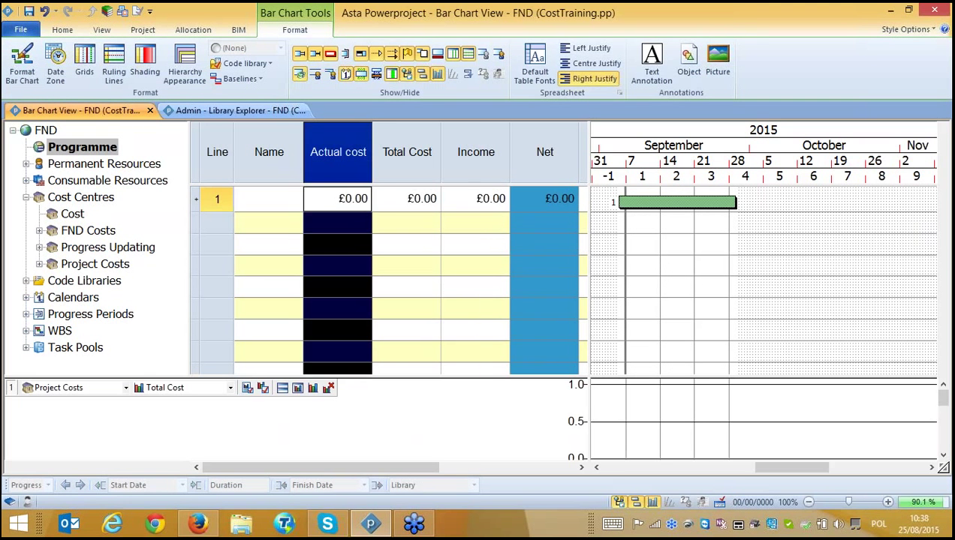
{"action": "key", "text": "Delete"}
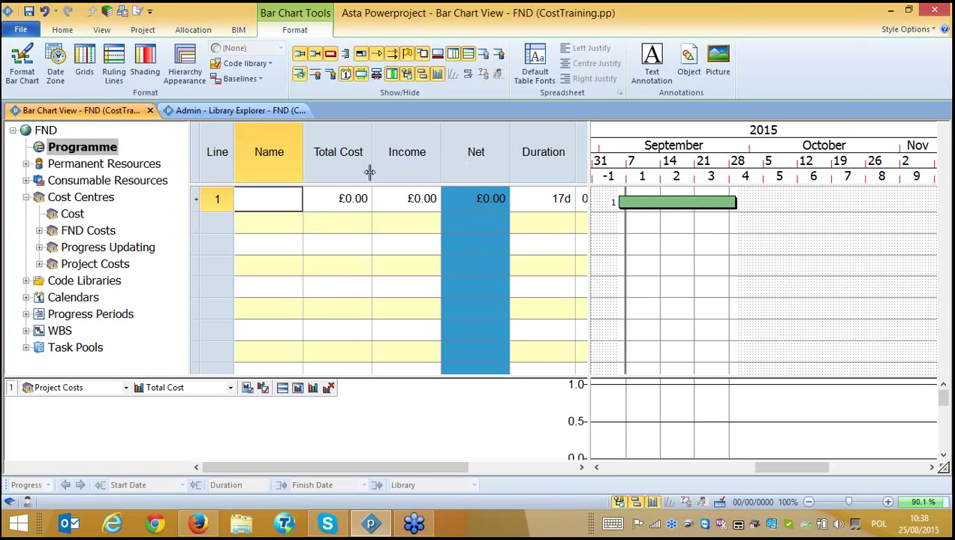
Allocate the Project Costs cost centre to the new task and set the allocation's calculation type to Task Work Based.
{"action": "left_click", "coordinate": [653, 201]}
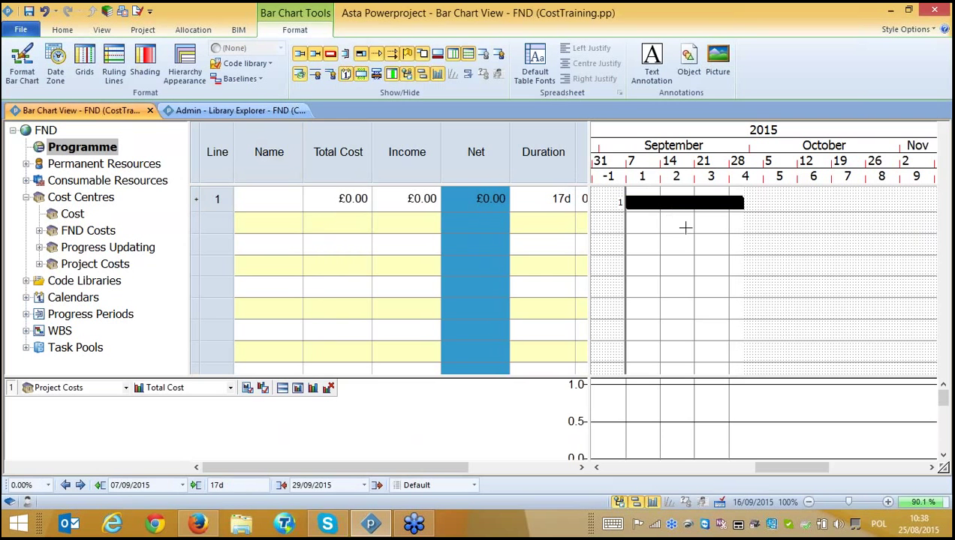
{"action": "left_click_drag", "start_coordinate": [98, 264], "coordinate": [684, 204]}
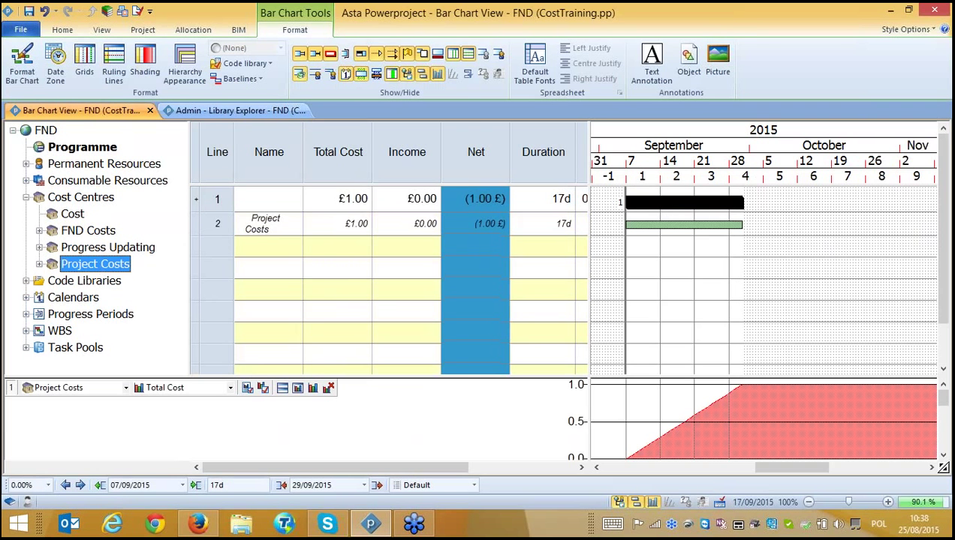
{"action": "double_click", "coordinate": [668, 225]}
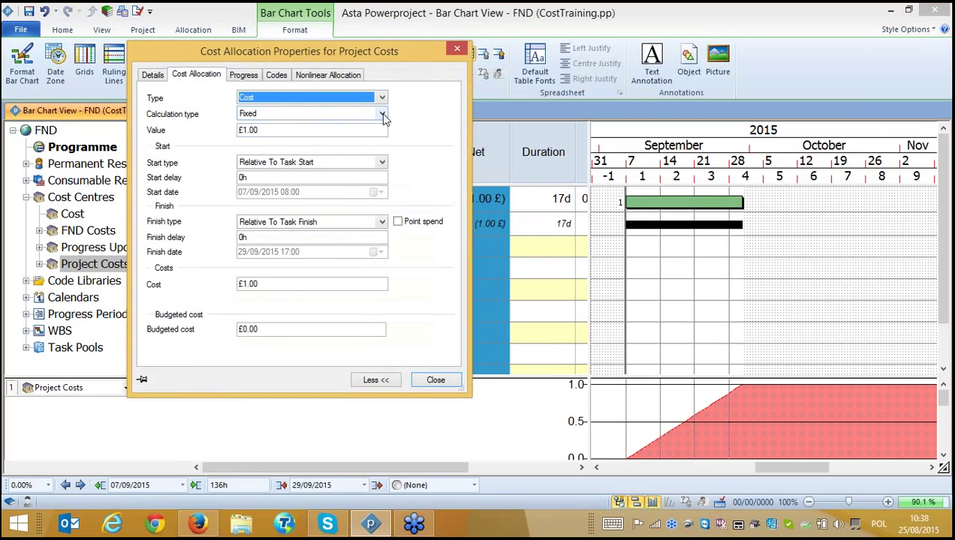
{"action": "left_click", "coordinate": [382, 114]}
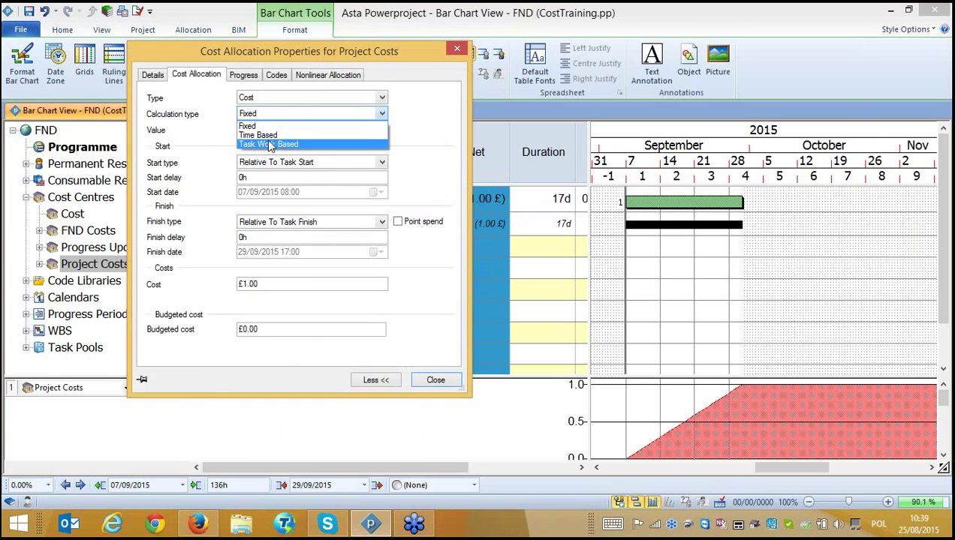
{"action": "left_click", "coordinate": [305, 145]}
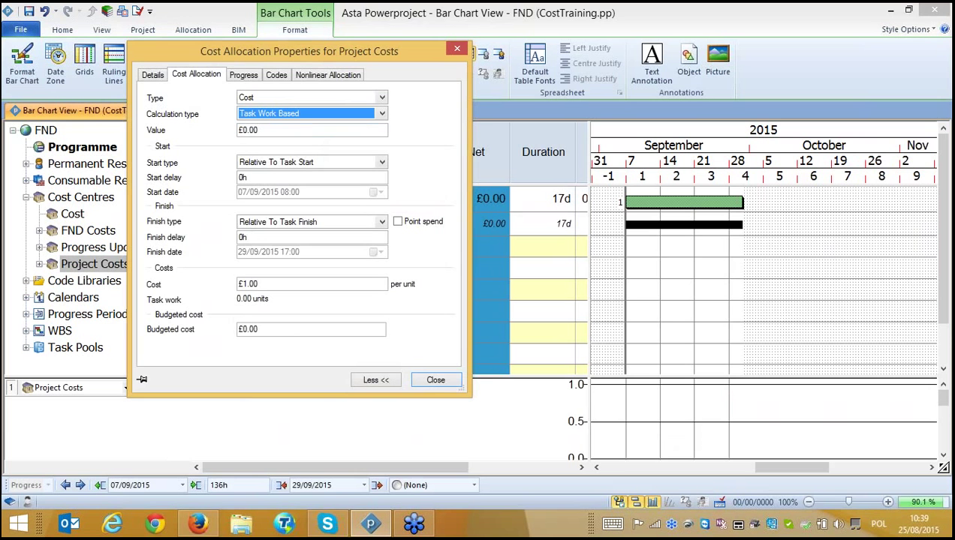
{"action": "left_click", "coordinate": [435, 379]}
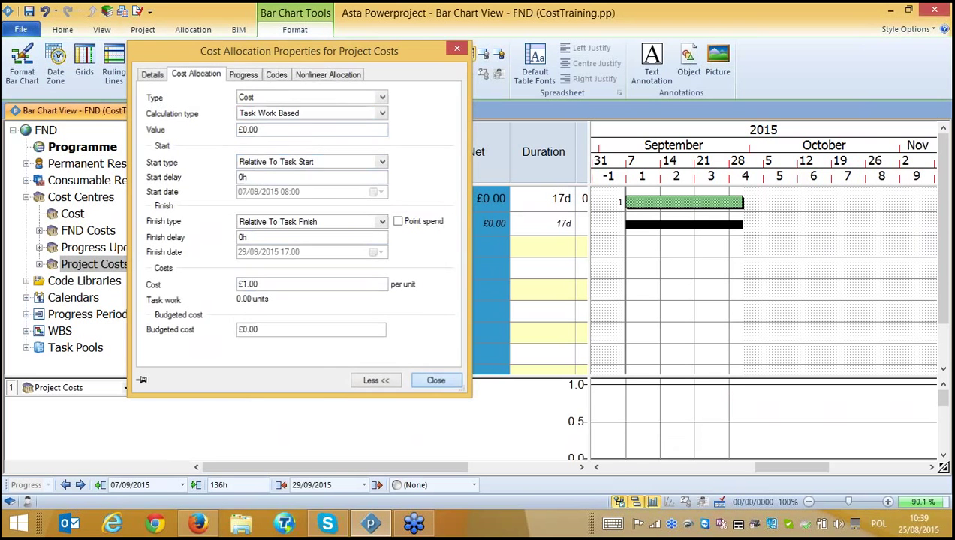
Add Task work and Task work rate columns to the spreadsheet ahead of the Total Cost column.
{"action": "left_click", "coordinate": [337, 198]}
{"action": "right_click", "coordinate": [323, 141]}
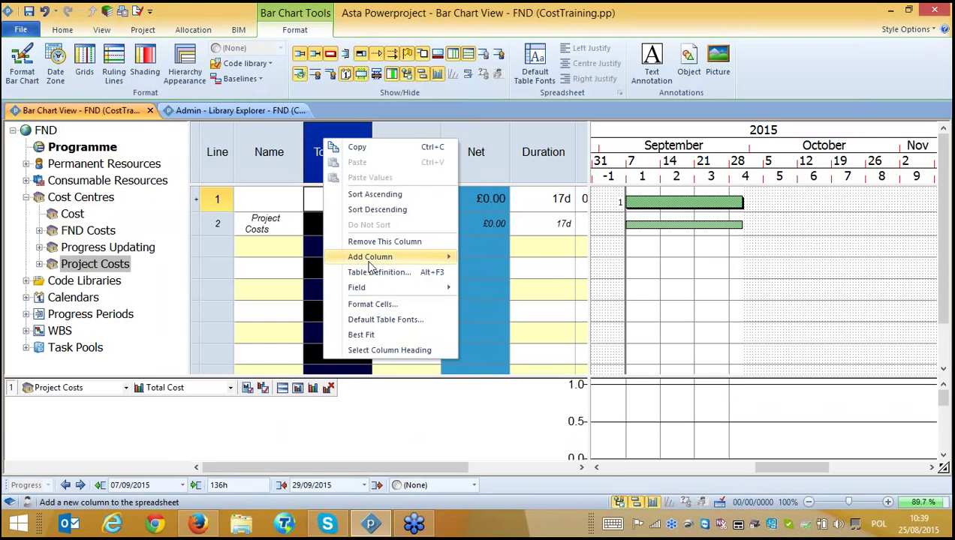
{"action": "mouse_move", "coordinate": [371, 258]}
{"action": "mouse_move", "coordinate": [524, 362]}
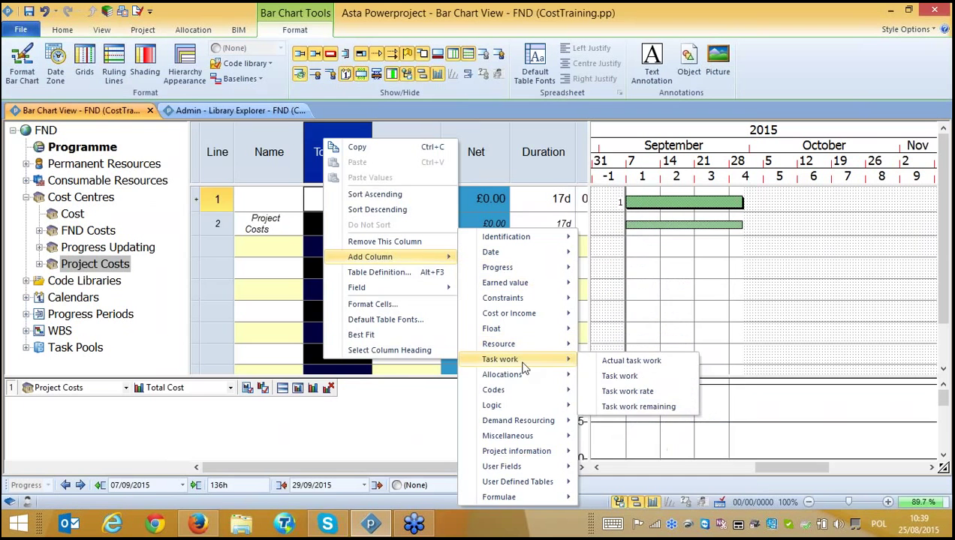
{"action": "left_click", "coordinate": [635, 383]}
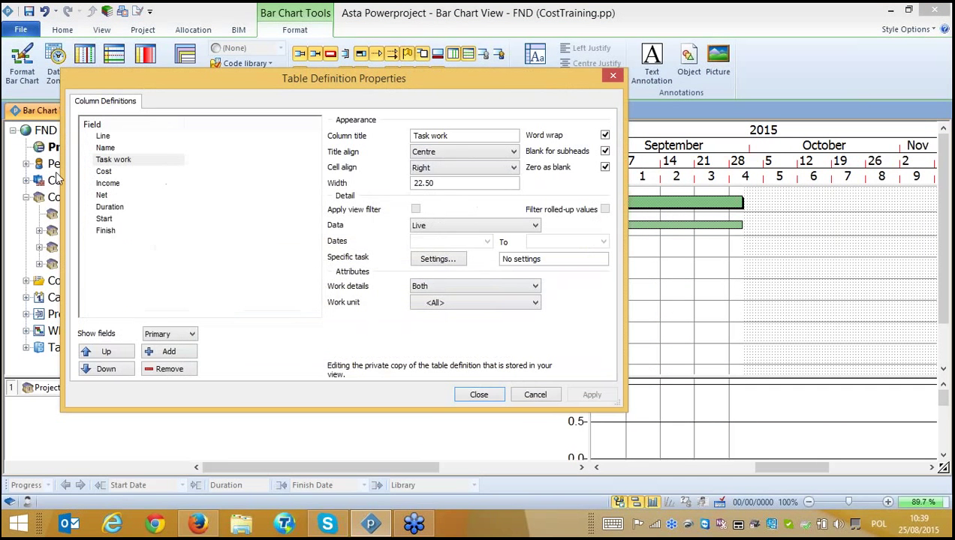
{"action": "left_click", "coordinate": [159, 352]}
{"action": "left_click", "coordinate": [146, 172]}
{"action": "left_click", "coordinate": [146, 174]}
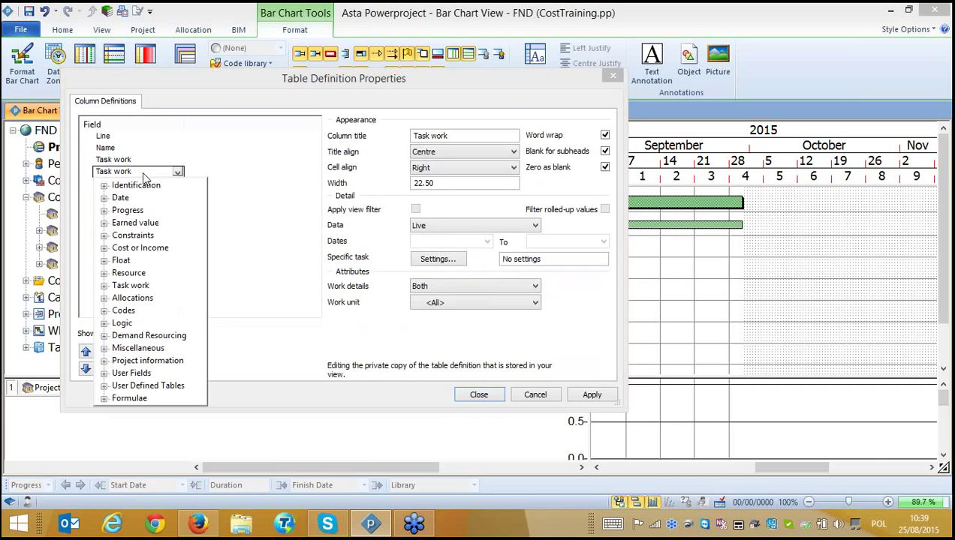
{"action": "left_click", "coordinate": [104, 287]}
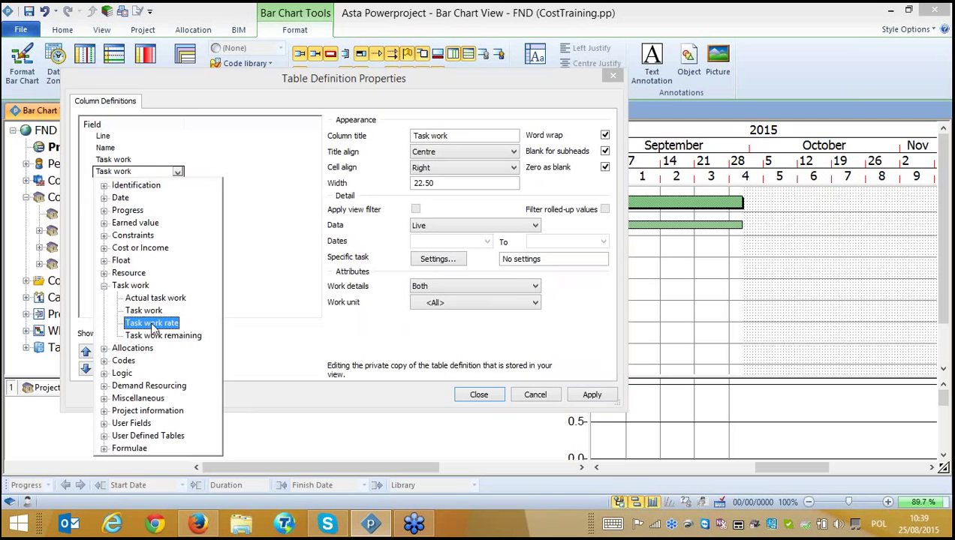
{"action": "left_click", "coordinate": [147, 321]}
{"action": "left_click", "coordinate": [479, 394]}
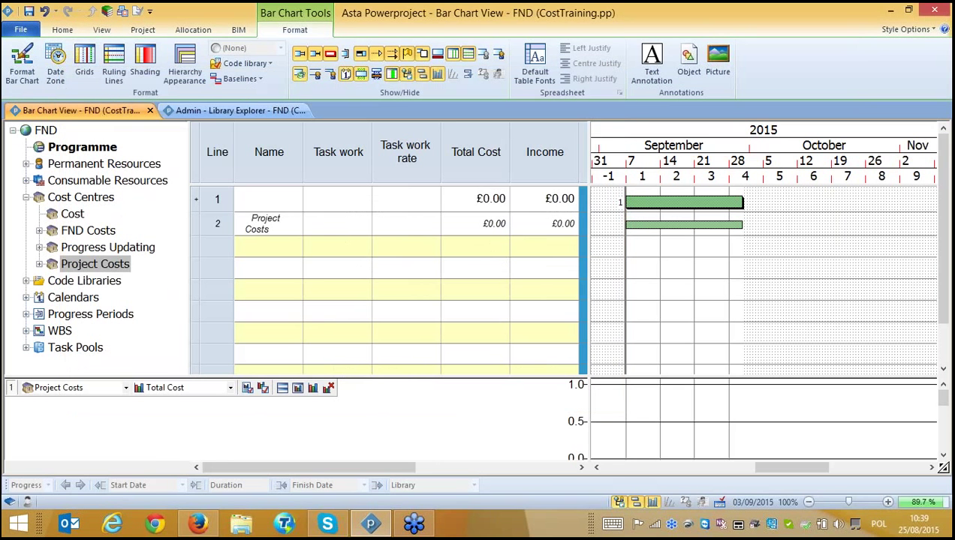
Name the task on line 1 Excavation and set its task work to 2000 m3.
{"action": "left_click", "coordinate": [292, 201]}
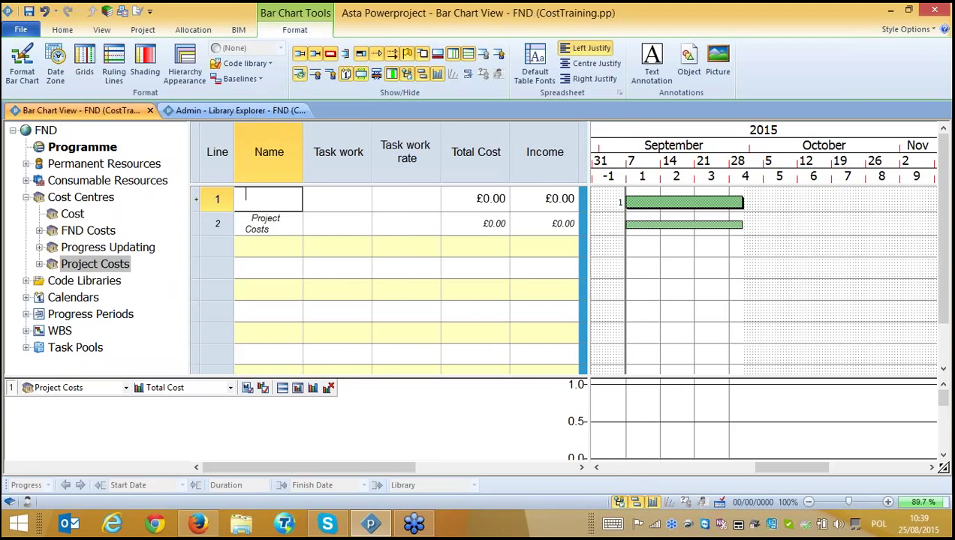
{"action": "type", "text": "Excavation"}
{"action": "left_click", "coordinate": [733, 307]}
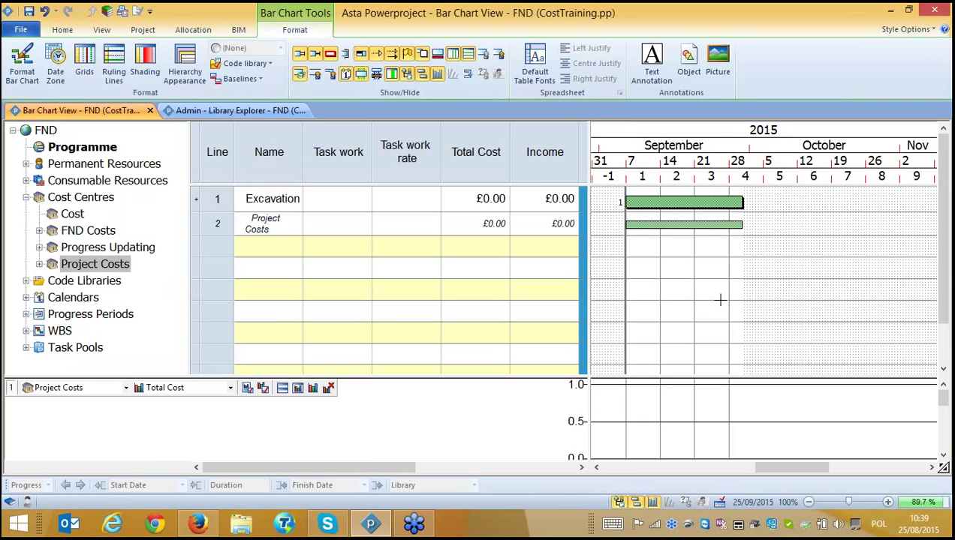
{"action": "left_click", "coordinate": [680, 201]}
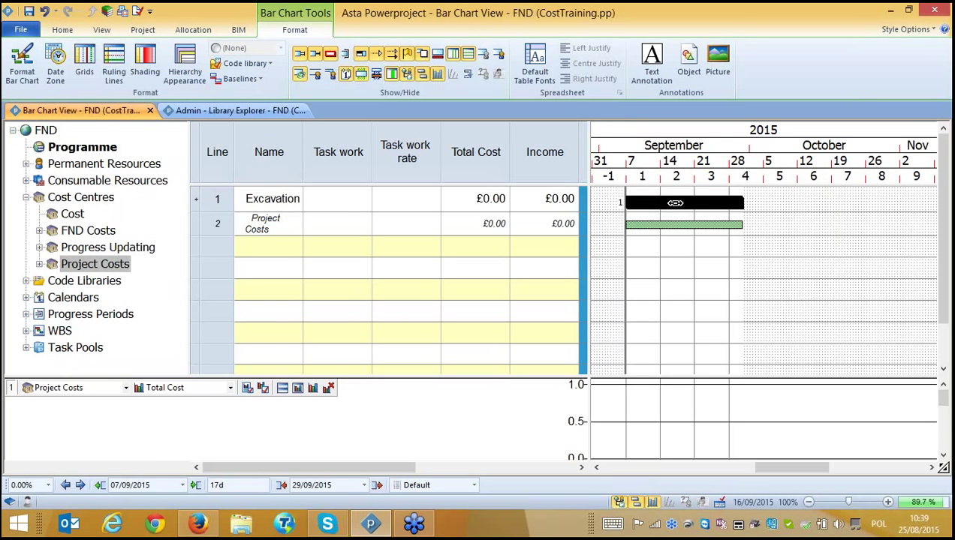
{"action": "left_click", "coordinate": [347, 201]}
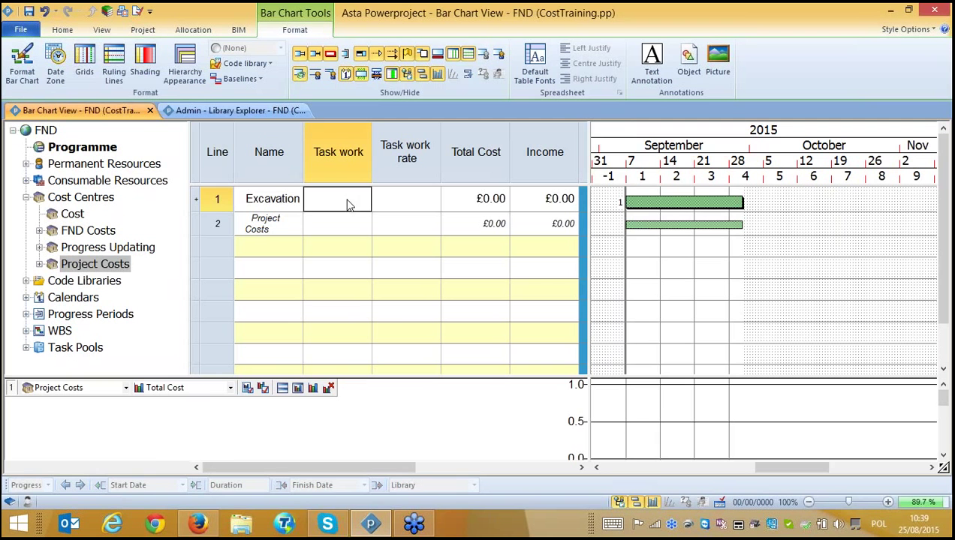
{"action": "type", "text": "200"}
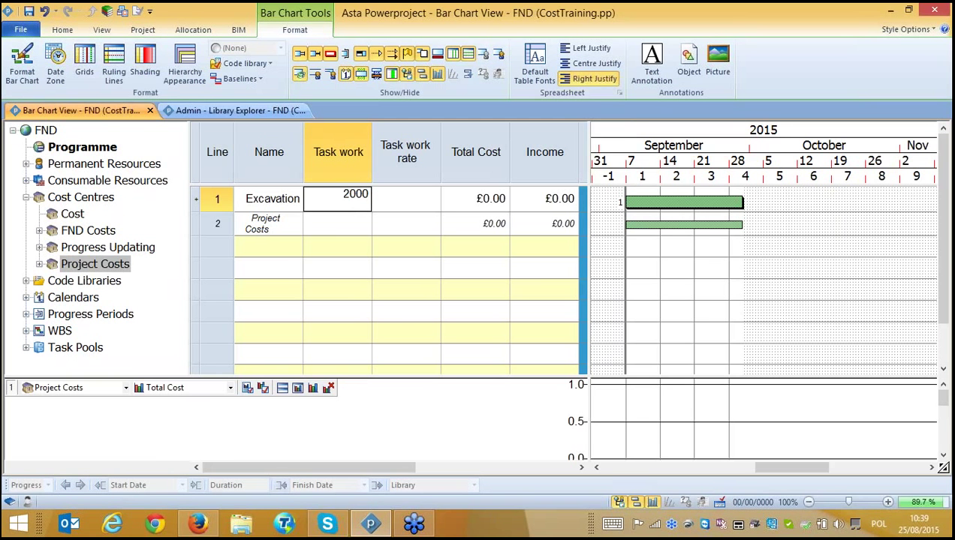
{"action": "type", "text": "00 m3"}
{"action": "left_click", "coordinate": [365, 287]}
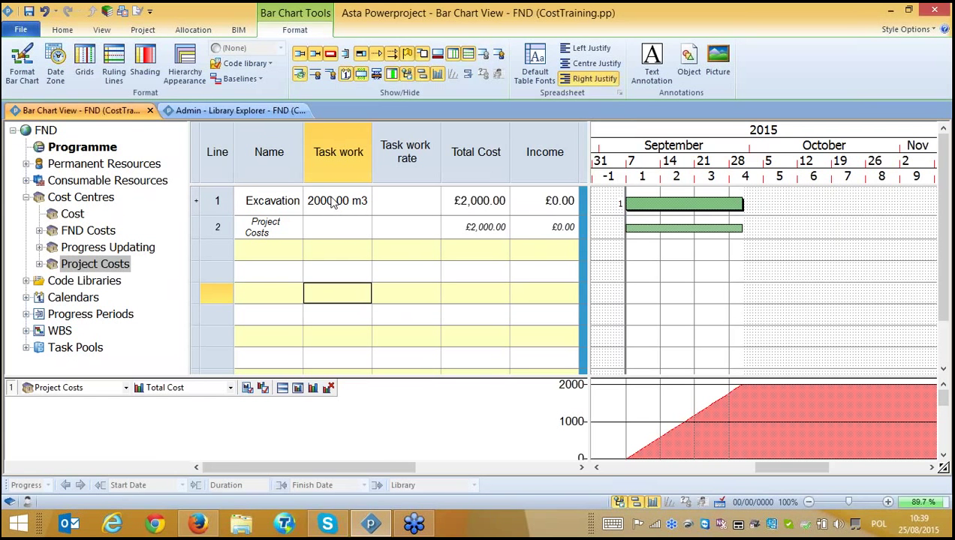
Review the task work units in Excavation's Effort & Modelling properties and set the task work rate to 100 m3 per Day.
{"action": "double_click", "coordinate": [647, 204]}
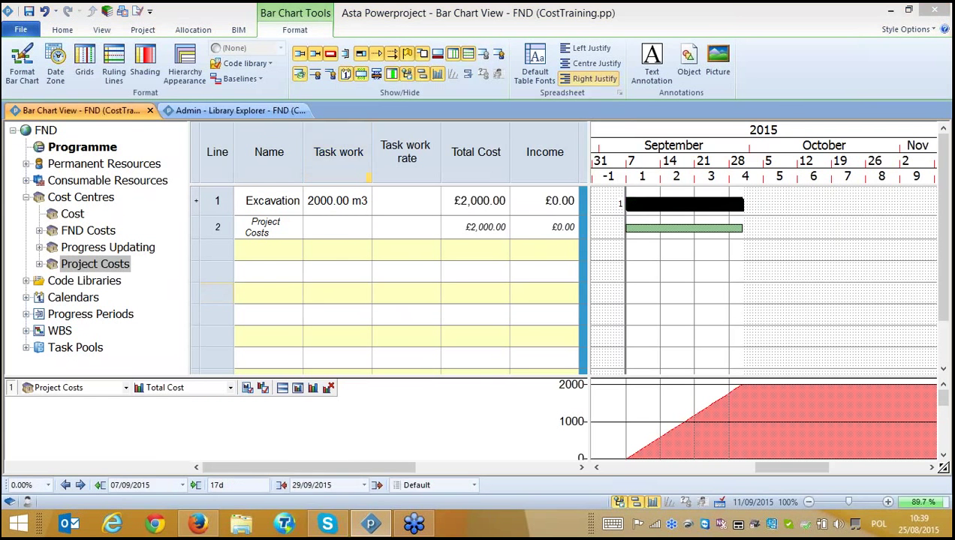
{"action": "left_click", "coordinate": [336, 209]}
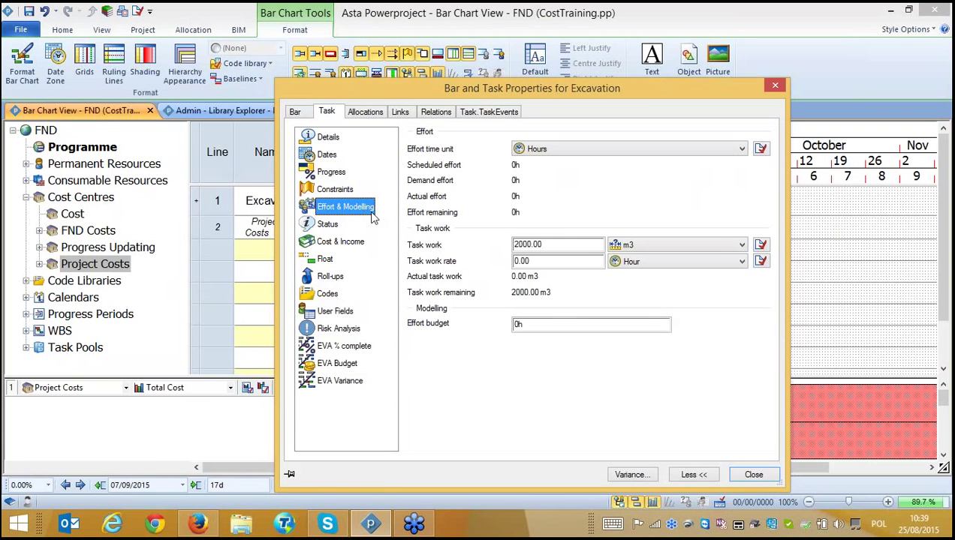
{"action": "double_click", "coordinate": [534, 244]}
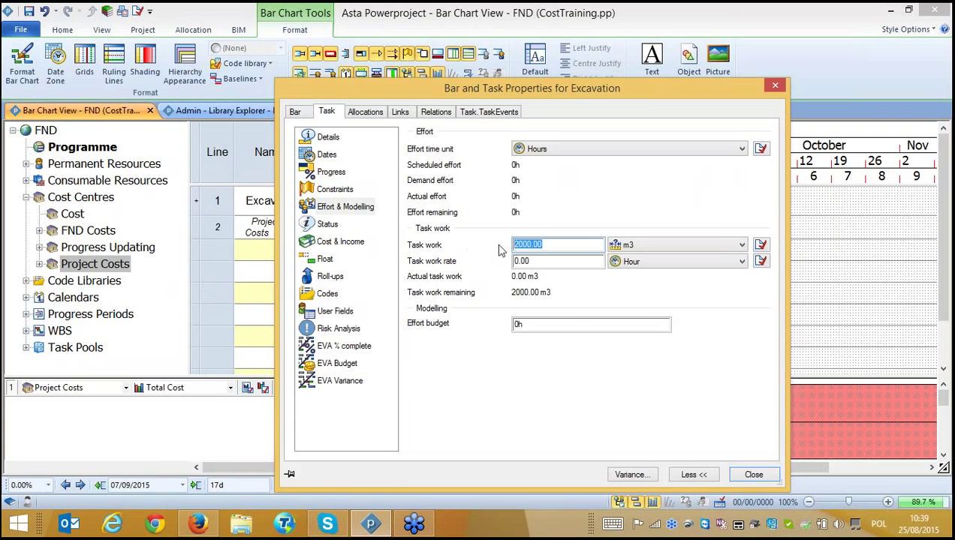
{"action": "left_click", "coordinate": [655, 245]}
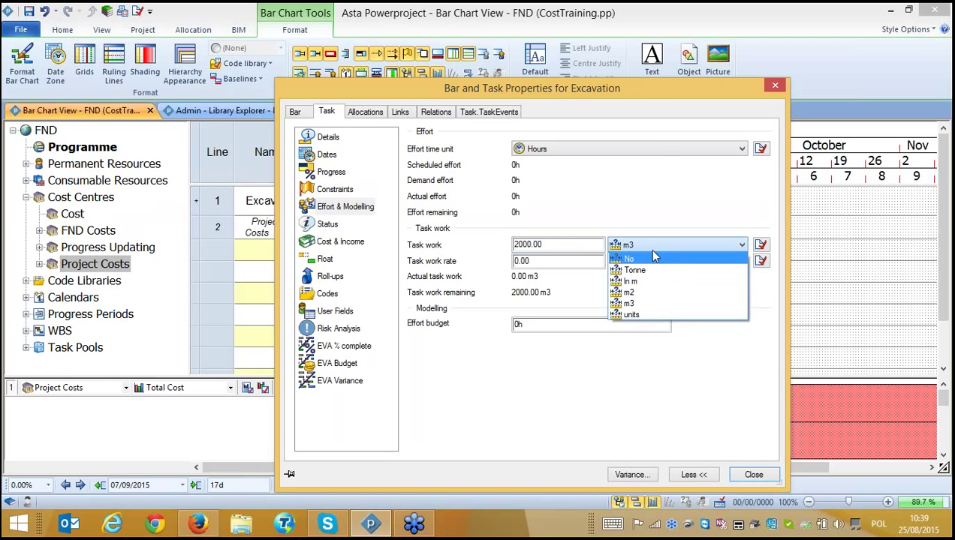
{"action": "left_click", "coordinate": [668, 250]}
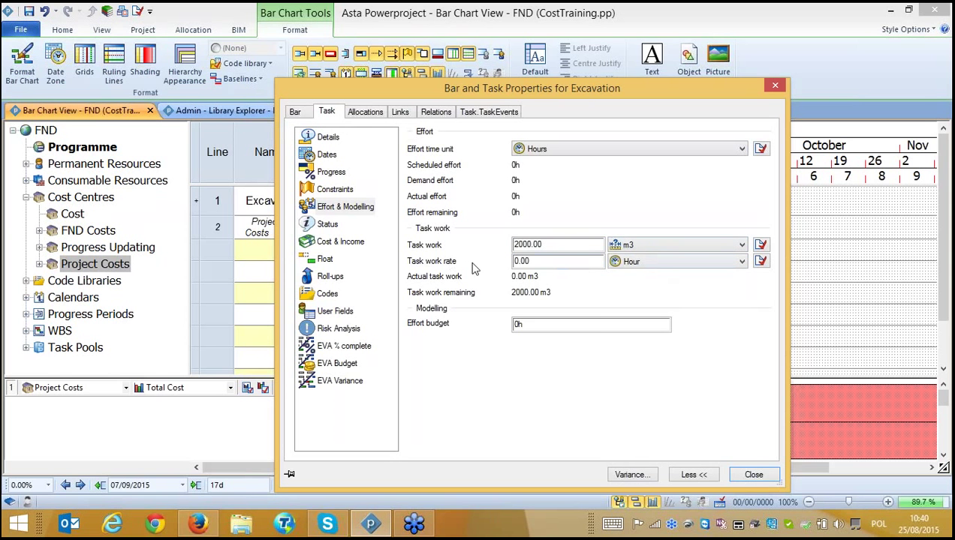
{"action": "left_click", "coordinate": [663, 263]}
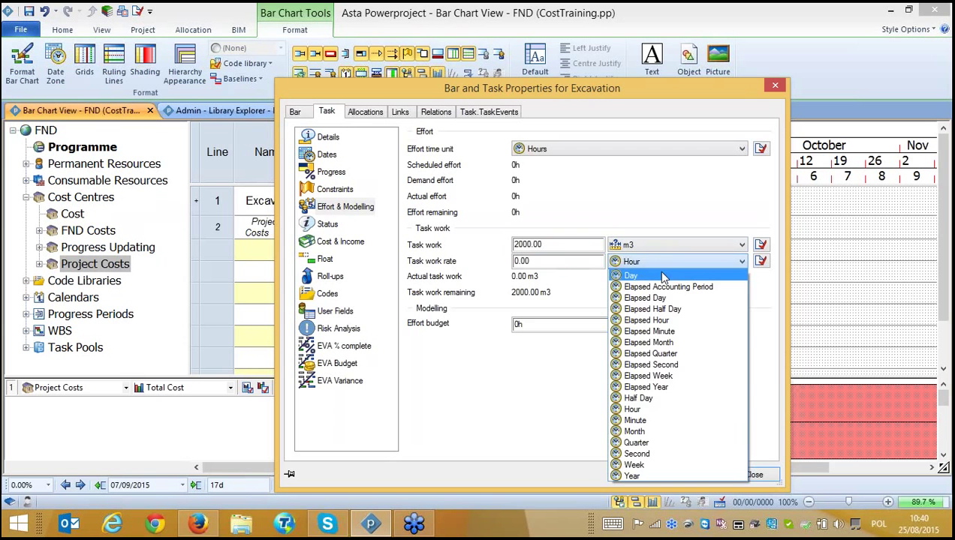
{"action": "left_click", "coordinate": [662, 277]}
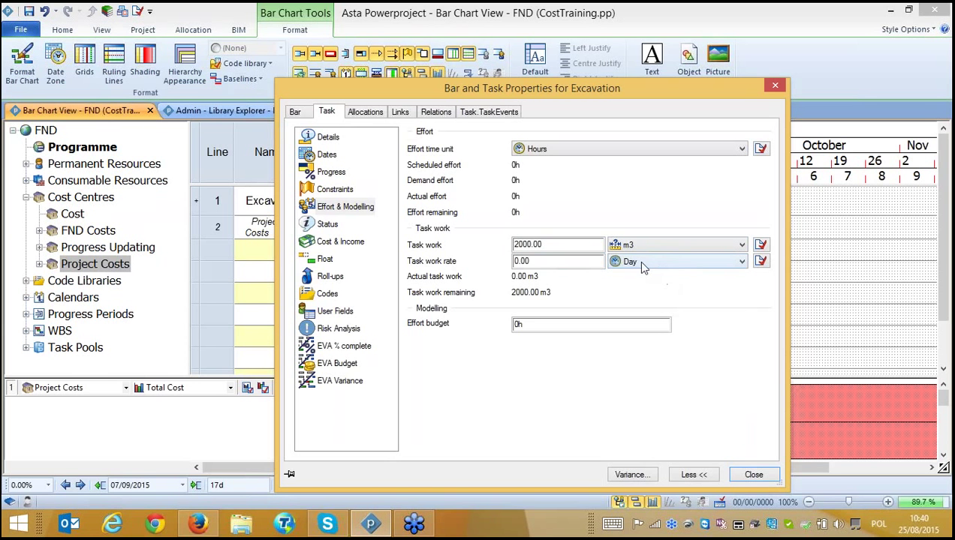
{"action": "double_click", "coordinate": [523, 262]}
{"action": "type", "text": "1"}
{"action": "left_click", "coordinate": [755, 474]}
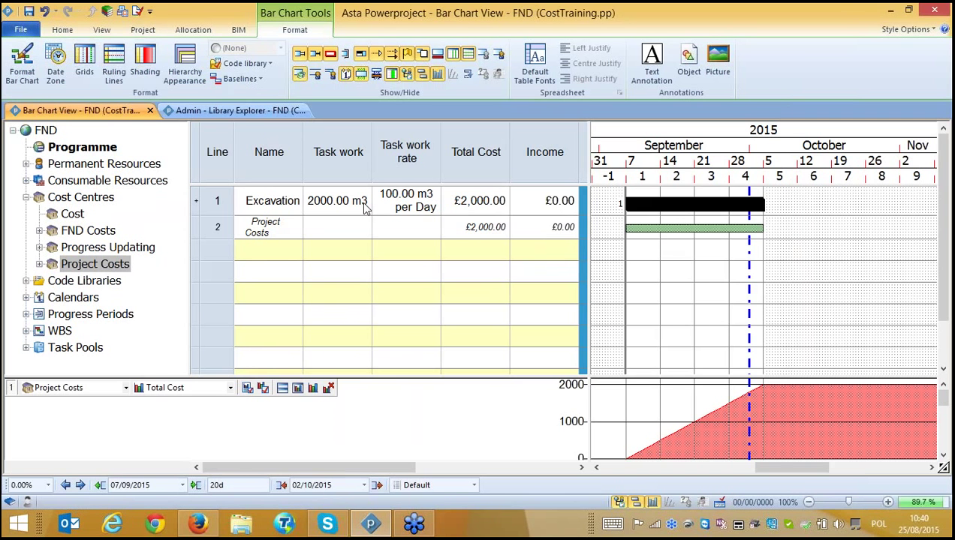
Set the unit cost of Excavation's Project Costs allocation to £10.00 per m3.
{"action": "double_click", "coordinate": [642, 229]}
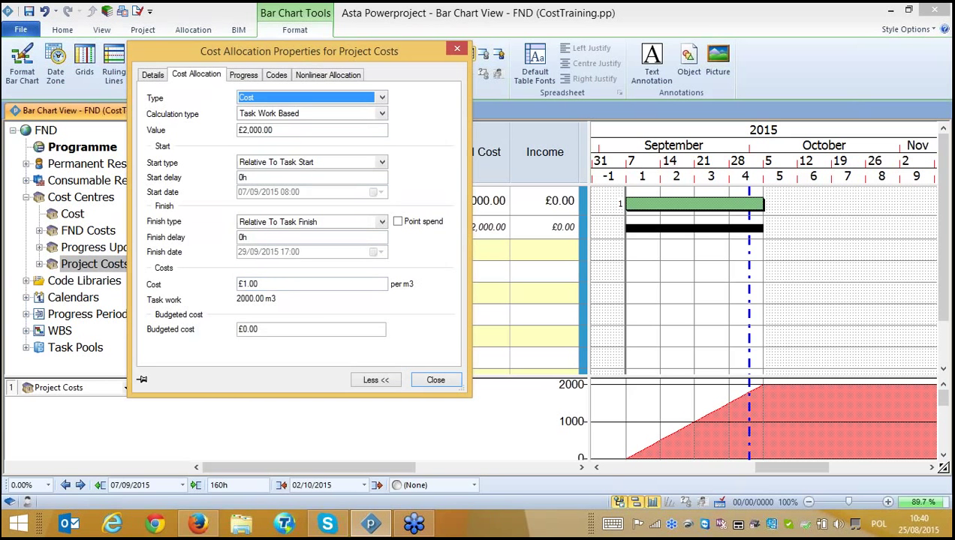
{"action": "left_click", "coordinate": [245, 284]}
{"action": "type", "text": "0"}
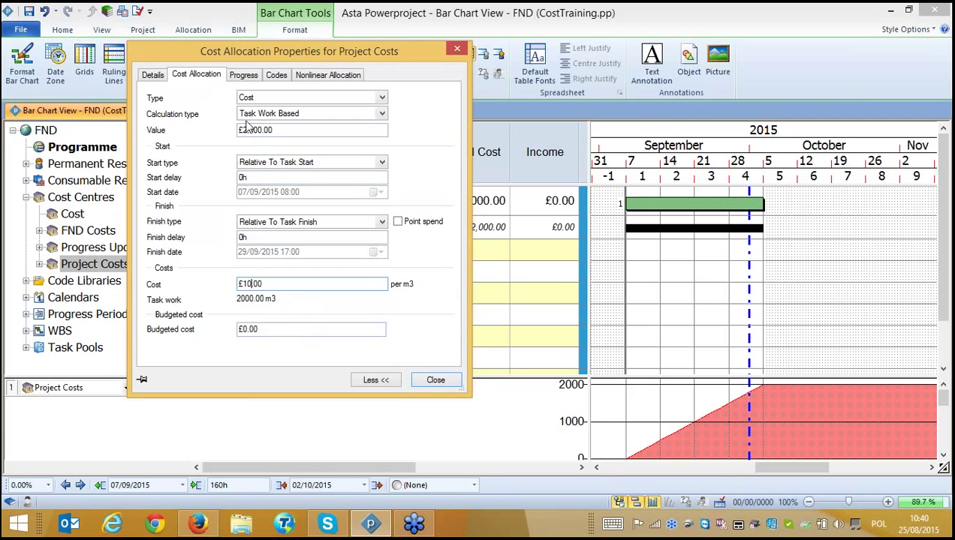
{"action": "left_click", "coordinate": [439, 380]}
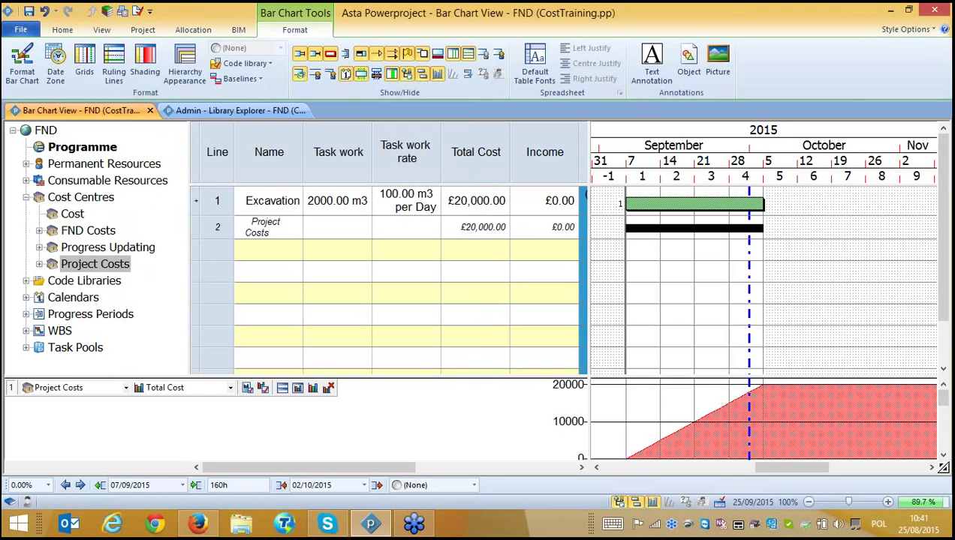
Stretch the Excavation bar to a 28-day duration and shorten it to 23 days.
{"action": "left_click", "coordinate": [761, 204]}
{"action": "left_click_drag", "start_coordinate": [761, 204], "coordinate": [820, 217]}
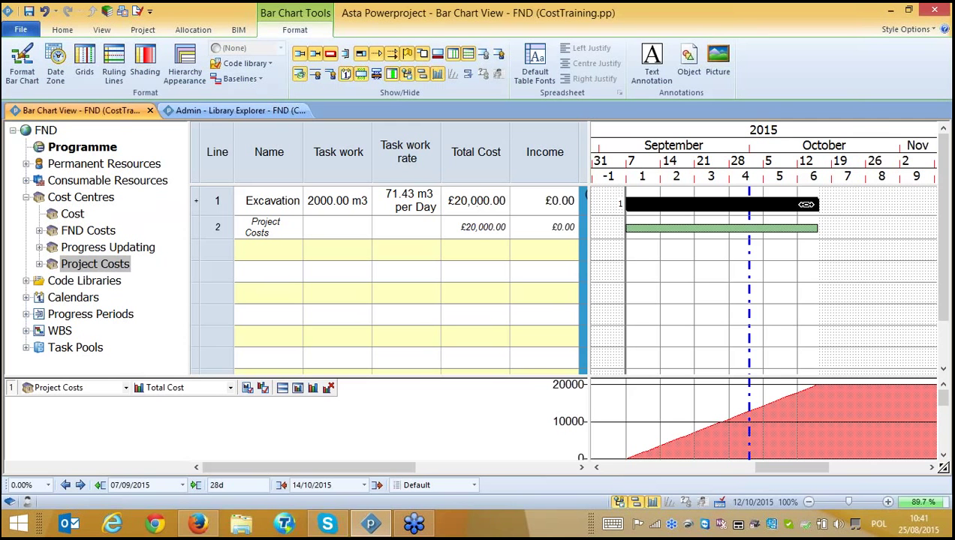
{"action": "left_click_drag", "start_coordinate": [808, 204], "coordinate": [784, 204]}
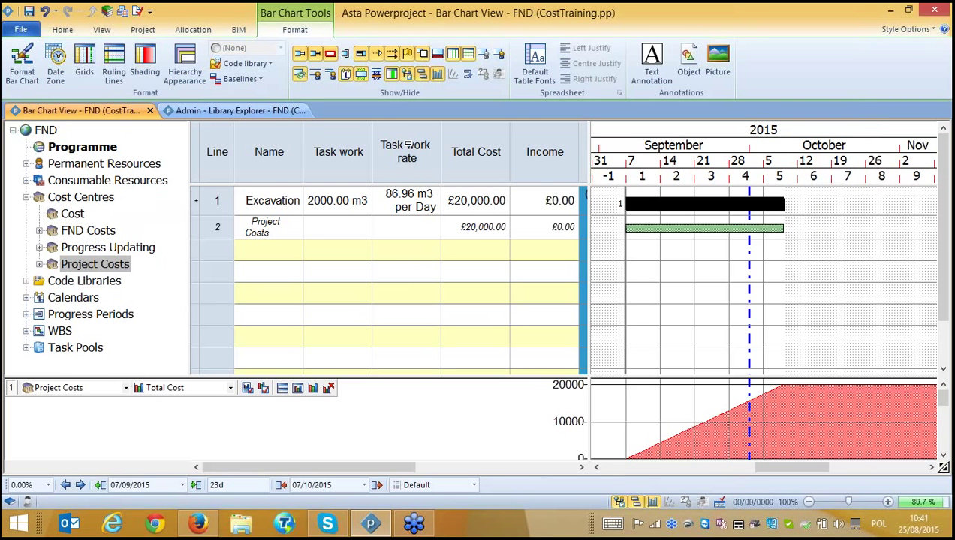
Set Excavation's task work rate to 50 m3 per Day.
{"action": "left_click", "coordinate": [403, 196]}
{"action": "left_click_drag", "start_coordinate": [385, 194], "coordinate": [415, 194]}
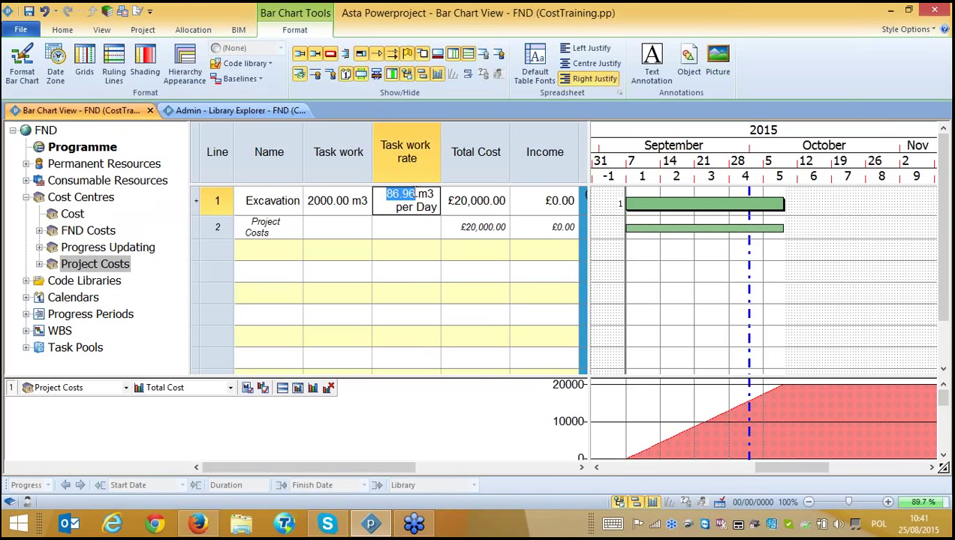
{"action": "type", "text": "50"}
{"action": "left_click", "coordinate": [418, 251]}
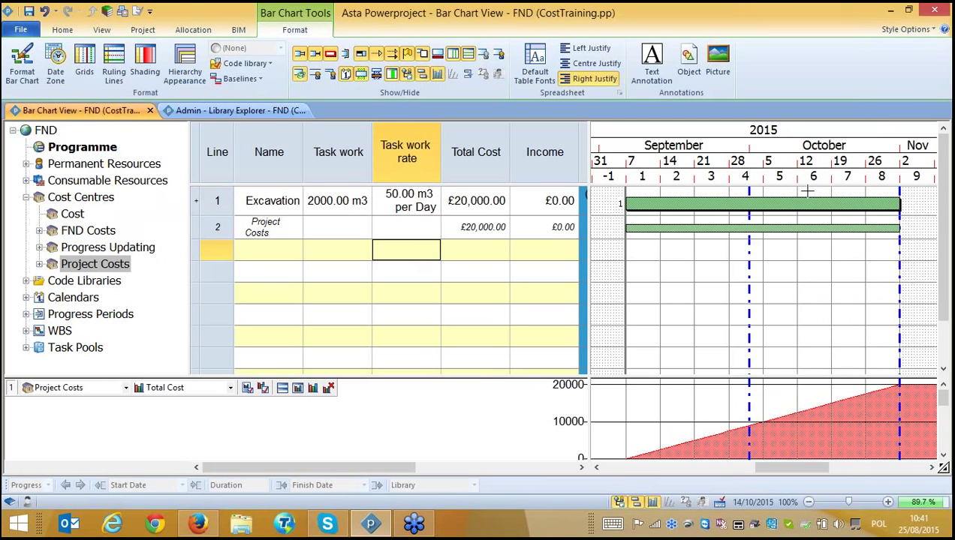
{"action": "left_click", "coordinate": [807, 201]}
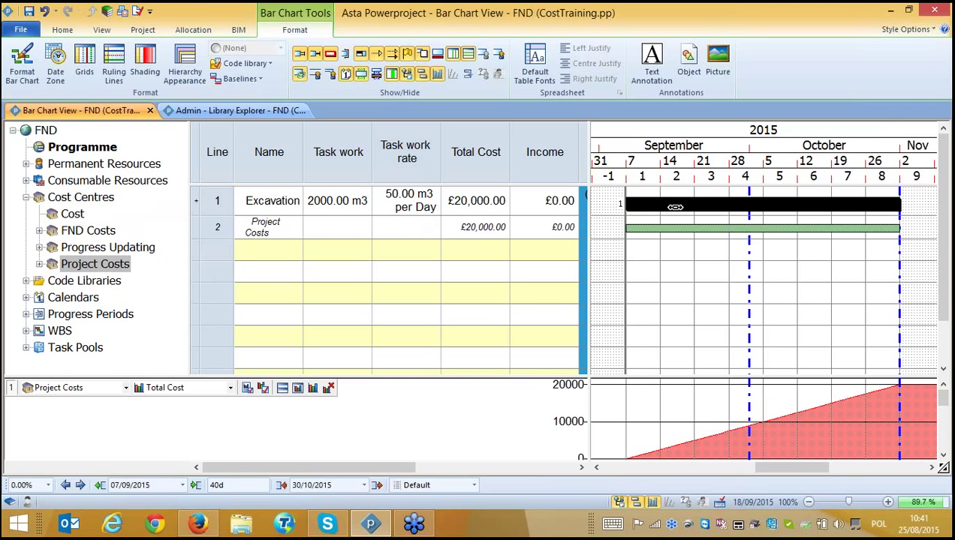
Set Excavation's task work to 4000 m3.
{"action": "left_click", "coordinate": [311, 200]}
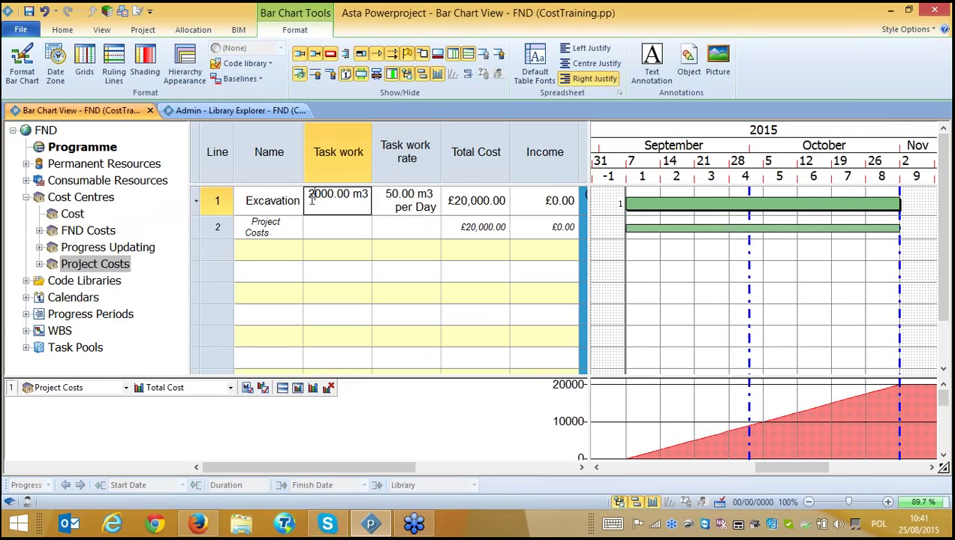
{"action": "left_click_drag", "start_coordinate": [315, 198], "coordinate": [306, 198]}
{"action": "type", "text": "4"}
{"action": "left_click", "coordinate": [477, 269]}
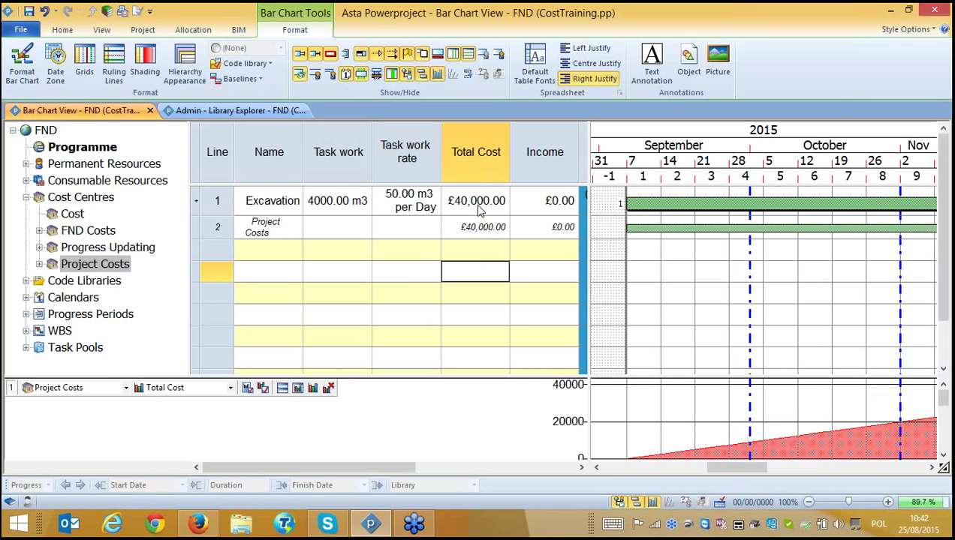
Set Excavation's task work back to 2000 m3.
{"action": "left_click", "coordinate": [315, 199]}
{"action": "left_click_drag", "start_coordinate": [308, 197], "coordinate": [311, 197]}
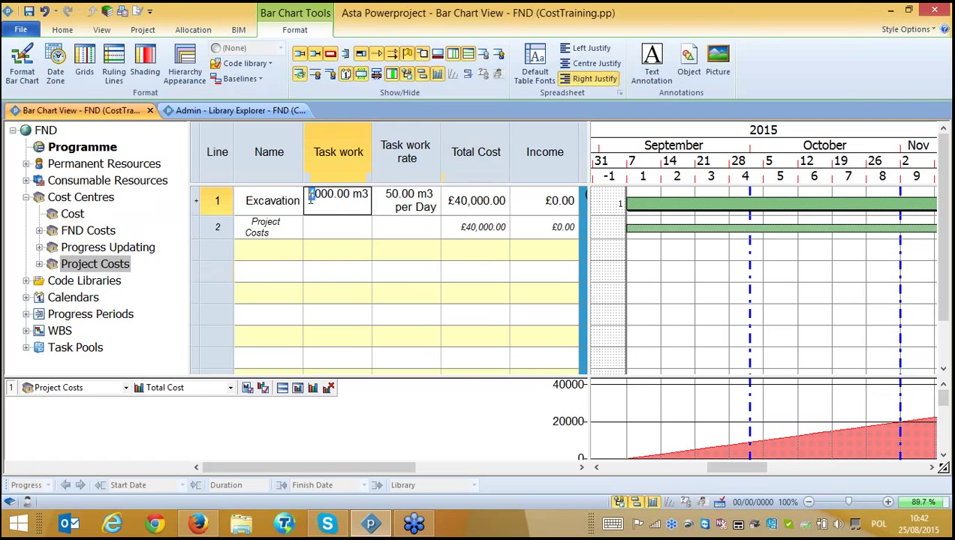
{"action": "type", "text": "2"}
{"action": "left_click", "coordinate": [375, 323]}
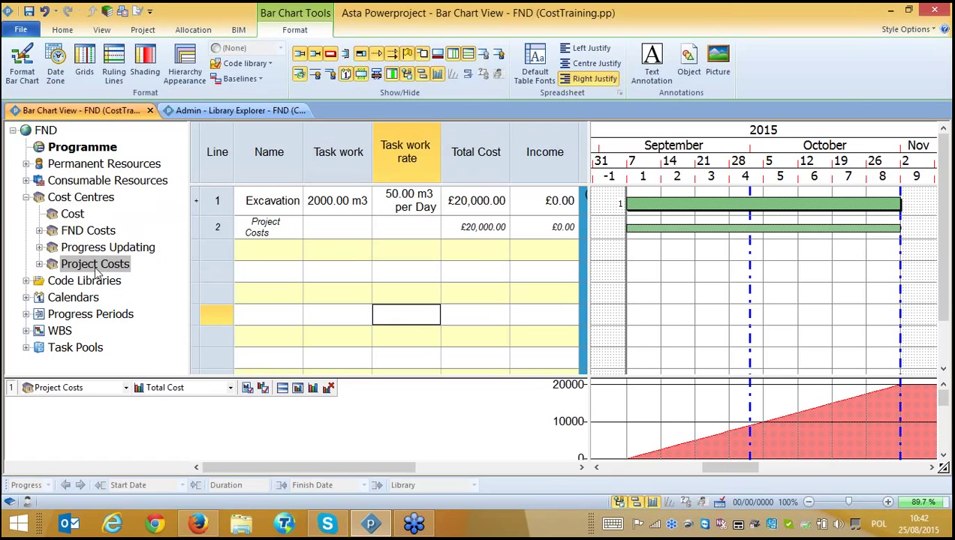
Allocate Project Costs to Excavation a second time, as a Task Work Based cost of £3.00 per m3.
{"action": "left_click_drag", "start_coordinate": [96, 266], "coordinate": [742, 213]}
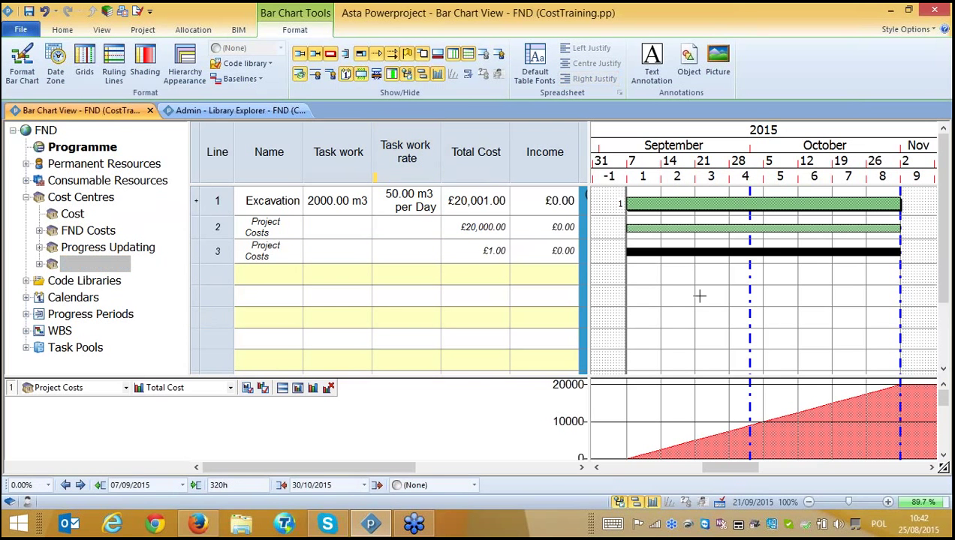
{"action": "double_click", "coordinate": [742, 252]}
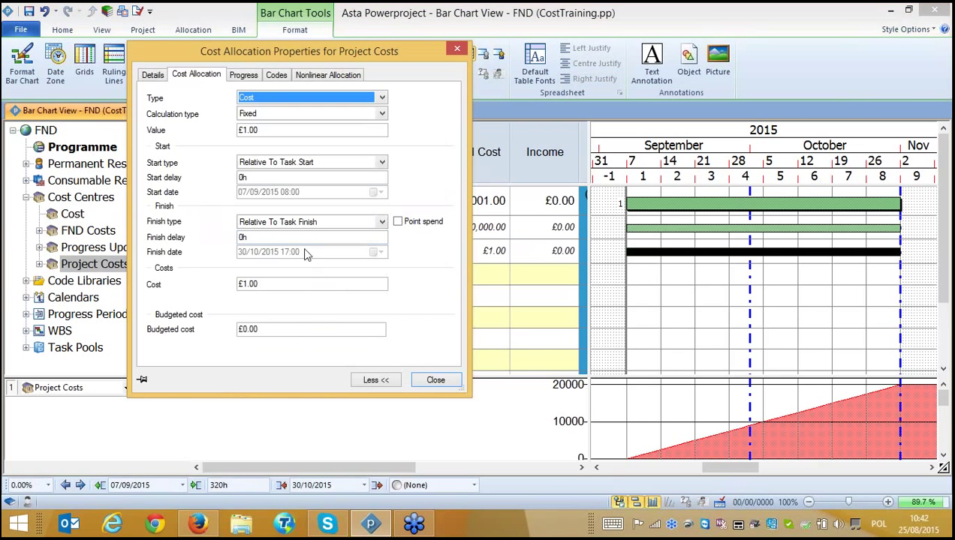
{"action": "left_click", "coordinate": [381, 114]}
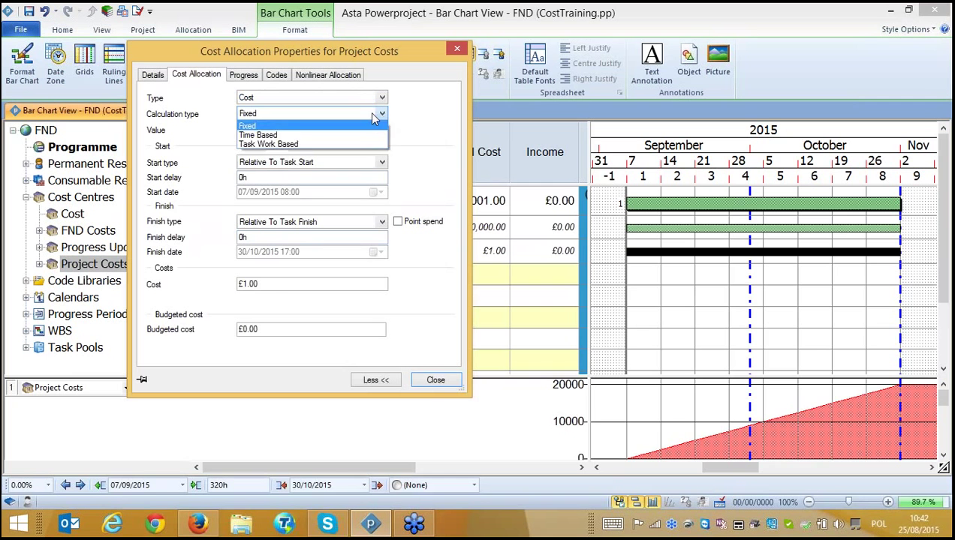
{"action": "left_click", "coordinate": [270, 144]}
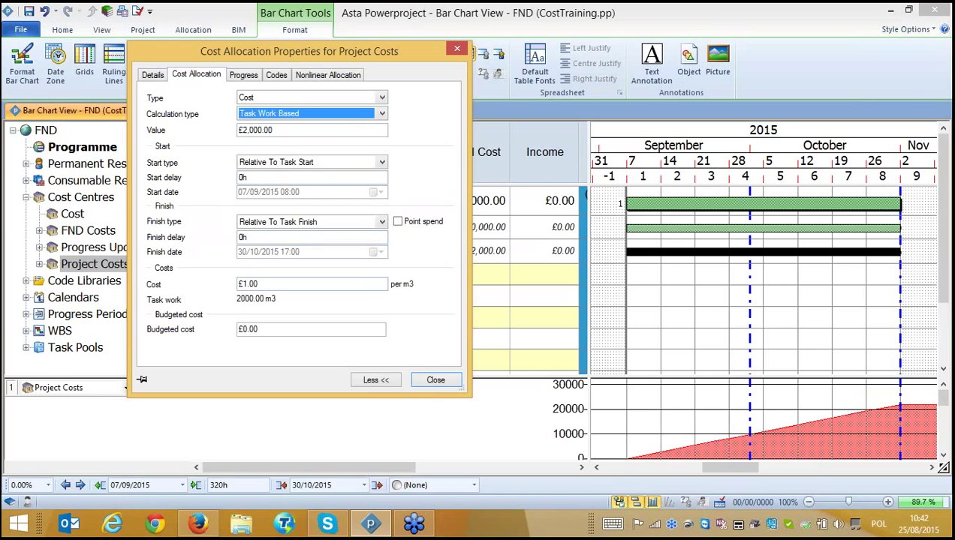
{"action": "left_click", "coordinate": [246, 285]}
{"action": "type", "text": "3"}
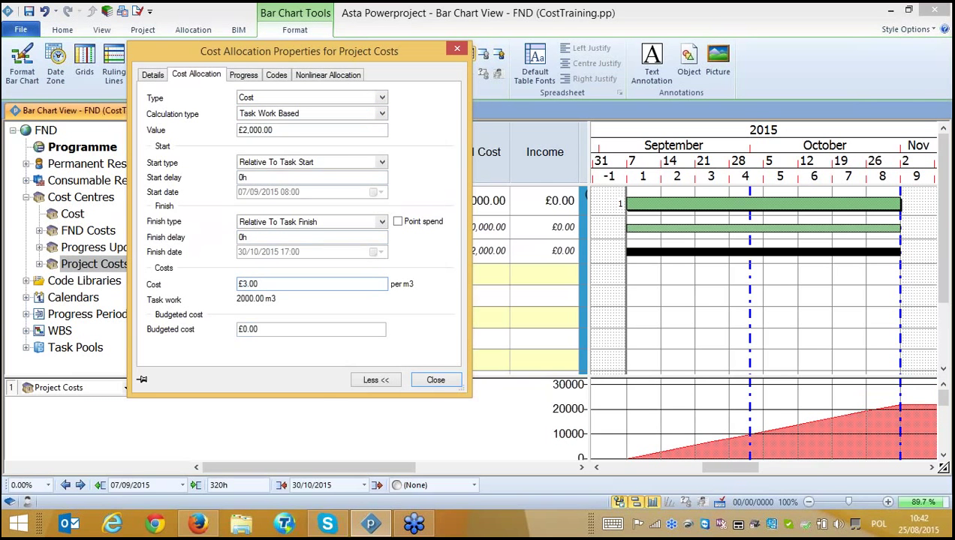
{"action": "left_click", "coordinate": [435, 380]}
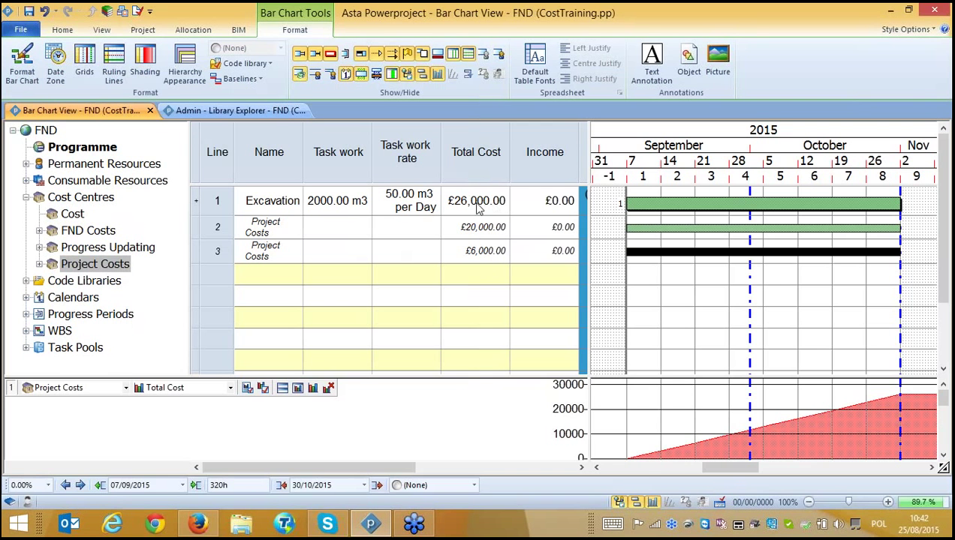
Set Excavation's task work to 1000 m3.
{"action": "left_click", "coordinate": [312, 197]}
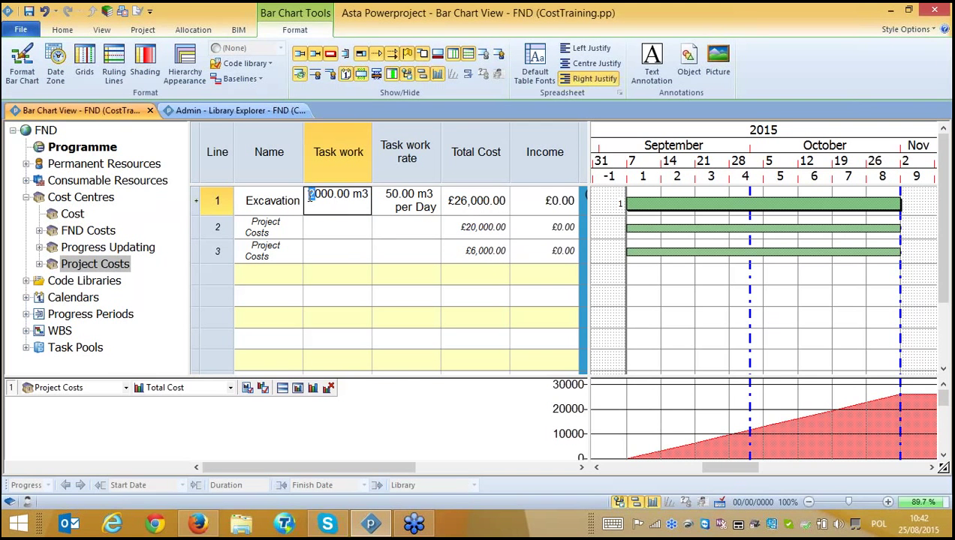
{"action": "type", "text": "1"}
{"action": "left_click", "coordinate": [398, 299]}
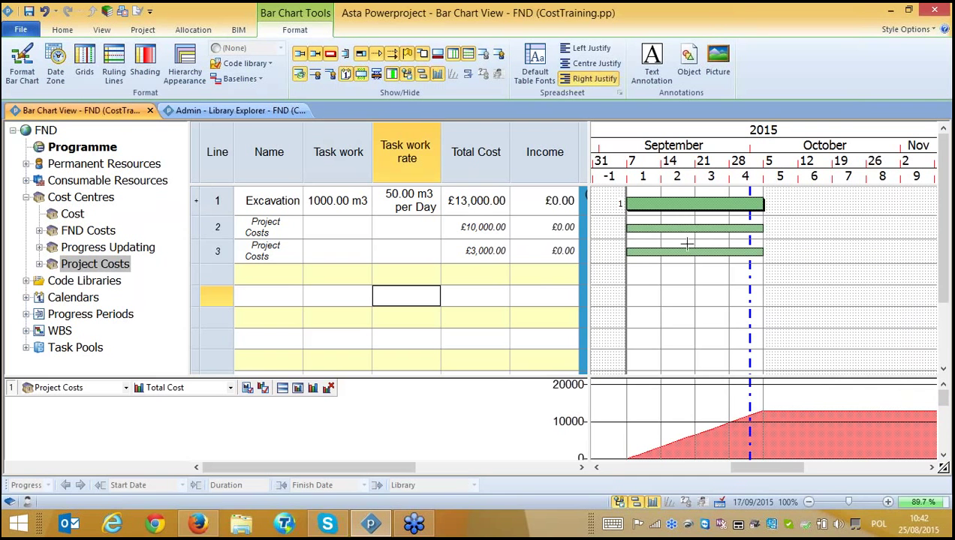
{"action": "left_click", "coordinate": [683, 330]}
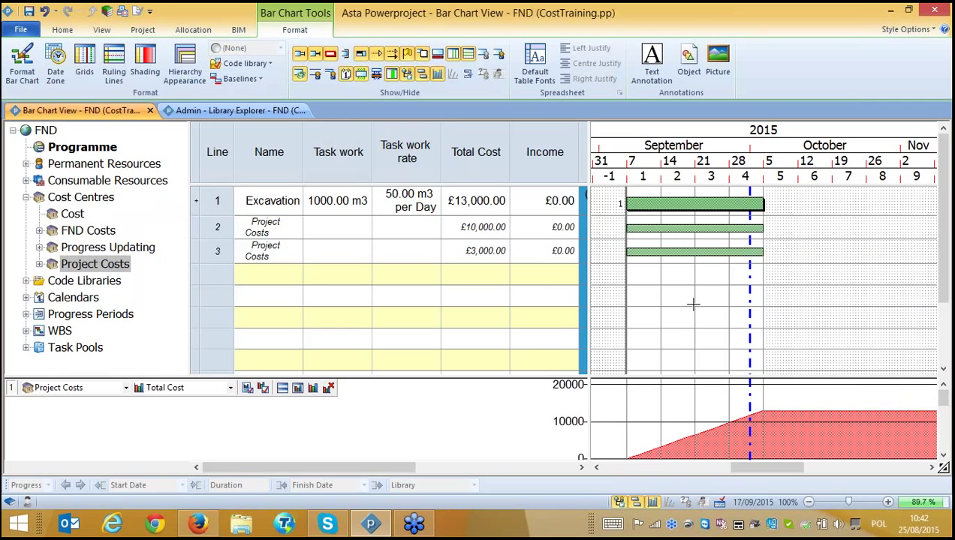
Delete both Project Costs allocations on lines 2 and 3 from the Excavation task.
{"action": "left_click_drag", "start_coordinate": [698, 226], "coordinate": [660, 228]}
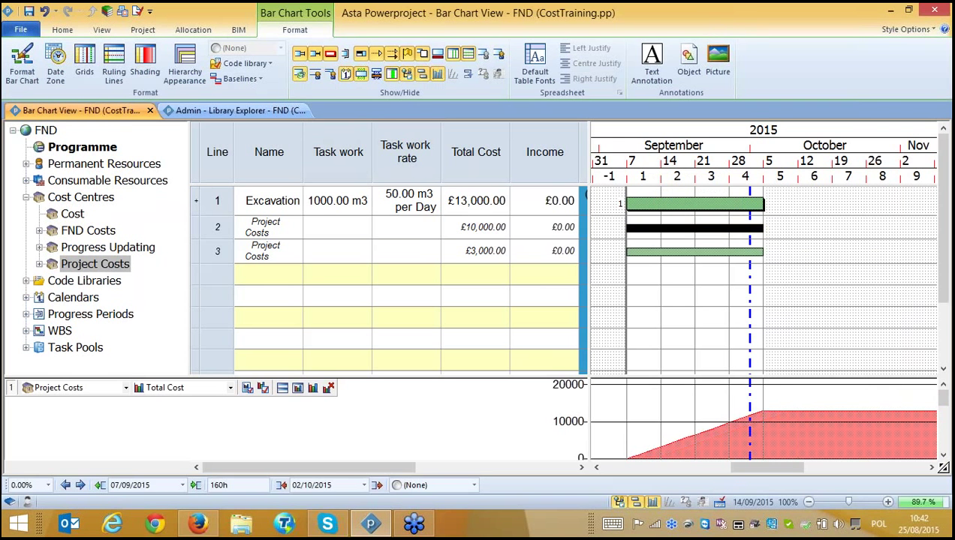
{"action": "left_click", "coordinate": [668, 310]}
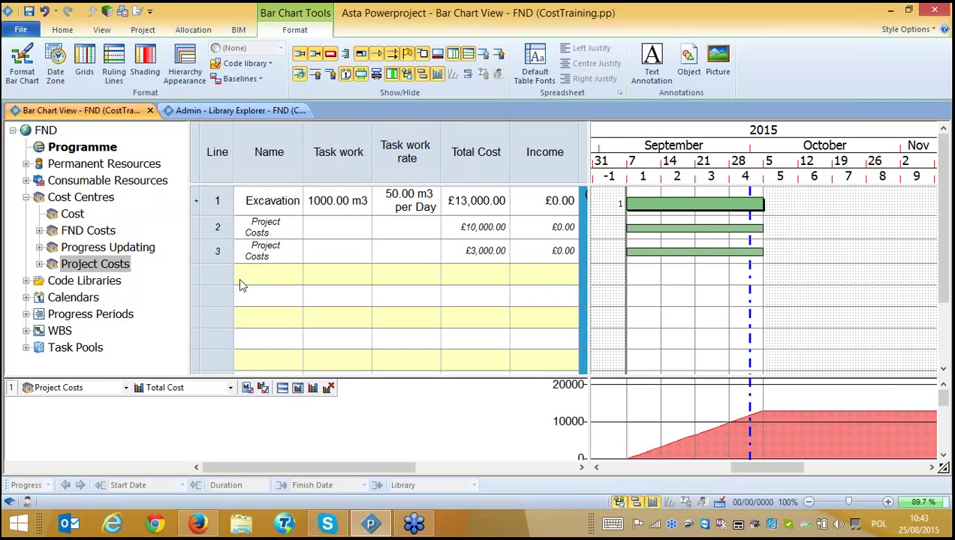
{"action": "left_click_drag", "start_coordinate": [220, 251], "coordinate": [217, 227]}
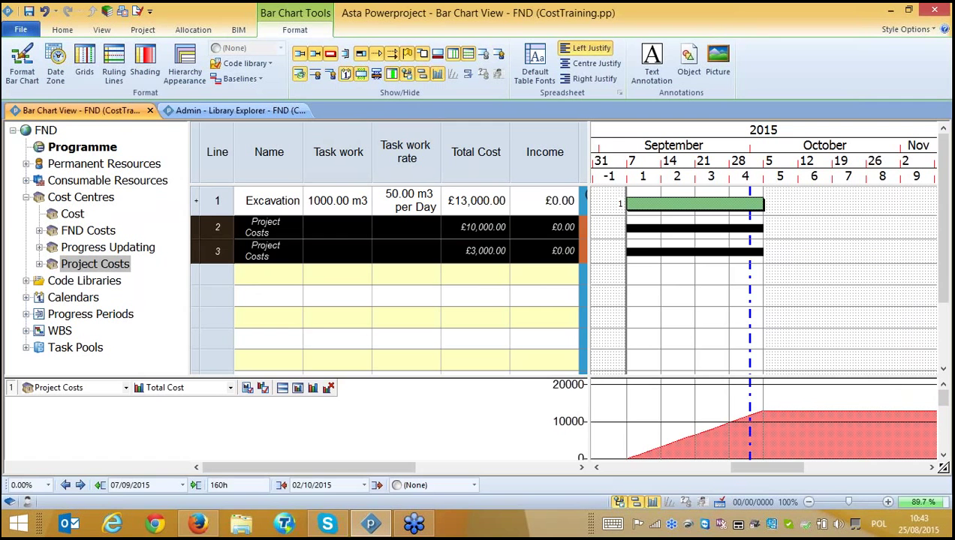
{"action": "key", "text": "Delete"}
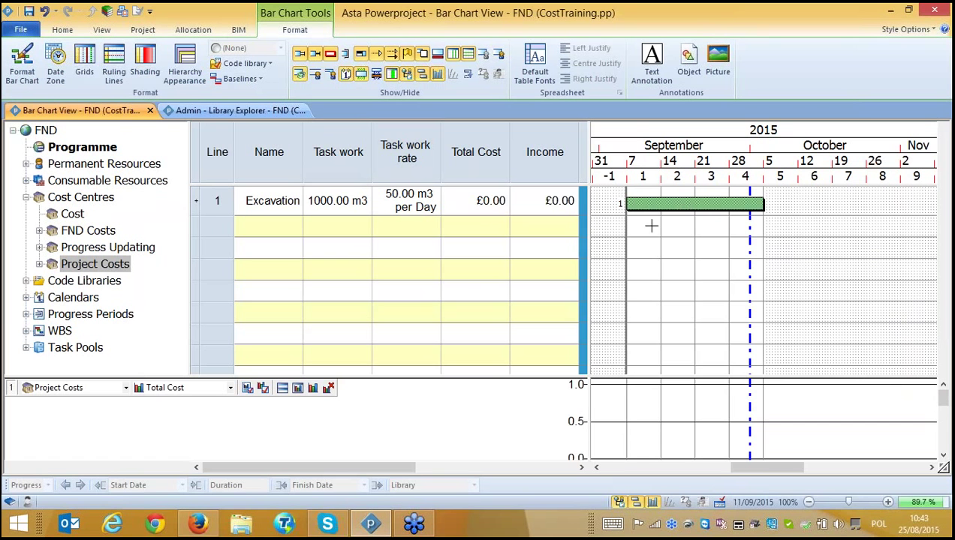
Draw three short staggered tasks on lines 2 to 4 below Excavation and link all four tasks in sequence.
{"action": "left_click_drag", "start_coordinate": [722, 224], "coordinate": [804, 248]}
{"action": "left_click_drag", "start_coordinate": [800, 270], "coordinate": [841, 270]}
{"action": "left_click", "coordinate": [675, 203]}
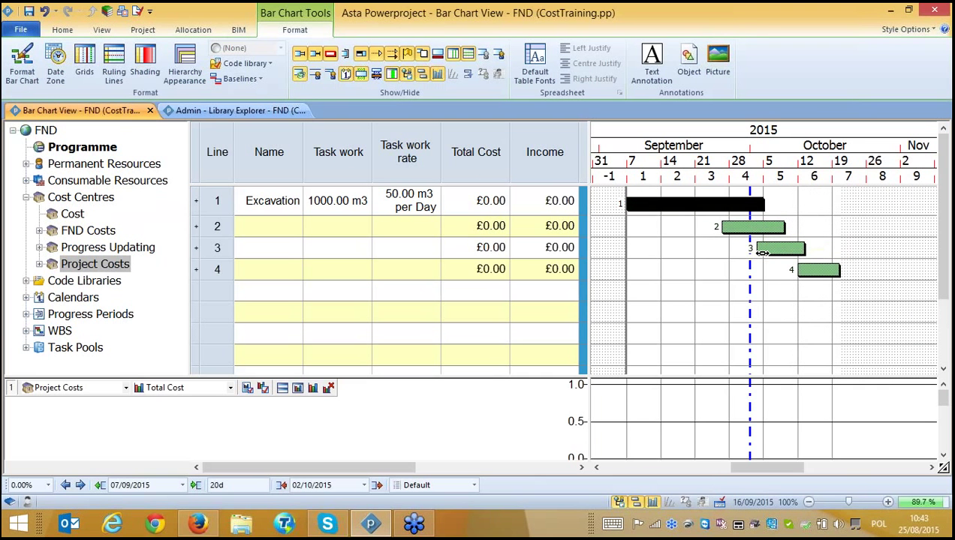
{"action": "left_click", "coordinate": [818, 273], "text": "shift"}
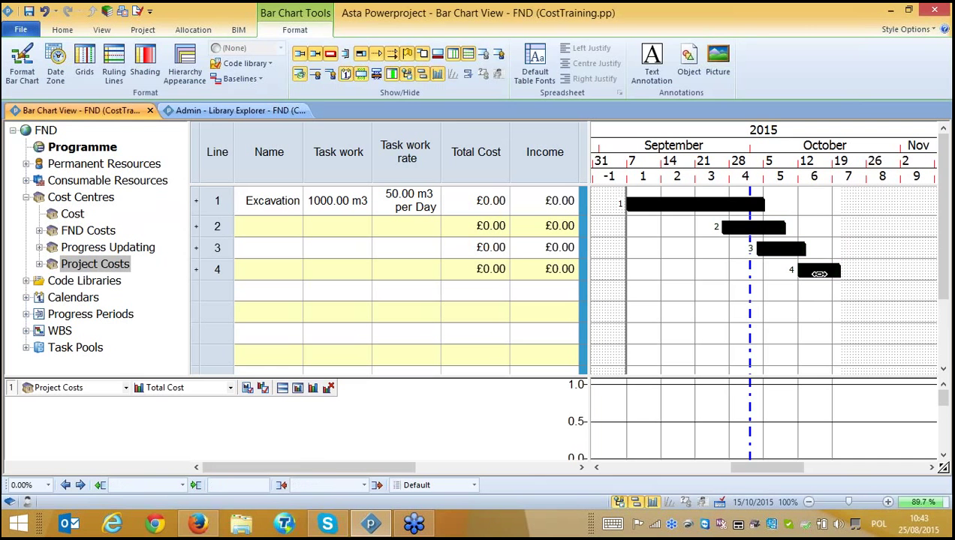
{"action": "left_click", "coordinate": [63, 30]}
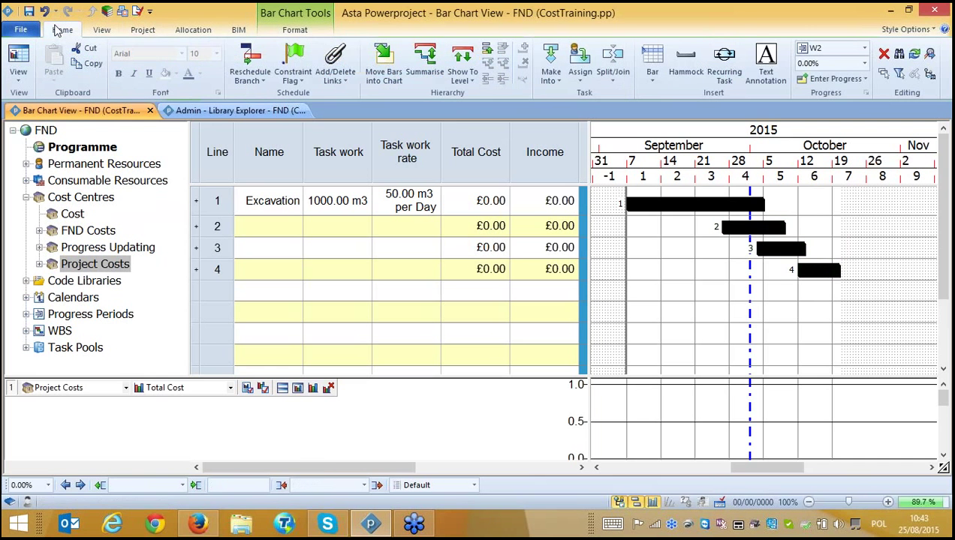
{"action": "left_click", "coordinate": [346, 81]}
{"action": "left_click", "coordinate": [351, 111]}
{"action": "left_click", "coordinate": [789, 311]}
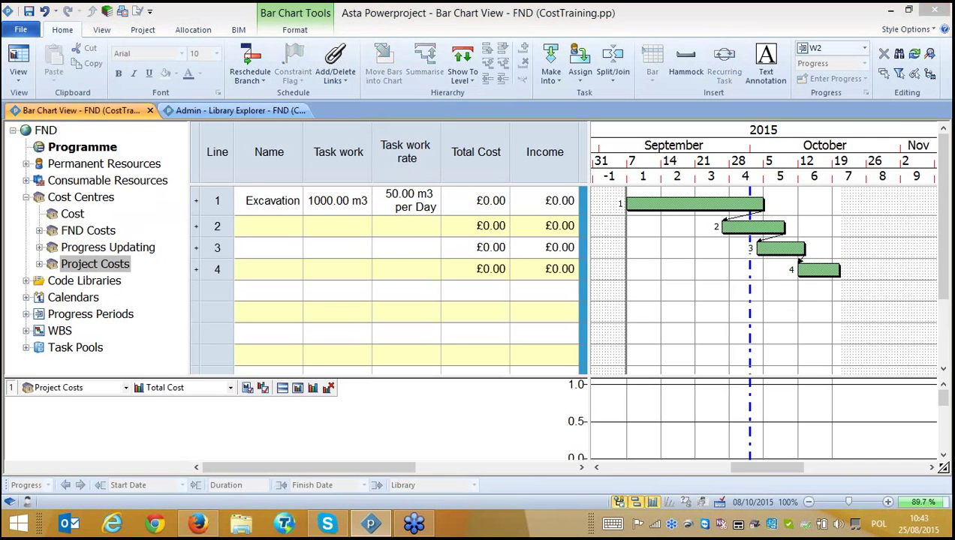
Reschedule the linked tasks with the straighten progress period set to <None>.
{"action": "left_click", "coordinate": [543, 229]}
{"action": "left_click", "coordinate": [532, 253]}
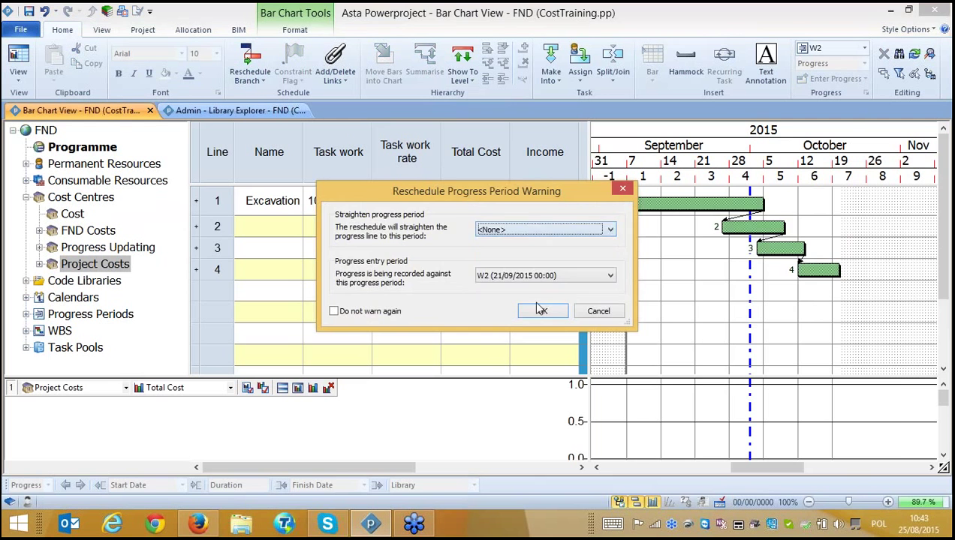
{"action": "left_click", "coordinate": [542, 310]}
Summarise the four linked tasks under a new summary task and name it Phase 1.
{"action": "left_click_drag", "start_coordinate": [219, 269], "coordinate": [217, 200]}
{"action": "left_click", "coordinate": [425, 64]}
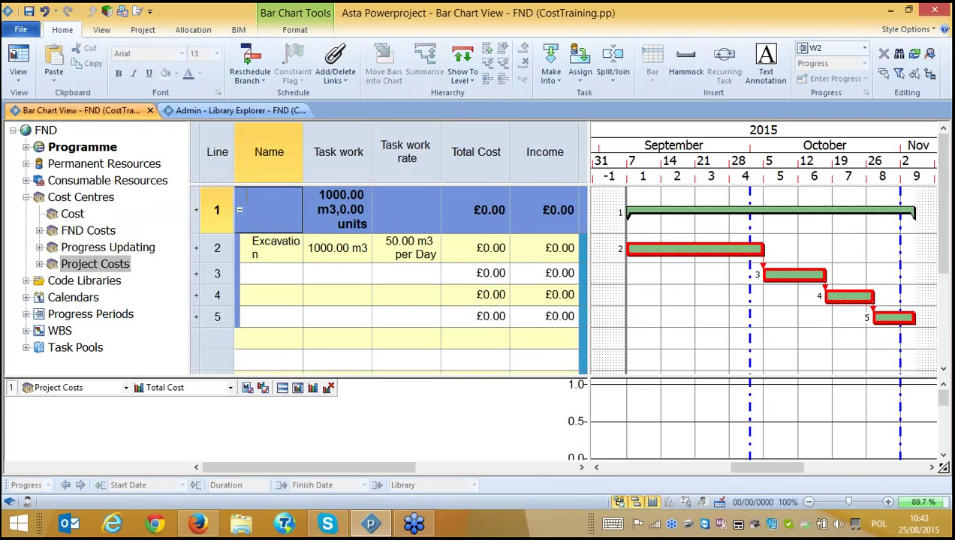
{"action": "type", "text": "Phase 1"}
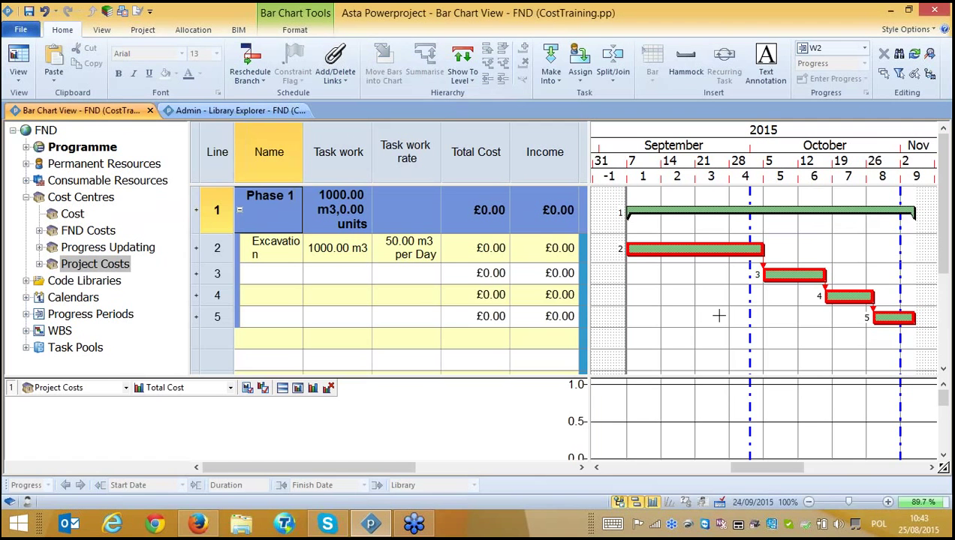
{"action": "key", "text": "Return"}
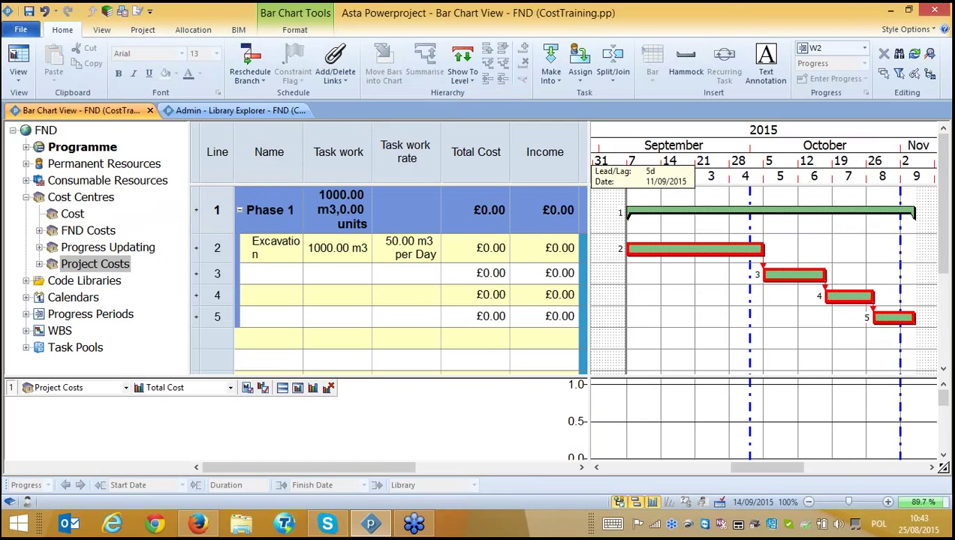
{"action": "left_click", "coordinate": [645, 214]}
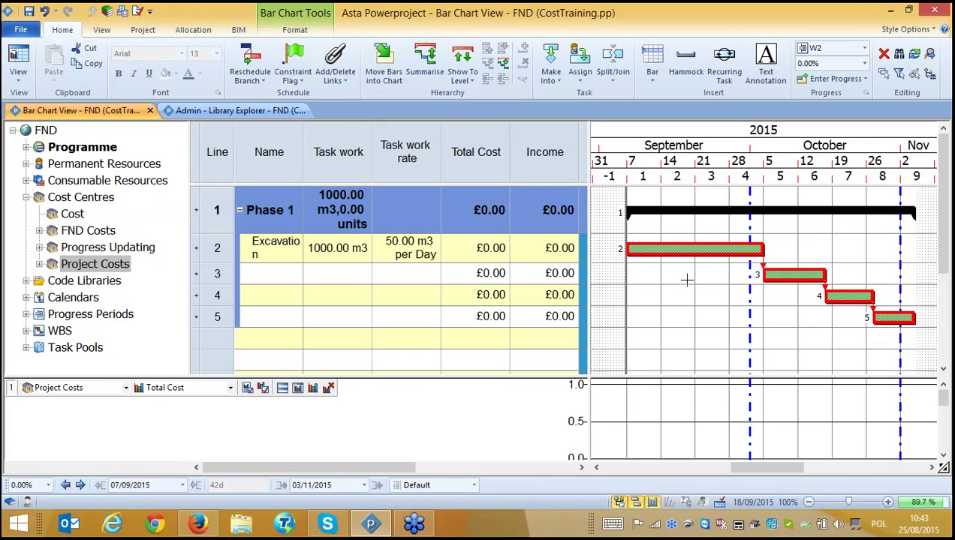
{"action": "left_click", "coordinate": [689, 315]}
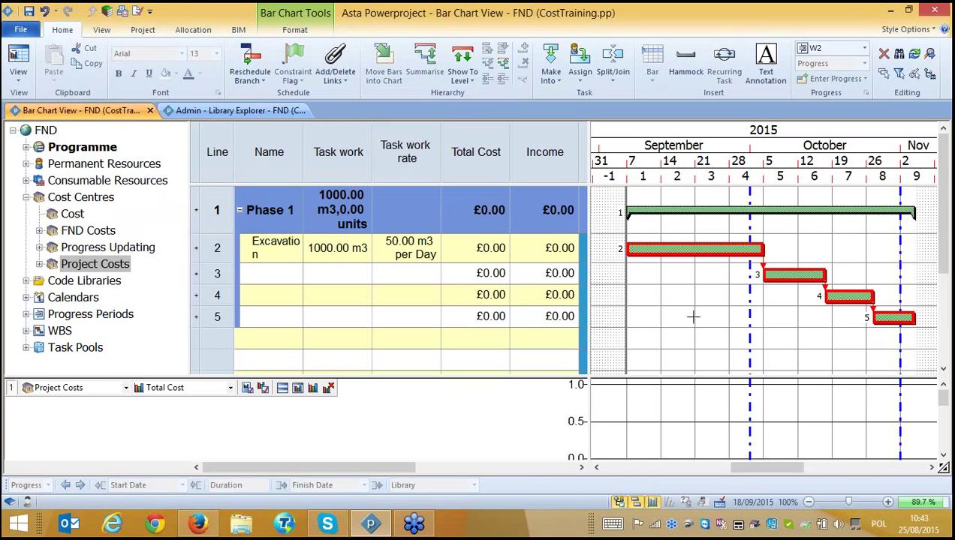
Assign the Office Rent cost centre from FND Costs to the Phase 1 summary task.
{"action": "left_click", "coordinate": [39, 231]}
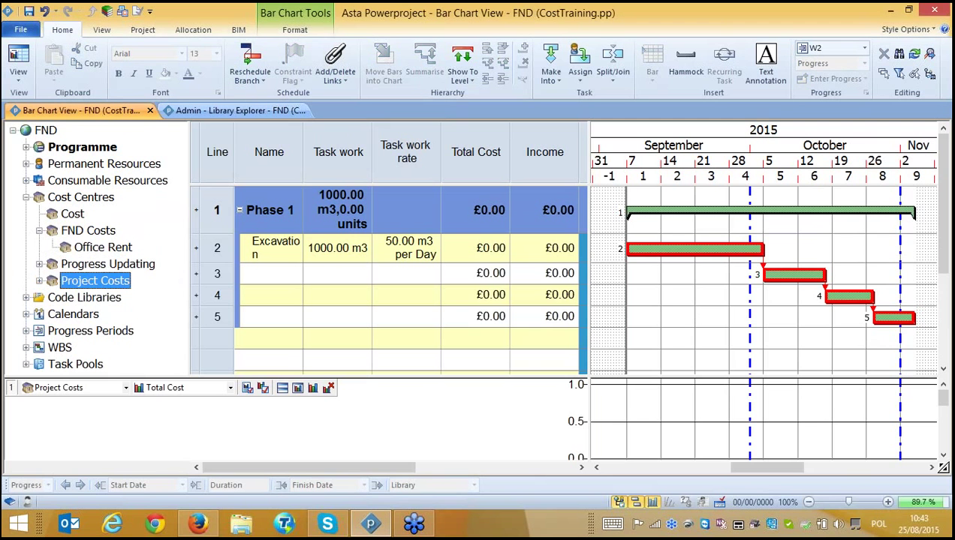
{"action": "left_click", "coordinate": [97, 251]}
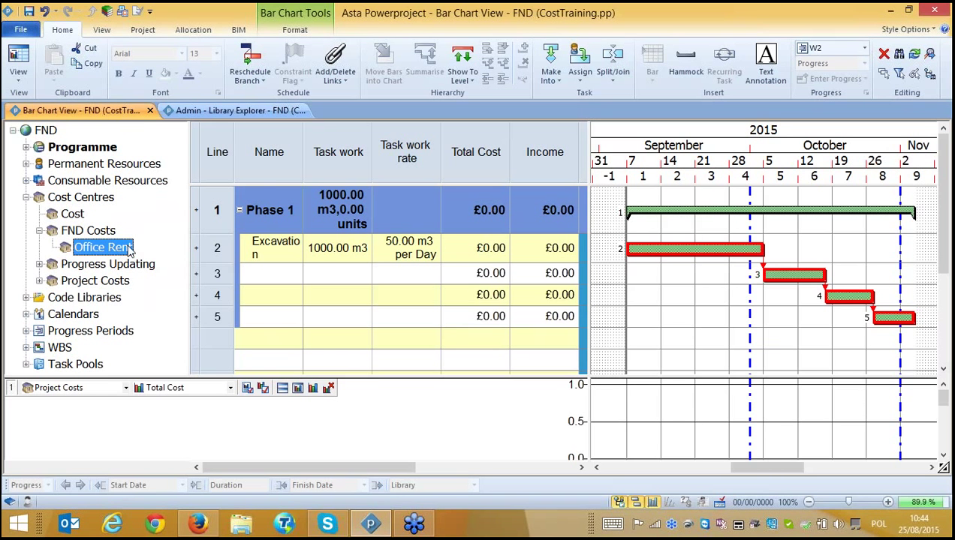
{"action": "left_click_drag", "start_coordinate": [125, 253], "coordinate": [679, 218]}
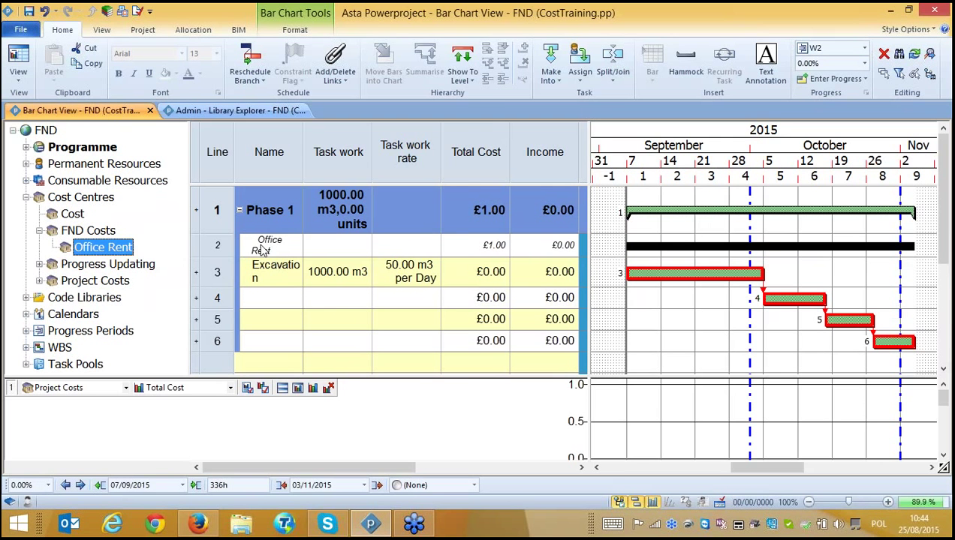
Make the Office Rent allocation on Phase 1 time based, with a cost of £1000.00 per month.
{"action": "double_click", "coordinate": [640, 249]}
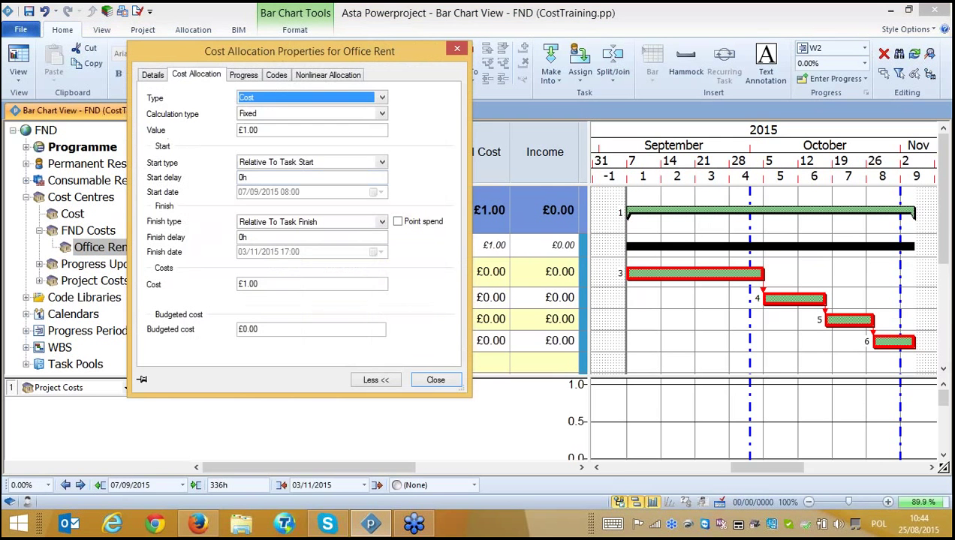
{"action": "left_click", "coordinate": [279, 113]}
{"action": "left_click", "coordinate": [279, 130]}
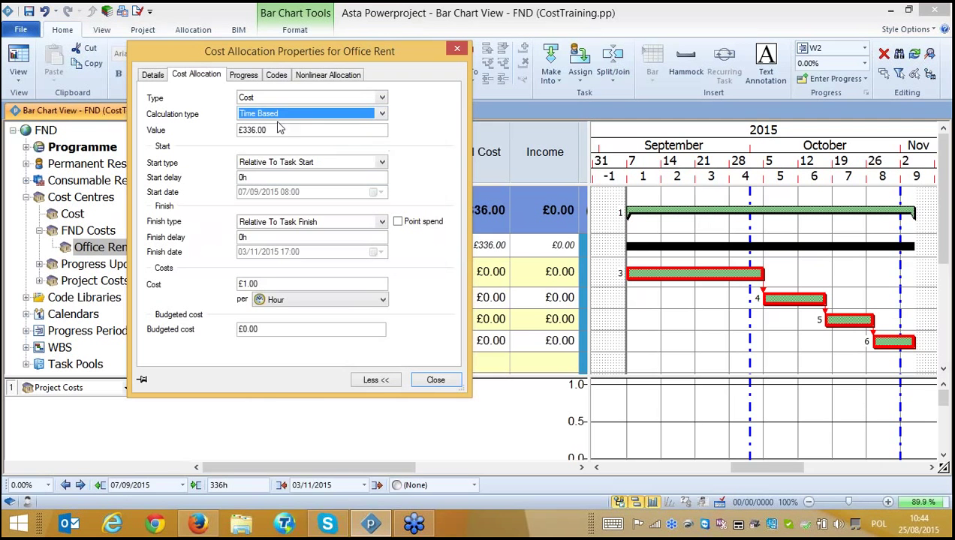
{"action": "left_click", "coordinate": [301, 301]}
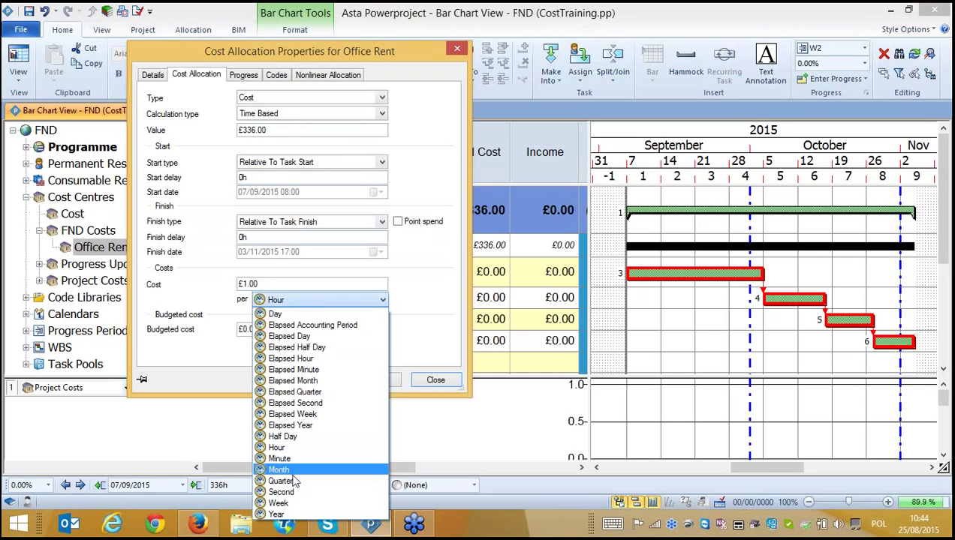
{"action": "left_click", "coordinate": [289, 469]}
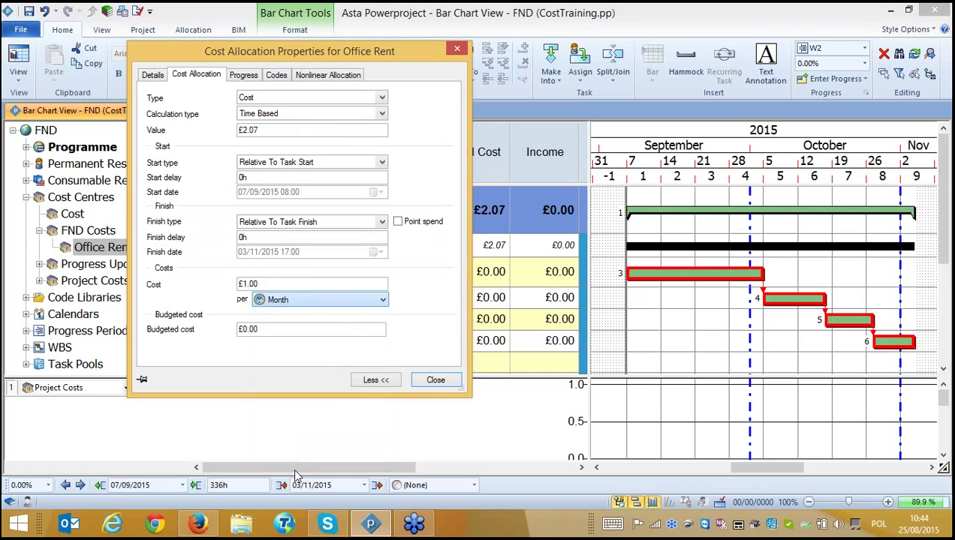
{"action": "left_click", "coordinate": [247, 284]}
{"action": "type", "text": "000"}
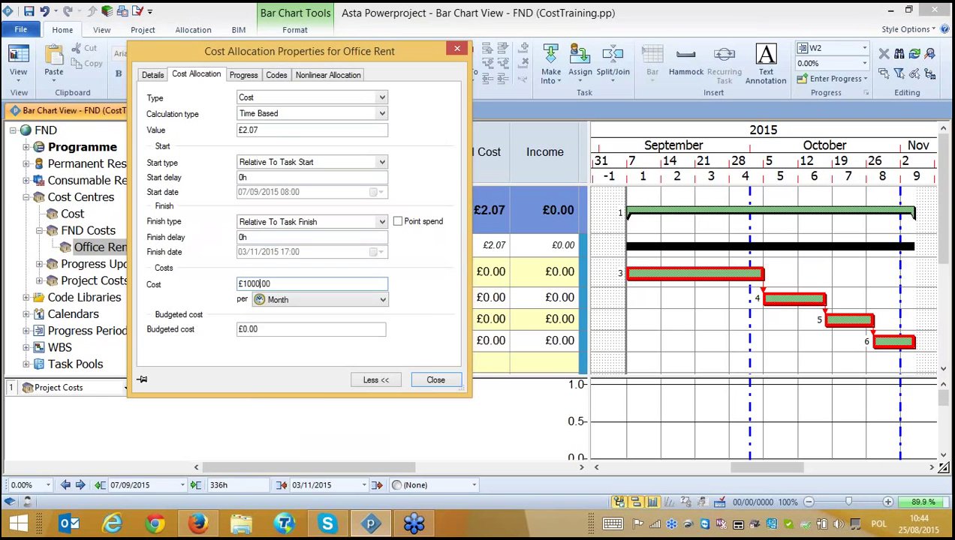
{"action": "left_click", "coordinate": [436, 380]}
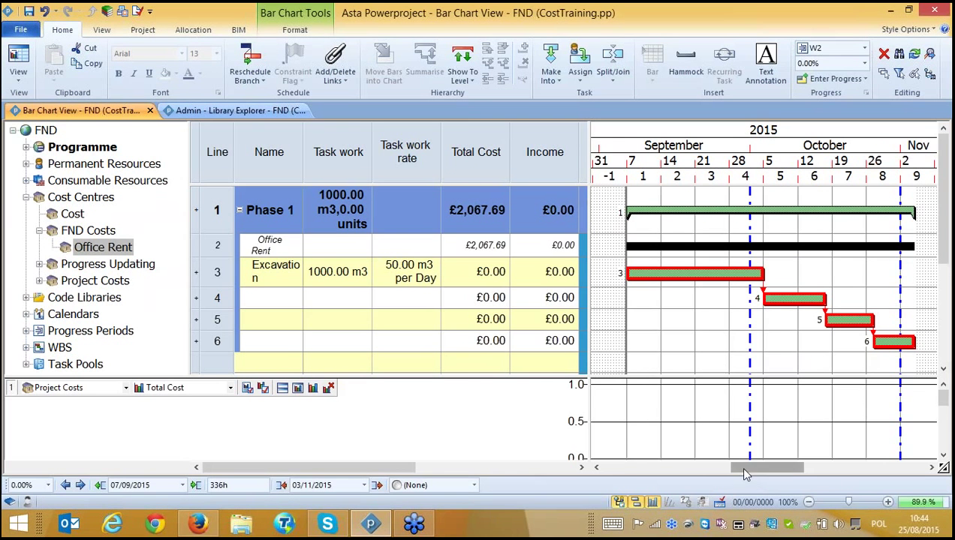
Extend the last linked task on line 6 in two stages, finishing about 18/11/2015 and then about 07/12/2015.
{"action": "left_click_drag", "start_coordinate": [749, 467], "coordinate": [758, 467]}
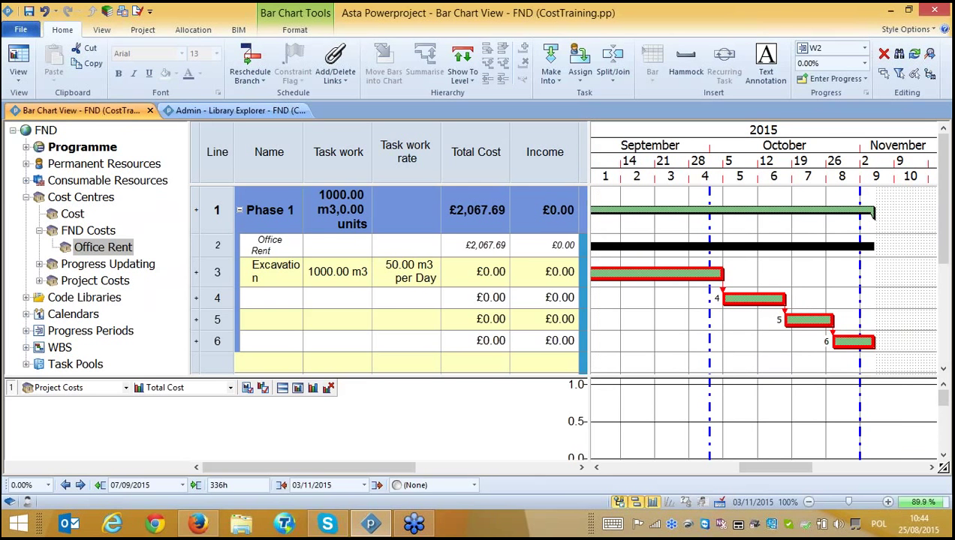
{"action": "mouse_move", "coordinate": [874, 342]}
{"action": "left_mouse_down"}
{"action": "mouse_move", "coordinate": [903, 346]}
{"action": "mouse_move", "coordinate": [891, 349]}
{"action": "left_mouse_up"}
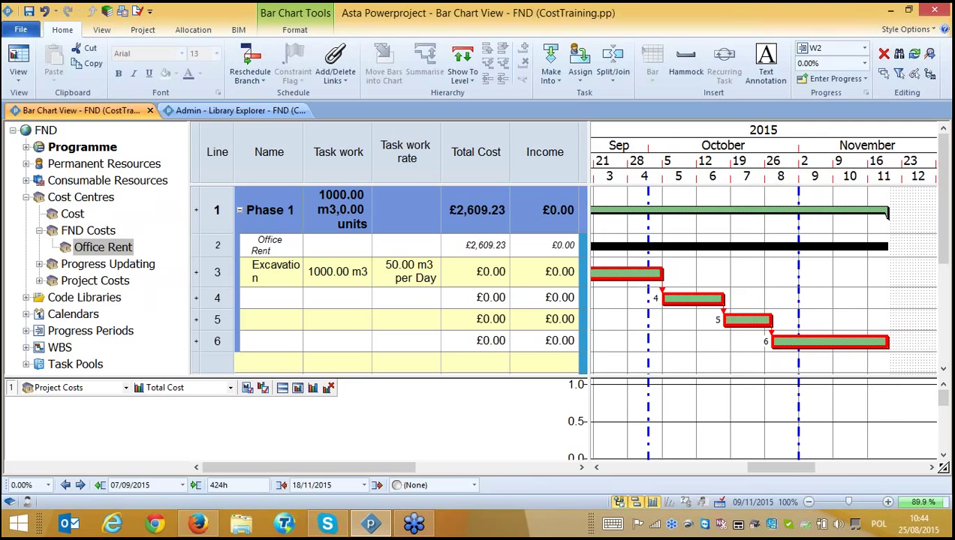
{"action": "left_click_drag", "start_coordinate": [781, 468], "coordinate": [814, 467]}
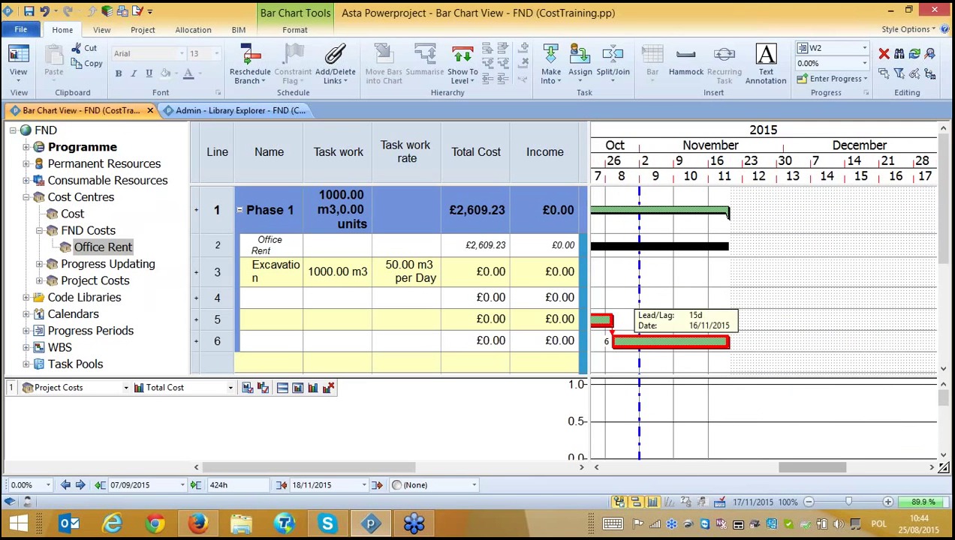
{"action": "left_click_drag", "start_coordinate": [728, 340], "coordinate": [818, 341]}
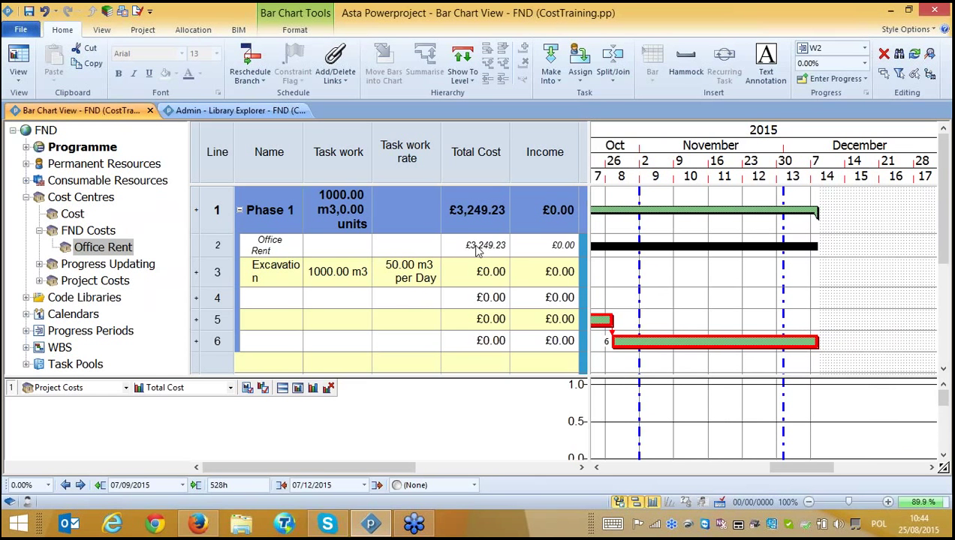
{"action": "left_click", "coordinate": [700, 428]}
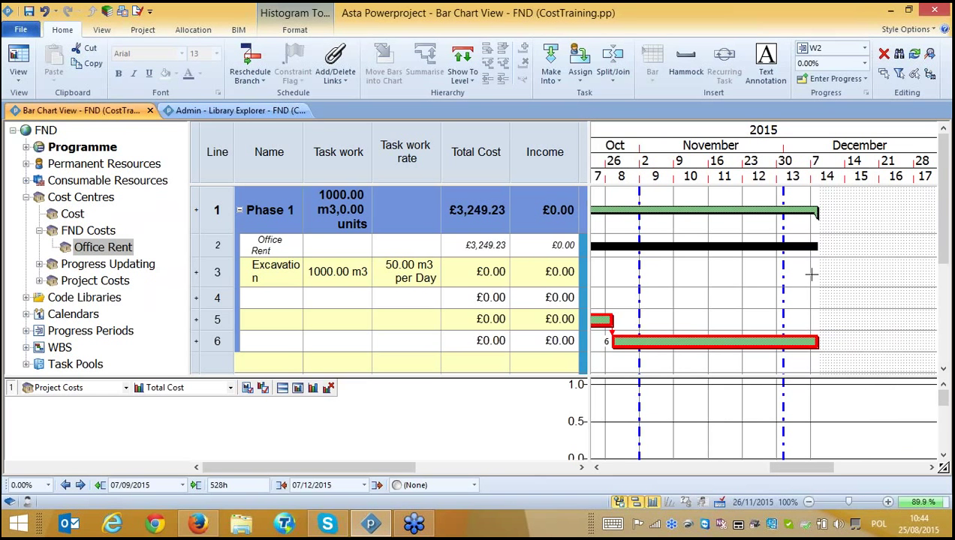
{"action": "left_click", "coordinate": [943, 31]}
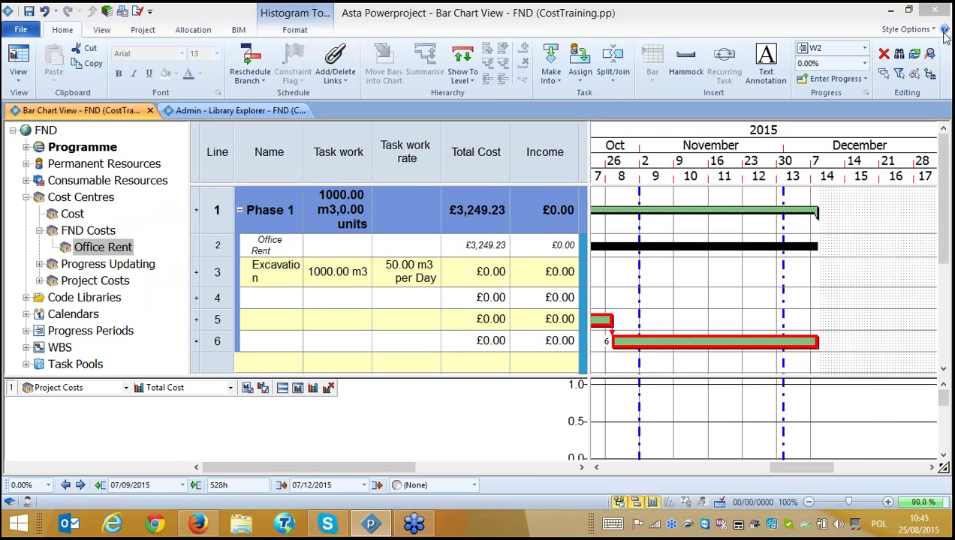